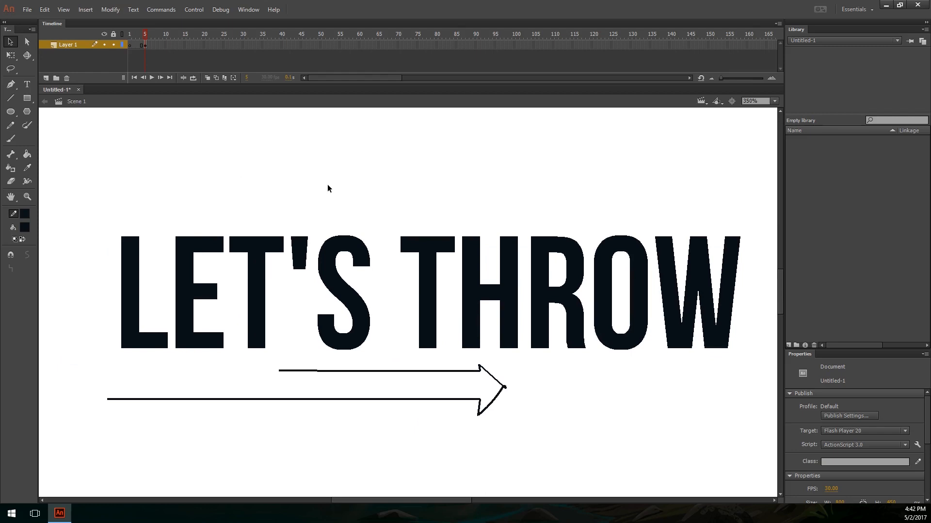
Step: Clear the "LET'S THROW" lettering and the arrow from the stage
{"action": "key", "text": "ctrl+minus"}
{"action": "key", "text": "ctrl+a"}
{"action": "key", "text": "Delete"}
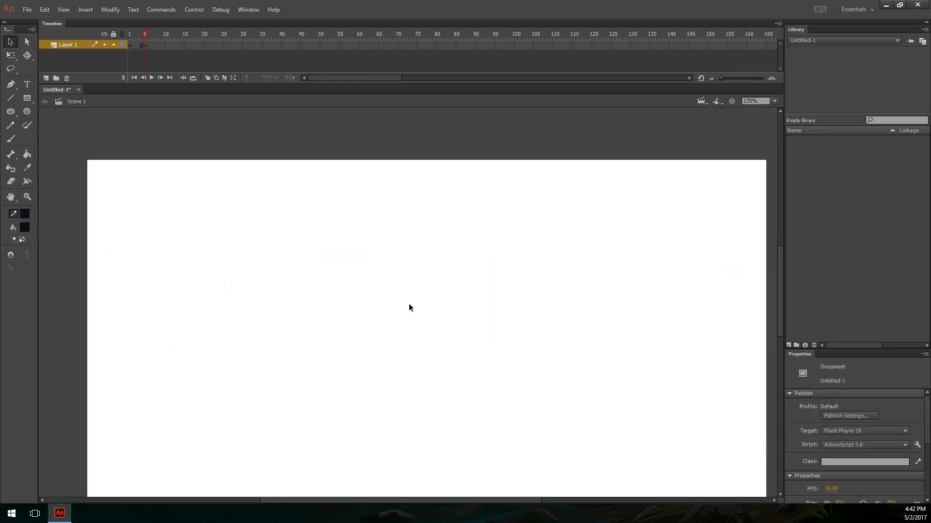
Step: Sketch an angular object with a wide base and a narrow top using the Pencil tool
{"action": "key", "text": "ctrl+equal"}
{"action": "key", "text": "y"}
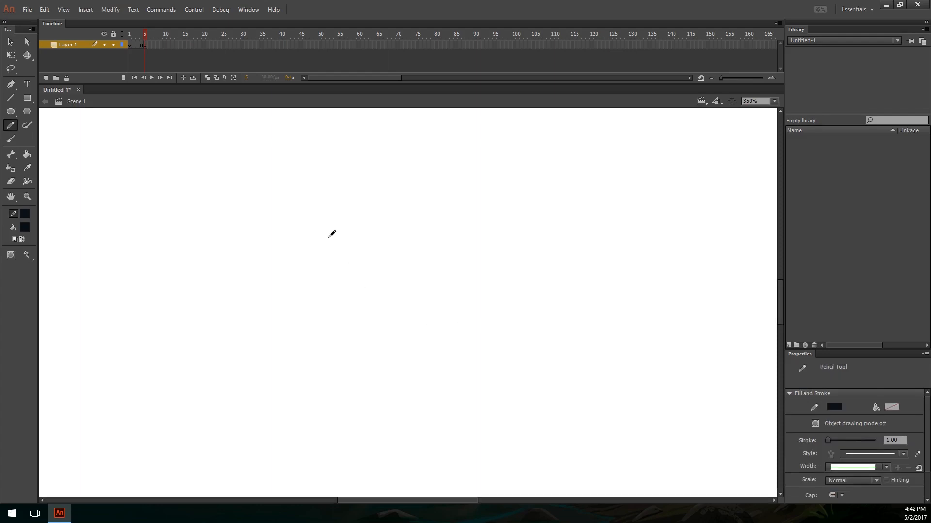
{"action": "left_click_drag", "start_coordinate": [318, 298], "coordinate": [475, 278]}
{"action": "key", "text": "ctrl+z"}
{"action": "mouse_move", "coordinate": [290, 320]}
{"action": "left_mouse_down"}
{"action": "mouse_move", "coordinate": [330, 334]}
{"action": "mouse_move", "coordinate": [363, 291]}
{"action": "left_mouse_up"}
{"action": "left_click_drag", "start_coordinate": [312, 272], "coordinate": [361, 291]}
{"action": "mouse_move", "coordinate": [261, 290]}
{"action": "left_mouse_down"}
{"action": "mouse_move", "coordinate": [299, 244]}
{"action": "mouse_move", "coordinate": [310, 204]}
{"action": "left_mouse_up"}
{"action": "mouse_move", "coordinate": [300, 206]}
{"action": "left_mouse_down"}
{"action": "mouse_move", "coordinate": [336, 204]}
{"action": "mouse_move", "coordinate": [372, 285]}
{"action": "left_mouse_up"}
{"action": "mouse_move", "coordinate": [333, 200]}
{"action": "left_mouse_down"}
{"action": "mouse_move", "coordinate": [277, 272]}
{"action": "mouse_move", "coordinate": [370, 284]}
{"action": "left_mouse_up"}
Step: Sketch a long, slightly curved stick beside the angular shape, with a small rounded form attached near its upper end
{"action": "scroll", "coordinate": [445, 278], "scroll_direction": "right", "scroll_amount": 3}
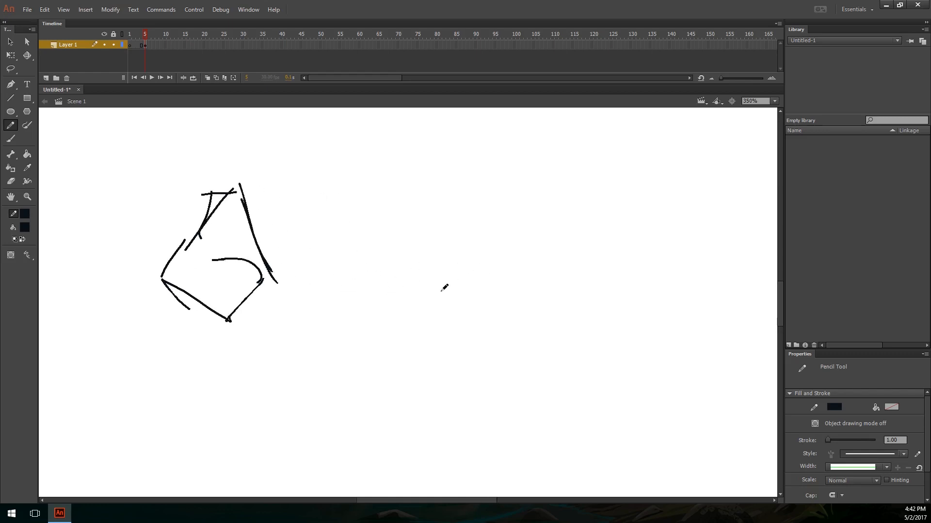
{"action": "left_click_drag", "start_coordinate": [419, 327], "coordinate": [514, 193]}
{"action": "mouse_move", "coordinate": [432, 311]}
{"action": "left_mouse_down"}
{"action": "mouse_move", "coordinate": [509, 211]}
{"action": "mouse_move", "coordinate": [503, 188]}
{"action": "mouse_move", "coordinate": [512, 194]}
{"action": "mouse_move", "coordinate": [547, 164]}
{"action": "left_mouse_up"}
{"action": "left_click_drag", "start_coordinate": [547, 164], "coordinate": [500, 220]}
{"action": "mouse_move", "coordinate": [508, 187]}
{"action": "left_mouse_down"}
{"action": "mouse_move", "coordinate": [510, 166]}
{"action": "mouse_move", "coordinate": [511, 180]}
{"action": "mouse_move", "coordinate": [515, 163]}
{"action": "mouse_move", "coordinate": [508, 188]}
{"action": "left_mouse_up"}
{"action": "key", "text": "ctrl+z"}
{"action": "key", "text": "ctrl+z"}
{"action": "key", "text": "space"}
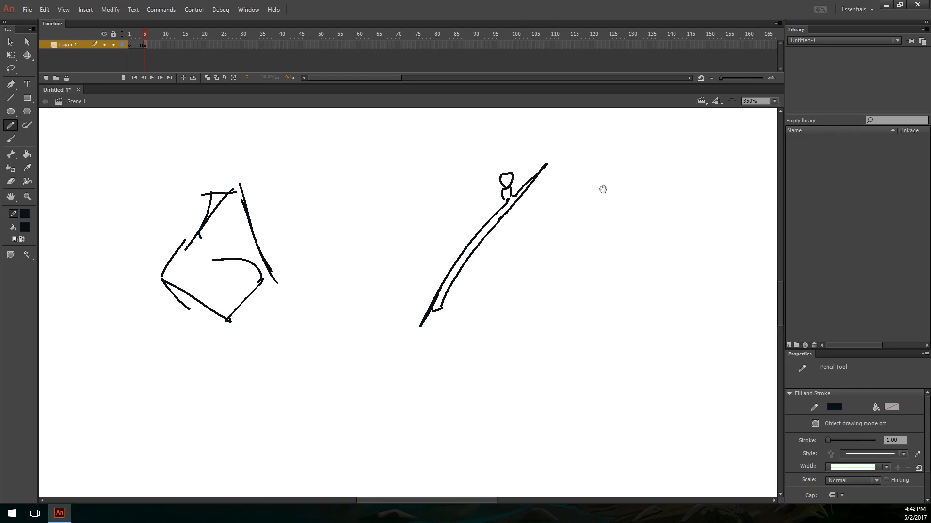
Step: Redraw the stick's rounded tip as a pointed leaf shape, and sketch a small oval with an arrow rising away from it
{"action": "left_click_drag", "start_coordinate": [602, 189], "coordinate": [571, 235]}
{"action": "key", "text": "ctrl+z"}
{"action": "mouse_move", "coordinate": [478, 241]}
{"action": "left_mouse_down"}
{"action": "mouse_move", "coordinate": [473, 202]}
{"action": "mouse_move", "coordinate": [482, 240]}
{"action": "left_mouse_up"}
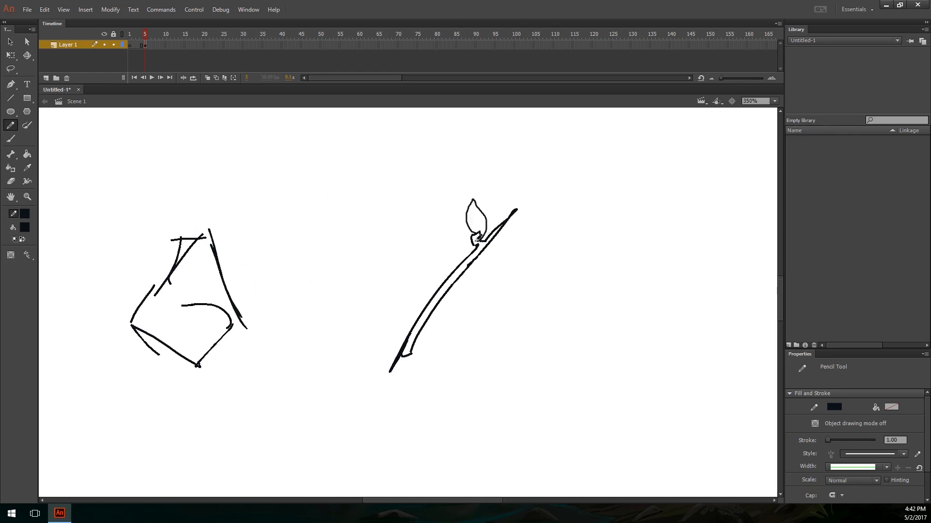
{"action": "mouse_move", "coordinate": [566, 241]}
{"action": "left_mouse_down"}
{"action": "mouse_move", "coordinate": [548, 208]}
{"action": "mouse_move", "coordinate": [509, 215]}
{"action": "left_mouse_up"}
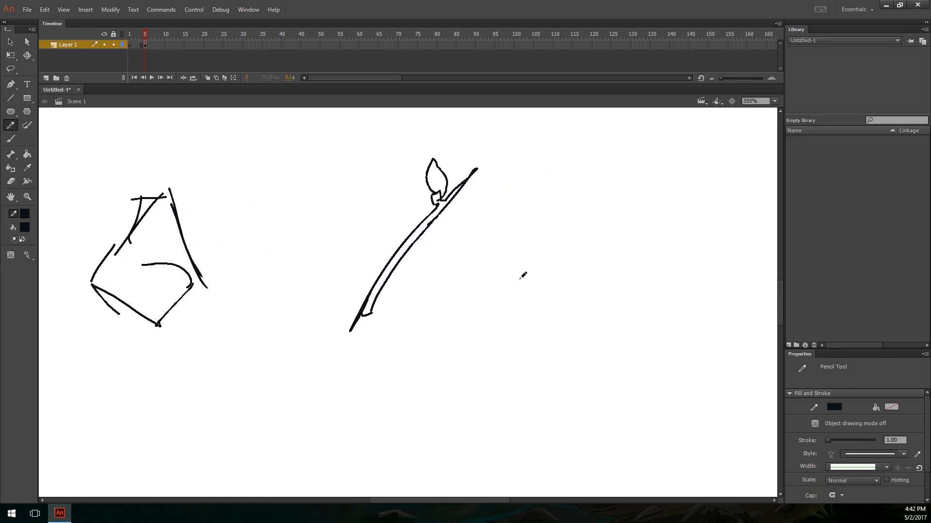
{"action": "mouse_move", "coordinate": [526, 284]}
{"action": "left_mouse_down"}
{"action": "mouse_move", "coordinate": [554, 252]}
{"action": "mouse_move", "coordinate": [620, 226]}
{"action": "mouse_move", "coordinate": [643, 229]}
{"action": "left_mouse_up"}
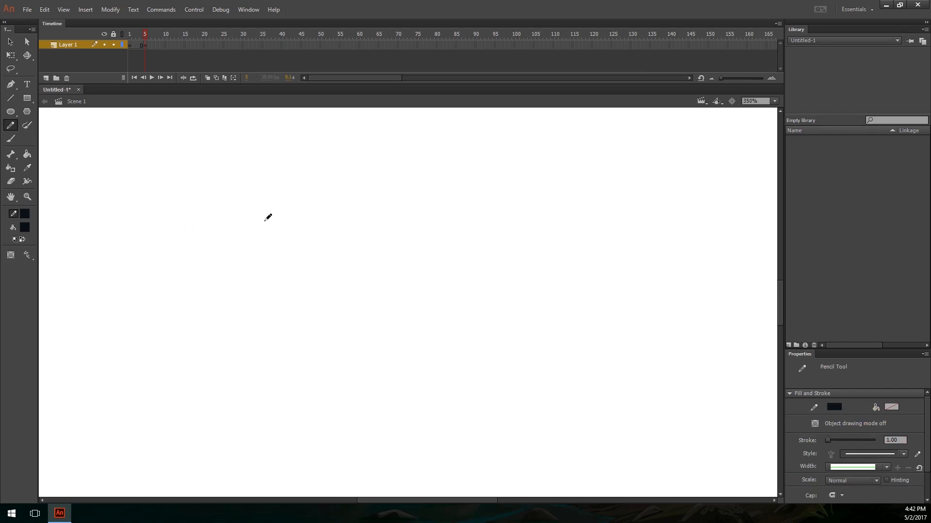
Step: Clear the stage and sketch a stick figure with an oval head, a straight body line and bent arms folding toward the waist
{"action": "left_click_drag", "start_coordinate": [321, 165], "coordinate": [316, 165]}
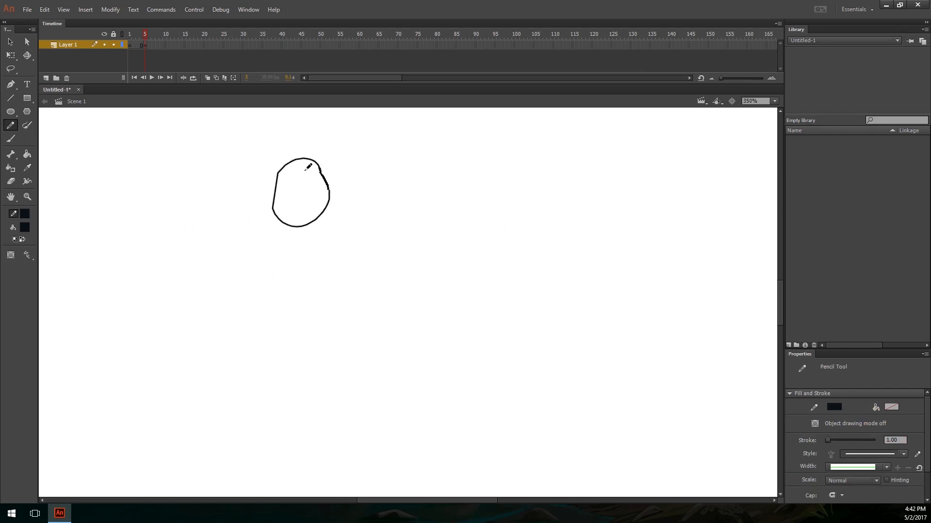
{"action": "mouse_move", "coordinate": [298, 246]}
{"action": "left_mouse_down"}
{"action": "mouse_move", "coordinate": [306, 448]}
{"action": "mouse_move", "coordinate": [385, 286]}
{"action": "left_mouse_up"}
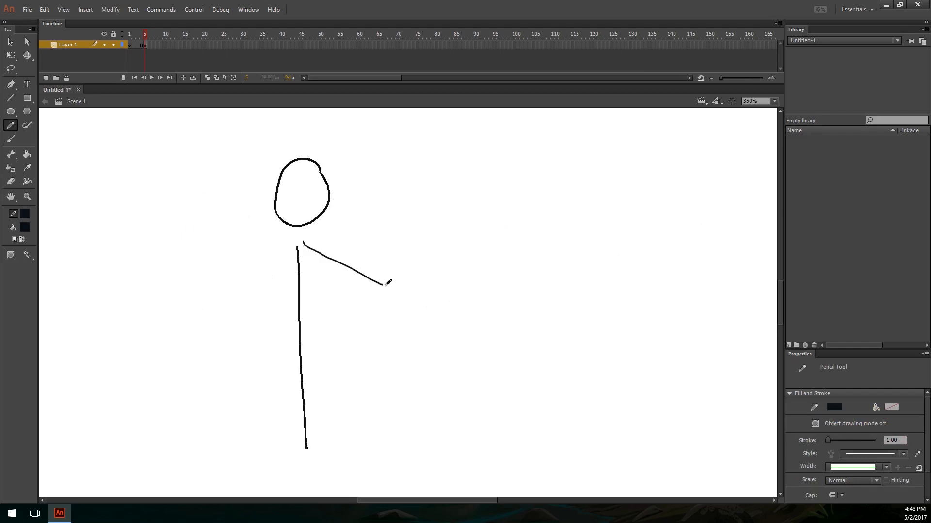
{"action": "mouse_move", "coordinate": [292, 247]}
{"action": "left_mouse_down"}
{"action": "mouse_move", "coordinate": [209, 275]}
{"action": "mouse_move", "coordinate": [282, 318]}
{"action": "mouse_move", "coordinate": [303, 346]}
{"action": "left_mouse_up"}
{"action": "key", "text": "ctrl+z"}
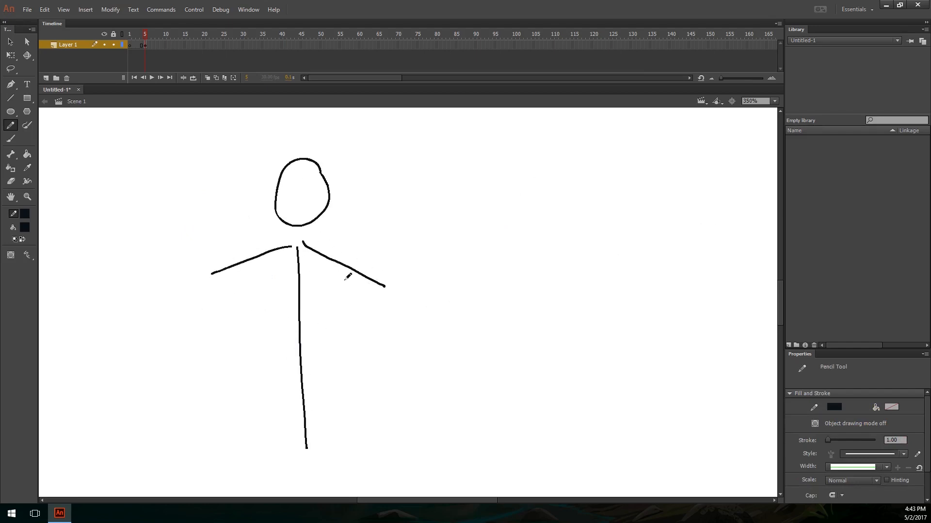
{"action": "mouse_move", "coordinate": [221, 270]}
{"action": "left_mouse_down"}
{"action": "mouse_move", "coordinate": [290, 312]}
{"action": "mouse_move", "coordinate": [275, 349]}
{"action": "left_mouse_up"}
{"action": "mouse_move", "coordinate": [378, 279]}
{"action": "left_mouse_down"}
{"action": "mouse_move", "coordinate": [354, 293]}
{"action": "mouse_move", "coordinate": [331, 333]}
{"action": "left_mouse_up"}
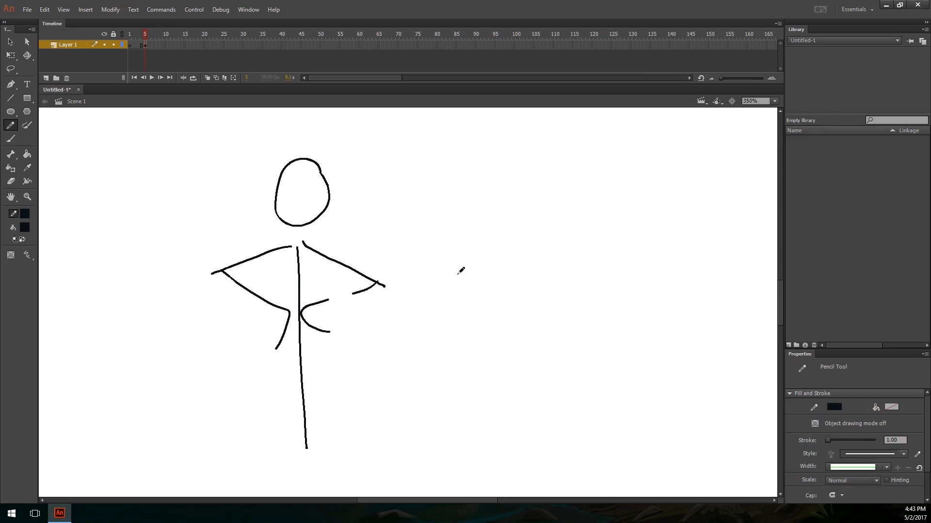
Step: Sketch a large oval with a bent arm ending in a small circle, add arrows at the elbow and hand, and overlap a smaller oval
{"action": "left_click_drag", "start_coordinate": [444, 220], "coordinate": [380, 259]}
{"action": "mouse_move", "coordinate": [429, 206]}
{"action": "left_mouse_down"}
{"action": "mouse_move", "coordinate": [438, 197]}
{"action": "mouse_move", "coordinate": [291, 221]}
{"action": "left_mouse_up"}
{"action": "left_click_drag", "start_coordinate": [373, 130], "coordinate": [373, 157]}
{"action": "left_click_drag", "start_coordinate": [364, 151], "coordinate": [376, 153]}
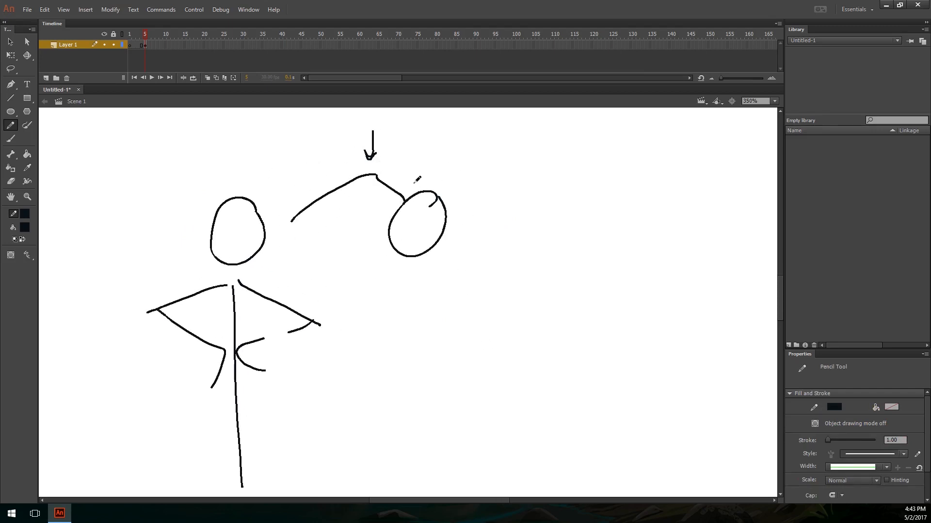
{"action": "left_click_drag", "start_coordinate": [467, 219], "coordinate": [479, 217]}
{"action": "mouse_move", "coordinate": [305, 214]}
{"action": "left_mouse_down"}
{"action": "mouse_move", "coordinate": [315, 211]}
{"action": "mouse_move", "coordinate": [331, 266]}
{"action": "left_mouse_up"}
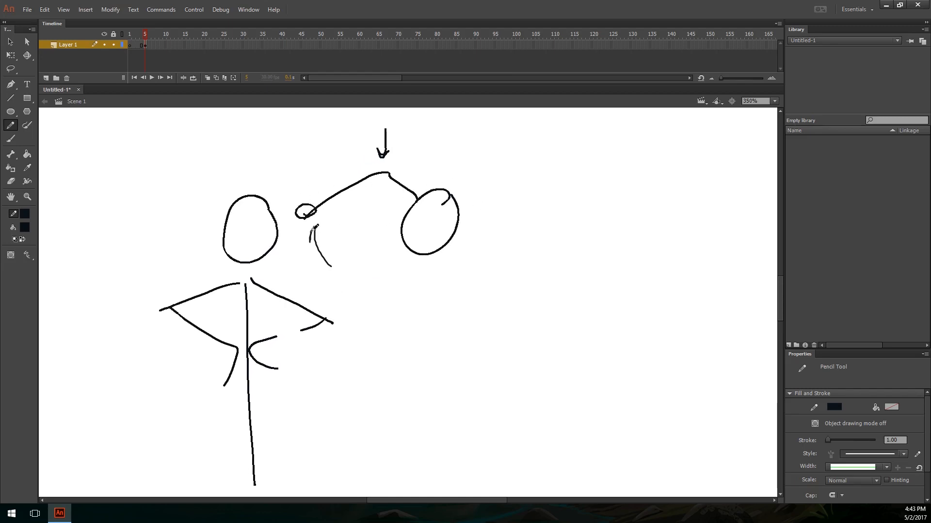
{"action": "left_click_drag", "start_coordinate": [442, 249], "coordinate": [424, 251]}
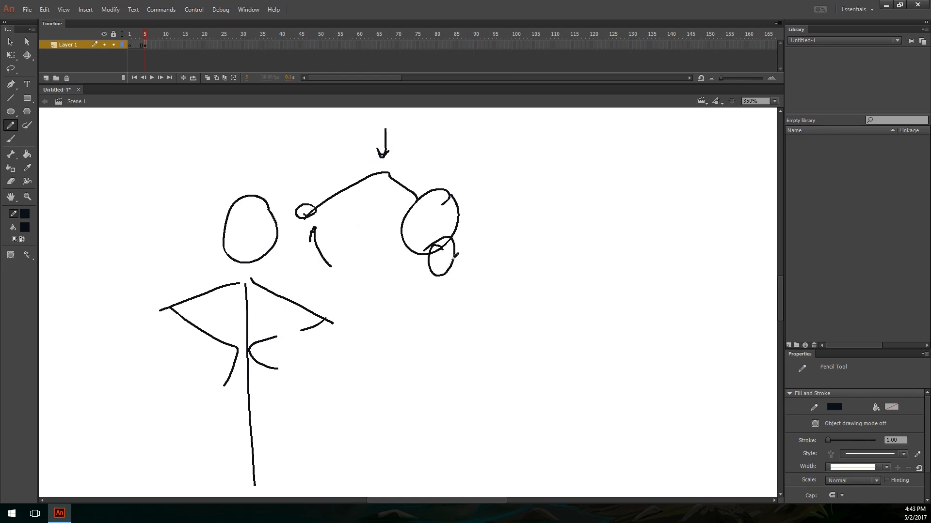
Step: Sketch a separate oval with a wide arc beside it and a curved arrow sweeping down toward it
{"action": "left_click_drag", "start_coordinate": [534, 272], "coordinate": [410, 285]}
{"action": "mouse_move", "coordinate": [516, 232]}
{"action": "left_mouse_down"}
{"action": "mouse_move", "coordinate": [524, 231]}
{"action": "mouse_move", "coordinate": [498, 367]}
{"action": "left_mouse_up"}
{"action": "mouse_move", "coordinate": [437, 147]}
{"action": "left_mouse_down"}
{"action": "mouse_move", "coordinate": [517, 162]}
{"action": "mouse_move", "coordinate": [506, 191]}
{"action": "left_mouse_up"}
{"action": "left_click_drag", "start_coordinate": [539, 194], "coordinate": [539, 216]}
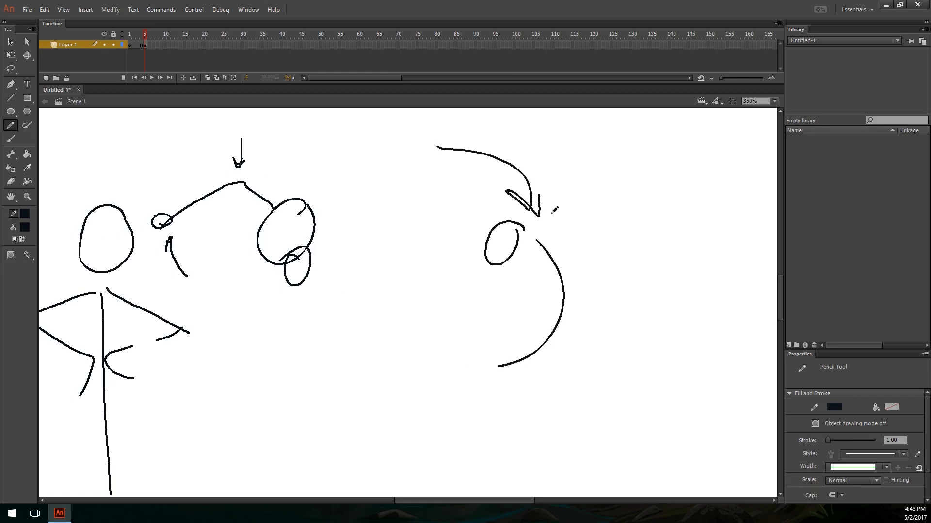
{"action": "left_click_drag", "start_coordinate": [516, 186], "coordinate": [542, 195]}
Step: Sketch a stick figure in the empty lower area with a round head, simple face lines, a straight body and raised arms meeting at the hands
{"action": "mouse_move", "coordinate": [588, 259]}
{"action": "left_mouse_down"}
{"action": "mouse_move", "coordinate": [576, 200]}
{"action": "mouse_move", "coordinate": [771, 89]}
{"action": "left_mouse_up"}
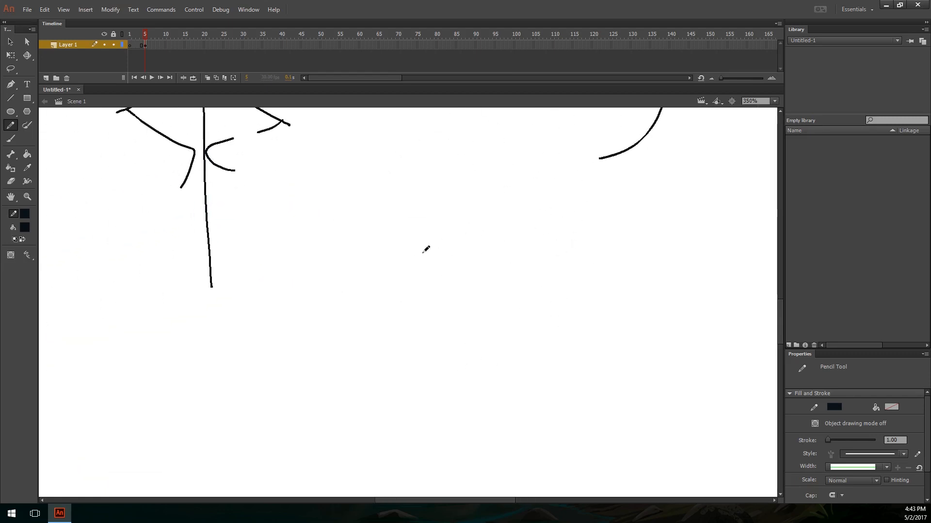
{"action": "mouse_move", "coordinate": [458, 244]}
{"action": "left_mouse_down"}
{"action": "mouse_move", "coordinate": [427, 290]}
{"action": "mouse_move", "coordinate": [465, 237]}
{"action": "left_mouse_up"}
{"action": "left_click_drag", "start_coordinate": [444, 302], "coordinate": [445, 235]}
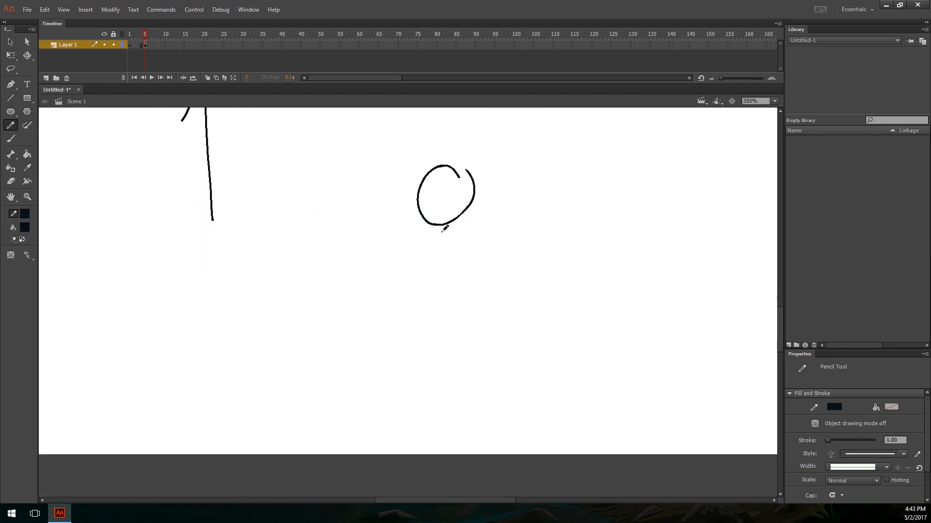
{"action": "mouse_move", "coordinate": [442, 231]}
{"action": "left_mouse_down"}
{"action": "mouse_move", "coordinate": [476, 290]}
{"action": "mouse_move", "coordinate": [477, 227]}
{"action": "mouse_move", "coordinate": [495, 255]}
{"action": "mouse_move", "coordinate": [480, 220]}
{"action": "left_mouse_up"}
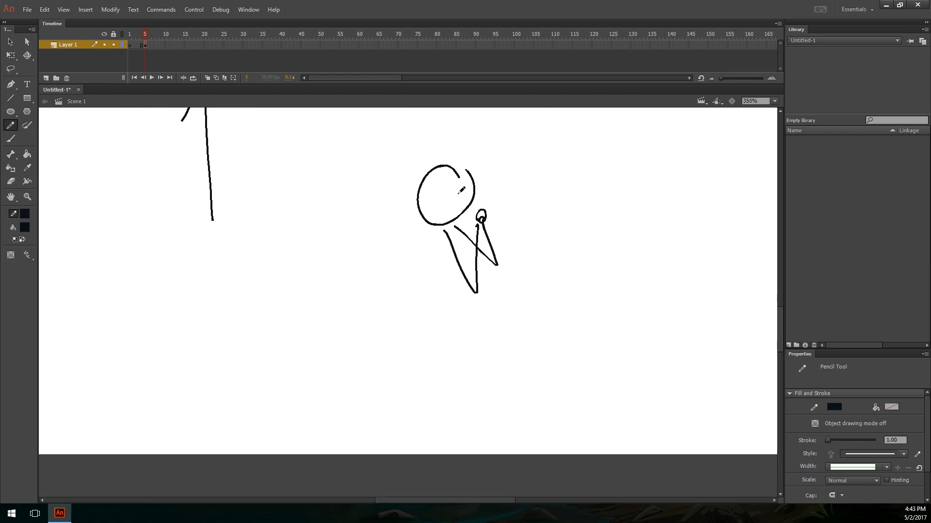
{"action": "mouse_move", "coordinate": [431, 196]}
{"action": "left_mouse_down"}
{"action": "mouse_move", "coordinate": [474, 192]}
{"action": "mouse_move", "coordinate": [464, 201]}
{"action": "mouse_move", "coordinate": [434, 367]}
{"action": "left_mouse_up"}
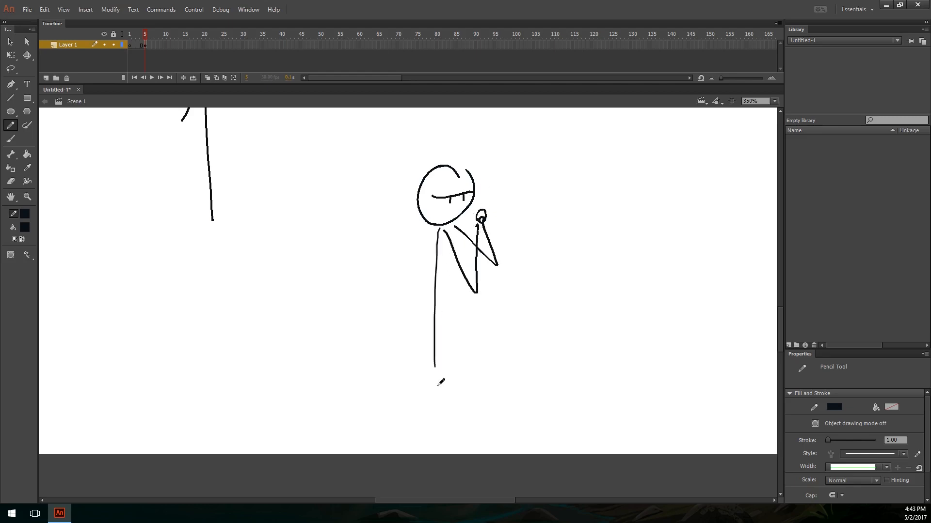
Step: Sketch a second figure's round head and curved torso in the empty space beside the first figure, undoing the faulty strokes
{"action": "left_click_drag", "start_coordinate": [573, 245], "coordinate": [379, 255]}
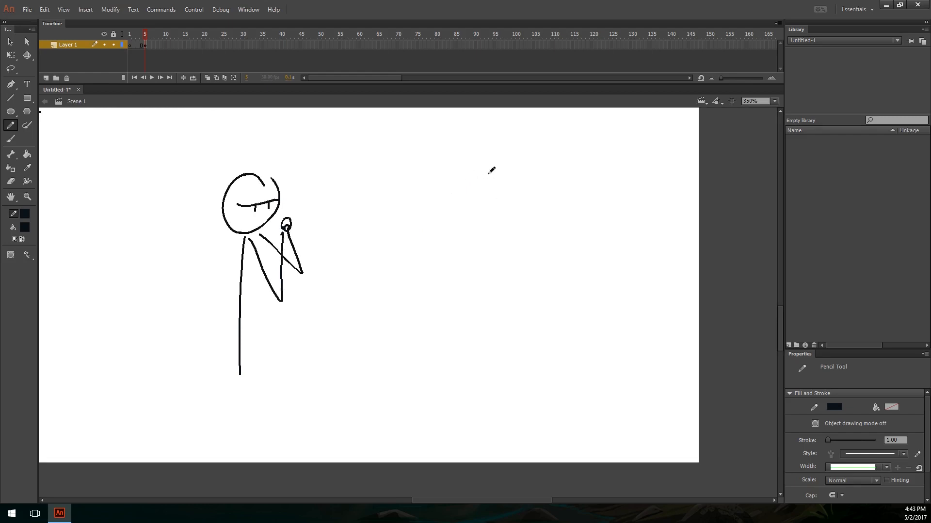
{"action": "left_click_drag", "start_coordinate": [490, 170], "coordinate": [499, 169]}
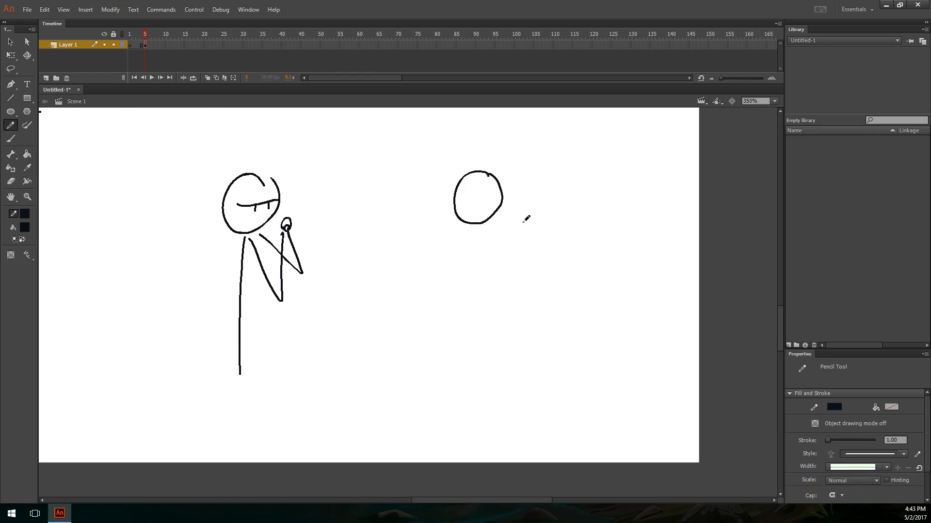
{"action": "mouse_move", "coordinate": [510, 219]}
{"action": "left_mouse_down"}
{"action": "mouse_move", "coordinate": [519, 259]}
{"action": "mouse_move", "coordinate": [534, 248]}
{"action": "mouse_move", "coordinate": [473, 332]}
{"action": "left_mouse_up"}
{"action": "key", "text": "ctrl+z"}
{"action": "key", "text": "ctrl+z"}
{"action": "key", "text": "ctrl+z"}
{"action": "key", "text": "ctrl+z"}
{"action": "key", "text": "ctrl+z"}
{"action": "key", "text": "ctrl+z"}
{"action": "mouse_move", "coordinate": [469, 225]}
{"action": "left_mouse_down"}
{"action": "mouse_move", "coordinate": [504, 296]}
{"action": "mouse_move", "coordinate": [528, 244]}
{"action": "left_mouse_up"}
{"action": "key", "text": "ctrl+z"}
Step: Add a raised, extended leg, a straight standing leg and an outstretched arm holding a small ball to the second figure
{"action": "mouse_move", "coordinate": [481, 298]}
{"action": "left_mouse_down"}
{"action": "mouse_move", "coordinate": [532, 245]}
{"action": "mouse_move", "coordinate": [579, 258]}
{"action": "left_mouse_up"}
{"action": "mouse_move", "coordinate": [521, 264]}
{"action": "left_mouse_down"}
{"action": "mouse_move", "coordinate": [578, 261]}
{"action": "mouse_move", "coordinate": [579, 239]}
{"action": "mouse_move", "coordinate": [578, 263]}
{"action": "left_mouse_up"}
{"action": "mouse_move", "coordinate": [481, 303]}
{"action": "left_mouse_down"}
{"action": "mouse_move", "coordinate": [486, 386]}
{"action": "mouse_move", "coordinate": [503, 414]}
{"action": "left_mouse_up"}
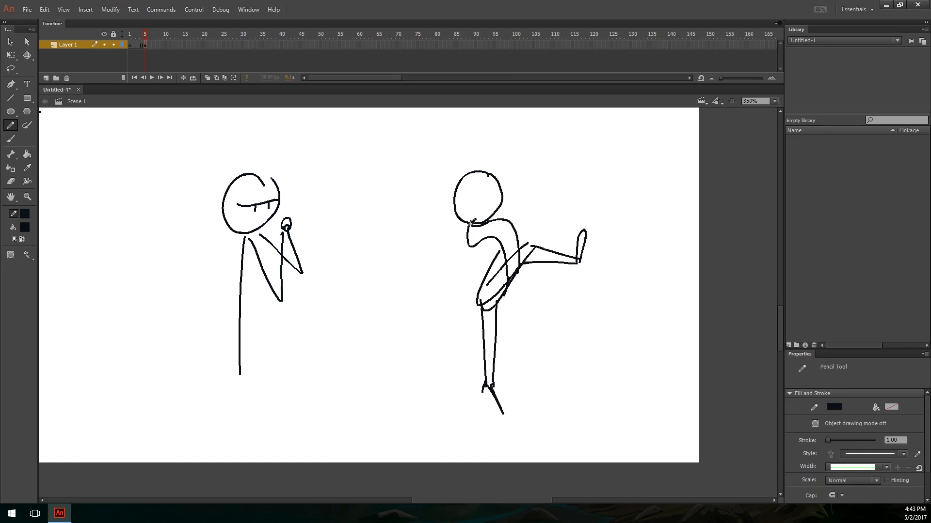
{"action": "mouse_move", "coordinate": [461, 227]}
{"action": "left_mouse_down"}
{"action": "mouse_move", "coordinate": [438, 250]}
{"action": "mouse_move", "coordinate": [399, 243]}
{"action": "mouse_move", "coordinate": [383, 266]}
{"action": "mouse_move", "coordinate": [449, 241]}
{"action": "left_mouse_up"}
{"action": "left_click_drag", "start_coordinate": [384, 236], "coordinate": [373, 249]}
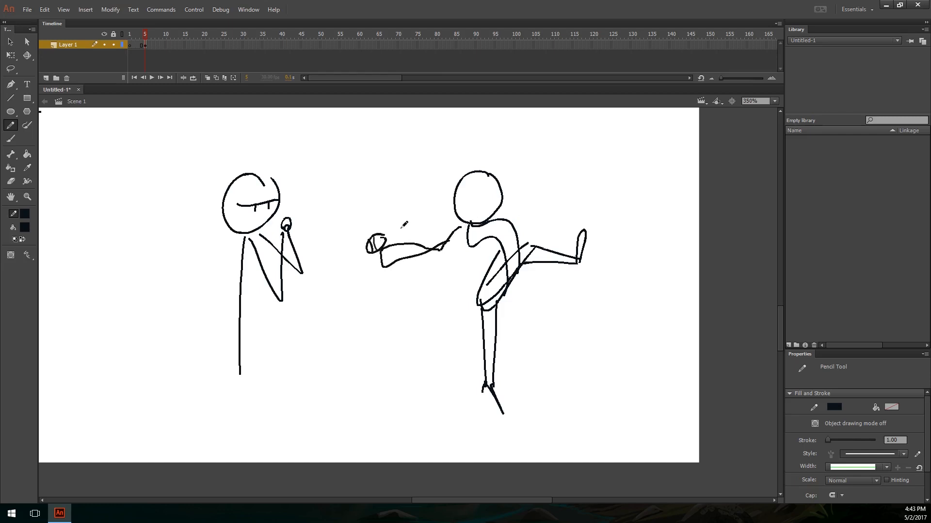
Step: Draw arrows toward the raised foot and a large circle with a sweeping curve around the second figure
{"action": "left_click_drag", "start_coordinate": [590, 167], "coordinate": [577, 204]}
{"action": "mouse_move", "coordinate": [621, 180]}
{"action": "left_mouse_down"}
{"action": "mouse_move", "coordinate": [590, 213]}
{"action": "mouse_move", "coordinate": [606, 210]}
{"action": "mouse_move", "coordinate": [619, 297]}
{"action": "left_mouse_up"}
{"action": "left_click_drag", "start_coordinate": [557, 155], "coordinate": [494, 151]}
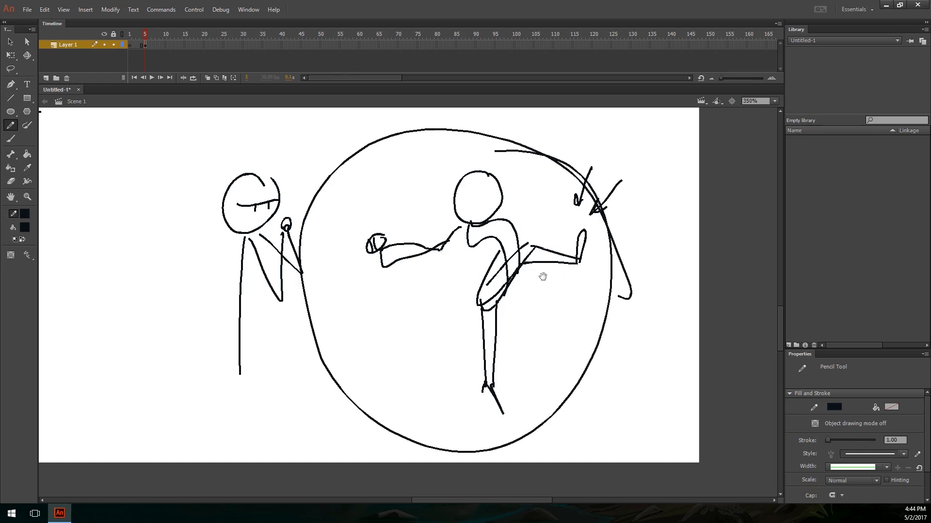
Step: Clear both figures and their markings from the stage
{"action": "left_click_drag", "start_coordinate": [543, 274], "coordinate": [649, 354]}
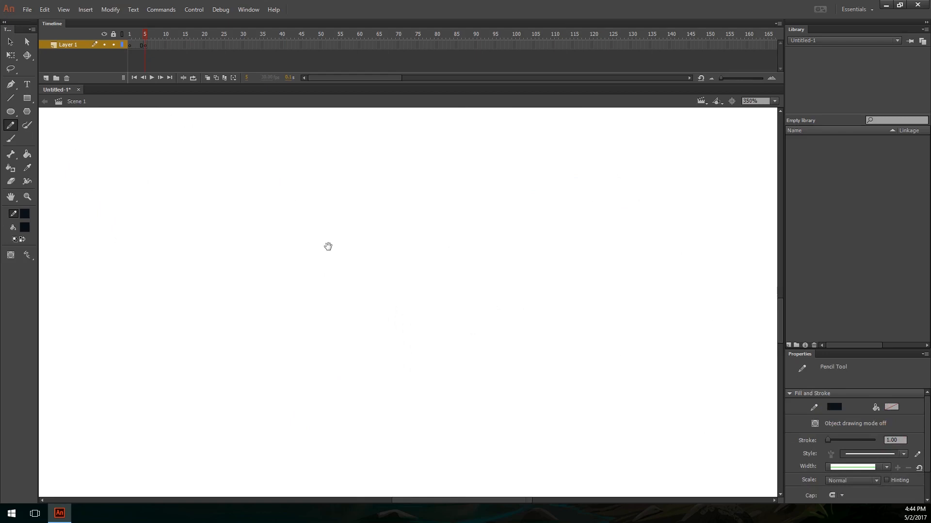
{"action": "left_click_drag", "start_coordinate": [328, 246], "coordinate": [550, 333]}
{"action": "key", "text": "ctrl+minus"}
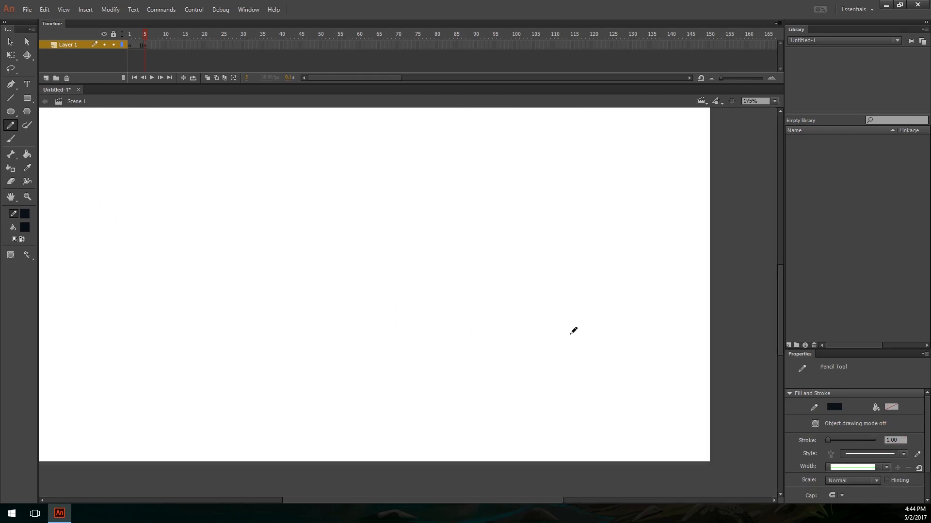
Step: Sketch a front-facing head with a round skull, pointed chin, vertical centre line, ears and brow lines
{"action": "left_click_drag", "start_coordinate": [410, 227], "coordinate": [556, 336]}
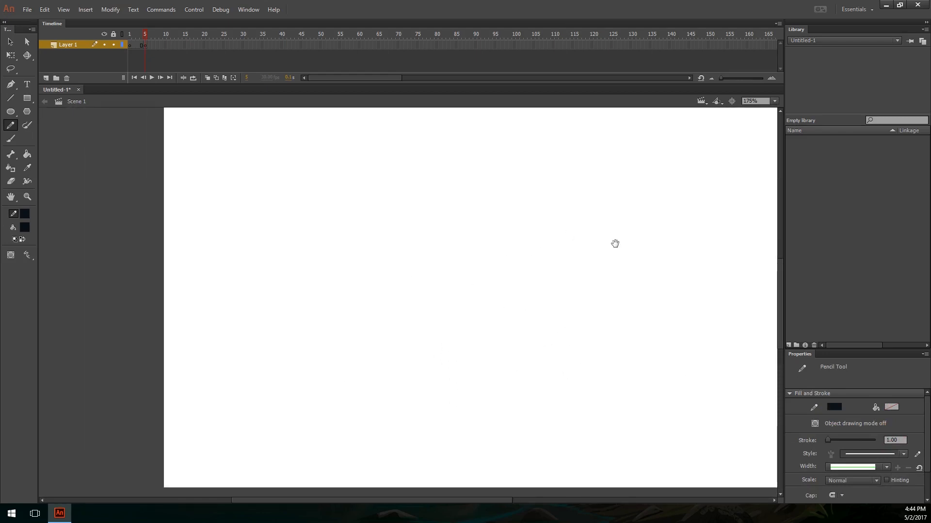
{"action": "left_click_drag", "start_coordinate": [619, 329], "coordinate": [550, 301]}
{"action": "key", "text": "ctrl+minus"}
{"action": "key", "text": "ctrl+equal"}
{"action": "key", "text": "ctrl+equal"}
{"action": "key", "text": "ctrl+minus"}
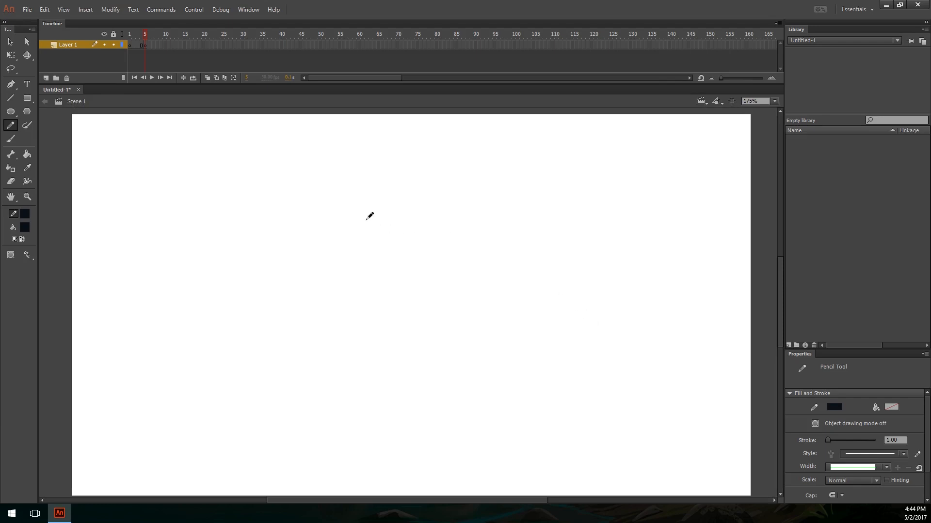
{"action": "mouse_move", "coordinate": [359, 164]}
{"action": "left_mouse_down"}
{"action": "mouse_move", "coordinate": [347, 224]}
{"action": "mouse_move", "coordinate": [369, 166]}
{"action": "mouse_move", "coordinate": [346, 239]}
{"action": "mouse_move", "coordinate": [377, 208]}
{"action": "left_mouse_up"}
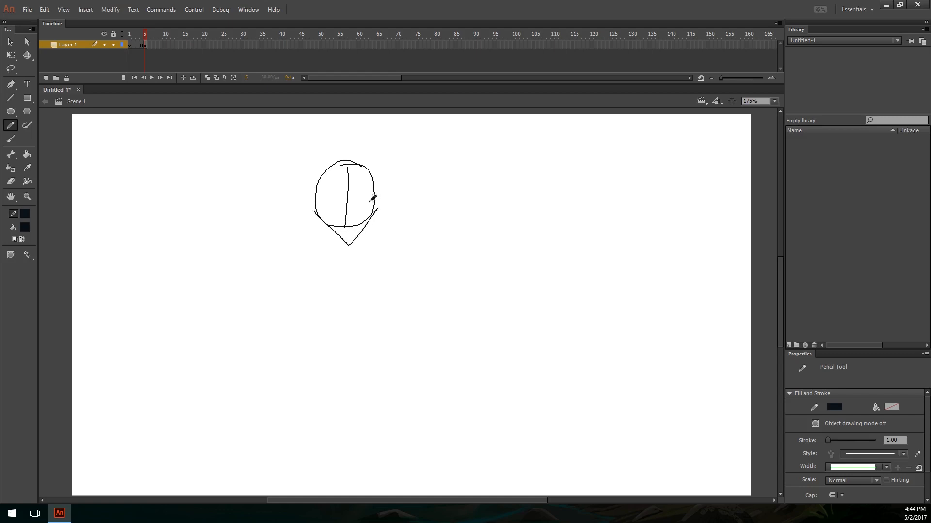
{"action": "left_click_drag", "start_coordinate": [316, 196], "coordinate": [313, 214]}
{"action": "mouse_move", "coordinate": [375, 197]}
{"action": "left_mouse_down"}
{"action": "mouse_move", "coordinate": [379, 210]}
{"action": "mouse_move", "coordinate": [362, 196]}
{"action": "mouse_move", "coordinate": [341, 201]}
{"action": "mouse_move", "coordinate": [372, 195]}
{"action": "mouse_move", "coordinate": [349, 196]}
{"action": "left_mouse_up"}
{"action": "key", "text": "ctrl+z"}
{"action": "key", "text": "ctrl+z"}
Step: Sketch a long, narrow, slightly tilted stick on the stage beside the head
{"action": "mouse_move", "coordinate": [509, 204]}
{"action": "left_mouse_down"}
{"action": "mouse_move", "coordinate": [484, 348]}
{"action": "mouse_move", "coordinate": [512, 228]}
{"action": "mouse_move", "coordinate": [509, 206]}
{"action": "left_mouse_up"}
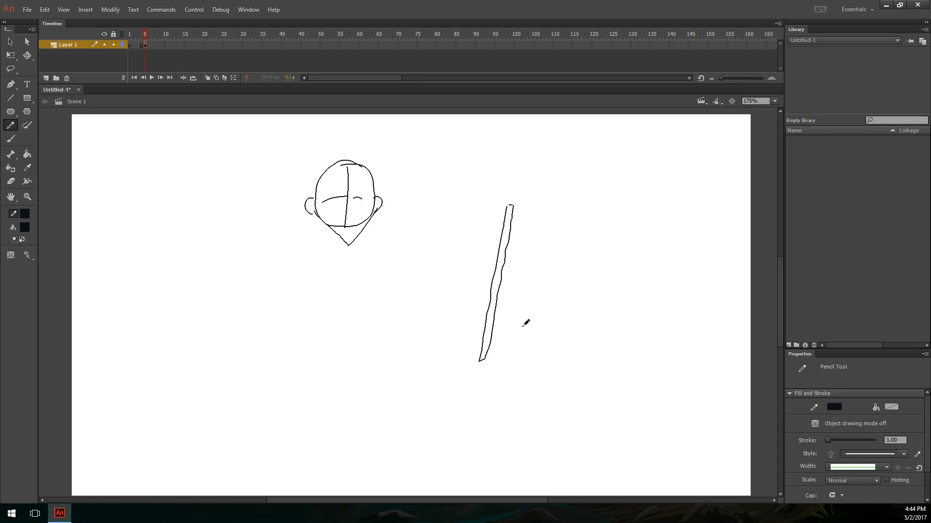
{"action": "left_click_drag", "start_coordinate": [490, 309], "coordinate": [521, 299]}
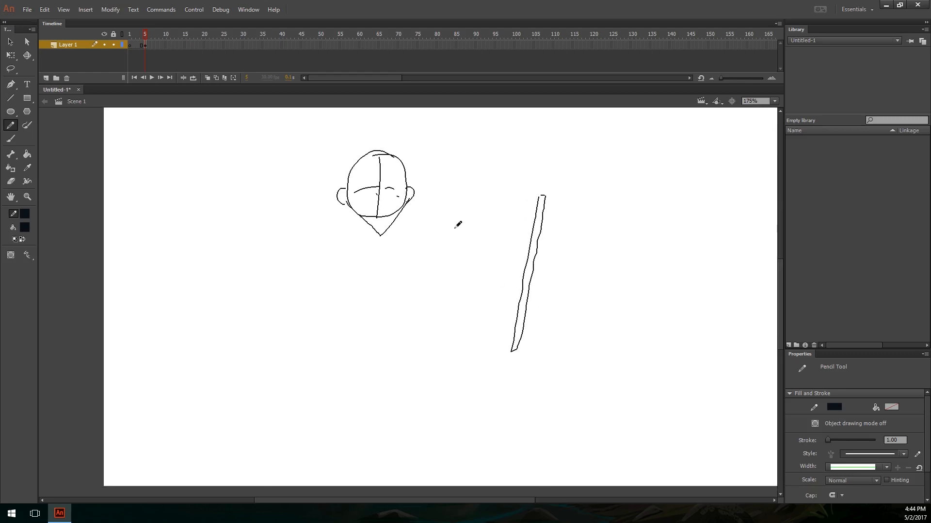
{"action": "mouse_move", "coordinate": [500, 327]}
{"action": "left_mouse_down"}
{"action": "mouse_move", "coordinate": [513, 289]}
{"action": "mouse_move", "coordinate": [508, 329]}
{"action": "left_mouse_up"}
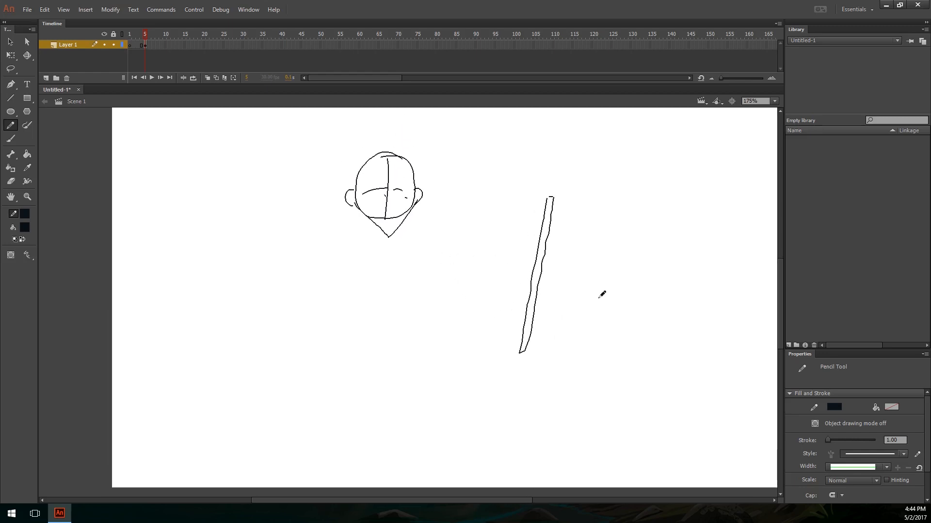
Step: Draw long sweeping lines across the stick and a broken, widely spaced outline around the area beside it
{"action": "left_click_drag", "start_coordinate": [458, 246], "coordinate": [602, 401]}
{"action": "mouse_move", "coordinate": [486, 219]}
{"action": "left_mouse_down"}
{"action": "mouse_move", "coordinate": [666, 204]}
{"action": "mouse_move", "coordinate": [716, 210]}
{"action": "left_mouse_up"}
{"action": "left_click_drag", "start_coordinate": [693, 300], "coordinate": [501, 275]}
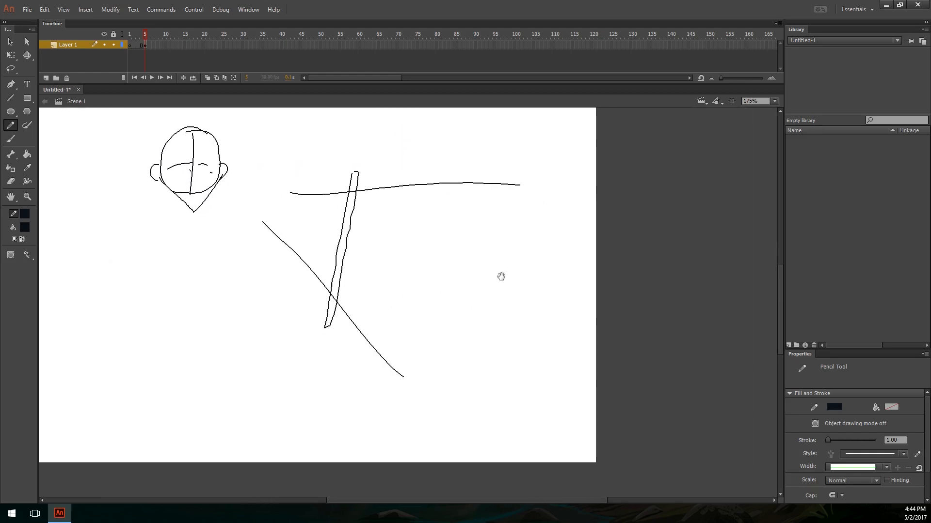
{"action": "mouse_move", "coordinate": [488, 192]}
{"action": "left_mouse_down"}
{"action": "mouse_move", "coordinate": [494, 123]}
{"action": "mouse_move", "coordinate": [569, 246]}
{"action": "left_mouse_up"}
{"action": "left_click_drag", "start_coordinate": [572, 283], "coordinate": [447, 439]}
{"action": "left_click_drag", "start_coordinate": [410, 479], "coordinate": [423, 367]}
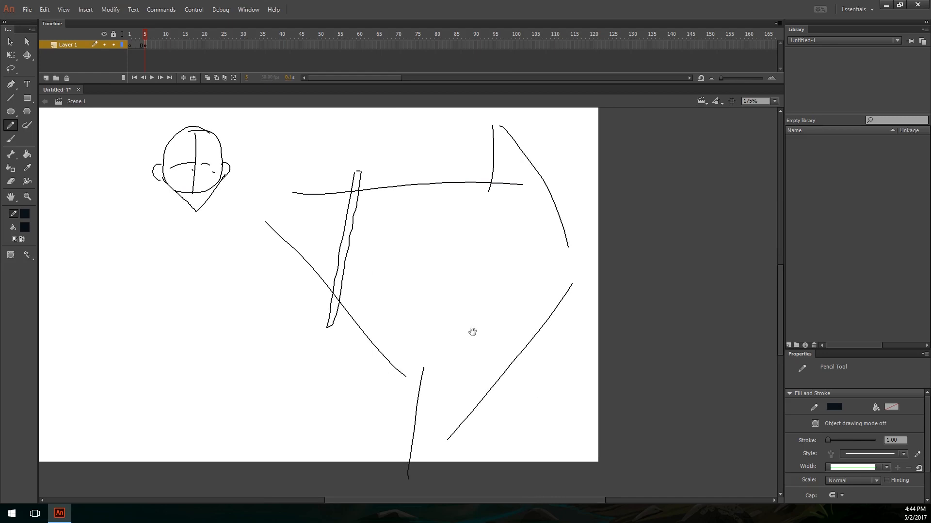
Step: Clear the head, the stick and all the sweeping lines from the stage
{"action": "left_click_drag", "start_coordinate": [516, 359], "coordinate": [644, 374]}
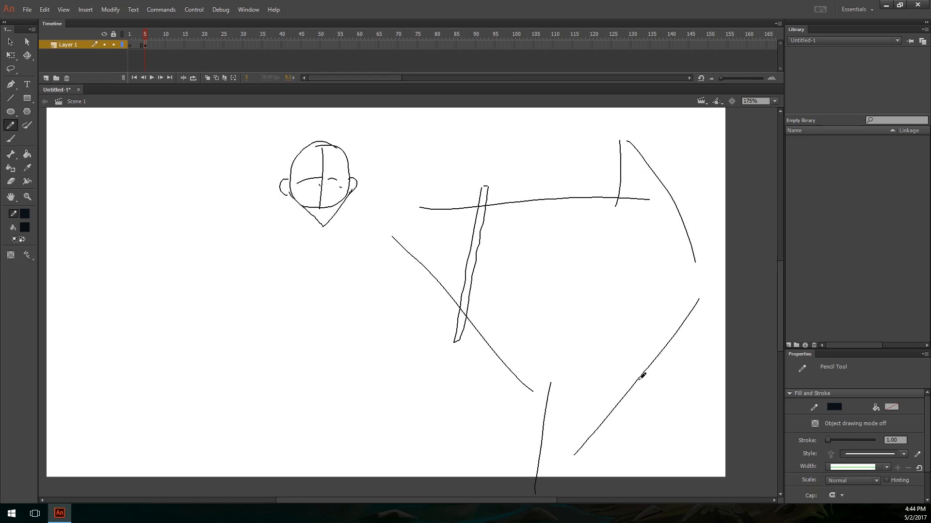
{"action": "key", "text": "ctrl+a"}
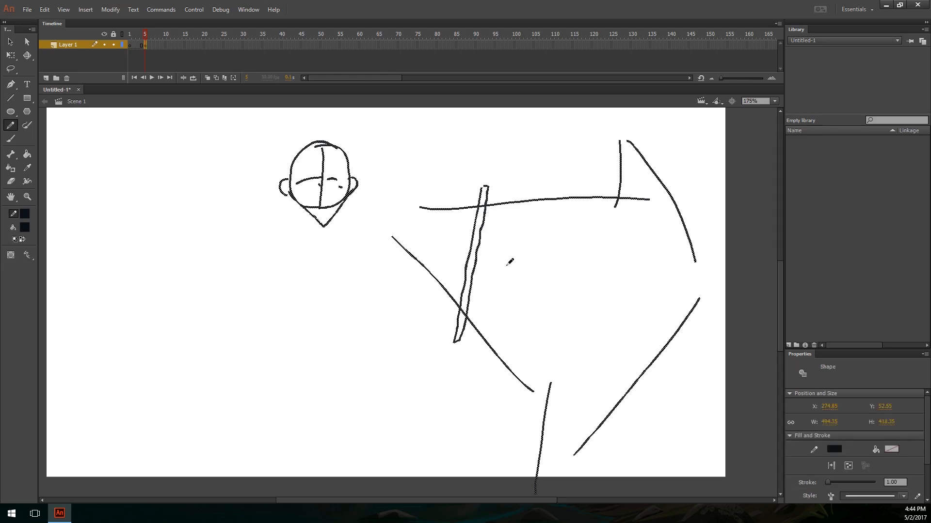
{"action": "key", "text": "Delete"}
{"action": "key", "text": "ctrl+minus"}
{"action": "key", "text": "ctrl+equal"}
{"action": "mouse_move", "coordinate": [509, 261]}
{"action": "left_mouse_down"}
{"action": "mouse_move", "coordinate": [532, 244]}
{"action": "mouse_move", "coordinate": [554, 202]}
{"action": "left_mouse_up"}
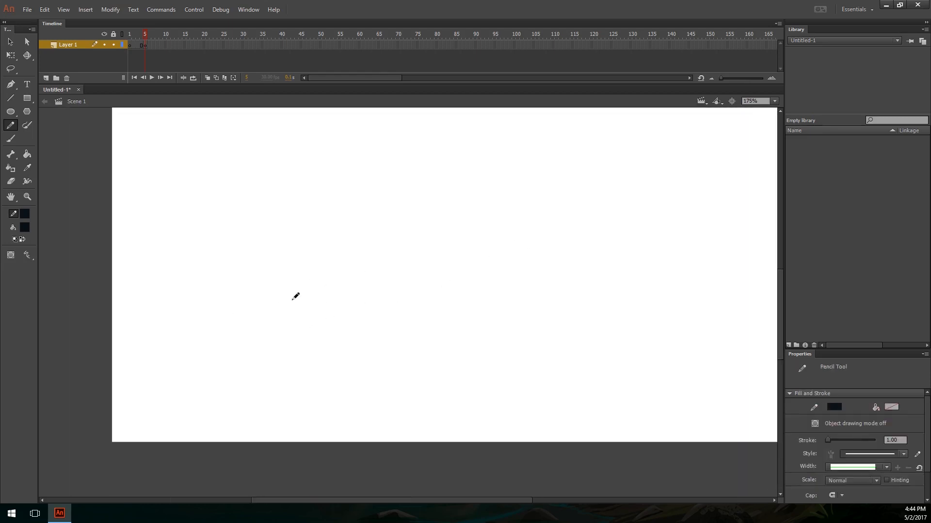
{"action": "left_click_drag", "start_coordinate": [316, 218], "coordinate": [317, 357]}
{"action": "left_click_drag", "start_coordinate": [378, 152], "coordinate": [378, 397]}
{"action": "left_click_drag", "start_coordinate": [452, 143], "coordinate": [451, 369]}
{"action": "left_click_drag", "start_coordinate": [508, 143], "coordinate": [508, 417]}
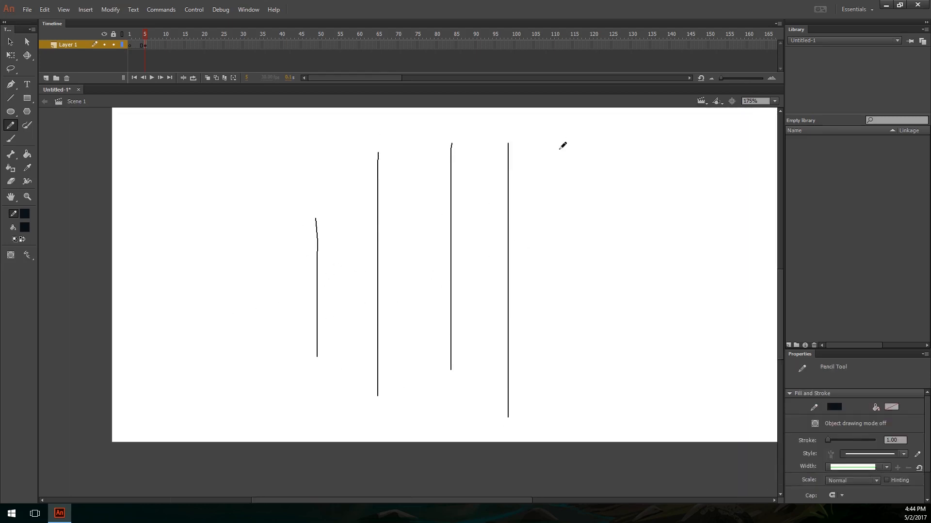
{"action": "left_click_drag", "start_coordinate": [574, 165], "coordinate": [577, 443]}
{"action": "left_click_drag", "start_coordinate": [601, 133], "coordinate": [602, 447]}
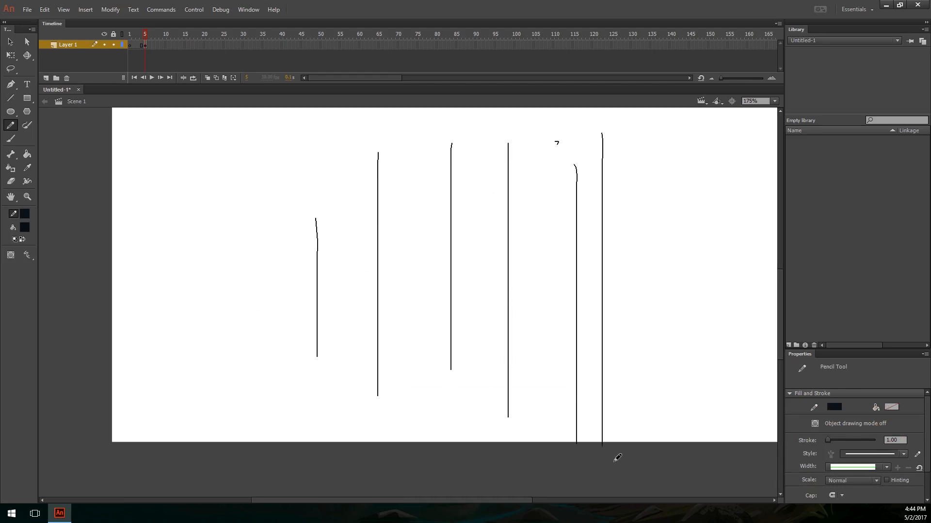
{"action": "key", "text": "ctrl+a"}
{"action": "key", "text": "Delete"}
Step: Draw a straight vertical line about 209 px tall and place a copy of it about 16 px to its right
{"action": "key", "text": "n"}
{"action": "key", "text": "shift+y"}
{"action": "key", "text": "n"}
{"action": "left_click_drag", "start_coordinate": [304, 170], "coordinate": [317, 348]}
{"action": "key", "text": "v"}
{"action": "left_click", "coordinate": [304, 234]}
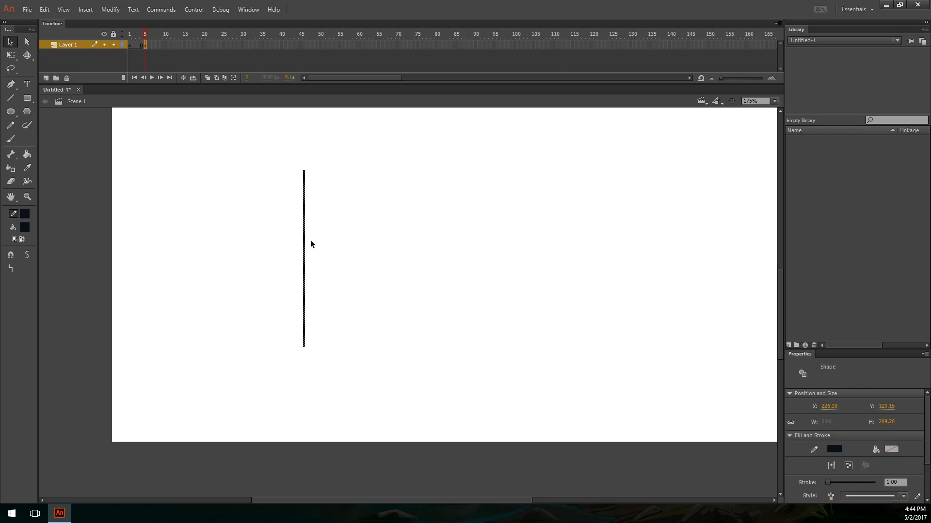
{"action": "left_click_drag", "start_coordinate": [311, 243], "coordinate": [318, 245]}
{"action": "key", "text": "alt+f"}
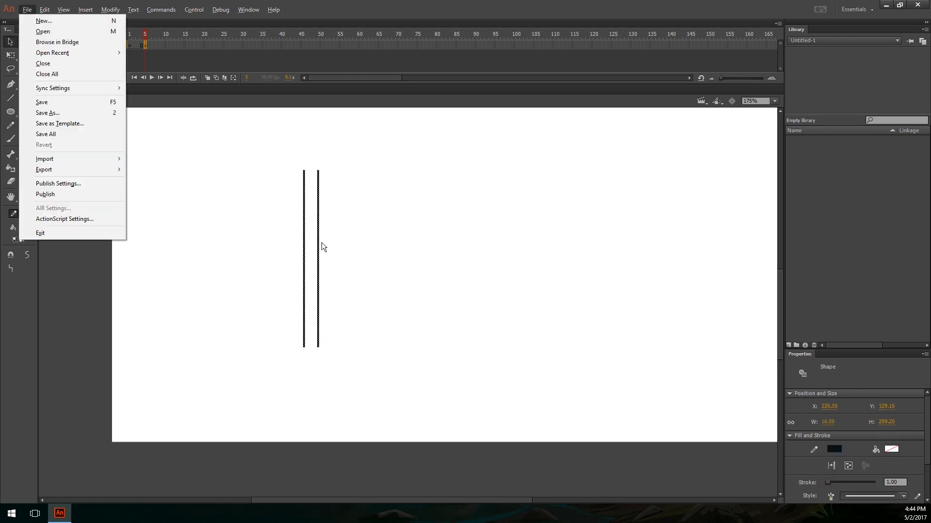
{"action": "left_click", "coordinate": [371, 238]}
Step: Duplicate the two vertical lines in place and nudge the copies right to make four evenly spaced lines
{"action": "key", "text": "ctrl+a"}
{"action": "key", "text": "ctrl+c"}
{"action": "key", "text": "ctrl+shift+v"}
{"action": "key", "text": "Right"}
{"action": "key", "text": "Right"}
{"action": "key", "text": "Right"}
{"action": "key", "text": "Right"}
{"action": "key", "text": "Right"}
{"action": "key", "text": "Right"}
{"action": "key", "text": "Right"}
{"action": "key", "text": "Right"}
{"action": "key", "text": "Right"}
{"action": "key", "text": "Right"}
{"action": "key", "text": "Right"}
{"action": "key", "text": "Right"}
{"action": "key", "text": "Right"}
{"action": "key", "text": "Right"}
{"action": "key", "text": "Right"}
{"action": "key", "text": "Right"}
{"action": "key", "text": "Right"}
{"action": "key", "text": "Right"}
{"action": "key", "text": "Right"}
{"action": "key", "text": "Right"}
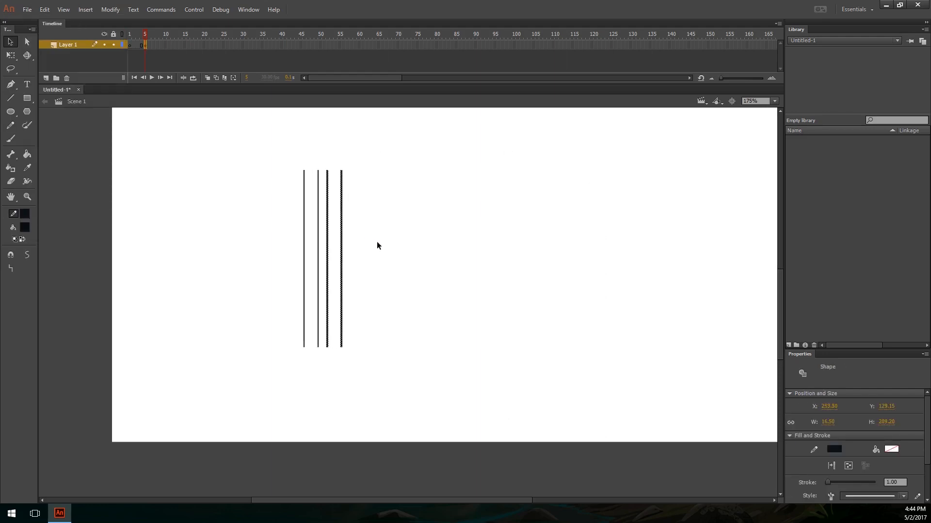
{"action": "key", "text": "Right"}
{"action": "key", "text": "Right"}
{"action": "key", "text": "Right"}
{"action": "key", "text": "Right"}
{"action": "key", "text": "Right"}
{"action": "key", "text": "Right"}
Step: Duplicate the four vertical lines in place and shift the copies right to make eight evenly spaced lines
{"action": "key", "text": "ctrl+a"}
{"action": "key", "text": "ctrl+c"}
{"action": "key", "text": "ctrl+shift+v"}
{"action": "key", "text": "Right"}
{"action": "key", "text": "Right"}
{"action": "key", "text": "Right"}
{"action": "key", "text": "Right"}
{"action": "key", "text": "Right"}
{"action": "key", "text": "Right"}
{"action": "key", "text": "Right"}
{"action": "key", "text": "Right"}
{"action": "key", "text": "Right"}
{"action": "key", "text": "Right"}
{"action": "key", "text": "Right"}
{"action": "key", "text": "Right"}
{"action": "key", "text": "Right"}
{"action": "key", "text": "Right"}
{"action": "key", "text": "Right"}
{"action": "key", "text": "Right"}
{"action": "key", "text": "Right"}
{"action": "key", "text": "Right"}
{"action": "key", "text": "Right"}
{"action": "key", "text": "Right"}
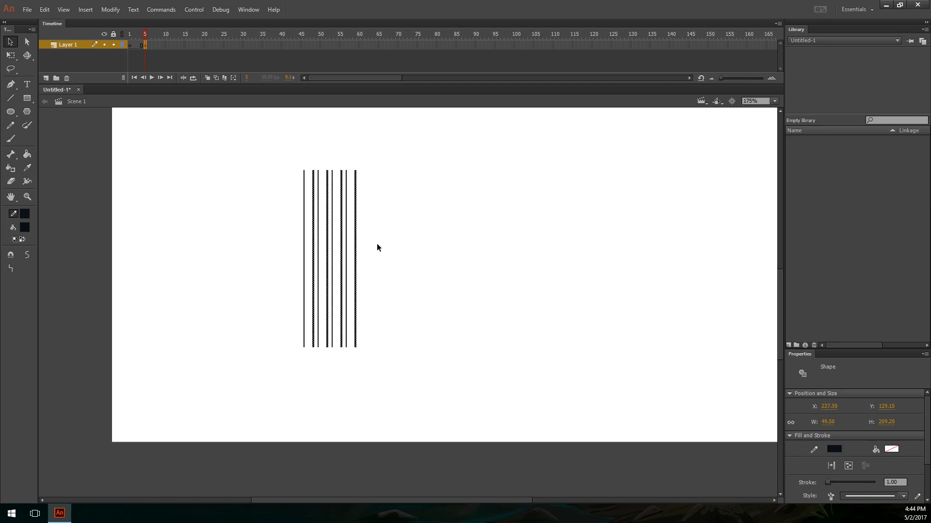
{"action": "key", "text": "shift+Right"}
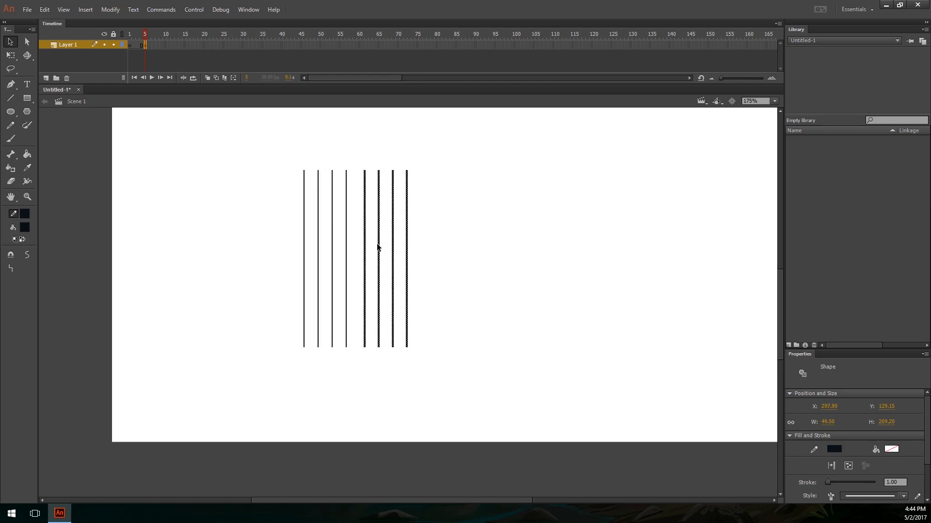
{"action": "key", "text": "shift+Left"}
Step: Rotate a copy of all eight lines by 90° so that it crosses the originals as a grid
{"action": "key", "text": "ctrl+a"}
{"action": "key", "text": "q"}
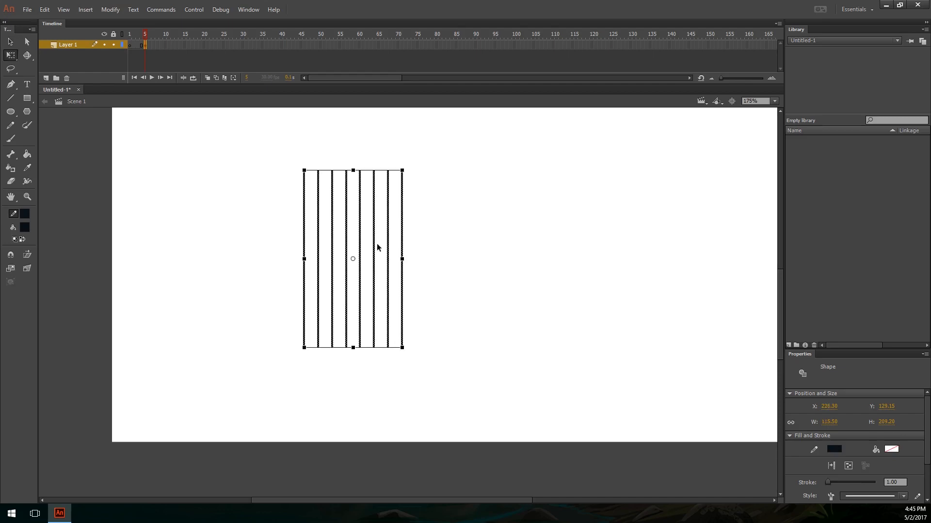
{"action": "left_click_drag", "start_coordinate": [410, 173], "coordinate": [454, 286]}
{"action": "left_click", "coordinate": [502, 259]}
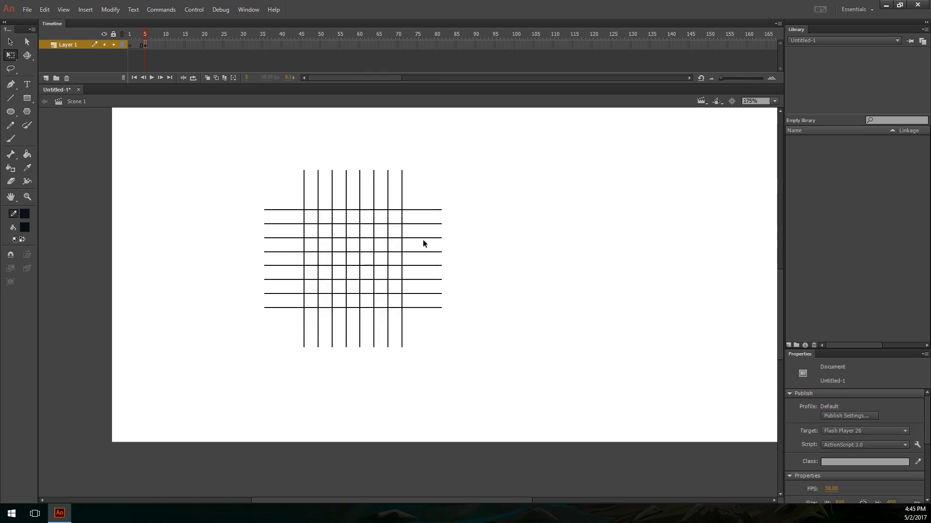
Step: Keep only the central square of the crossed lines, about 129 by 128 px, by removing everything and pasting that area back in place
{"action": "key", "text": "ctrl+equal"}
{"action": "left_click_drag", "start_coordinate": [432, 248], "coordinate": [528, 357]}
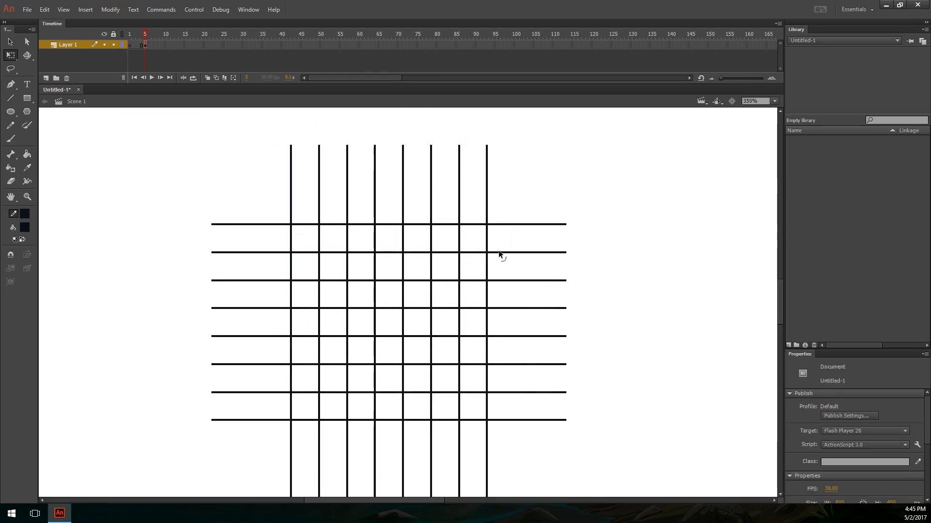
{"action": "left_click_drag", "start_coordinate": [499, 214], "coordinate": [278, 430]}
{"action": "key", "text": "ctrl+a"}
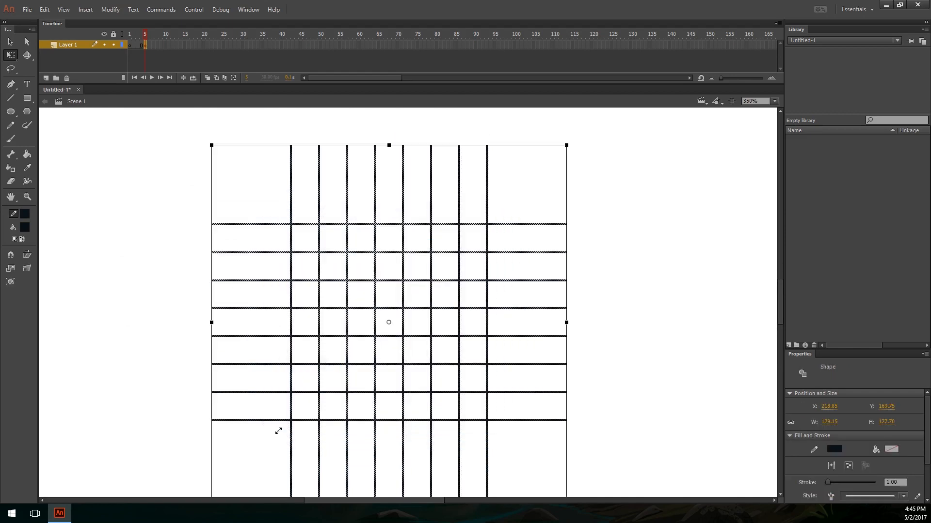
{"action": "key", "text": "Delete"}
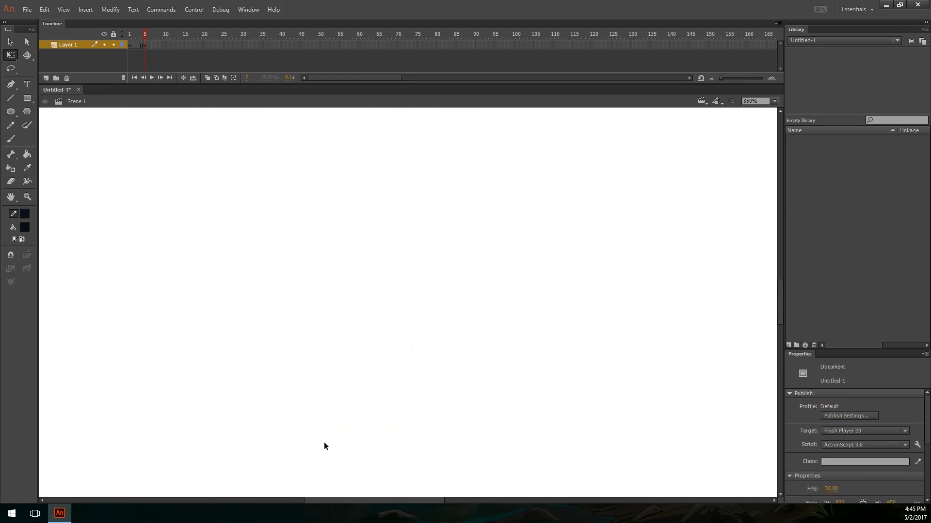
{"action": "key", "text": "ctrl+shift+v"}
Step: Enlarge and distort the square grid into a flattened, sideways-slanted perspective floor that narrows toward its far edge
{"action": "key", "text": "ctrl+minus"}
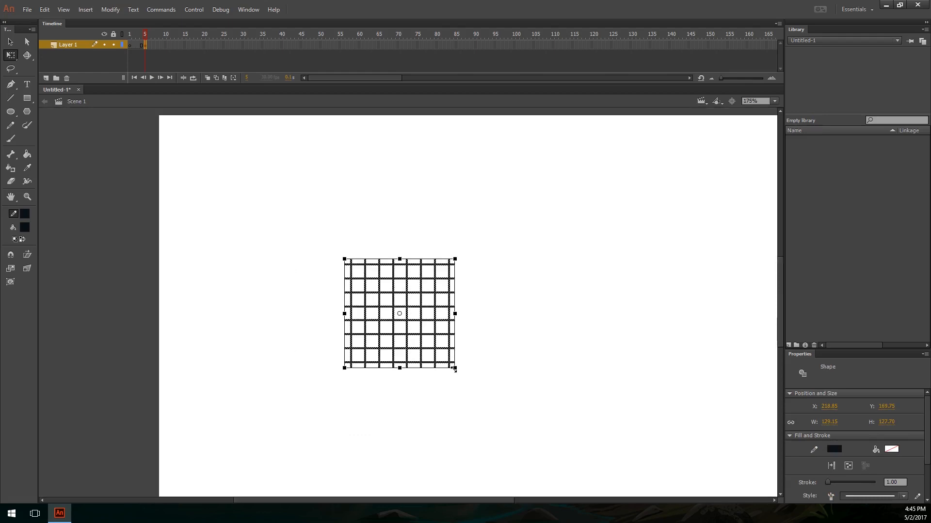
{"action": "left_click_drag", "start_coordinate": [455, 369], "coordinate": [752, 432]}
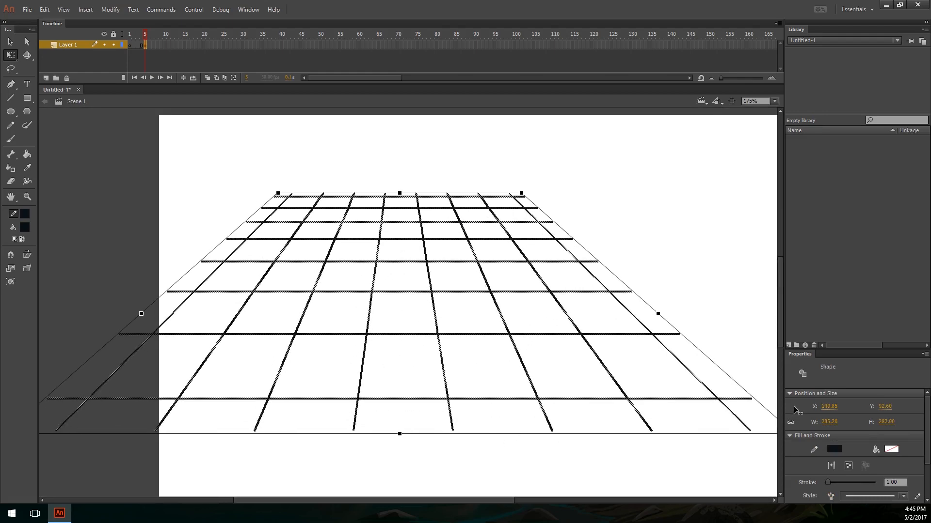
{"action": "left_click_drag", "start_coordinate": [400, 194], "coordinate": [395, 290]}
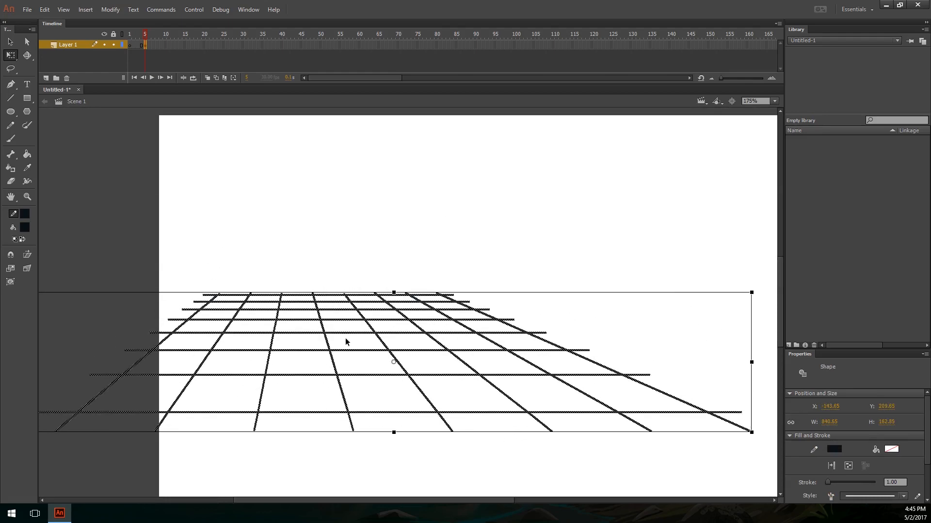
{"action": "left_click_drag", "start_coordinate": [397, 349], "coordinate": [475, 342]}
{"action": "left_click_drag", "start_coordinate": [481, 386], "coordinate": [371, 339]}
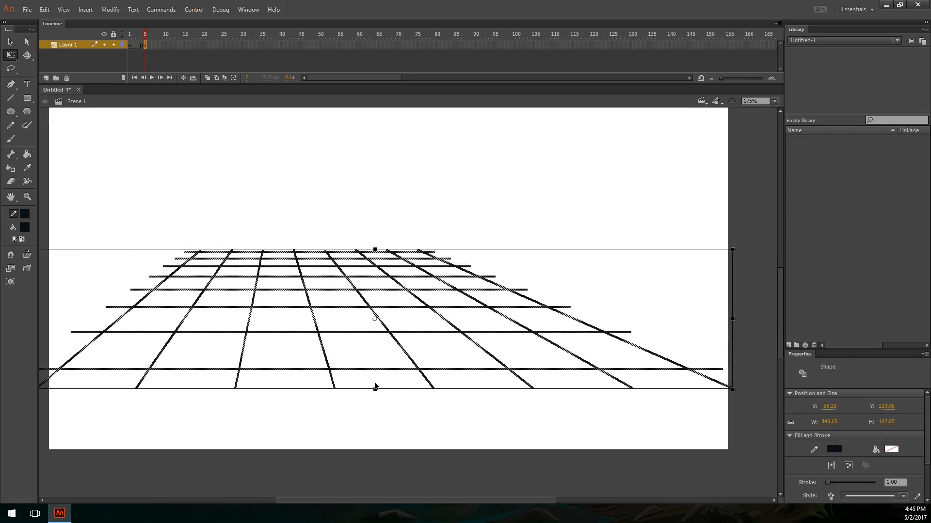
{"action": "left_click_drag", "start_coordinate": [376, 388], "coordinate": [422, 369]}
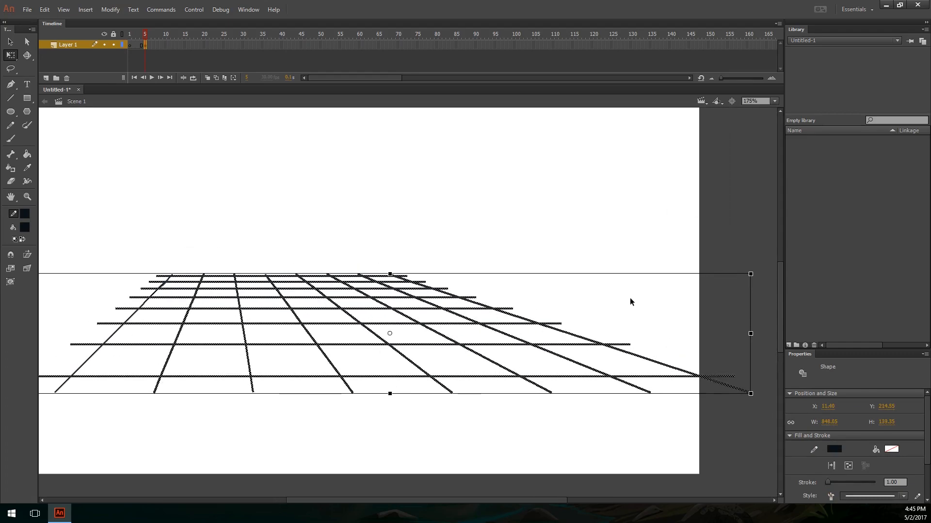
Step: Scale the perspective grid down to about 669 px wide and place it across the lower half of the stage, toward the left
{"action": "key", "text": "ctrl+minus"}
{"action": "left_click_drag", "start_coordinate": [580, 292], "coordinate": [561, 298]}
{"action": "key", "text": "ctrl+equal"}
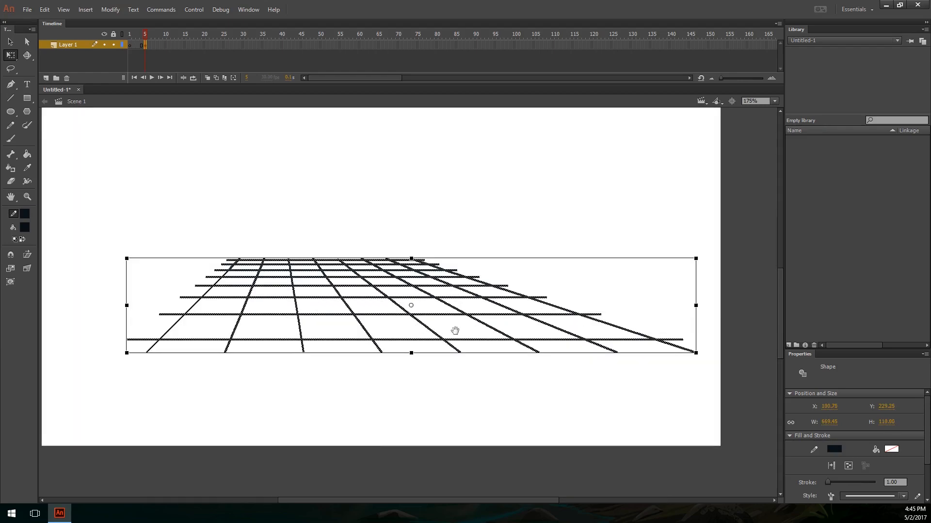
{"action": "left_click_drag", "start_coordinate": [456, 333], "coordinate": [468, 365]}
{"action": "left_click_drag", "start_coordinate": [369, 311], "coordinate": [301, 300]}
{"action": "left_click", "coordinate": [285, 235]}
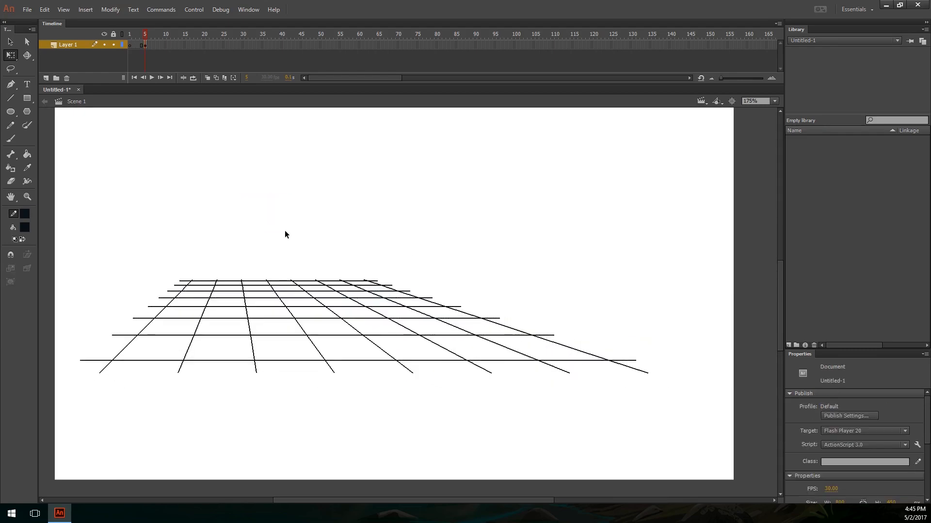
Step: Add a new layer above the grid, lock the grid's layer, and remove the first four frames from both layers
{"action": "left_click", "coordinate": [46, 78]}
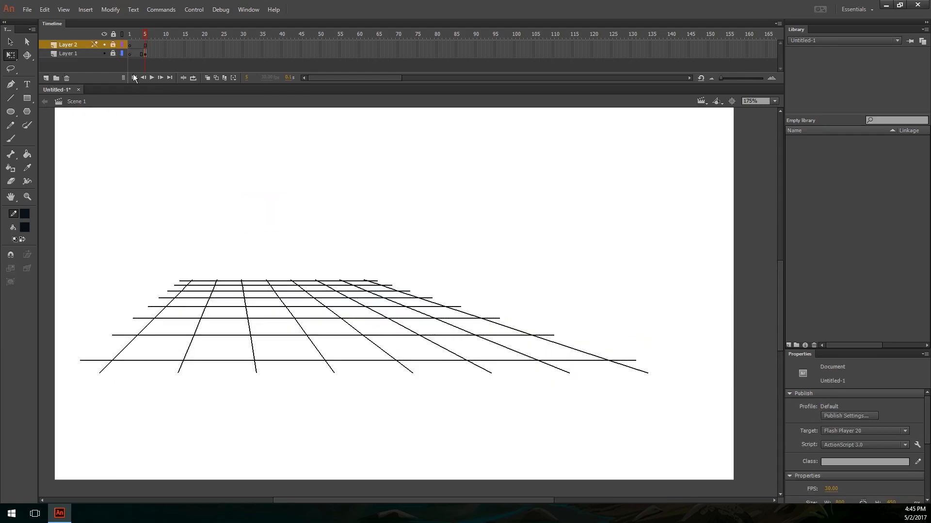
{"action": "left_click_drag", "start_coordinate": [130, 53], "coordinate": [140, 37]}
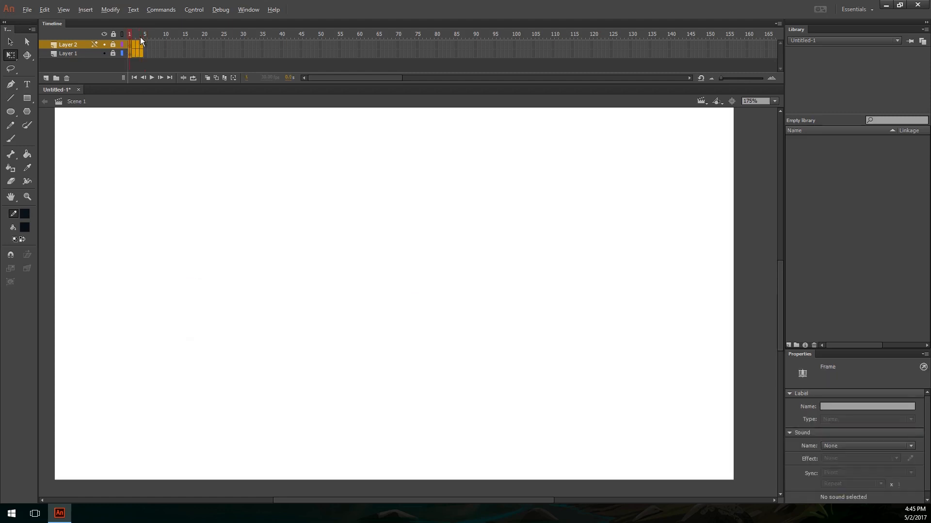
{"action": "left_click", "coordinate": [128, 66]}
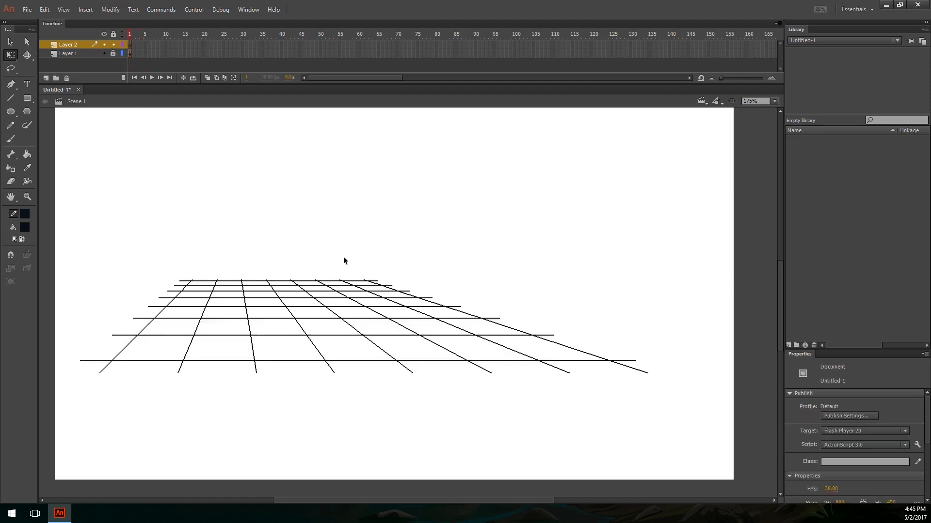
Step: Thin all the lines of the floor grid on Layer 1 to a 0.10 stroke and lock that layer
{"action": "key", "text": "ctrl+equal"}
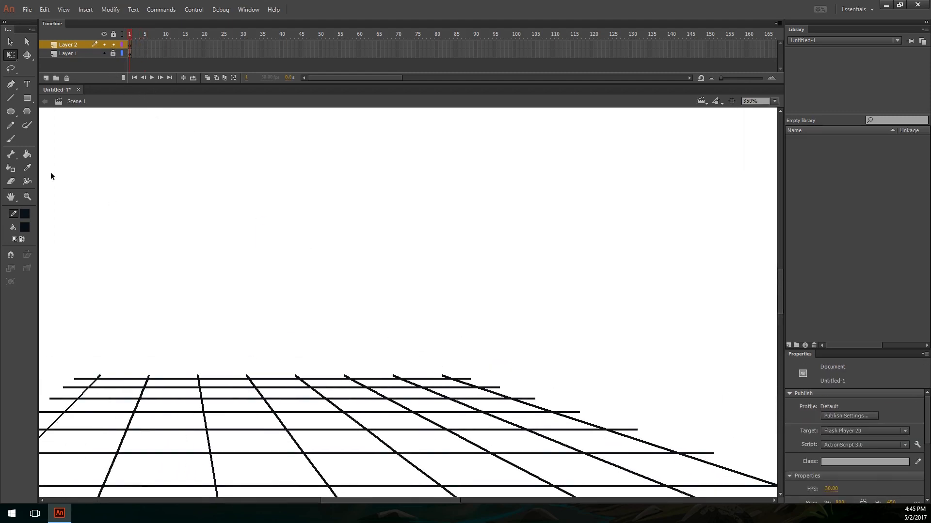
{"action": "left_click", "coordinate": [97, 54]}
{"action": "key", "text": "v"}
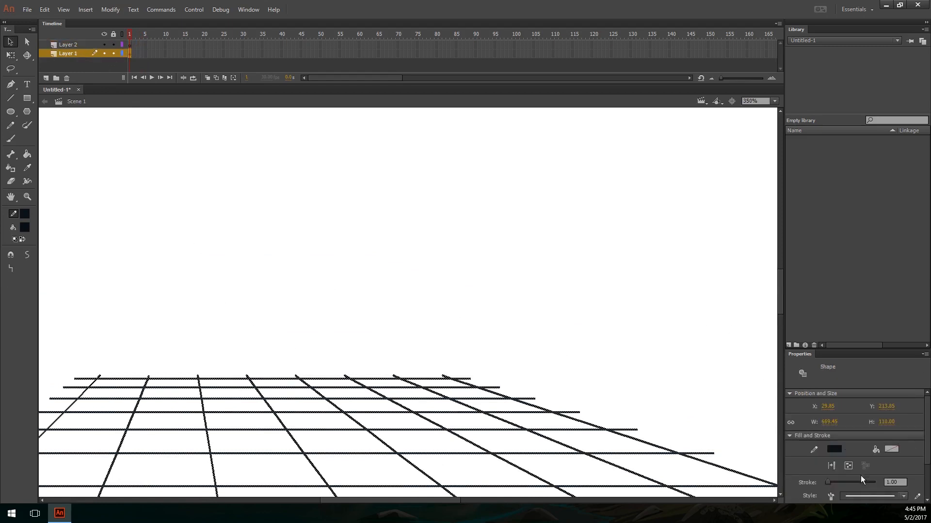
{"action": "left_click", "coordinate": [531, 336]}
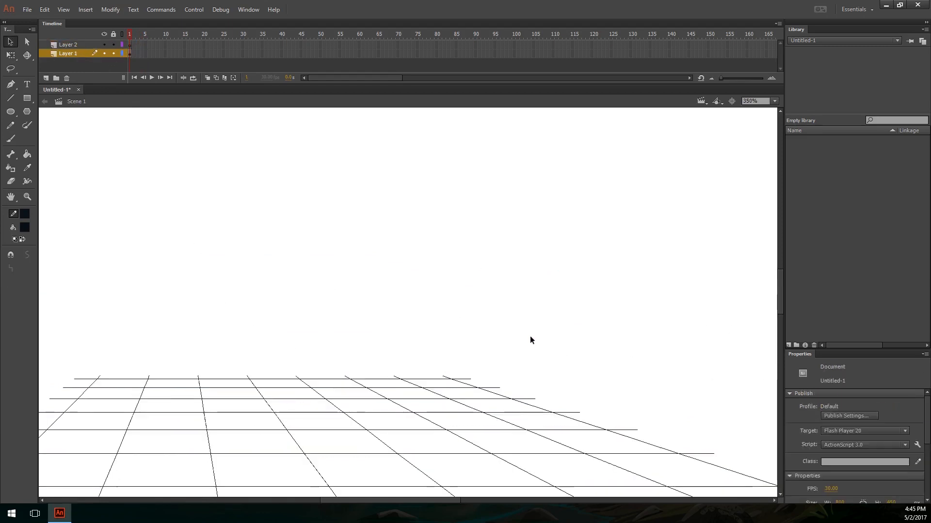
{"action": "left_click", "coordinate": [113, 54]}
{"action": "left_click", "coordinate": [121, 53]}
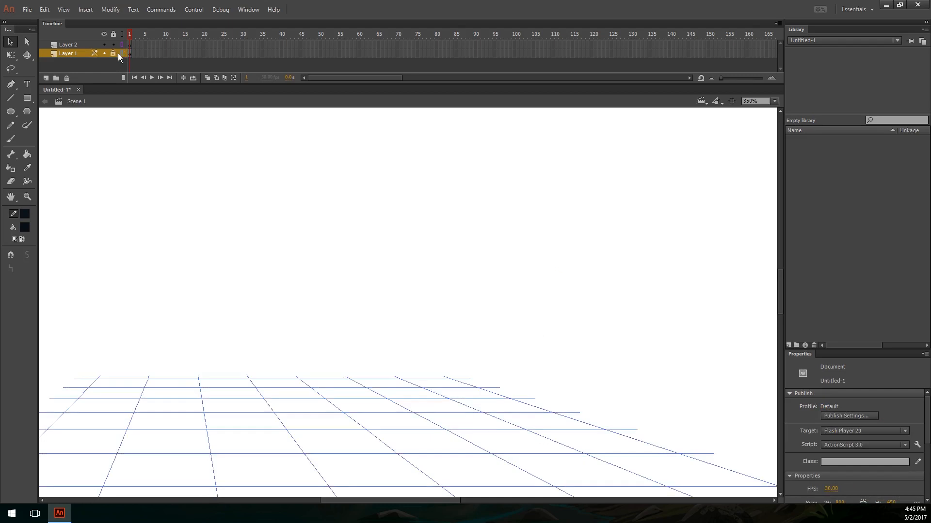
Step: Make Layer 2 the drawing layer and choose a light red stroke colour for the Pencil tool
{"action": "left_click", "coordinate": [75, 45]}
{"action": "key", "text": "y"}
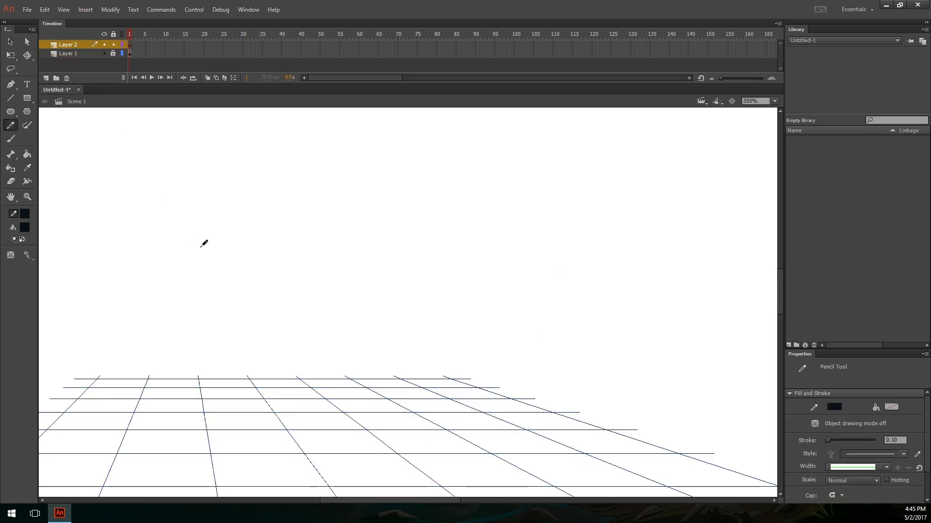
{"action": "left_click", "coordinate": [25, 213]}
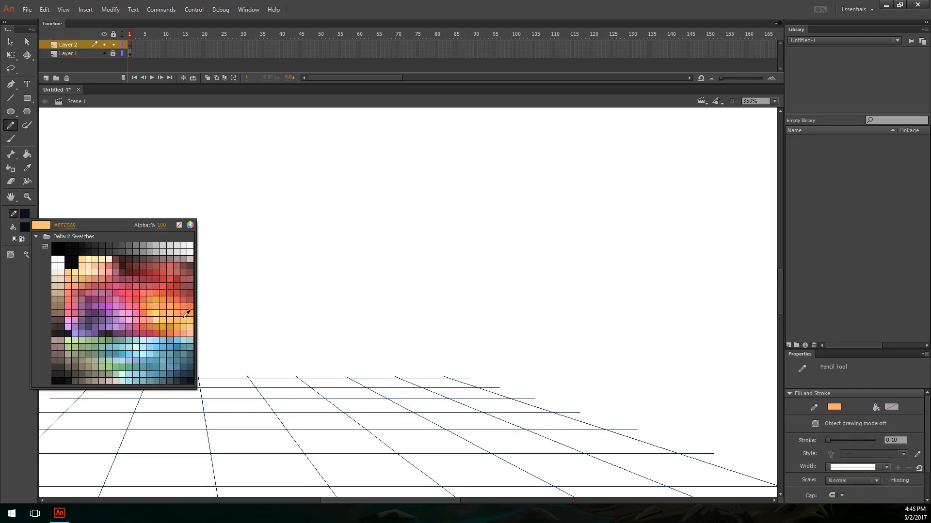
{"action": "left_click", "coordinate": [175, 293]}
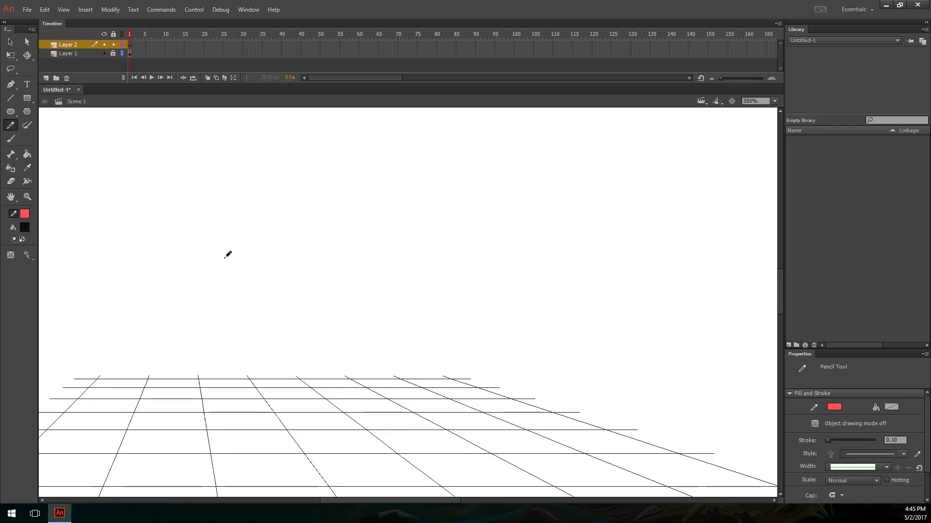
{"action": "key", "text": "e"}
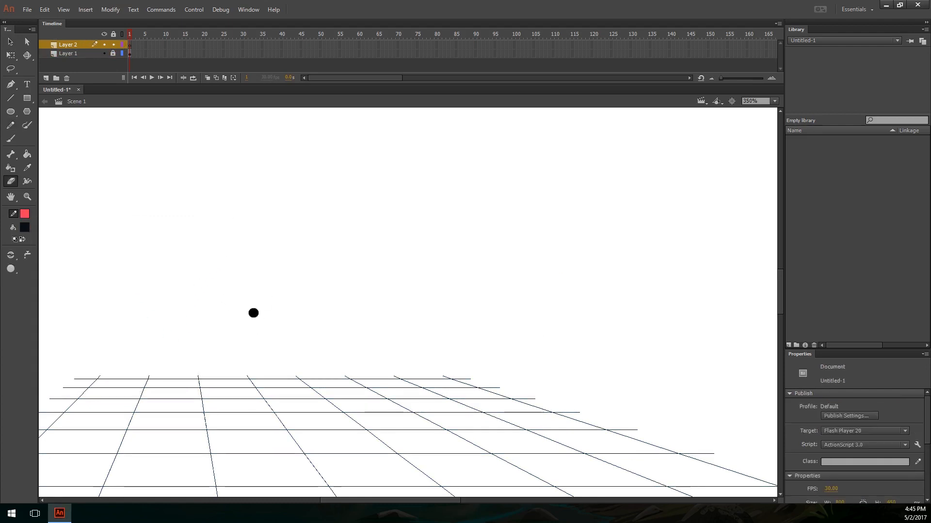
{"action": "key", "text": "y"}
{"action": "left_click_drag", "start_coordinate": [313, 171], "coordinate": [256, 328]}
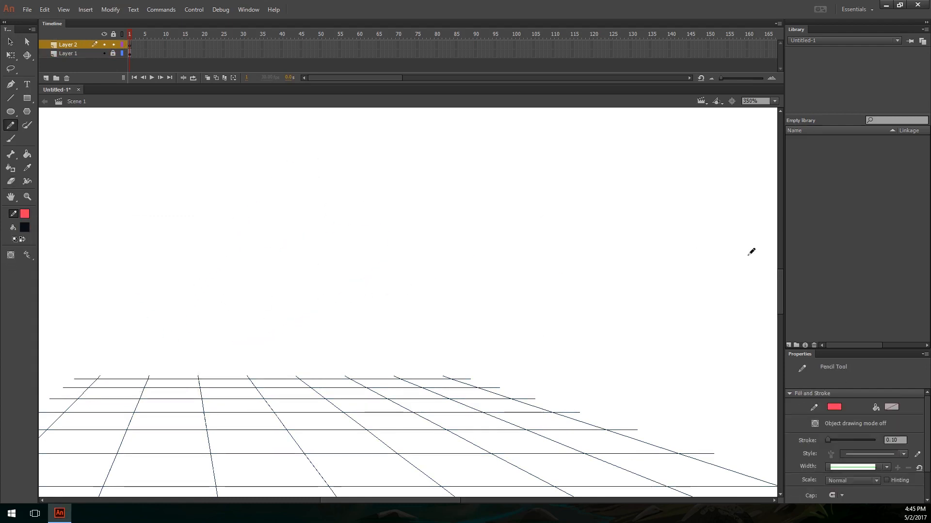
Step: Set the Pencil tool's stroke size to 1.00
{"action": "double_click", "coordinate": [893, 440]}
{"action": "type", "text": "1"}
{"action": "key", "text": "Tab"}
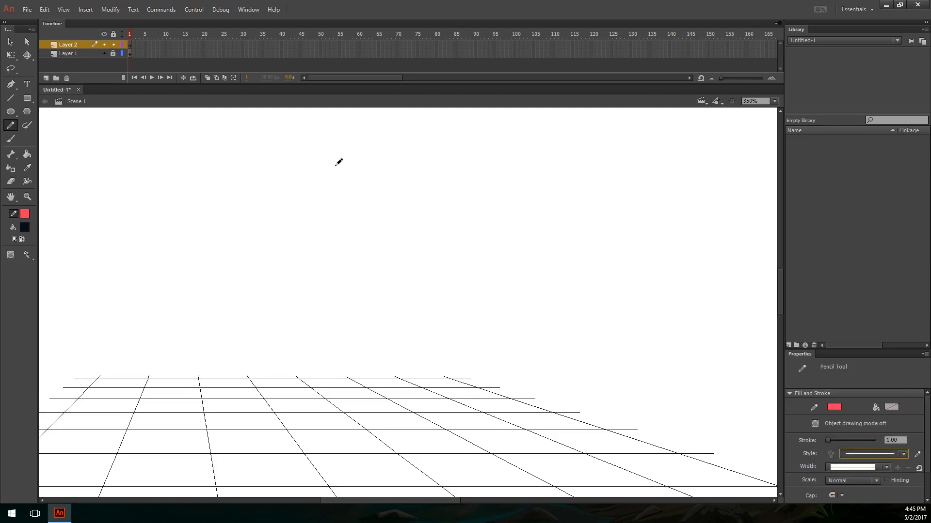
{"action": "left_click_drag", "start_coordinate": [315, 162], "coordinate": [285, 181]}
{"action": "key", "text": "ctrl+z"}
{"action": "mouse_move", "coordinate": [468, 313]}
{"action": "left_mouse_down"}
{"action": "mouse_move", "coordinate": [605, 314]}
{"action": "mouse_move", "coordinate": [580, 300]}
{"action": "left_mouse_up"}
{"action": "left_click_drag", "start_coordinate": [413, 186], "coordinate": [422, 208]}
{"action": "left_click_drag", "start_coordinate": [416, 147], "coordinate": [411, 153]}
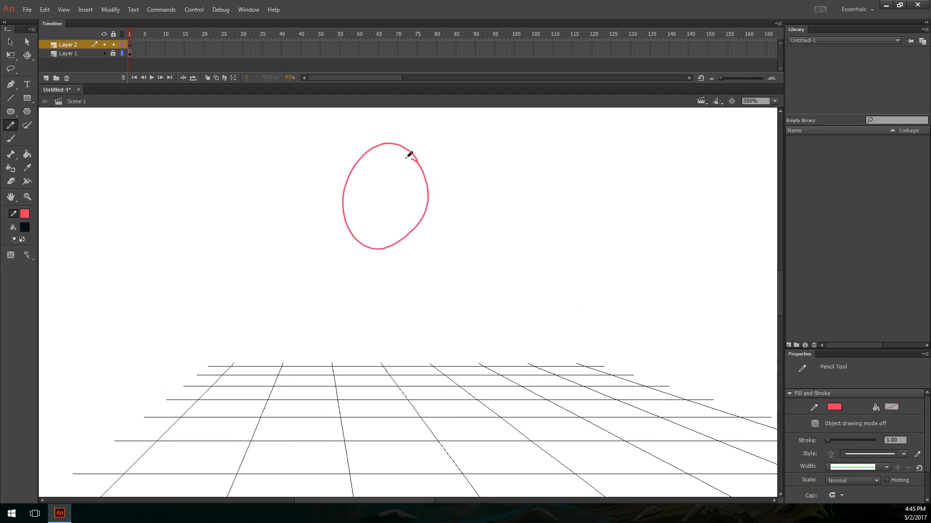
{"action": "key", "text": "ctrl+z"}
{"action": "mouse_move", "coordinate": [406, 187]}
{"action": "left_mouse_down"}
{"action": "mouse_move", "coordinate": [428, 203]}
{"action": "mouse_move", "coordinate": [409, 178]}
{"action": "left_mouse_up"}
{"action": "left_click_drag", "start_coordinate": [400, 268], "coordinate": [400, 283]}
{"action": "key", "text": "ctrl+z"}
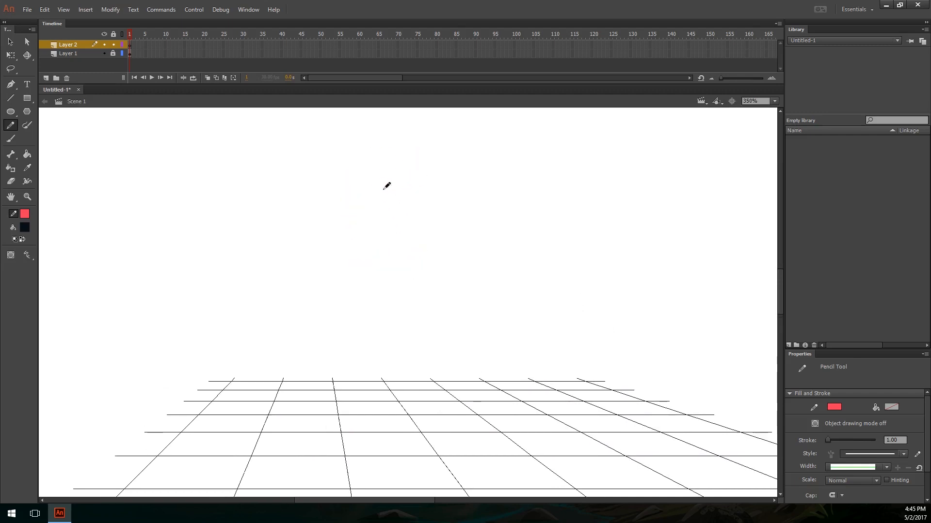
Step: Sketch the figure's rounded chest above the floor grid, then the waist sides and angled pelvis beneath it
{"action": "mouse_move", "coordinate": [403, 178]}
{"action": "left_mouse_down"}
{"action": "mouse_move", "coordinate": [408, 245]}
{"action": "mouse_move", "coordinate": [405, 180]}
{"action": "left_mouse_up"}
{"action": "key", "text": "ctrl+z"}
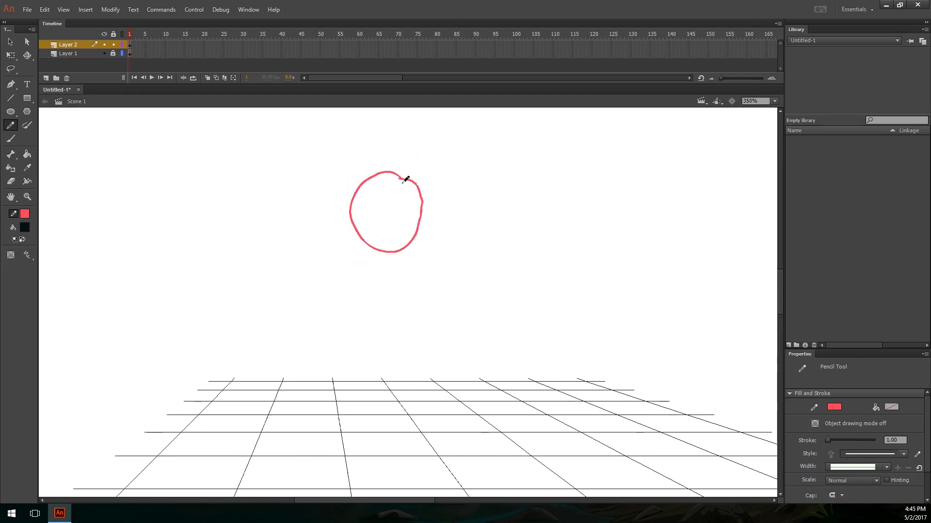
{"action": "mouse_move", "coordinate": [359, 223]}
{"action": "left_mouse_down"}
{"action": "mouse_move", "coordinate": [362, 284]}
{"action": "mouse_move", "coordinate": [400, 307]}
{"action": "mouse_move", "coordinate": [422, 266]}
{"action": "left_mouse_up"}
Step: Sketch the figure's first leg below the pelvis with a thigh, oval knee, lower leg and a foot standing on the grid
{"action": "left_click_drag", "start_coordinate": [357, 272], "coordinate": [361, 363]}
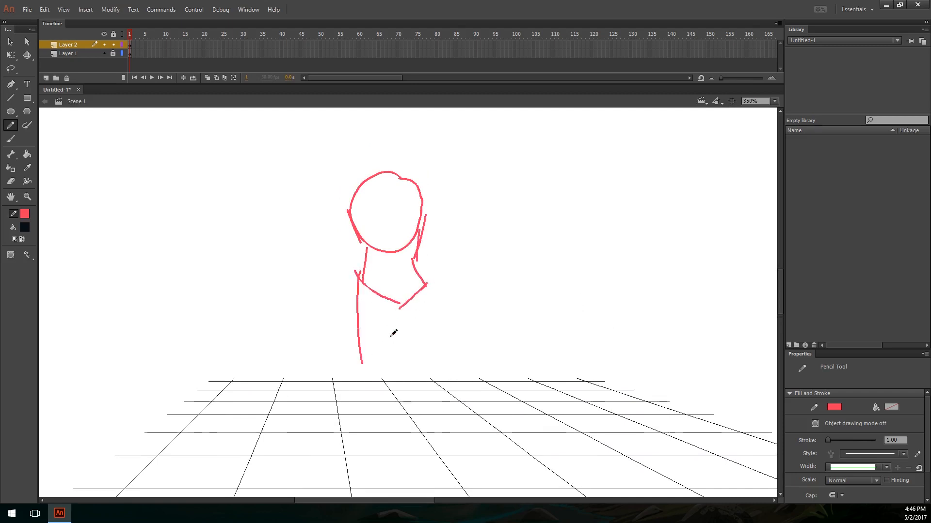
{"action": "mouse_move", "coordinate": [393, 305]}
{"action": "left_mouse_down"}
{"action": "mouse_move", "coordinate": [384, 397]}
{"action": "mouse_move", "coordinate": [378, 356]}
{"action": "left_mouse_up"}
{"action": "key", "text": "ctrl+z"}
{"action": "key", "text": "ctrl+z"}
{"action": "left_click_drag", "start_coordinate": [373, 345], "coordinate": [359, 430]}
{"action": "left_click_drag", "start_coordinate": [382, 371], "coordinate": [378, 431]}
{"action": "key", "text": "ctrl+z"}
{"action": "key", "text": "ctrl+z"}
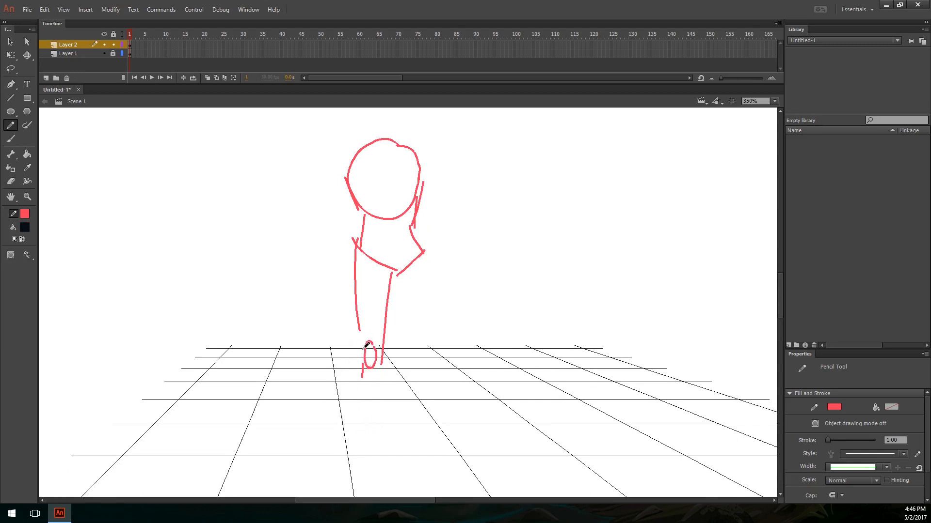
{"action": "left_click_drag", "start_coordinate": [364, 344], "coordinate": [360, 417]}
{"action": "key", "text": "ctrl+z"}
{"action": "left_click_drag", "start_coordinate": [362, 338], "coordinate": [368, 438]}
{"action": "mouse_move", "coordinate": [381, 363]}
{"action": "left_mouse_down"}
{"action": "mouse_move", "coordinate": [376, 442]}
{"action": "mouse_move", "coordinate": [377, 395]}
{"action": "mouse_move", "coordinate": [368, 422]}
{"action": "left_mouse_up"}
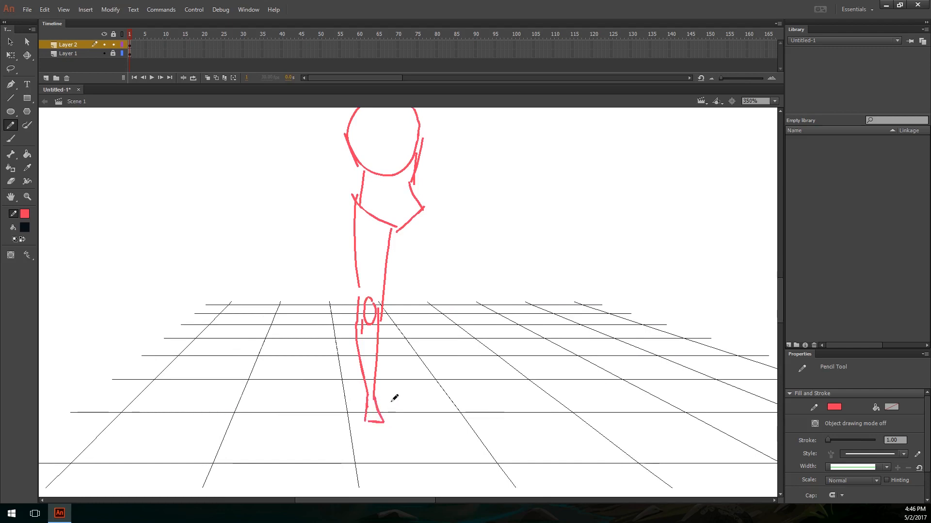
Step: Sketch the second leg beside the first with a thigh, oval knee, lower leg and a foot turned outward
{"action": "left_click_drag", "start_coordinate": [412, 262], "coordinate": [414, 315]}
{"action": "left_click_drag", "start_coordinate": [403, 283], "coordinate": [420, 386]}
{"action": "left_click_drag", "start_coordinate": [425, 265], "coordinate": [421, 343]}
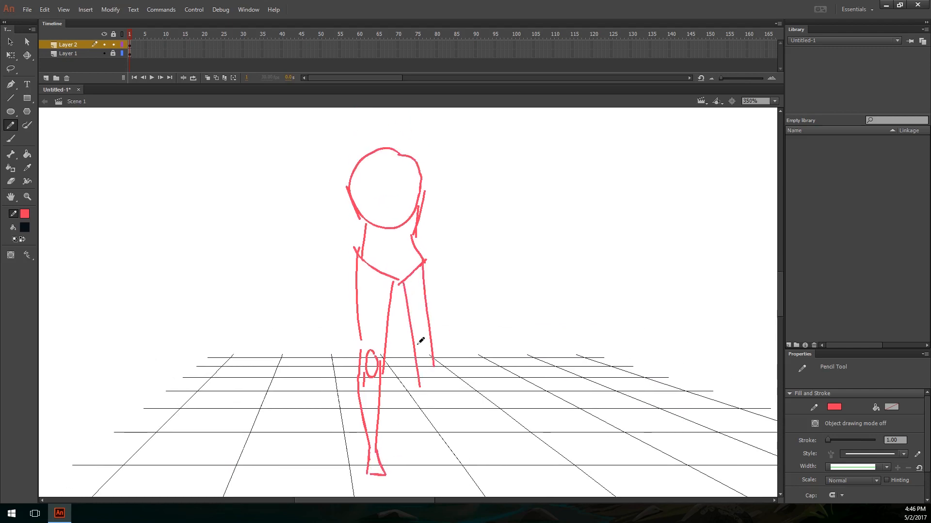
{"action": "key", "text": "ctrl+z"}
{"action": "key", "text": "ctrl+z"}
{"action": "mouse_move", "coordinate": [398, 283]}
{"action": "left_mouse_down"}
{"action": "mouse_move", "coordinate": [410, 356]}
{"action": "mouse_move", "coordinate": [425, 343]}
{"action": "mouse_move", "coordinate": [420, 395]}
{"action": "left_mouse_up"}
{"action": "mouse_move", "coordinate": [424, 351]}
{"action": "left_mouse_down"}
{"action": "mouse_move", "coordinate": [410, 367]}
{"action": "mouse_move", "coordinate": [430, 466]}
{"action": "mouse_move", "coordinate": [426, 420]}
{"action": "left_mouse_up"}
{"action": "key", "text": "ctrl+z"}
{"action": "key", "text": "ctrl+z"}
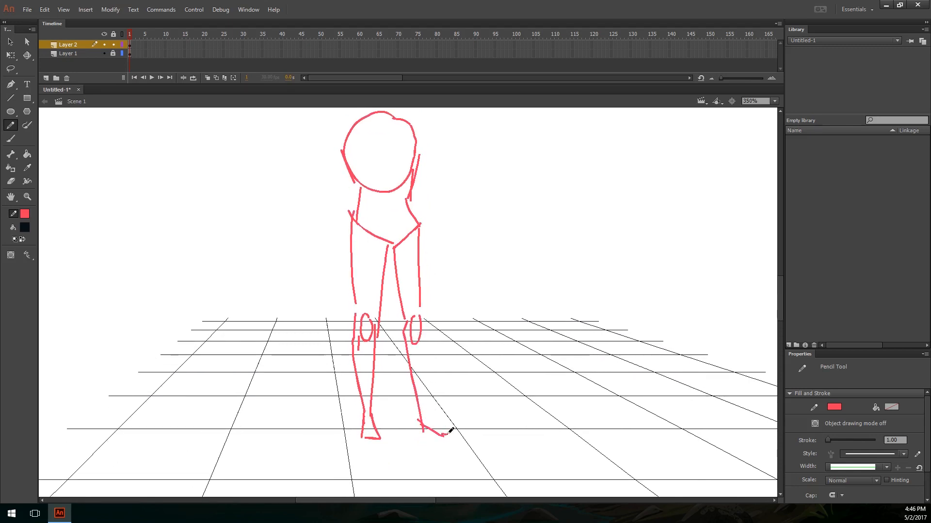
{"action": "left_click_drag", "start_coordinate": [450, 431], "coordinate": [454, 428]}
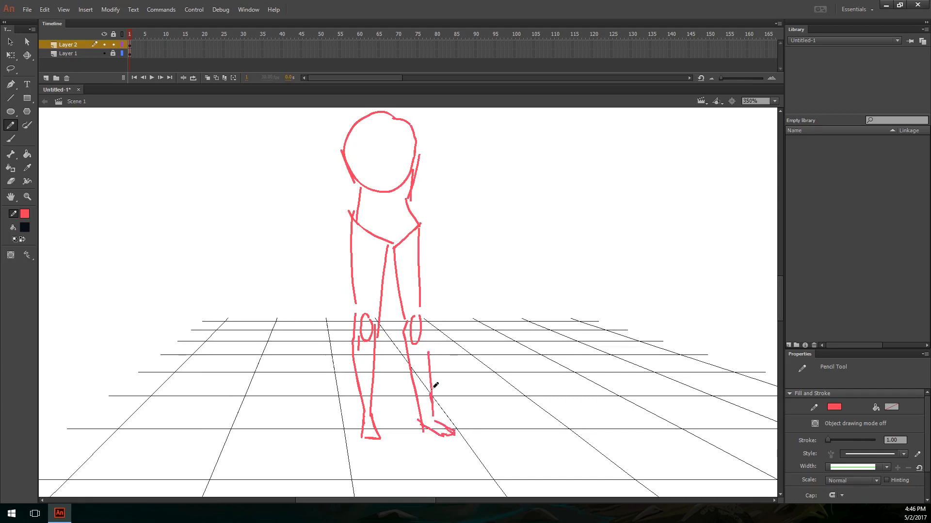
{"action": "mouse_move", "coordinate": [424, 298]}
{"action": "left_mouse_down"}
{"action": "mouse_move", "coordinate": [438, 374]}
{"action": "mouse_move", "coordinate": [434, 299]}
{"action": "mouse_move", "coordinate": [432, 361]}
{"action": "left_mouse_up"}
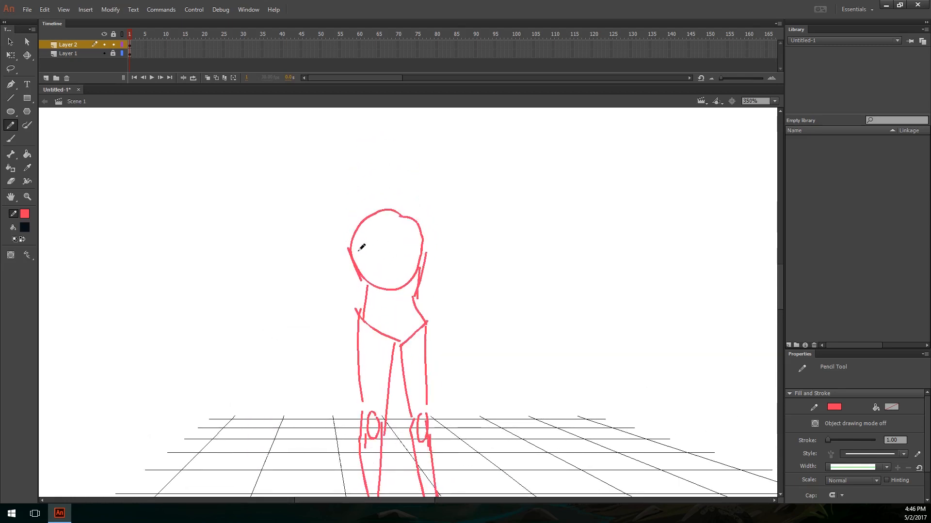
Step: Add side contours and shoulder lines around the figure's rounded chest
{"action": "mouse_move", "coordinate": [365, 288]}
{"action": "left_mouse_down"}
{"action": "mouse_move", "coordinate": [356, 217]}
{"action": "mouse_move", "coordinate": [379, 206]}
{"action": "left_mouse_up"}
{"action": "left_click_drag", "start_coordinate": [412, 278], "coordinate": [409, 220]}
{"action": "mouse_move", "coordinate": [410, 214]}
{"action": "left_mouse_down"}
{"action": "mouse_move", "coordinate": [411, 180]}
{"action": "mouse_move", "coordinate": [405, 260]}
{"action": "left_mouse_up"}
Step: Sketch an upright oval for the figure's head above the chest
{"action": "mouse_move", "coordinate": [392, 188]}
{"action": "left_mouse_down"}
{"action": "mouse_move", "coordinate": [385, 239]}
{"action": "mouse_move", "coordinate": [392, 203]}
{"action": "mouse_move", "coordinate": [368, 197]}
{"action": "mouse_move", "coordinate": [376, 223]}
{"action": "mouse_move", "coordinate": [396, 216]}
{"action": "mouse_move", "coordinate": [397, 187]}
{"action": "mouse_move", "coordinate": [365, 217]}
{"action": "mouse_move", "coordinate": [392, 217]}
{"action": "mouse_move", "coordinate": [365, 212]}
{"action": "left_mouse_up"}
{"action": "key", "text": "ctrl+z"}
{"action": "key", "text": "ctrl+z"}
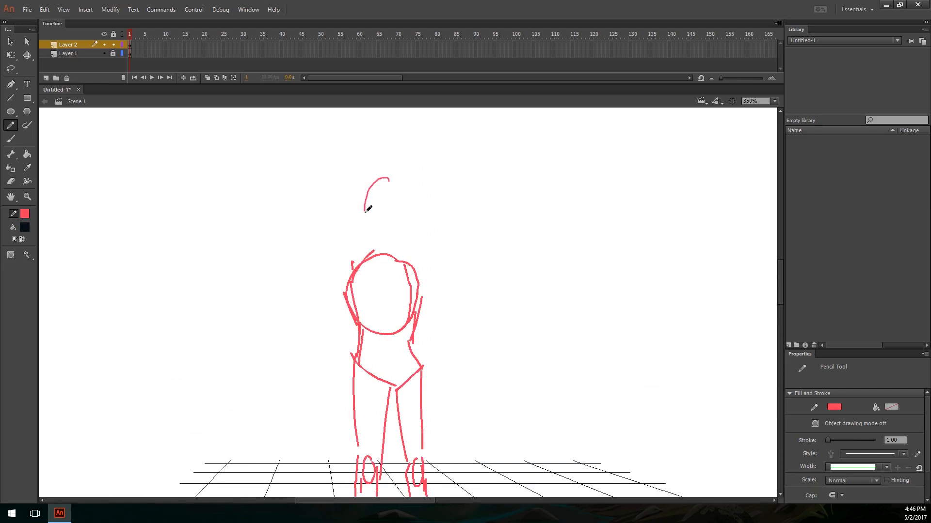
{"action": "key", "text": "ctrl+z"}
{"action": "left_click_drag", "start_coordinate": [390, 182], "coordinate": [371, 226]}
{"action": "left_click_drag", "start_coordinate": [399, 198], "coordinate": [383, 180]}
Step: Reshape the head oval into a shorter, rounder circle
{"action": "key", "text": "ctrl+z"}
{"action": "left_click", "coordinate": [393, 227], "text": "ctrl"}
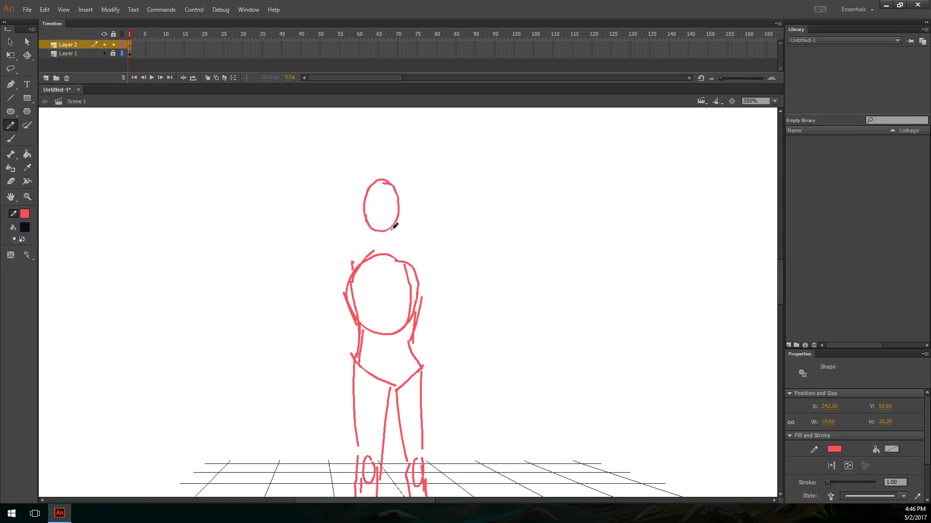
{"action": "key", "text": "ctrl+s"}
{"action": "left_click", "coordinate": [432, 247]}
{"action": "key", "text": "q"}
{"action": "left_click_drag", "start_coordinate": [399, 233], "coordinate": [402, 232]}
{"action": "key", "text": "ctrl+z"}
{"action": "mouse_move", "coordinate": [425, 154]}
{"action": "left_mouse_down"}
{"action": "mouse_move", "coordinate": [350, 246]}
{"action": "mouse_move", "coordinate": [404, 233]}
{"action": "mouse_move", "coordinate": [392, 222]}
{"action": "mouse_move", "coordinate": [364, 230]}
{"action": "left_mouse_up"}
{"action": "key", "text": "shift+y"}
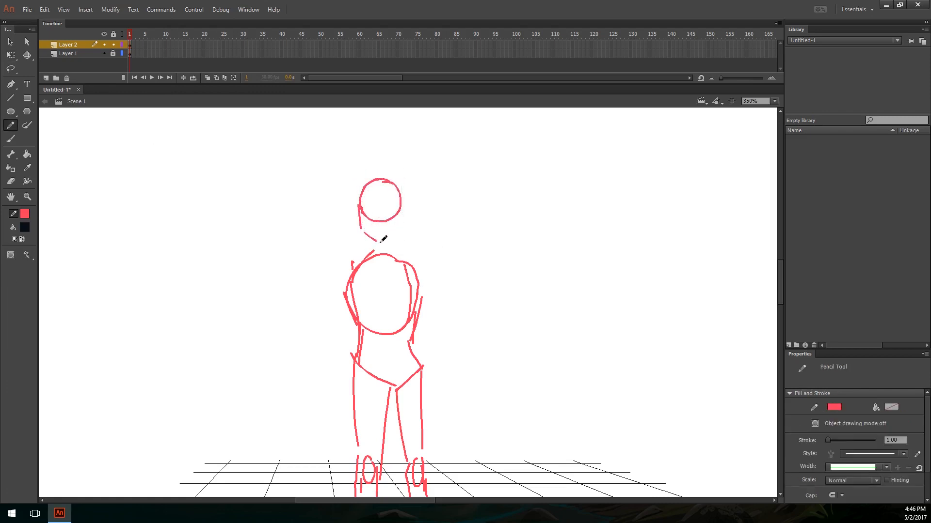
Step: Sketch a pointed jaw below the head circle and crossed guidelines marking the direction of the face
{"action": "key", "text": "ctrl+z"}
{"action": "key", "text": "ctrl+z"}
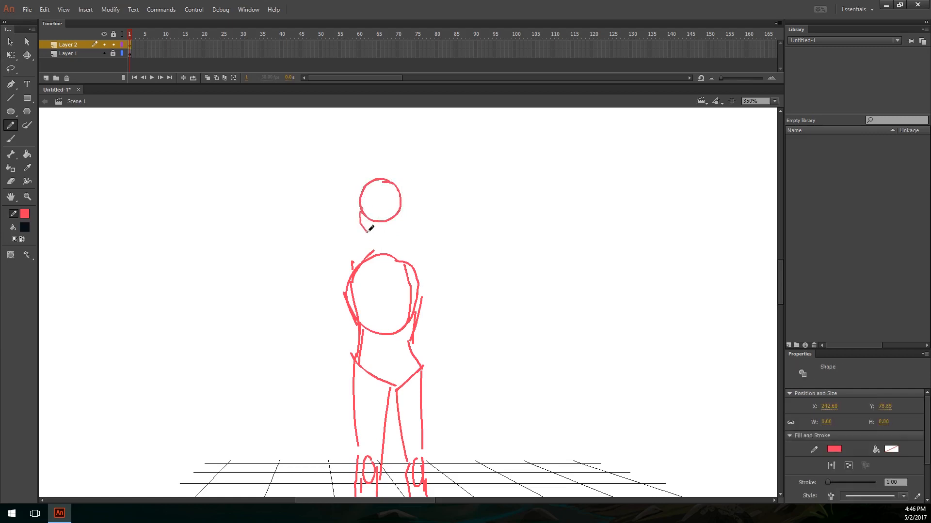
{"action": "key", "text": "ctrl+z"}
{"action": "left_click_drag", "start_coordinate": [367, 232], "coordinate": [398, 233]}
{"action": "key", "text": "ctrl+z"}
{"action": "key", "text": "ctrl+z"}
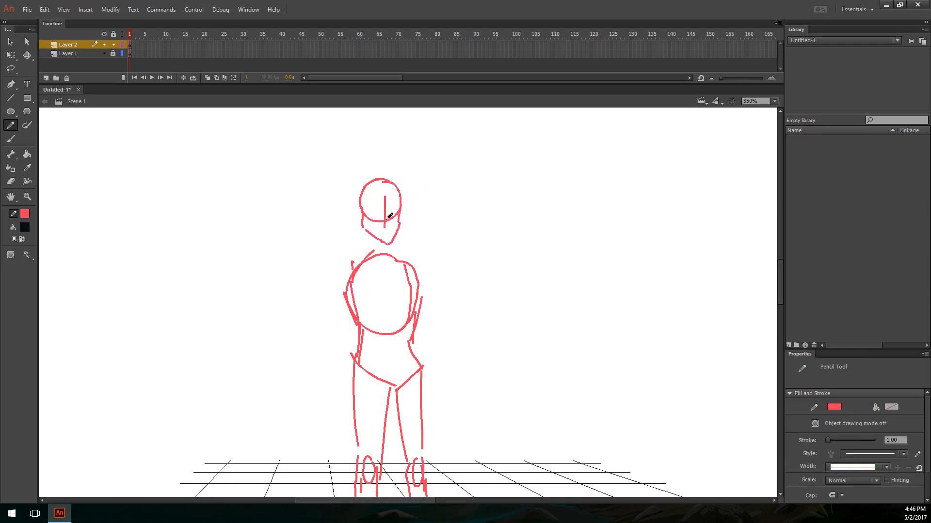
{"action": "scroll", "coordinate": [475, 145], "scroll_direction": "down", "scroll_amount": 5}
{"action": "scroll", "coordinate": [467, 262], "scroll_direction": "up", "scroll_amount": 3}
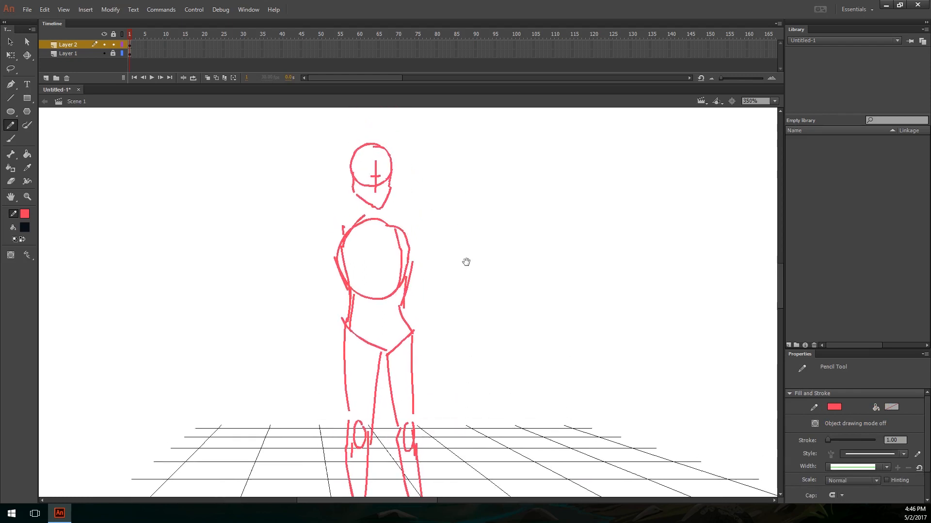
Step: Erase the surplus outer curves on both sides of the chest
{"action": "key", "text": "e"}
{"action": "key", "text": "y"}
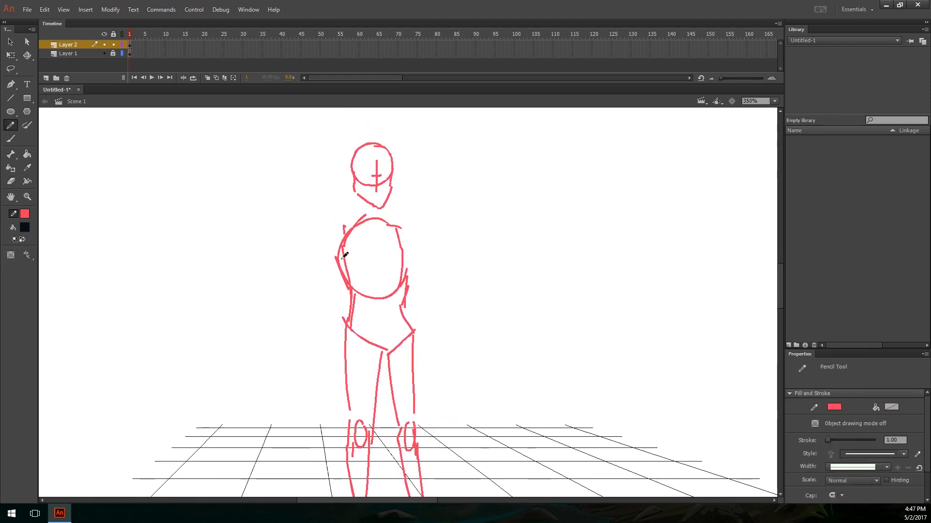
{"action": "key", "text": "e"}
{"action": "left_click_drag", "start_coordinate": [336, 245], "coordinate": [342, 278]}
{"action": "key", "text": "y"}
{"action": "mouse_move", "coordinate": [417, 236]}
{"action": "left_mouse_down"}
{"action": "mouse_move", "coordinate": [411, 171]}
{"action": "mouse_move", "coordinate": [438, 217]}
{"action": "left_mouse_up"}
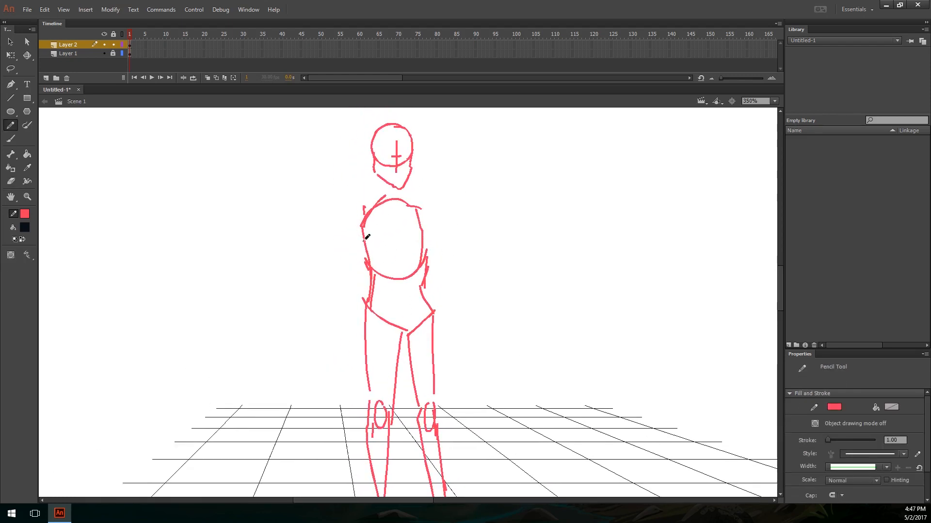
Step: Sketch both arms hanging beside the torso with upper arms, oval elbows and forearms
{"action": "left_click_drag", "start_coordinate": [359, 217], "coordinate": [350, 321]}
{"action": "scroll", "coordinate": [351, 300], "scroll_direction": "down", "scroll_amount": 3}
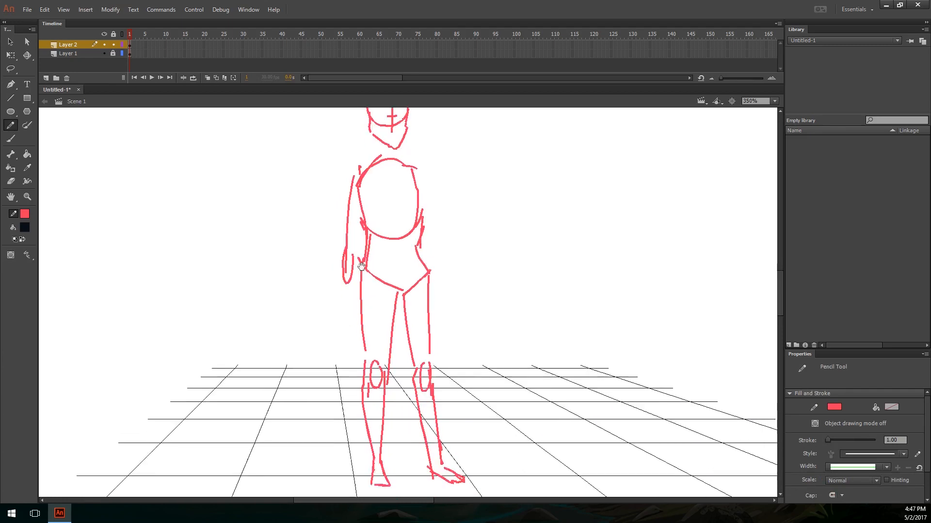
{"action": "left_click_drag", "start_coordinate": [345, 273], "coordinate": [353, 324]}
{"action": "left_click_drag", "start_coordinate": [366, 364], "coordinate": [367, 365]}
{"action": "left_click_drag", "start_coordinate": [391, 305], "coordinate": [377, 362]}
{"action": "mouse_move", "coordinate": [405, 217]}
{"action": "left_mouse_down"}
{"action": "mouse_move", "coordinate": [424, 317]}
{"action": "mouse_move", "coordinate": [424, 401]}
{"action": "mouse_move", "coordinate": [412, 372]}
{"action": "left_mouse_up"}
{"action": "left_click_drag", "start_coordinate": [421, 364], "coordinate": [422, 395]}
{"action": "left_click_drag", "start_coordinate": [469, 250], "coordinate": [484, 305]}
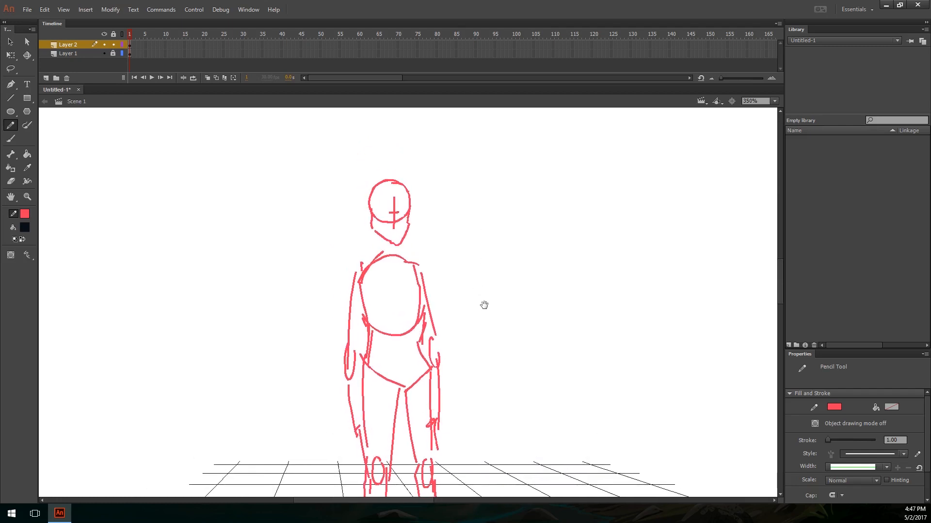
Step: Sketch a small ear on the outer side of the head
{"action": "left_click_drag", "start_coordinate": [386, 203], "coordinate": [383, 209]}
{"action": "mouse_move", "coordinate": [409, 245]}
{"action": "left_mouse_down"}
{"action": "mouse_move", "coordinate": [401, 208]}
{"action": "mouse_move", "coordinate": [403, 235]}
{"action": "left_mouse_up"}
{"action": "key", "text": "ctrl+z"}
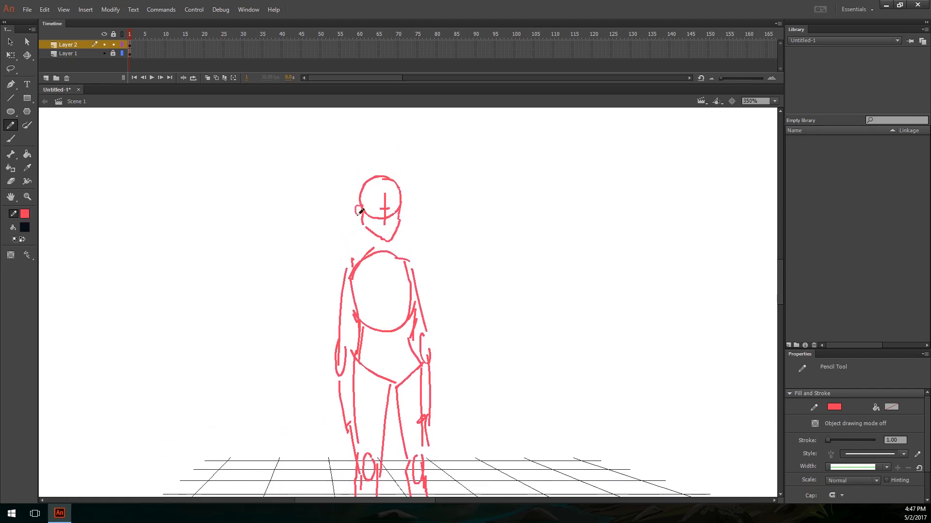
{"action": "left_click_drag", "start_coordinate": [459, 262], "coordinate": [453, 288]}
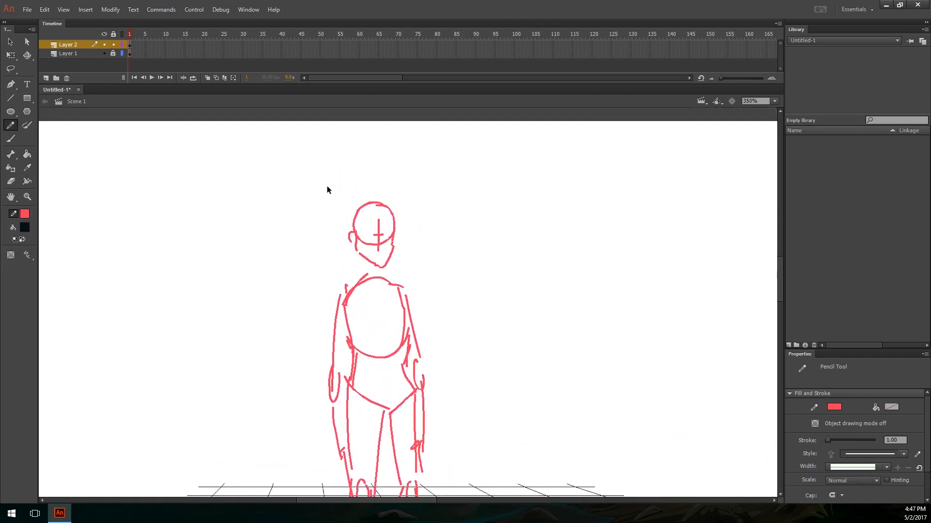
Step: Select the complete head sketch with its ear and convert it to a symbol
{"action": "left_click_drag", "start_coordinate": [327, 181], "coordinate": [423, 274]}
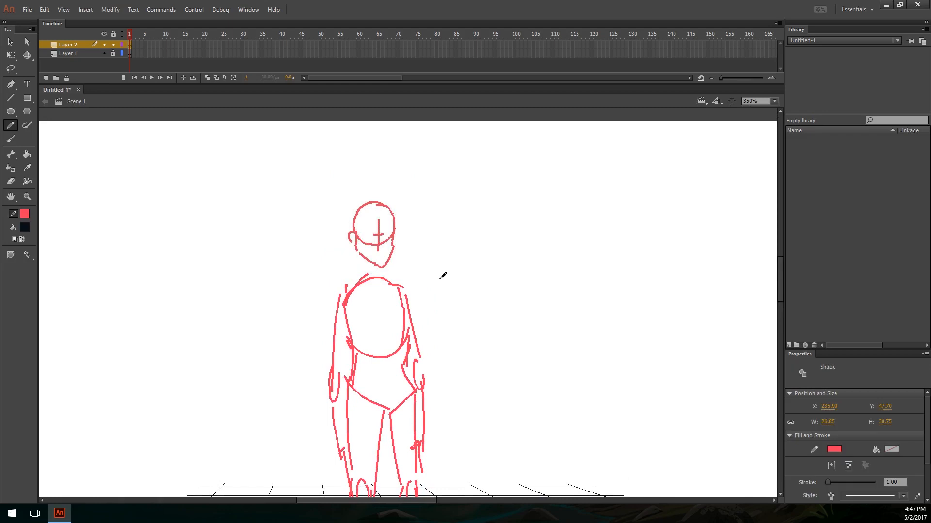
{"action": "key", "text": "F8"}
{"action": "left_click_drag", "start_coordinate": [468, 329], "coordinate": [413, 231]}
Step: Draw a long, slightly slanted straight line across the figure's thighs and hand with the Line tool as the held pole
{"action": "key", "text": "n"}
{"action": "left_click_drag", "start_coordinate": [367, 351], "coordinate": [537, 371]}
{"action": "key", "text": "ctrl+z"}
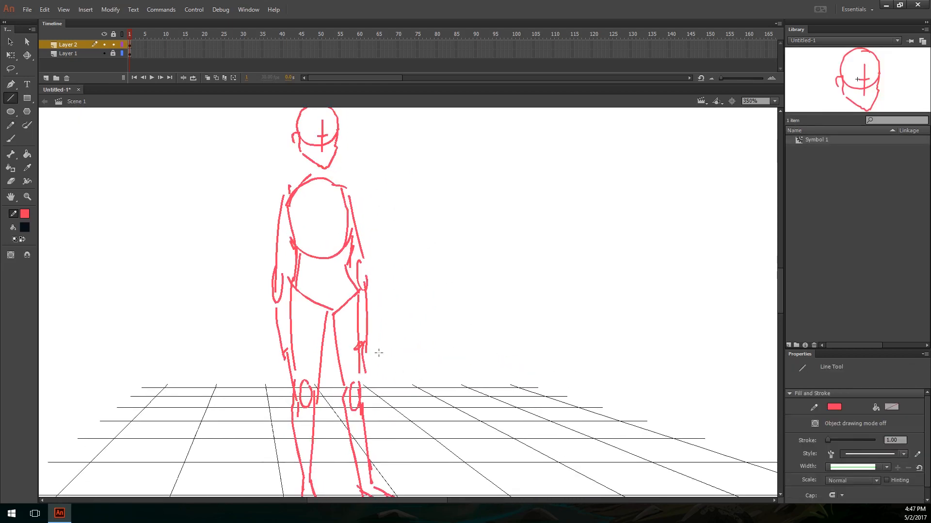
{"action": "left_click_drag", "start_coordinate": [378, 353], "coordinate": [458, 377]}
{"action": "key", "text": "ctrl+minus"}
{"action": "key", "text": "ctrl+minus"}
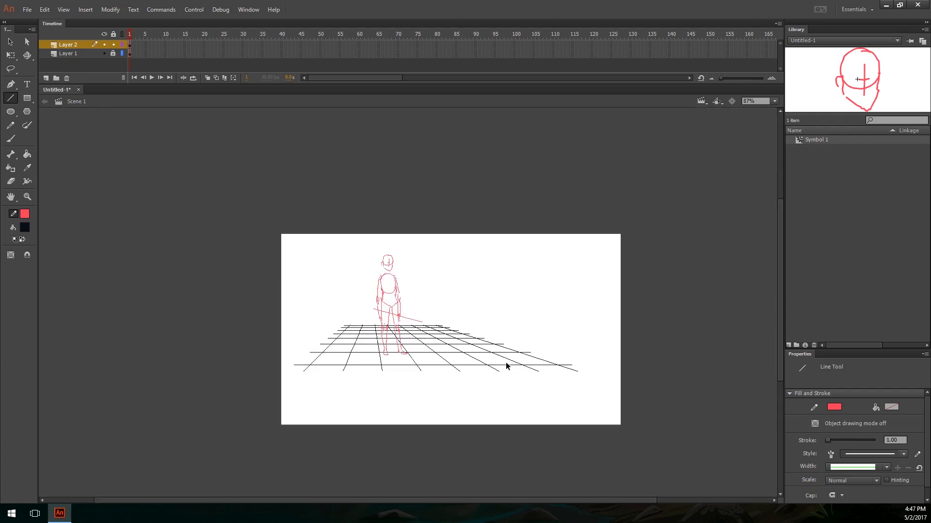
{"action": "key", "text": "ctrl+equal"}
{"action": "left_click_drag", "start_coordinate": [393, 308], "coordinate": [496, 315]}
{"action": "key", "text": "ctrl+equal"}
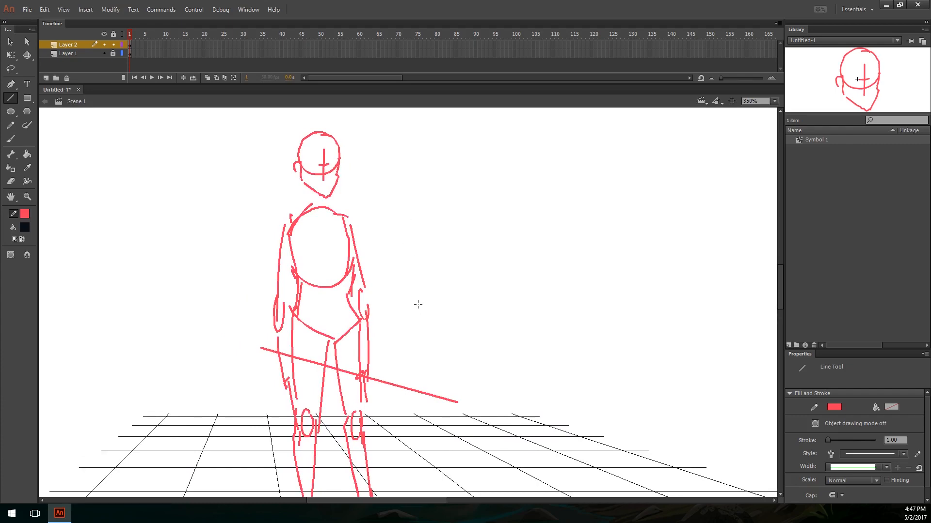
Step: Sketch a jagged upward arrow beside the figure with the Pencil tool and undo it
{"action": "key", "text": "y"}
{"action": "mouse_move", "coordinate": [421, 294]}
{"action": "left_mouse_down"}
{"action": "mouse_move", "coordinate": [418, 257]}
{"action": "mouse_move", "coordinate": [442, 304]}
{"action": "mouse_move", "coordinate": [420, 307]}
{"action": "left_mouse_up"}
{"action": "left_click_drag", "start_coordinate": [400, 342], "coordinate": [443, 262]}
{"action": "key", "text": "ctrl+z"}
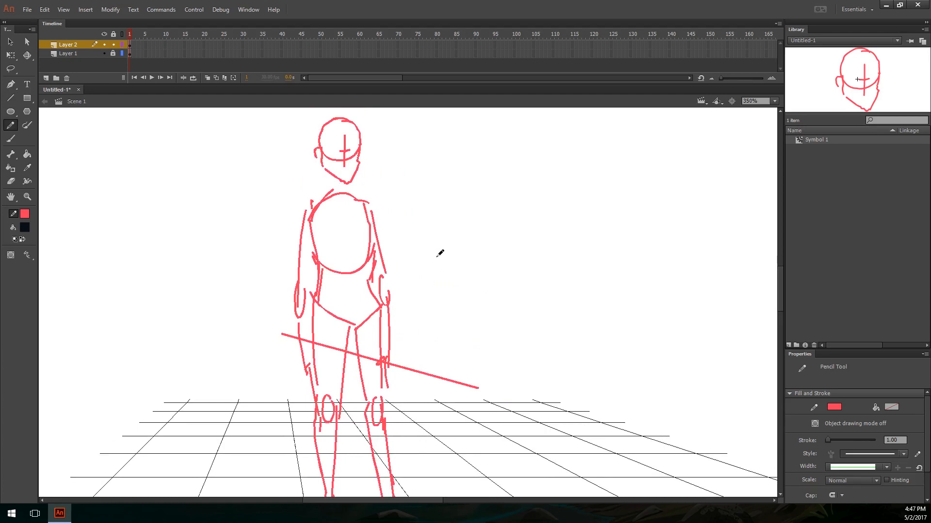
{"action": "left_click_drag", "start_coordinate": [411, 310], "coordinate": [449, 258]}
{"action": "left_click_drag", "start_coordinate": [464, 220], "coordinate": [460, 279]}
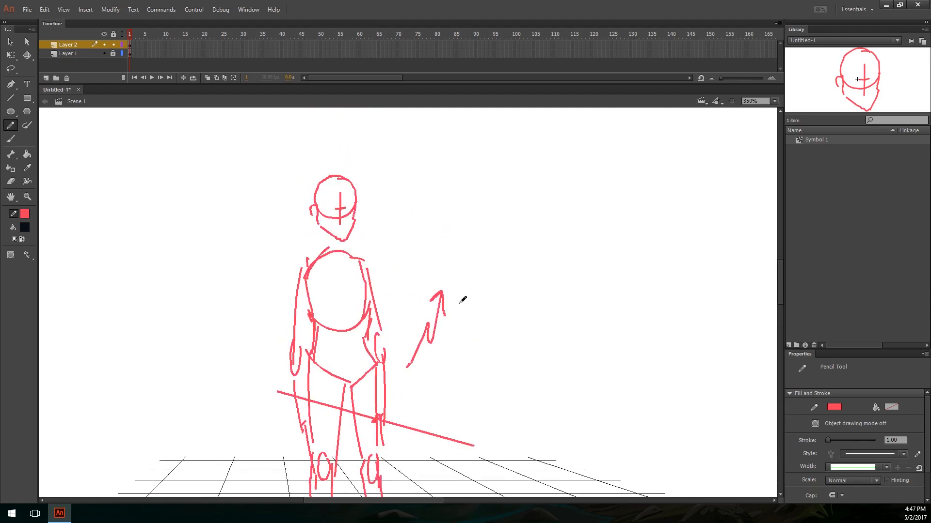
{"action": "key", "text": "ctrl+z"}
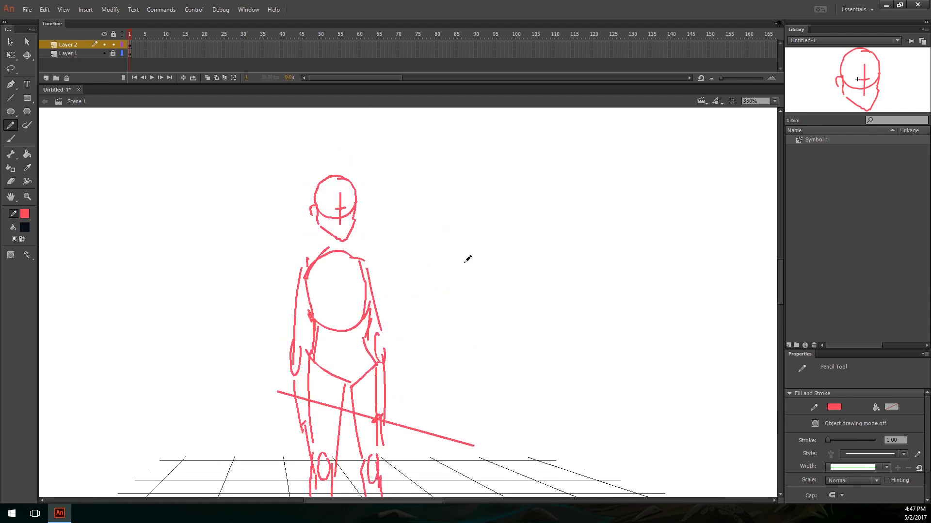
{"action": "mouse_move", "coordinate": [482, 199]}
{"action": "left_mouse_down"}
{"action": "mouse_move", "coordinate": [547, 172]}
{"action": "mouse_move", "coordinate": [533, 158]}
{"action": "mouse_move", "coordinate": [512, 264]}
{"action": "left_mouse_up"}
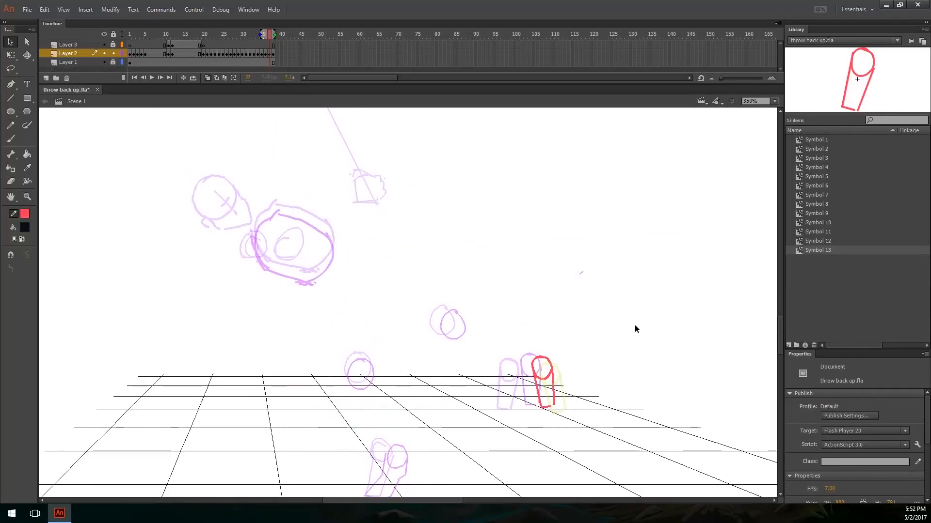
Step: Go back through the frames of throw back up.fla to frame 1 and turn off onion skinning
{"action": "key", "text": "ctrl+minus"}
{"action": "key", "text": "comma"}
{"action": "key", "text": "comma"}
{"action": "key", "text": "comma"}
{"action": "key", "text": "comma"}
{"action": "key", "text": "comma"}
{"action": "key", "text": "comma"}
{"action": "key", "text": "comma"}
{"action": "key", "text": "comma"}
{"action": "key", "text": "comma"}
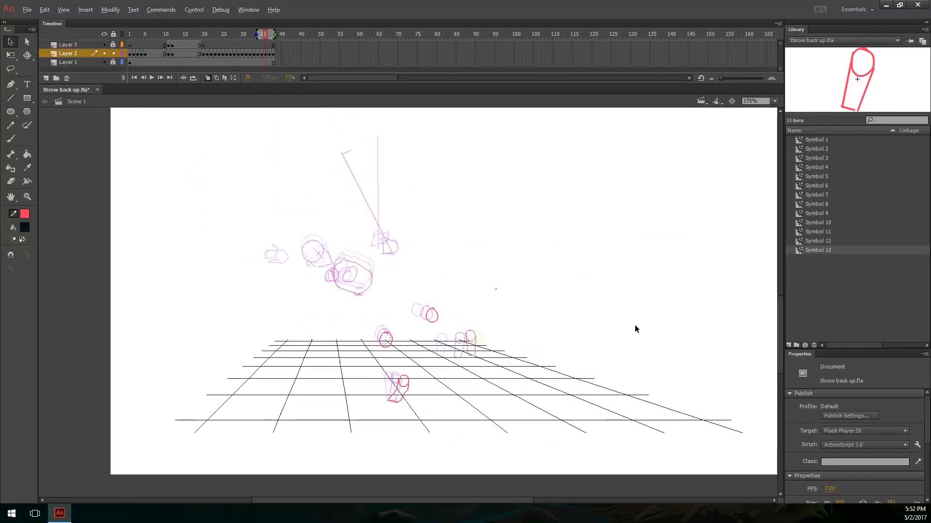
{"action": "key", "text": "comma"}
{"action": "key", "text": "comma"}
{"action": "key", "text": "comma"}
{"action": "key", "text": "comma"}
{"action": "key", "text": "comma"}
{"action": "key", "text": "comma"}
{"action": "key", "text": "comma"}
{"action": "key", "text": "comma"}
{"action": "key", "text": "comma"}
{"action": "key", "text": "comma"}
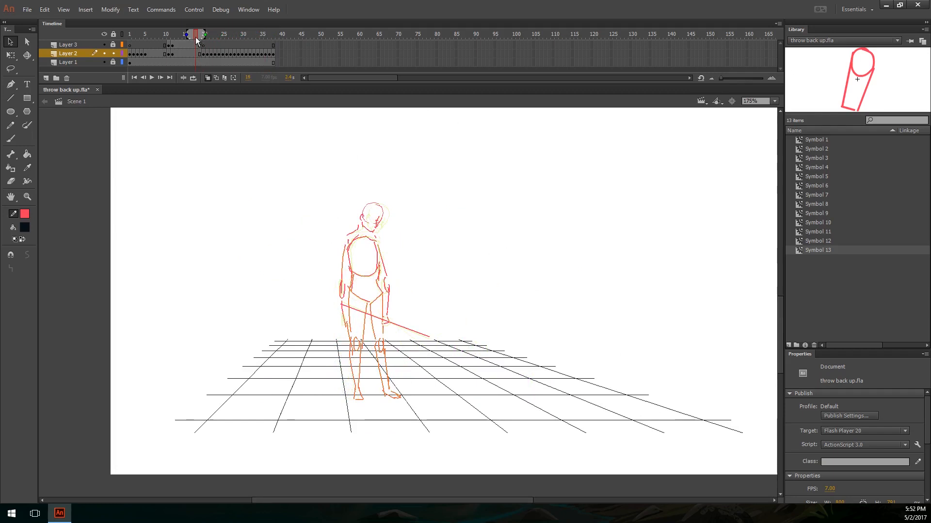
{"action": "left_click_drag", "start_coordinate": [204, 46], "coordinate": [119, 43]}
{"action": "left_click", "coordinate": [207, 77]}
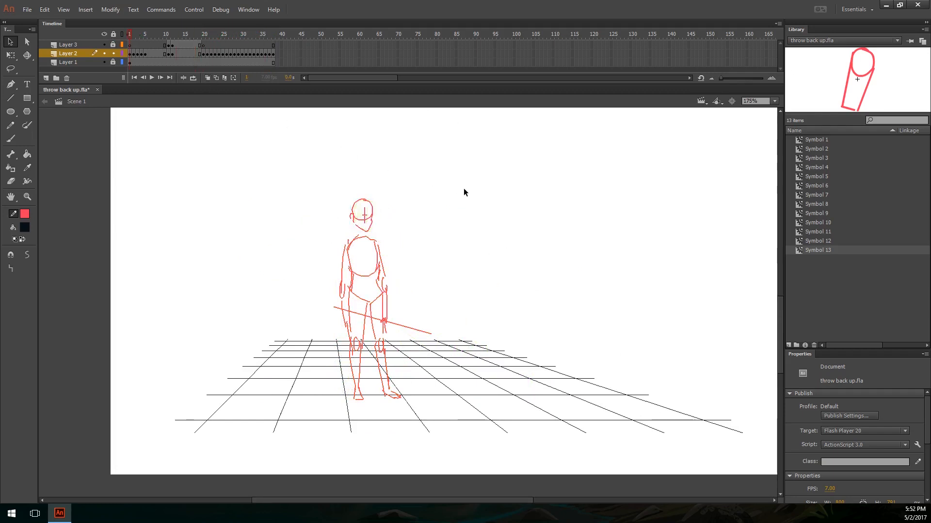
Step: Play the throw animation from frame 1 and scrub back to frame 27 to examine the pose
{"action": "left_click_drag", "start_coordinate": [441, 230], "coordinate": [420, 312]}
{"action": "key", "text": "Return"}
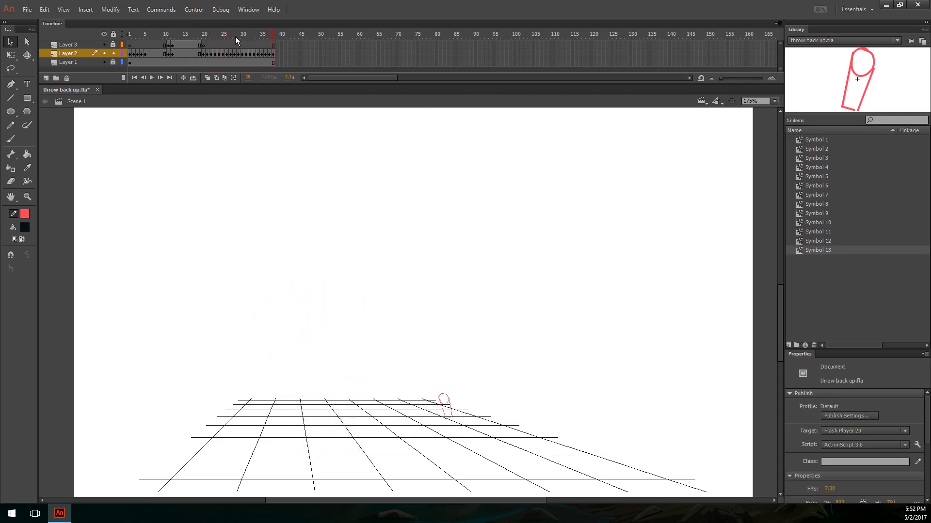
{"action": "mouse_move", "coordinate": [237, 35]}
{"action": "left_mouse_down"}
{"action": "mouse_move", "coordinate": [227, 32]}
{"action": "mouse_move", "coordinate": [237, 30]}
{"action": "left_mouse_up"}
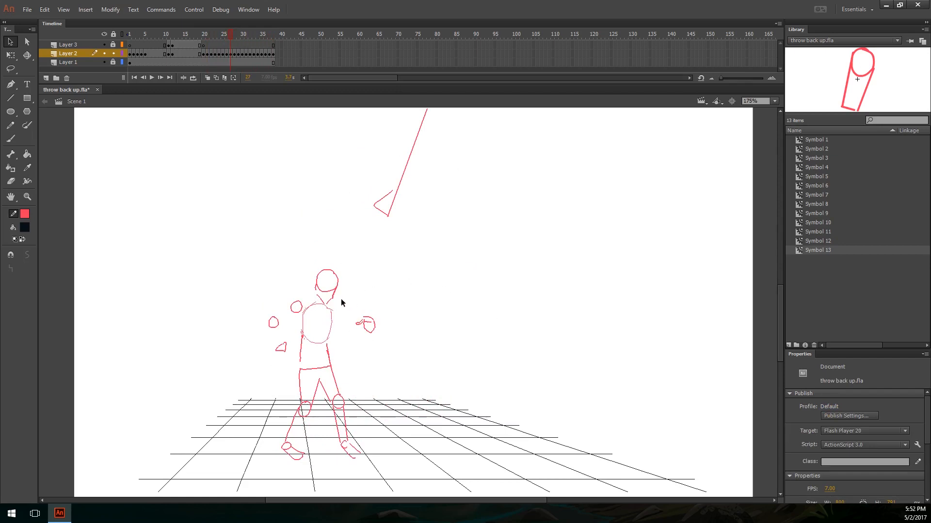
Step: Step back from frame 27 to frame 23 to examine the earlier throw poses
{"action": "key", "text": "ctrl+equal"}
{"action": "left_click_drag", "start_coordinate": [439, 341], "coordinate": [465, 324]}
{"action": "key", "text": "ctrl+minus"}
{"action": "key", "text": "ctrl+equal"}
{"action": "key", "text": "comma"}
{"action": "key", "text": "comma"}
{"action": "key", "text": "comma"}
{"action": "key", "text": "comma"}
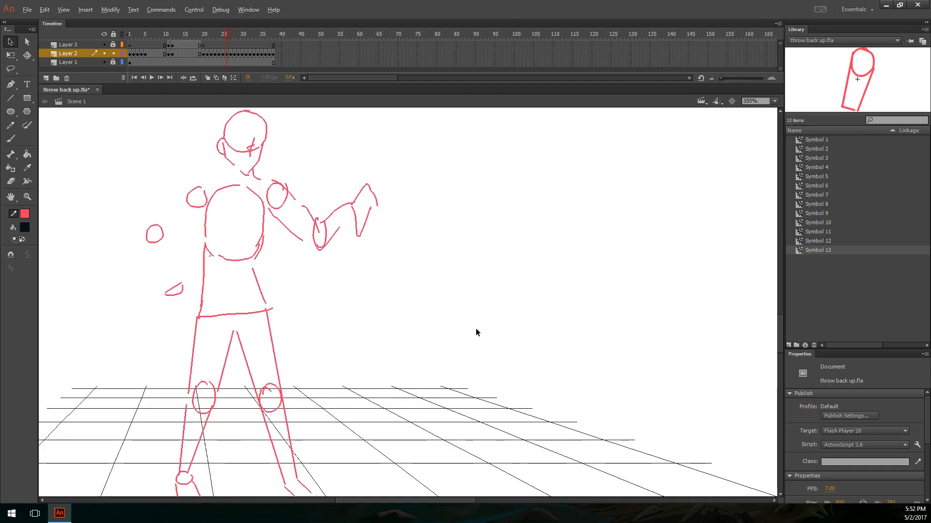
Step: Sketch an arrow pointing at the figure's head with the Pencil tool and undo it
{"action": "key", "text": "y"}
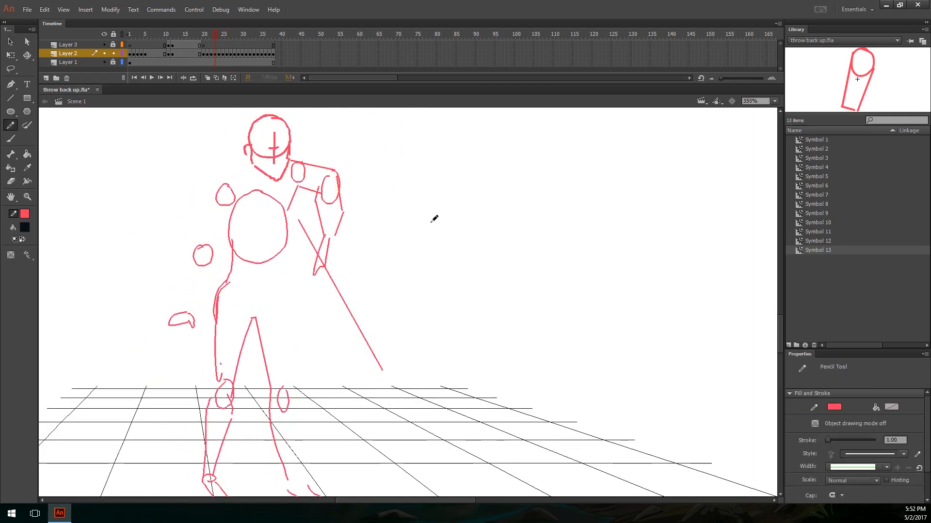
{"action": "key", "text": "ctrl+minus"}
{"action": "key", "text": "ctrl+equal"}
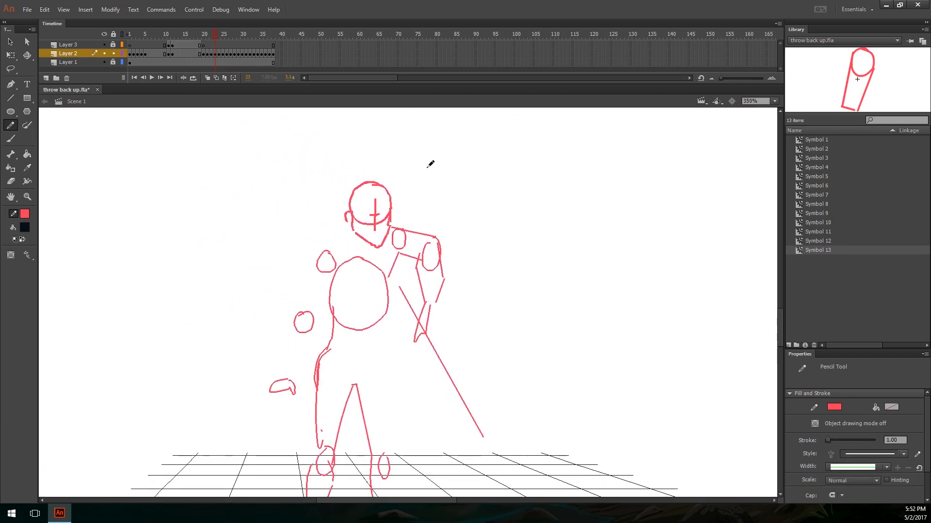
{"action": "mouse_move", "coordinate": [407, 188]}
{"action": "left_mouse_down"}
{"action": "mouse_move", "coordinate": [467, 155]}
{"action": "mouse_move", "coordinate": [418, 191]}
{"action": "left_mouse_up"}
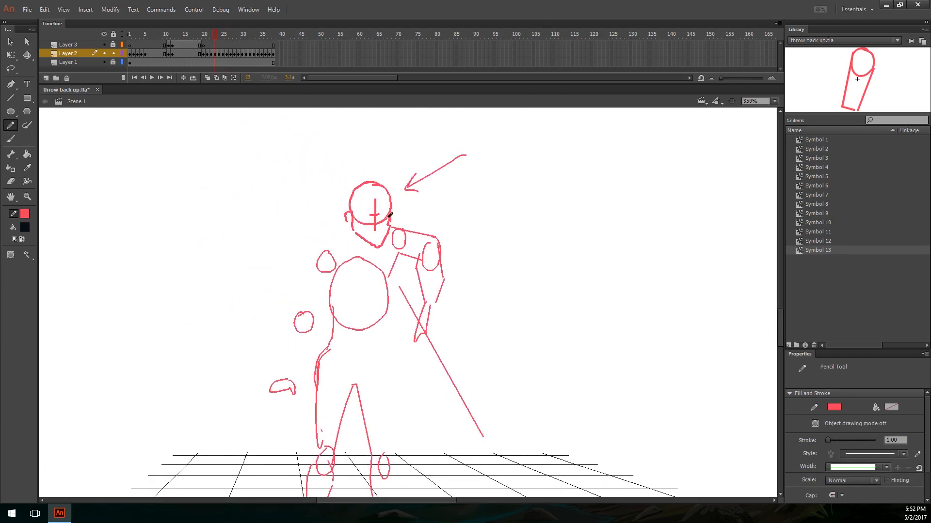
{"action": "key", "text": "ctrl+z"}
{"action": "key", "text": "ctrl+z"}
Step: Sketch direction strokes and lines around the figure's bent arm and shoulders with the Pencil tool and undo them
{"action": "mouse_move", "coordinate": [451, 314]}
{"action": "left_mouse_down"}
{"action": "mouse_move", "coordinate": [425, 248]}
{"action": "mouse_move", "coordinate": [450, 237]}
{"action": "mouse_move", "coordinate": [441, 219]}
{"action": "left_mouse_up"}
{"action": "left_click_drag", "start_coordinate": [466, 259], "coordinate": [450, 283]}
{"action": "mouse_move", "coordinate": [462, 362]}
{"action": "left_mouse_down"}
{"action": "mouse_move", "coordinate": [435, 343]}
{"action": "mouse_move", "coordinate": [396, 212]}
{"action": "mouse_move", "coordinate": [383, 204]}
{"action": "left_mouse_up"}
{"action": "key", "text": "ctrl+z"}
{"action": "left_click_drag", "start_coordinate": [515, 297], "coordinate": [398, 309]}
{"action": "mouse_move", "coordinate": [347, 248]}
{"action": "left_mouse_down"}
{"action": "mouse_move", "coordinate": [570, 209]}
{"action": "mouse_move", "coordinate": [628, 250]}
{"action": "left_mouse_up"}
{"action": "key", "text": "ctrl+minus"}
{"action": "key", "text": "ctrl+z"}
Step: Sketch a set of long angled lines in the empty area beside the figure and undo them
{"action": "mouse_move", "coordinate": [421, 265]}
{"action": "left_mouse_down"}
{"action": "mouse_move", "coordinate": [642, 330]}
{"action": "mouse_move", "coordinate": [606, 270]}
{"action": "mouse_move", "coordinate": [657, 352]}
{"action": "left_mouse_up"}
{"action": "left_click_drag", "start_coordinate": [647, 341], "coordinate": [521, 401]}
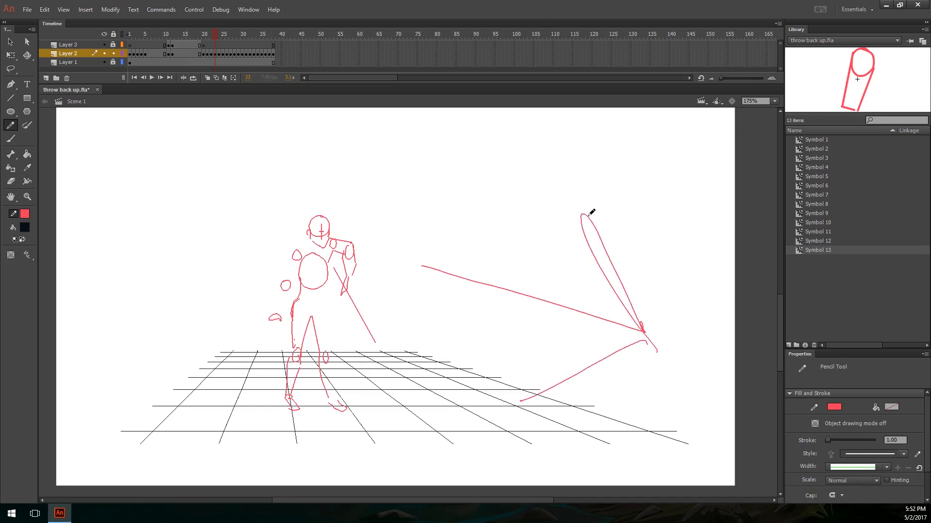
{"action": "mouse_move", "coordinate": [601, 208]}
{"action": "left_mouse_down"}
{"action": "mouse_move", "coordinate": [555, 221]}
{"action": "mouse_move", "coordinate": [604, 266]}
{"action": "mouse_move", "coordinate": [714, 257]}
{"action": "left_mouse_up"}
{"action": "key", "text": "ctrl+z"}
{"action": "key", "text": "ctrl+z"}
{"action": "key", "text": "ctrl+z"}
{"action": "key", "text": "ctrl+z"}
{"action": "key", "text": "ctrl+equal"}
{"action": "key", "text": "ctrl+minus"}
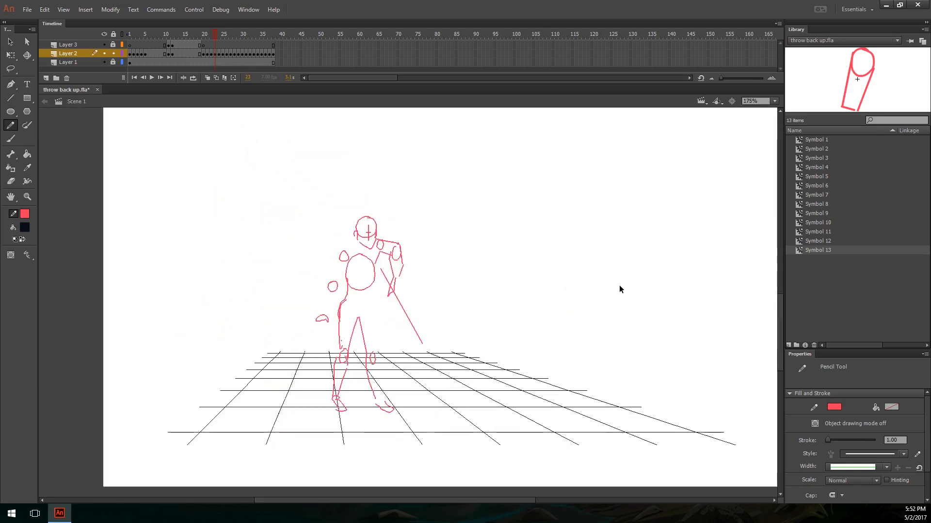
Step: Go to frame 35, add a new layer above Layer 2, and set the Pencil tool to an orange 11.15 stroke
{"action": "key", "text": "period"}
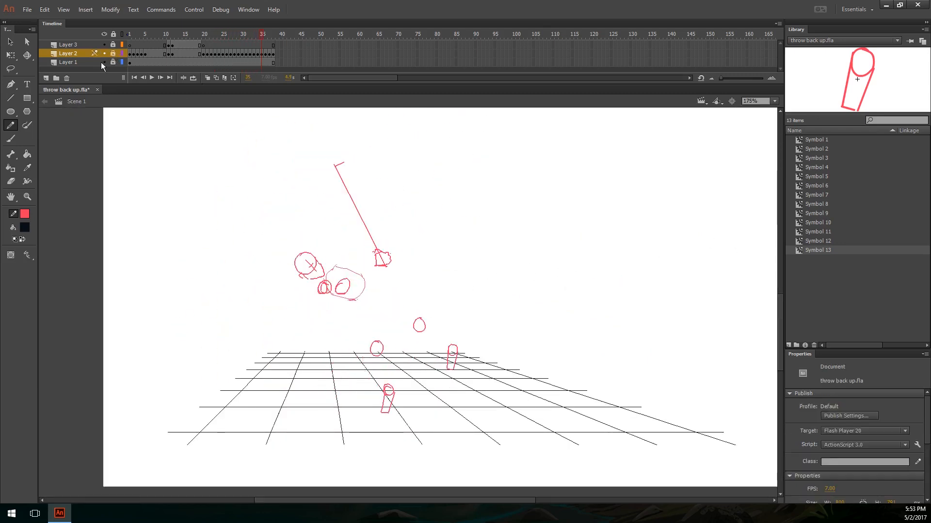
{"action": "left_click", "coordinate": [46, 78]}
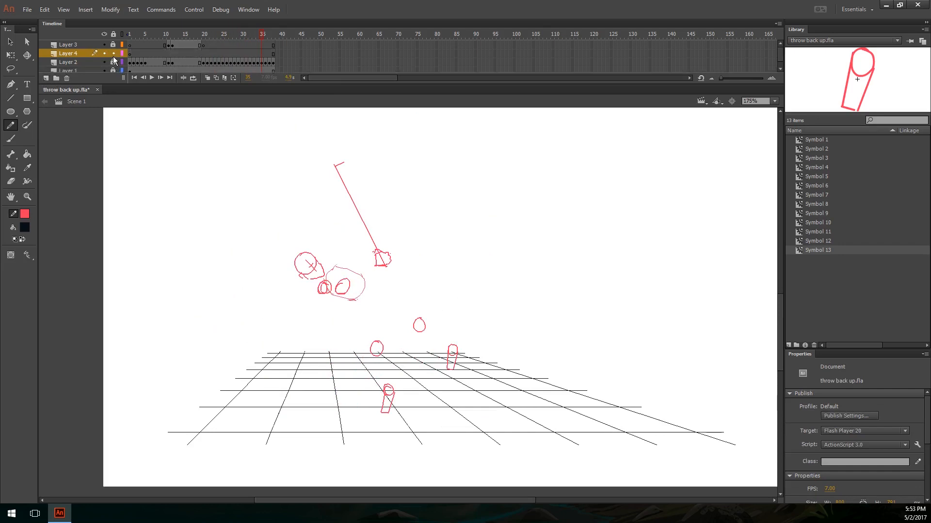
{"action": "left_click", "coordinate": [10, 111]}
{"action": "key", "text": "e"}
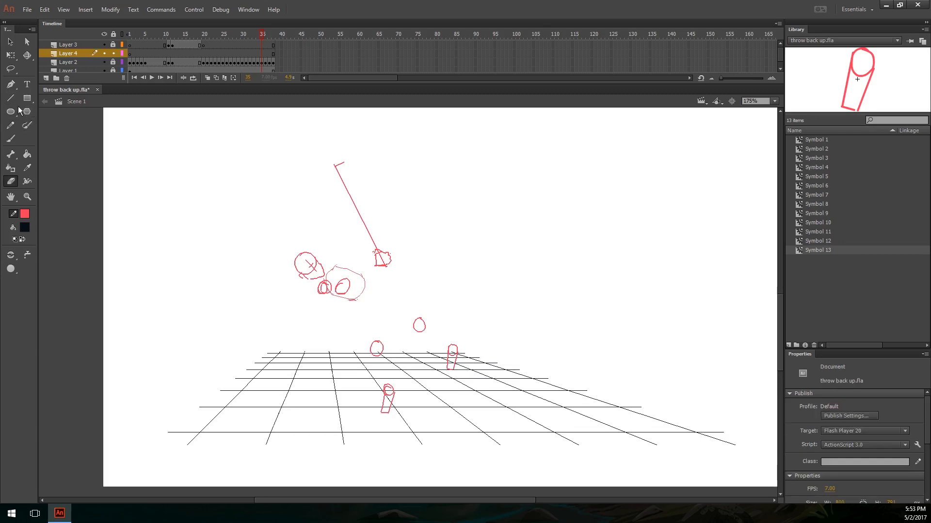
{"action": "key", "text": "y"}
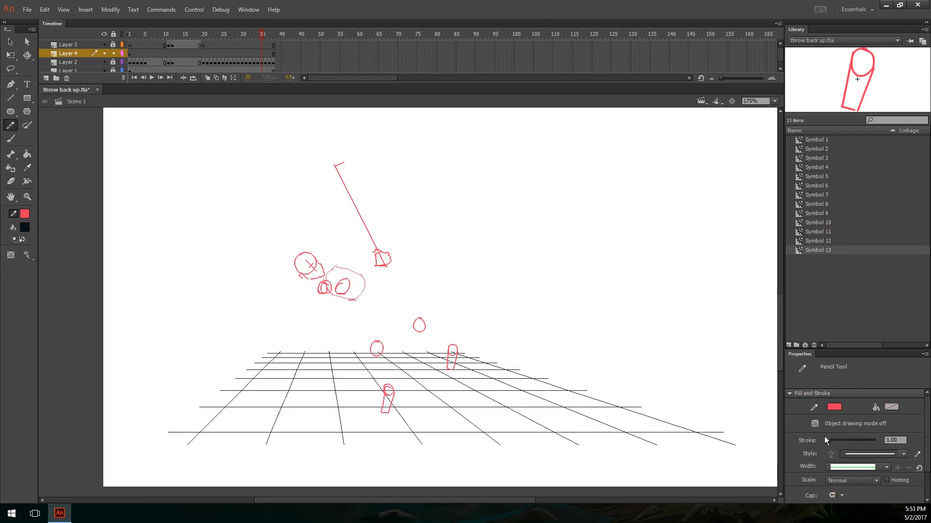
{"action": "left_click", "coordinate": [834, 407]}
{"action": "left_click", "coordinate": [803, 343]}
Step: Draw a thick orange circle over the hips and a diagonal line from the head past the legs, and undo both
{"action": "left_click_drag", "start_coordinate": [368, 287], "coordinate": [367, 284]}
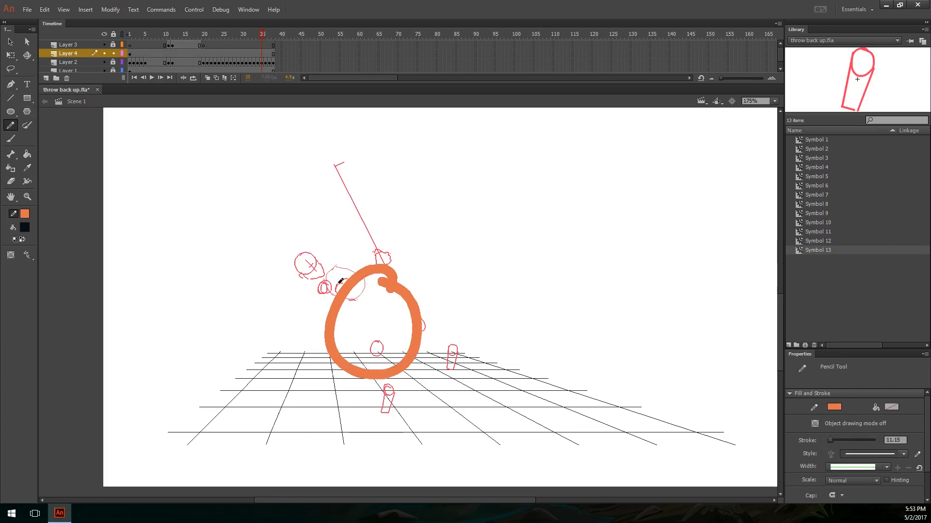
{"action": "left_click_drag", "start_coordinate": [290, 250], "coordinate": [506, 381]}
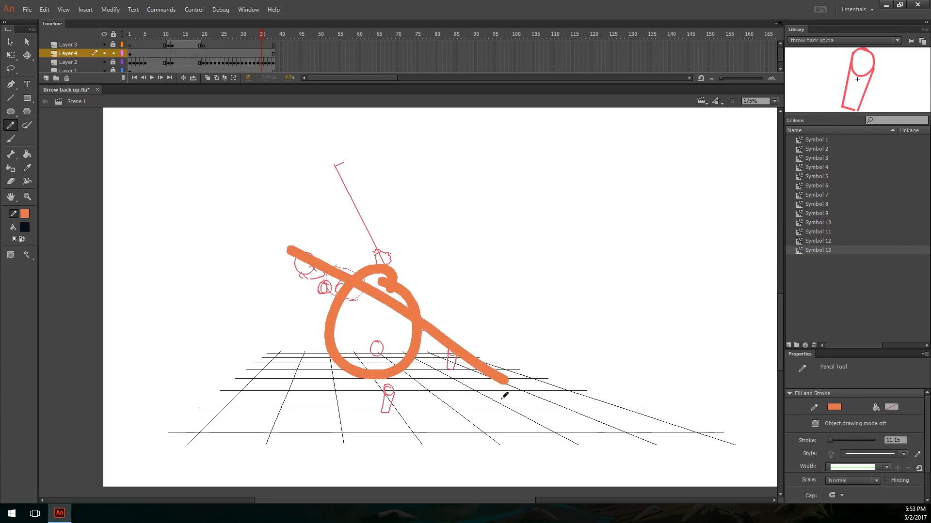
{"action": "key", "text": "ctrl+z"}
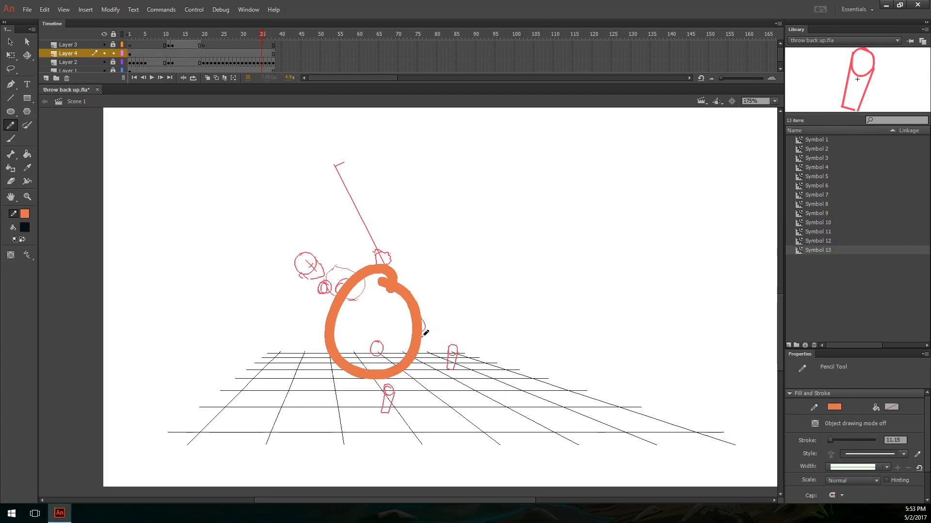
{"action": "key", "text": "ctrl+z"}
Step: Draw a thick horizontal lever from the figure's raised hand with a fulcrum circle and force arrows, and undo everything except the lever
{"action": "left_click_drag", "start_coordinate": [393, 249], "coordinate": [694, 245]}
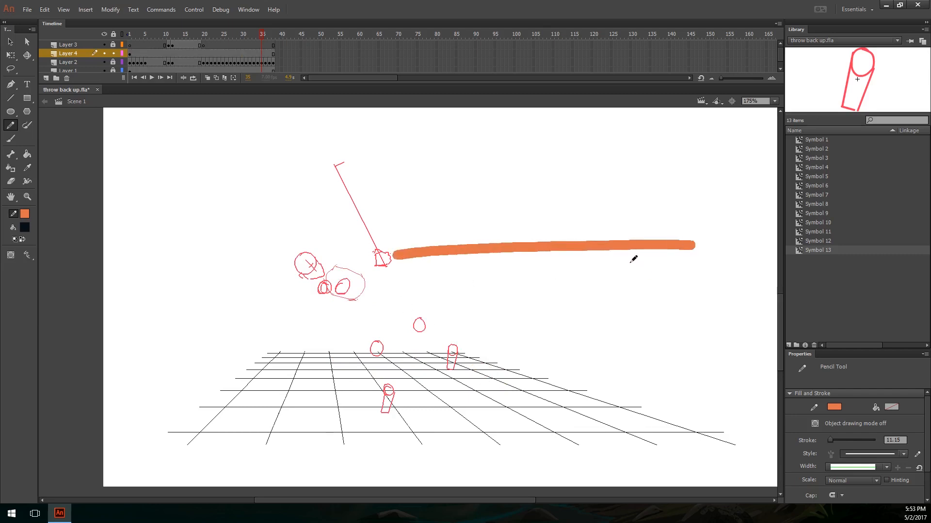
{"action": "left_click_drag", "start_coordinate": [631, 262], "coordinate": [641, 264]}
{"action": "mouse_move", "coordinate": [542, 353]}
{"action": "left_mouse_down"}
{"action": "mouse_move", "coordinate": [545, 308]}
{"action": "mouse_move", "coordinate": [558, 303]}
{"action": "left_mouse_up"}
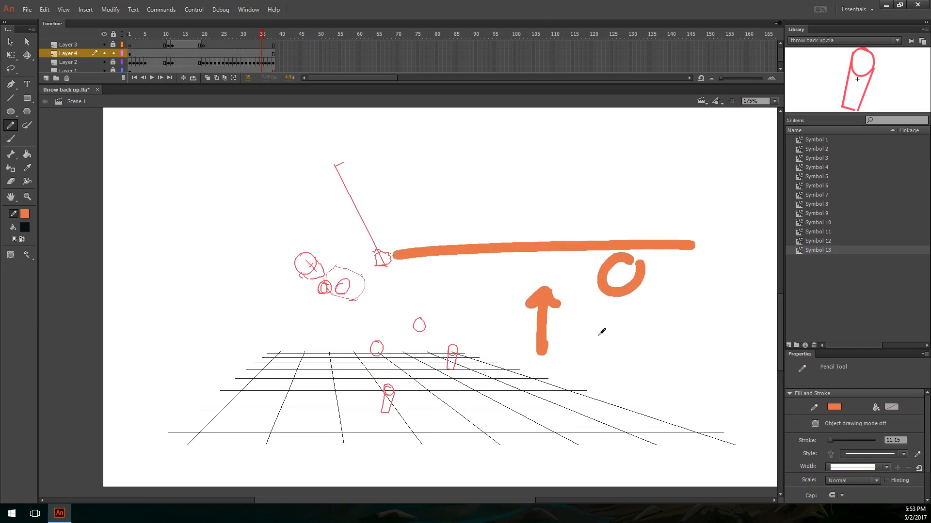
{"action": "left_click_drag", "start_coordinate": [622, 306], "coordinate": [639, 329]}
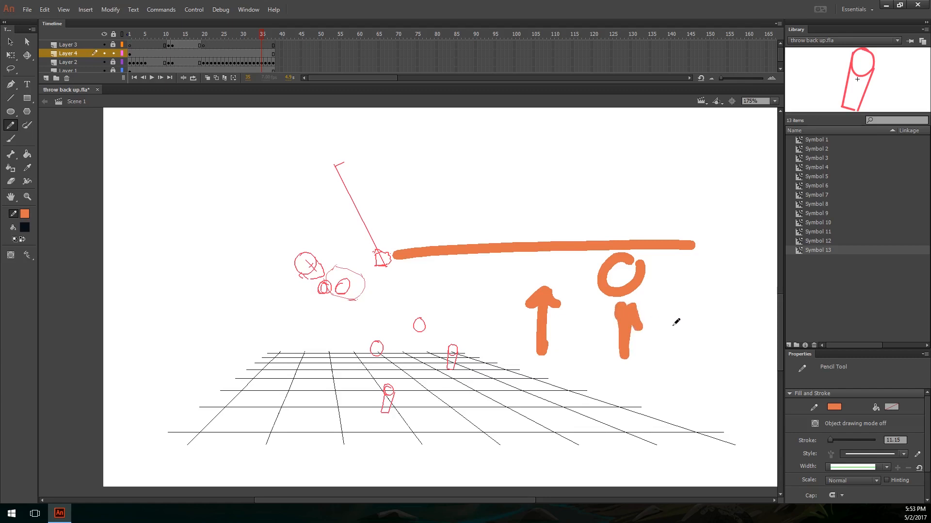
{"action": "mouse_move", "coordinate": [663, 170]}
{"action": "left_mouse_down"}
{"action": "mouse_move", "coordinate": [656, 195]}
{"action": "mouse_move", "coordinate": [685, 195]}
{"action": "left_mouse_up"}
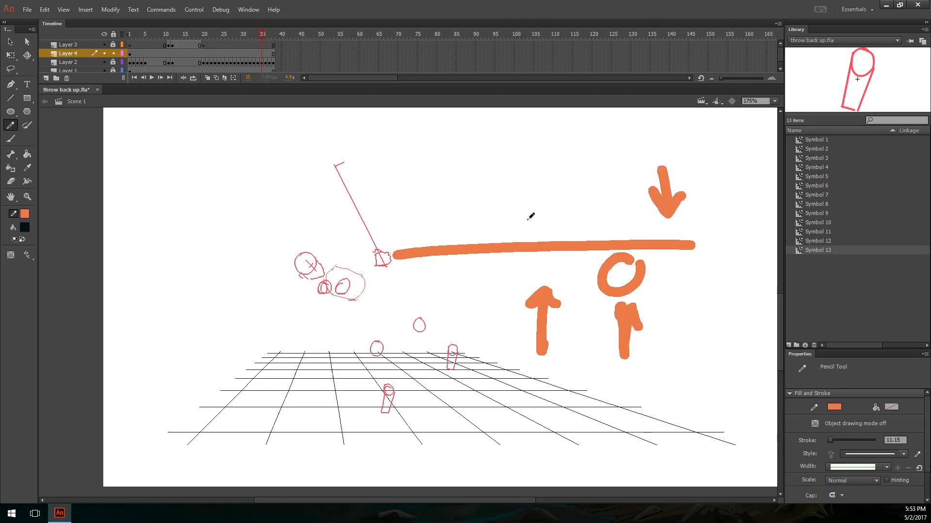
{"action": "mouse_move", "coordinate": [430, 221]}
{"action": "left_mouse_down"}
{"action": "mouse_move", "coordinate": [411, 273]}
{"action": "mouse_move", "coordinate": [428, 246]}
{"action": "left_mouse_up"}
{"action": "key", "text": "ctrl+z"}
{"action": "key", "text": "ctrl+z"}
{"action": "key", "text": "ctrl+z"}
{"action": "key", "text": "ctrl+z"}
{"action": "key", "text": "ctrl+z"}
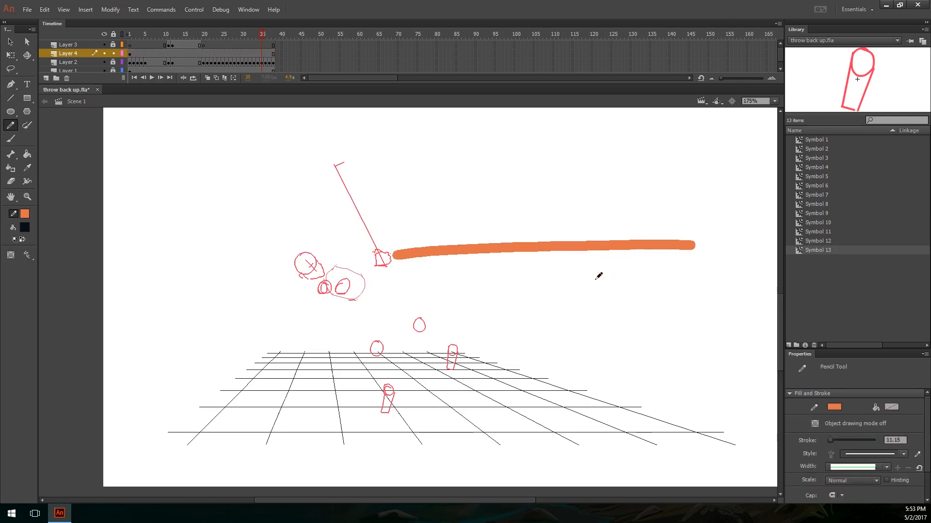
Step: Sketch a fulcrum circle under the lever's middle, a downward arrow at its far end and an upward arrow near the hand, and undo them
{"action": "left_click_drag", "start_coordinate": [553, 258], "coordinate": [573, 283]}
{"action": "mouse_move", "coordinate": [661, 188]}
{"action": "left_mouse_down"}
{"action": "mouse_move", "coordinate": [658, 213]}
{"action": "mouse_move", "coordinate": [678, 218]}
{"action": "left_mouse_up"}
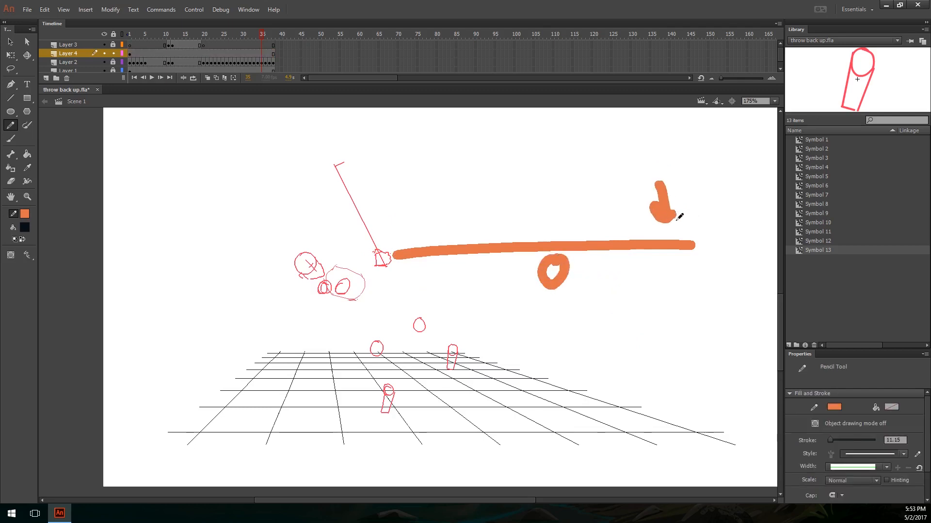
{"action": "mouse_move", "coordinate": [411, 259]}
{"action": "left_mouse_down"}
{"action": "mouse_move", "coordinate": [395, 256]}
{"action": "mouse_move", "coordinate": [428, 235]}
{"action": "left_mouse_up"}
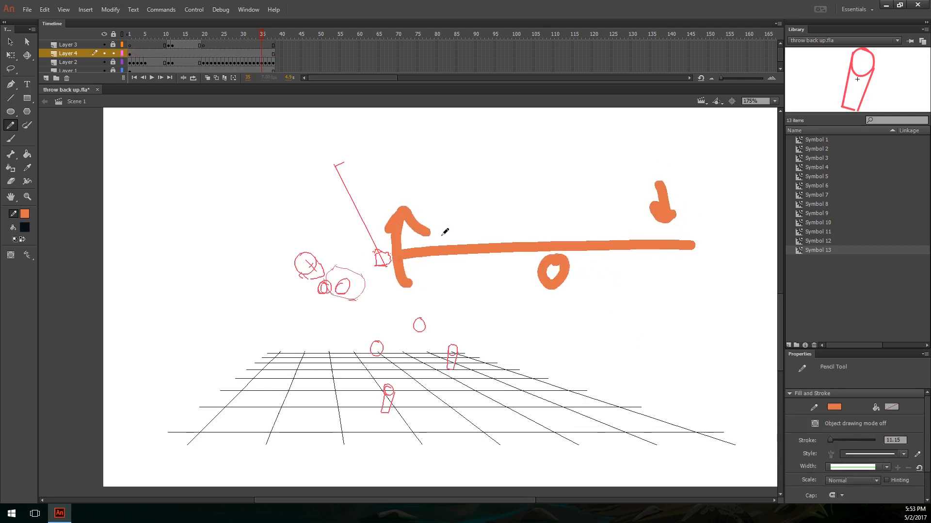
{"action": "key", "text": "ctrl+z"}
{"action": "key", "text": "ctrl+z"}
{"action": "key", "text": "ctrl+z"}
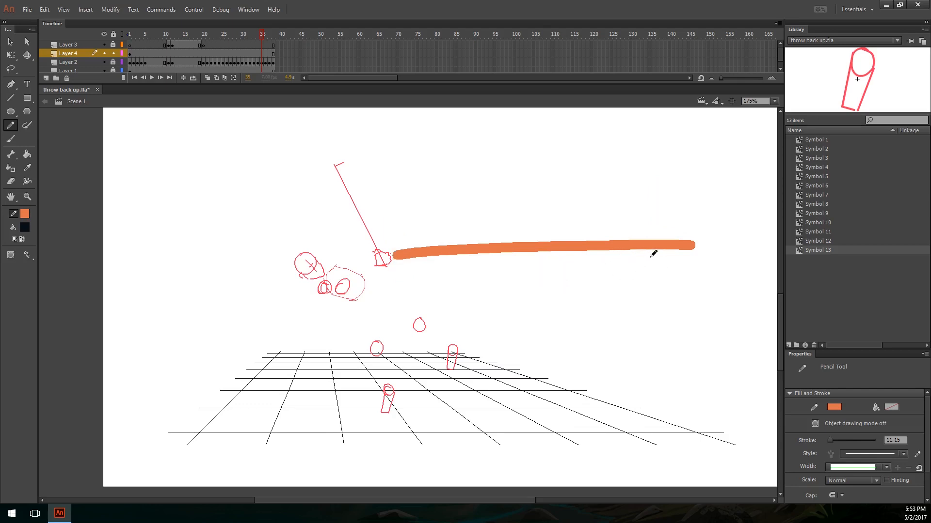
Step: Sketch a fulcrum and cross at the lever's far end, and a second lever with vertical lines across the figure
{"action": "mouse_move", "coordinate": [652, 252]}
{"action": "left_mouse_down"}
{"action": "mouse_move", "coordinate": [650, 262]}
{"action": "mouse_move", "coordinate": [672, 246]}
{"action": "mouse_move", "coordinate": [674, 264]}
{"action": "mouse_move", "coordinate": [687, 240]}
{"action": "left_mouse_up"}
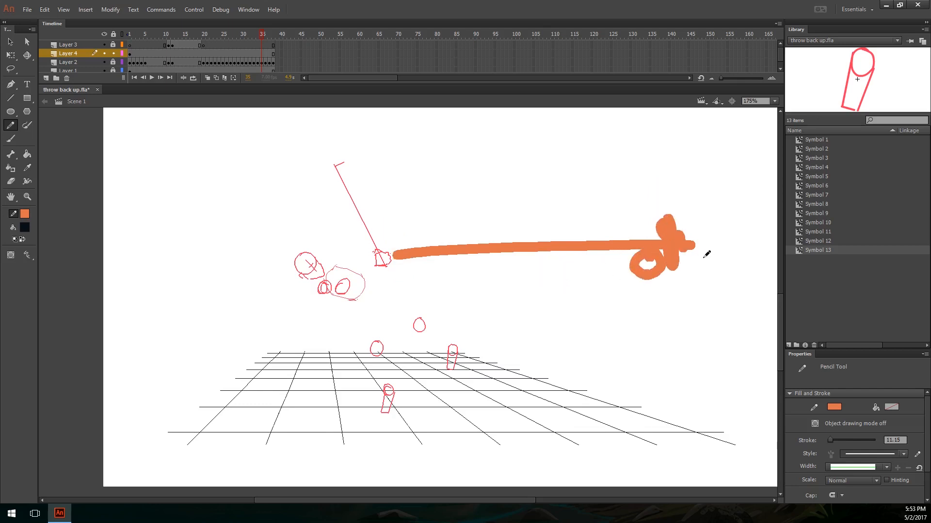
{"action": "mouse_move", "coordinate": [381, 254]}
{"action": "left_mouse_down"}
{"action": "mouse_move", "coordinate": [391, 258]}
{"action": "mouse_move", "coordinate": [234, 270]}
{"action": "mouse_move", "coordinate": [236, 286]}
{"action": "mouse_move", "coordinate": [203, 274]}
{"action": "left_mouse_up"}
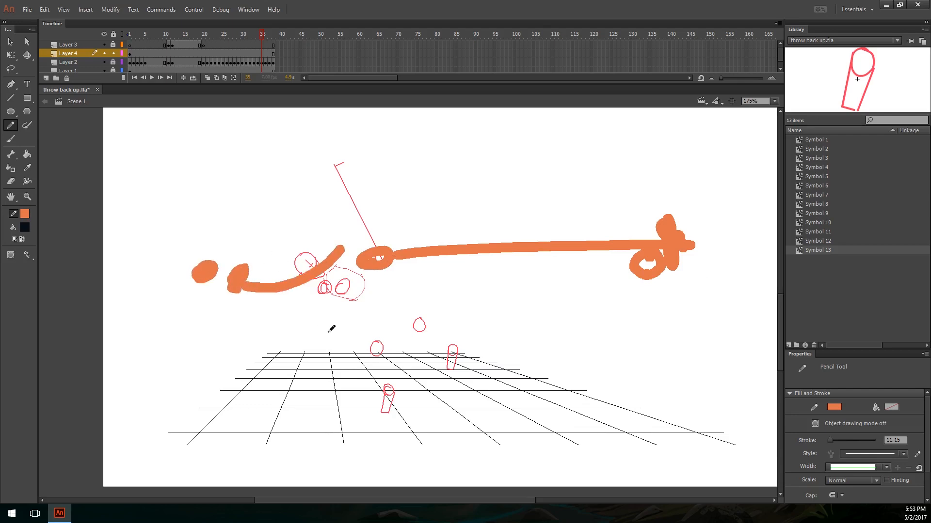
{"action": "left_click_drag", "start_coordinate": [386, 409], "coordinate": [382, 253]}
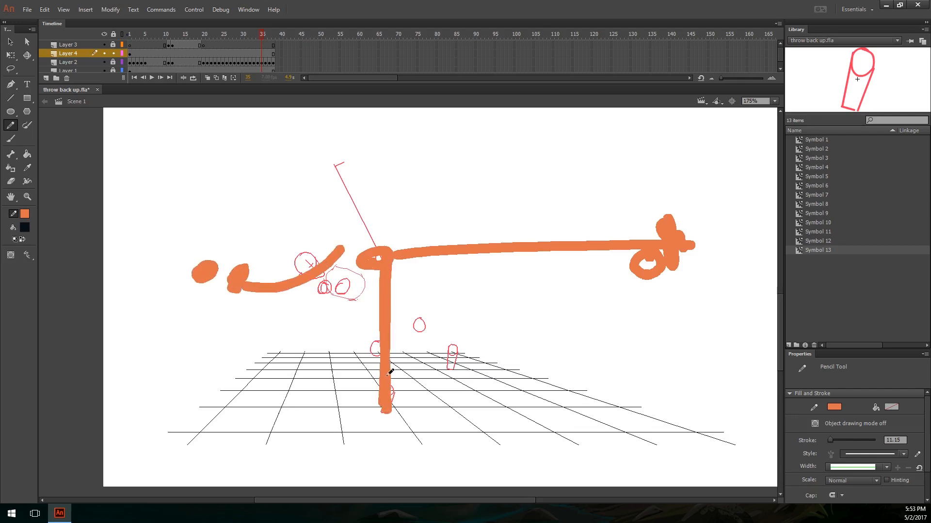
{"action": "left_click_drag", "start_coordinate": [204, 275], "coordinate": [439, 291]}
{"action": "left_click_drag", "start_coordinate": [435, 199], "coordinate": [432, 329]}
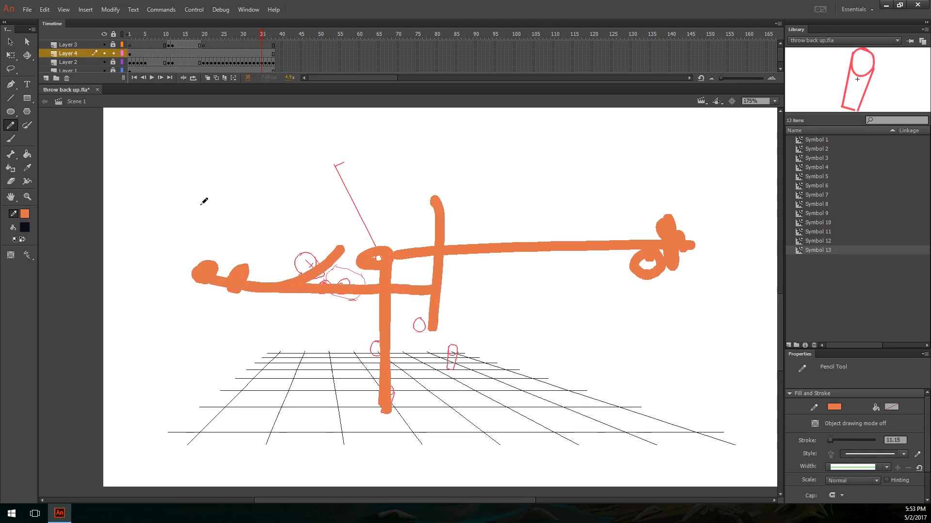
Step: Add vertical strokes and a downward arrow around the second lever, and delete all the orange annotation strokes
{"action": "left_click_drag", "start_coordinate": [199, 204], "coordinate": [207, 317]}
{"action": "left_click_drag", "start_coordinate": [391, 168], "coordinate": [395, 295]}
{"action": "left_click_drag", "start_coordinate": [195, 136], "coordinate": [220, 159]}
{"action": "key", "text": "ctrl+a"}
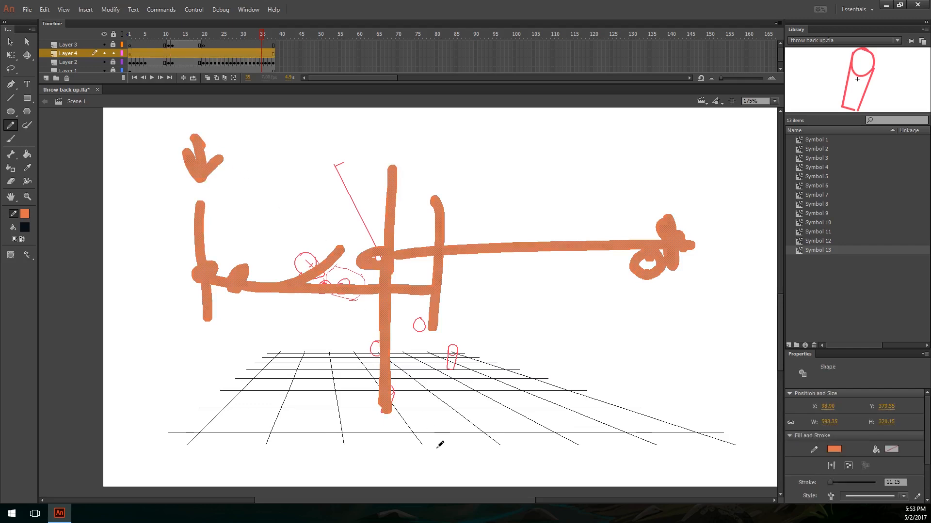
{"action": "key", "text": "Delete"}
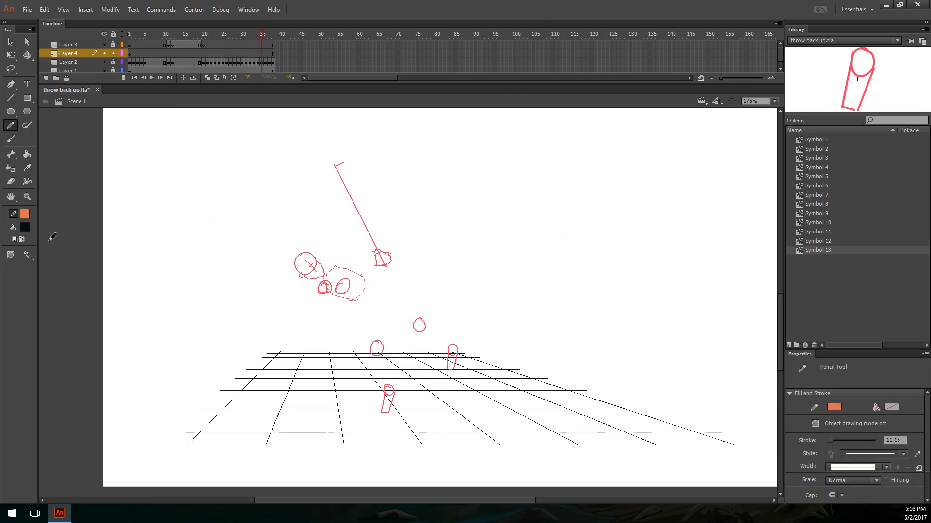
Step: Try a 0.10 pencil stroke with a test oval in the empty area beside the figure, and undo the oval
{"action": "left_click", "coordinate": [870, 454]}
{"action": "left_click", "coordinate": [869, 386]}
{"action": "left_click_drag", "start_coordinate": [554, 161], "coordinate": [557, 162]}
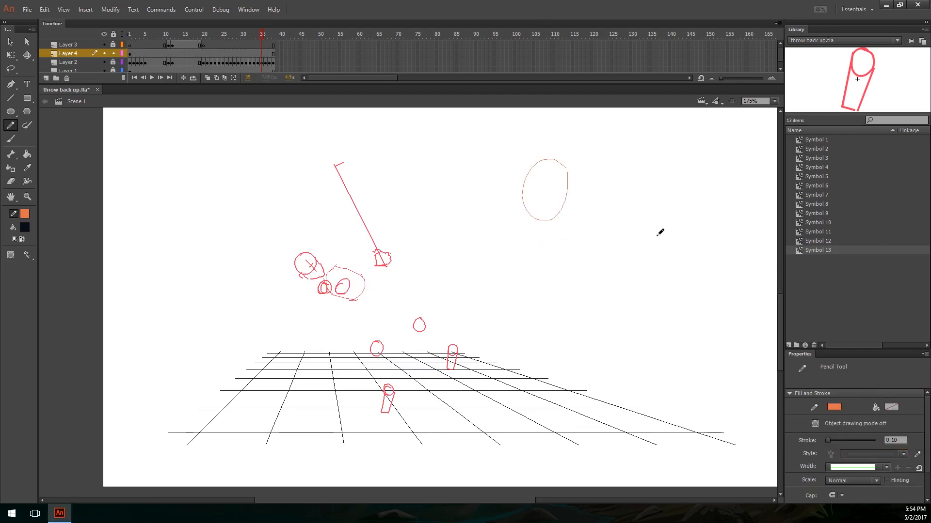
{"action": "key", "text": "ctrl+z"}
Step: Set the pencil stroke colour to the red sampled from one of the figure's joint circles
{"action": "key", "text": "ctrl+equal"}
{"action": "key", "text": "ctrl+equal"}
{"action": "left_click_drag", "start_coordinate": [371, 317], "coordinate": [644, 214]}
{"action": "key", "text": "ctrl+equal"}
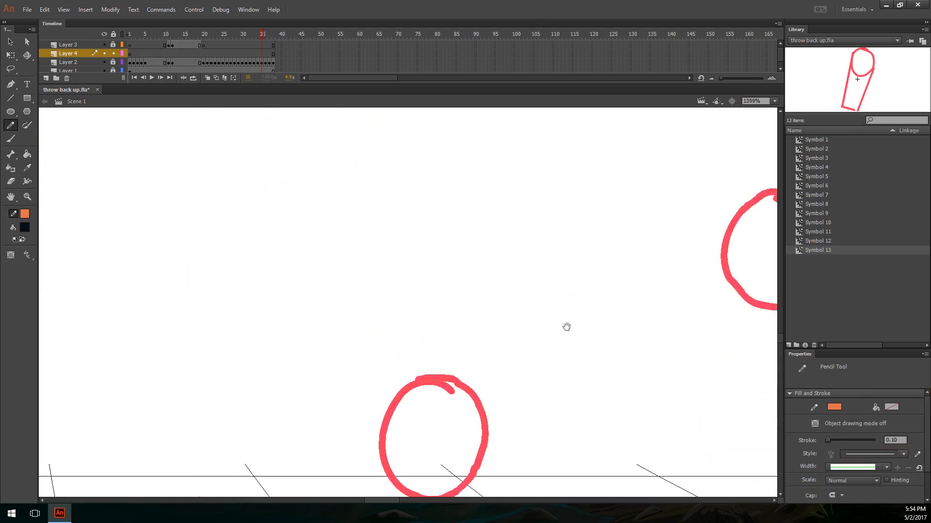
{"action": "left_click_drag", "start_coordinate": [567, 326], "coordinate": [286, 329]}
{"action": "left_click", "coordinate": [833, 408]}
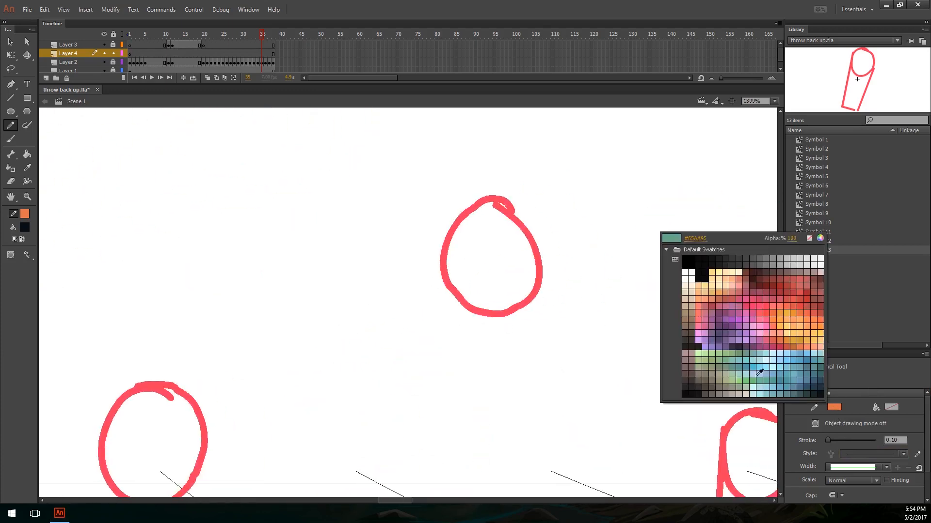
{"action": "left_click", "coordinate": [496, 311]}
Step: Sketch trial strokes between the figure's torso and hip circles and undo them
{"action": "key", "text": "ctrl+minus"}
{"action": "key", "text": "ctrl+minus"}
{"action": "key", "text": "ctrl+minus"}
{"action": "key", "text": "ctrl+equal"}
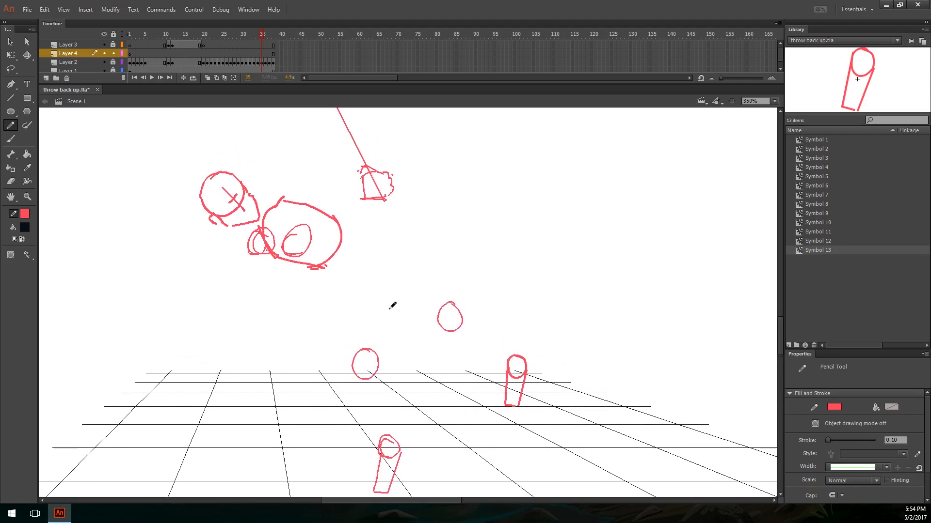
{"action": "left_click_drag", "start_coordinate": [395, 410], "coordinate": [393, 353]}
{"action": "mouse_move", "coordinate": [393, 286]}
{"action": "left_mouse_down"}
{"action": "mouse_move", "coordinate": [394, 332]}
{"action": "mouse_move", "coordinate": [395, 314]}
{"action": "mouse_move", "coordinate": [430, 357]}
{"action": "left_mouse_up"}
{"action": "key", "text": "ctrl+z"}
{"action": "key", "text": "ctrl+z"}
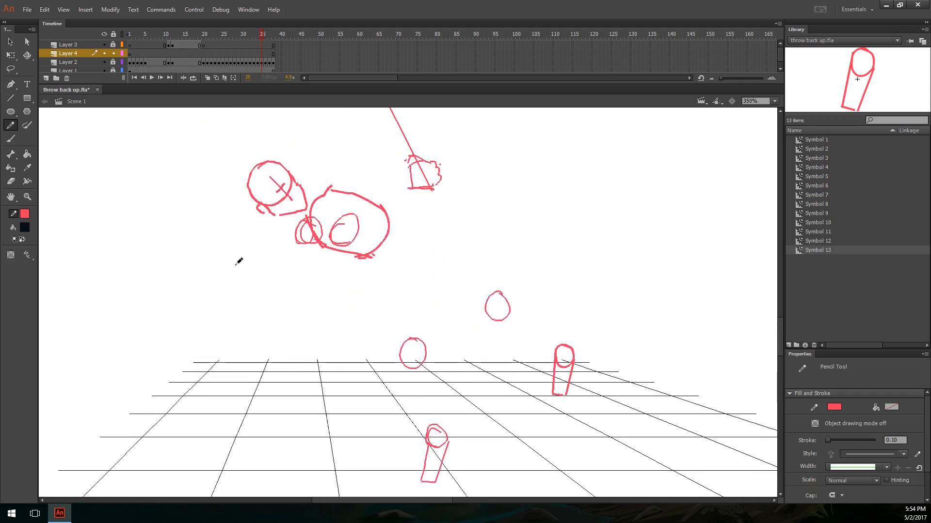
Step: Sketch and undo trial strokes on both sides of the torso, and set the pencil to a solid 1.00 stroke
{"action": "mouse_move", "coordinate": [175, 222]}
{"action": "left_mouse_down"}
{"action": "mouse_move", "coordinate": [185, 236]}
{"action": "mouse_move", "coordinate": [176, 233]}
{"action": "left_mouse_up"}
{"action": "key", "text": "ctrl+z"}
{"action": "left_click_drag", "start_coordinate": [538, 223], "coordinate": [563, 265]}
{"action": "key", "text": "ctrl+z"}
{"action": "left_click", "coordinate": [870, 455]}
{"action": "left_click", "coordinate": [880, 394]}
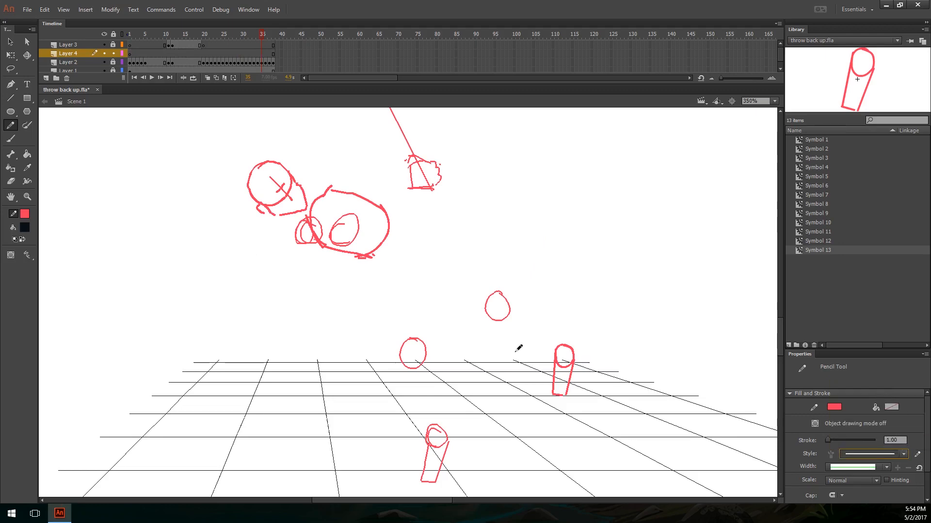
Step: Step back through the throw frames from 35 and settle on frame 28 to examine the pose
{"action": "key", "text": "comma"}
{"action": "key", "text": "comma"}
{"action": "key", "text": "comma"}
{"action": "key", "text": "comma"}
{"action": "key", "text": "comma"}
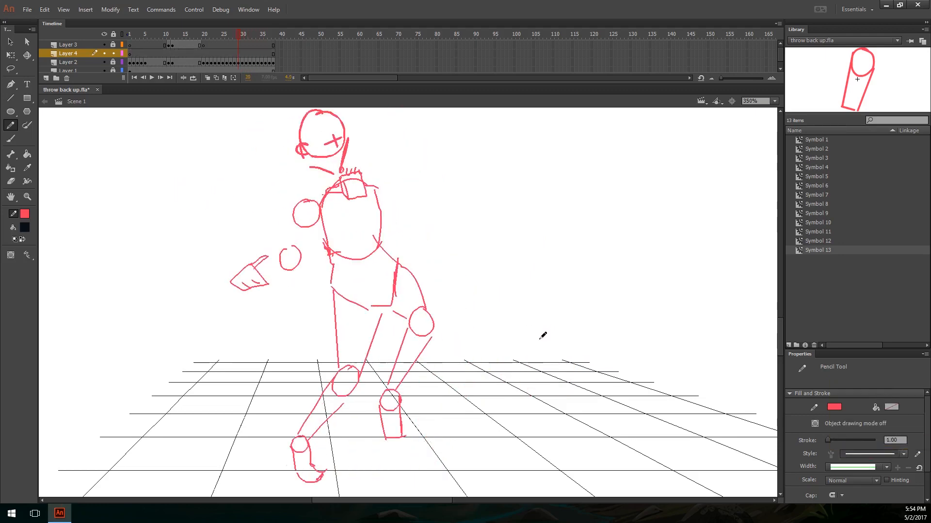
{"action": "key", "text": "comma"}
{"action": "key", "text": "comma"}
{"action": "key", "text": "comma"}
{"action": "key", "text": "ctrl+minus"}
{"action": "key", "text": "period"}
{"action": "key", "text": "period"}
{"action": "key", "text": "ctrl+equal"}
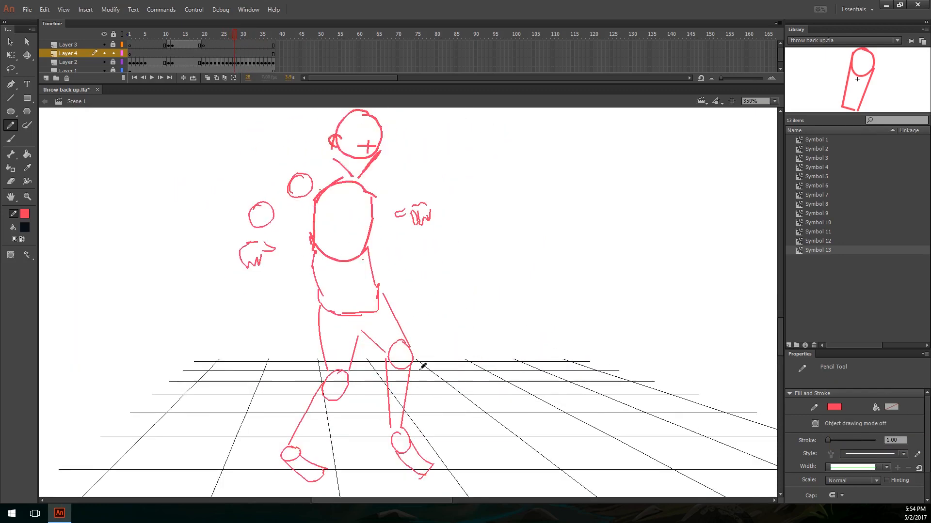
Step: Step back from frame 28 to the standing pose on frame 19 to examine the start of the throw
{"action": "key", "text": "comma"}
{"action": "key", "text": "comma"}
{"action": "key", "text": "alt"}
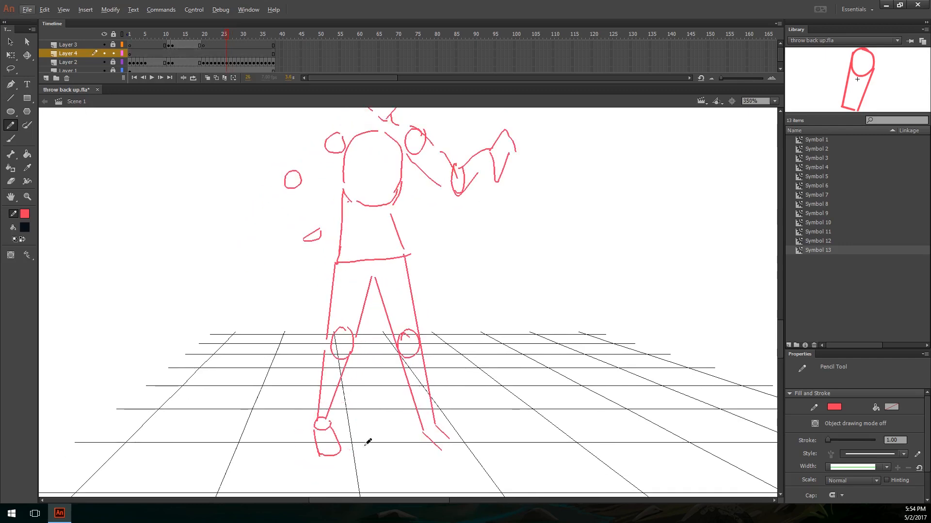
{"action": "key", "text": "comma"}
{"action": "key", "text": "comma"}
{"action": "key", "text": "comma"}
{"action": "key", "text": "comma"}
{"action": "key", "text": "comma"}
{"action": "key", "text": "comma"}
{"action": "key", "text": "comma"}
{"action": "key", "text": "space"}
{"action": "left_click_drag", "start_coordinate": [468, 338], "coordinate": [445, 412]}
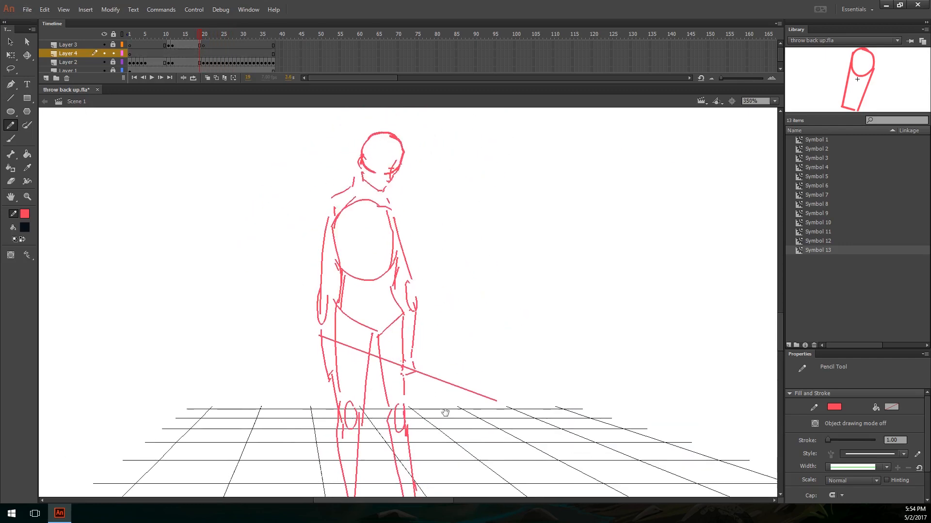
{"action": "key", "text": "ctrl+minus"}
{"action": "key", "text": "alt"}
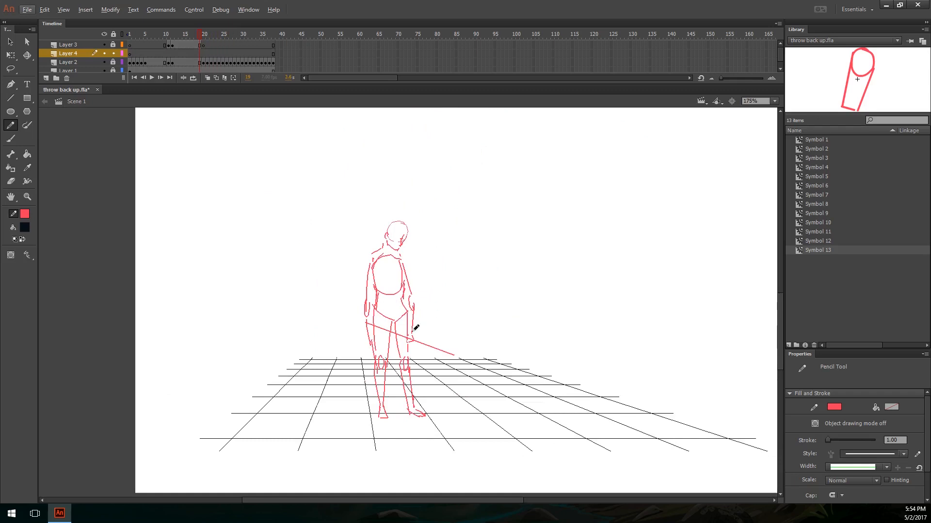
Step: Step forward from frame 19 to frame 26, sketching and undoing trial strokes near the spear
{"action": "key", "text": "alt"}
{"action": "key", "text": "period"}
{"action": "key", "text": "period"}
{"action": "key", "text": "period"}
{"action": "key", "text": "period"}
{"action": "key", "text": "period"}
{"action": "key", "text": "period"}
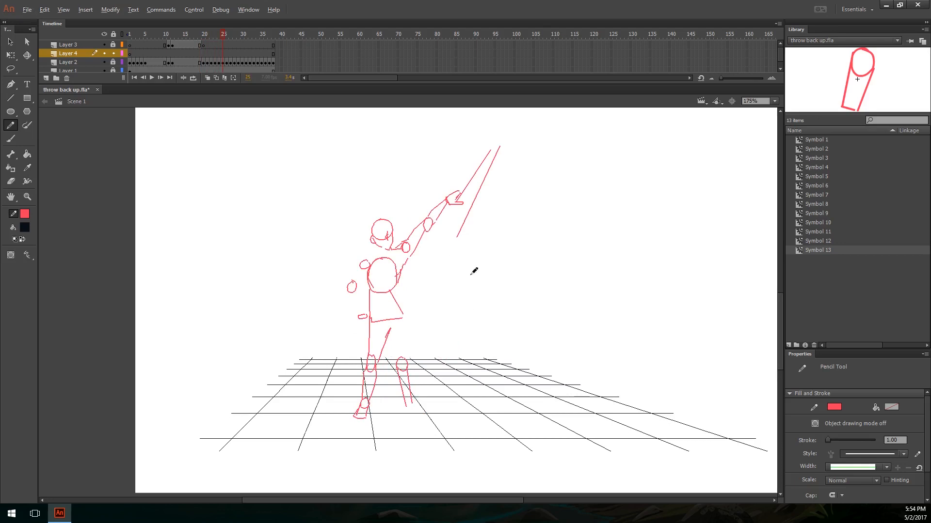
{"action": "key", "text": "alt"}
{"action": "mouse_move", "coordinate": [446, 269]}
{"action": "left_mouse_down"}
{"action": "mouse_move", "coordinate": [457, 213]}
{"action": "mouse_move", "coordinate": [459, 272]}
{"action": "mouse_move", "coordinate": [434, 304]}
{"action": "mouse_move", "coordinate": [440, 313]}
{"action": "left_mouse_up"}
{"action": "key", "text": "ctrl+z"}
{"action": "key", "text": "period"}
{"action": "key", "text": "ctrl+z"}
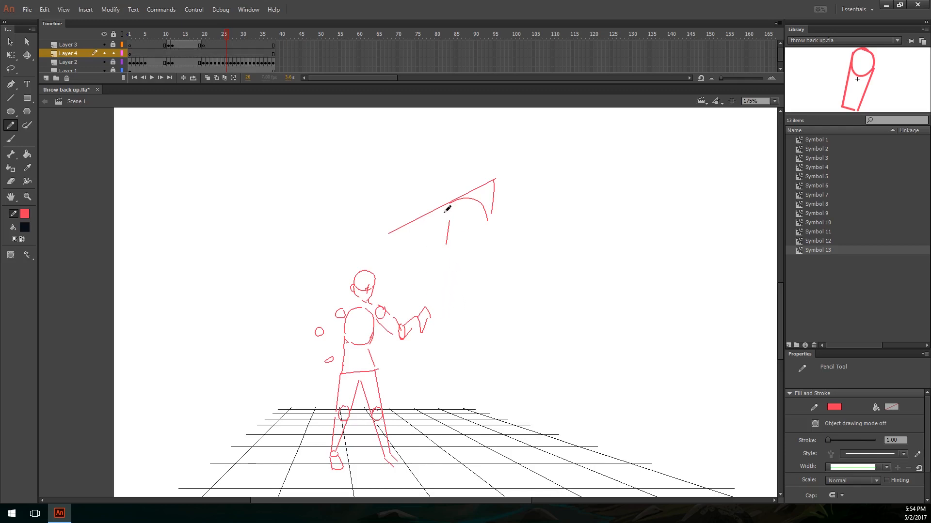
Step: Return to frame 24, then sketch and undo a trial stroke near the spear's far end
{"action": "key", "text": "comma"}
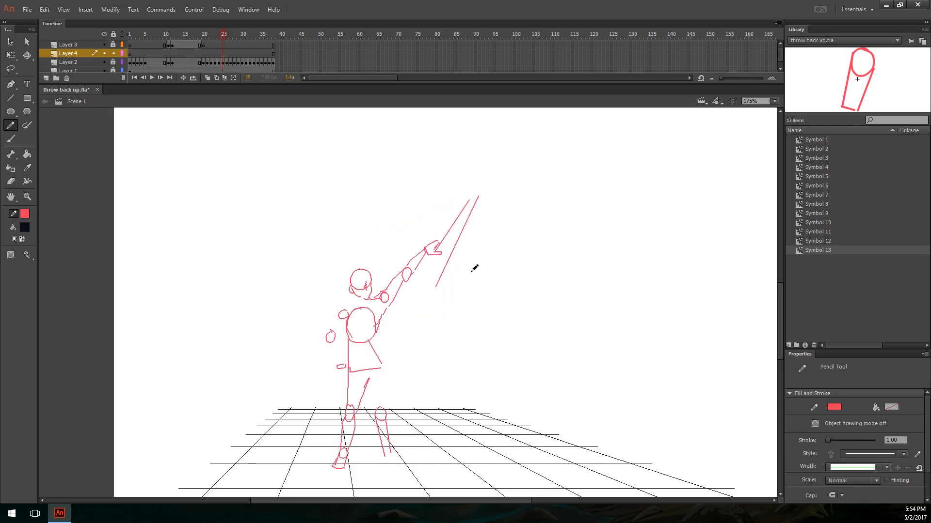
{"action": "key", "text": "comma"}
{"action": "key", "text": "comma"}
{"action": "left_click_drag", "start_coordinate": [521, 265], "coordinate": [515, 271]}
{"action": "key", "text": "ctrl+z"}
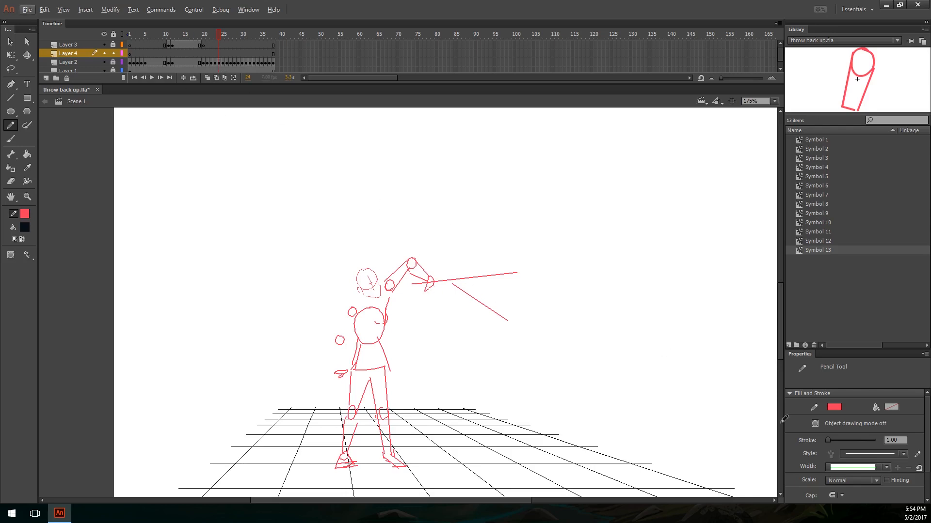
Step: Play the animation from frame 24 to review the throw
{"action": "key", "text": "v"}
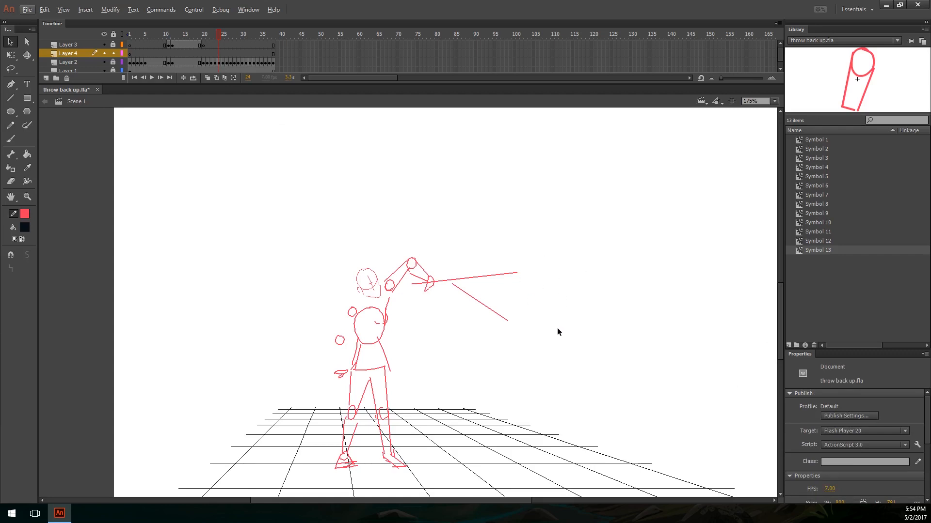
{"action": "key", "text": "Return"}
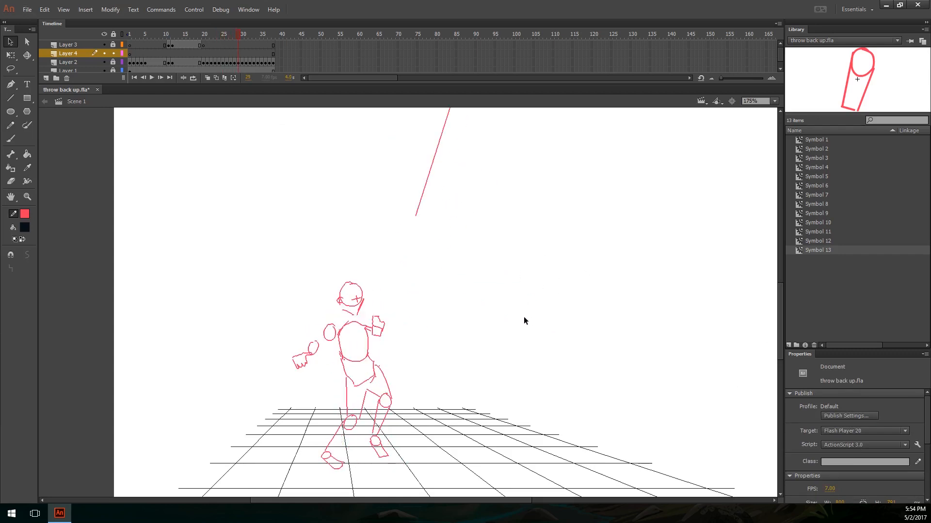
Step: Pencil a curved swoosh above the throwing hand on frame 26 of Layer 4, compare it with frame 25, and undo it
{"action": "key", "text": "y"}
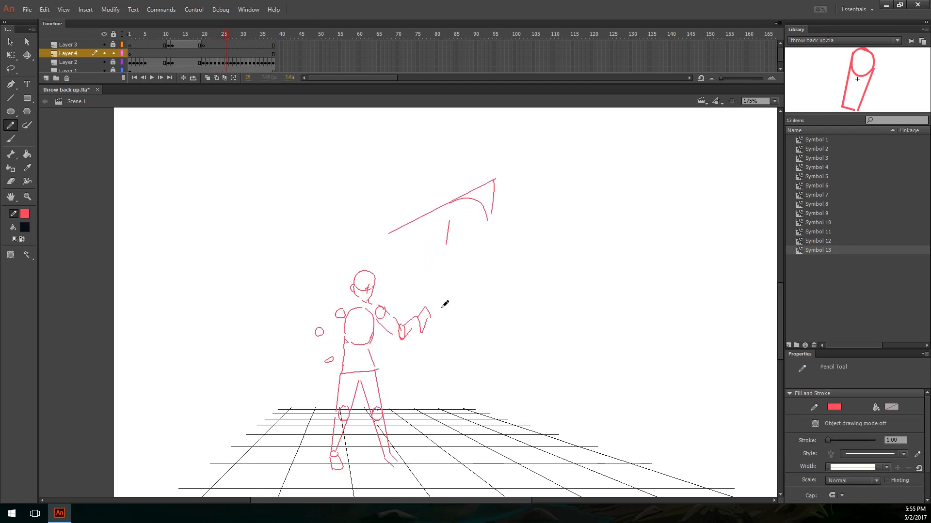
{"action": "mouse_move", "coordinate": [430, 315]}
{"action": "left_mouse_down"}
{"action": "mouse_move", "coordinate": [442, 266]}
{"action": "mouse_move", "coordinate": [426, 238]}
{"action": "mouse_move", "coordinate": [403, 316]}
{"action": "left_mouse_up"}
{"action": "key", "text": "comma"}
{"action": "key", "text": "period"}
{"action": "key", "text": "comma"}
{"action": "key", "text": "period"}
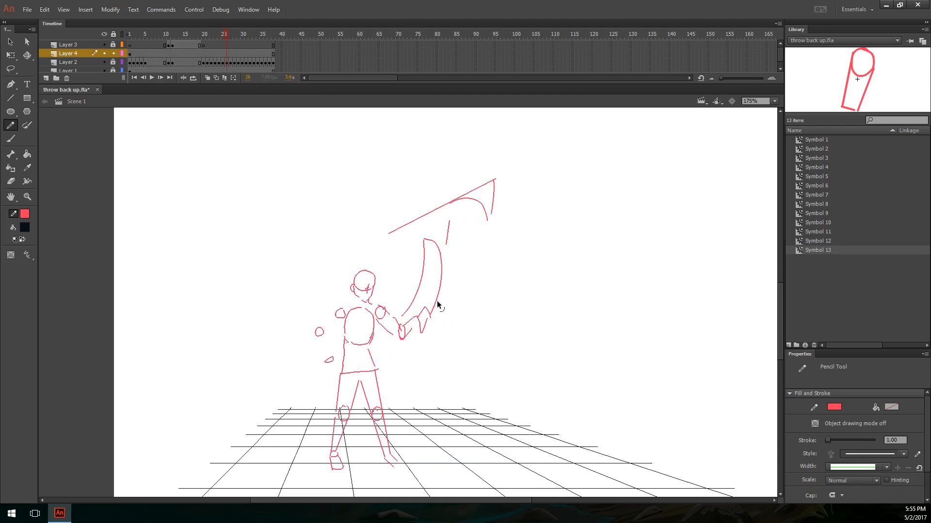
{"action": "key", "text": "ctrl+z"}
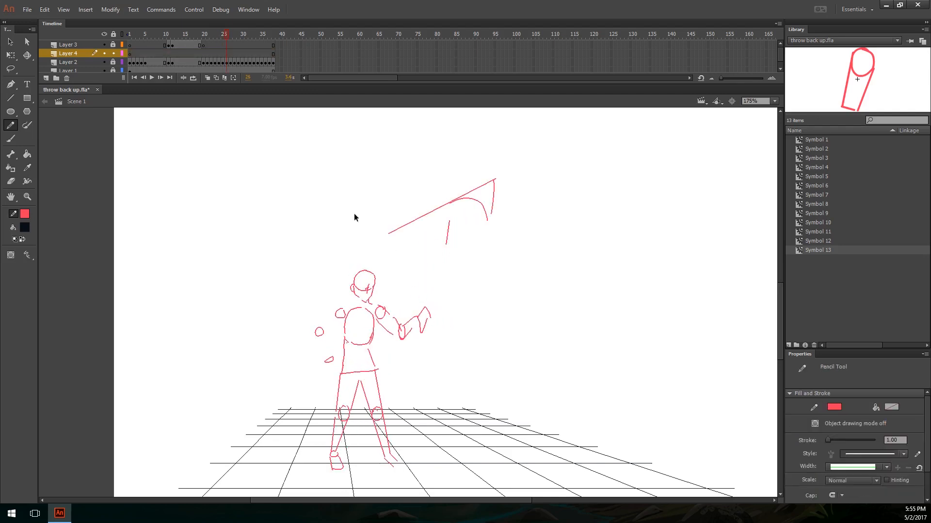
Step: Lock Layer 4 and make Layer 2 editable for drawing on frame 26
{"action": "left_click", "coordinate": [114, 54]}
{"action": "left_click", "coordinate": [113, 62]}
{"action": "left_click_drag", "start_coordinate": [469, 280], "coordinate": [414, 343]}
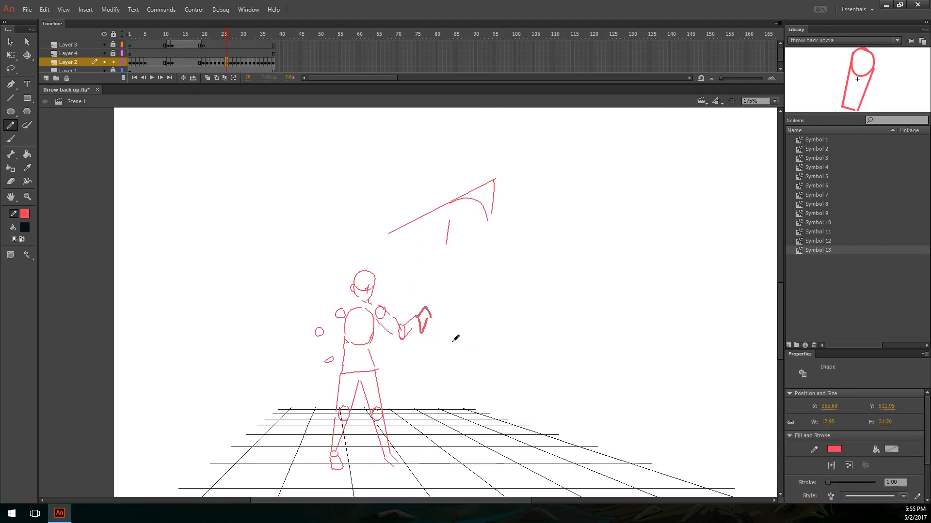
{"action": "left_click", "coordinate": [493, 337], "text": "ctrl"}
{"action": "key", "text": "ctrl+z"}
Step: Draw two curved motion lines rising from the throwing hand on frame 26 and compare them with frame 25
{"action": "mouse_move", "coordinate": [413, 311]}
{"action": "left_mouse_down"}
{"action": "mouse_move", "coordinate": [418, 246]}
{"action": "mouse_move", "coordinate": [433, 290]}
{"action": "mouse_move", "coordinate": [427, 261]}
{"action": "left_mouse_up"}
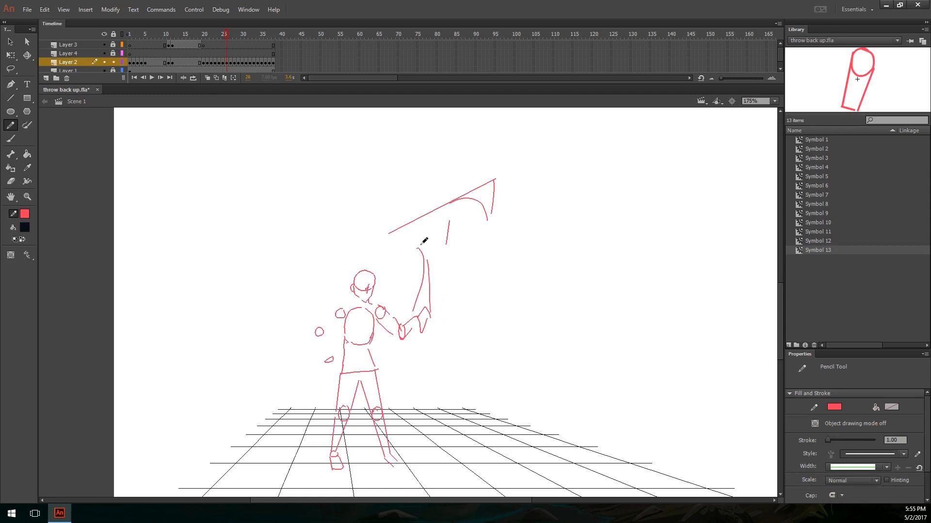
{"action": "key", "text": "ctrl+z"}
{"action": "left_click_drag", "start_coordinate": [432, 314], "coordinate": [433, 265]}
{"action": "key", "text": "comma"}
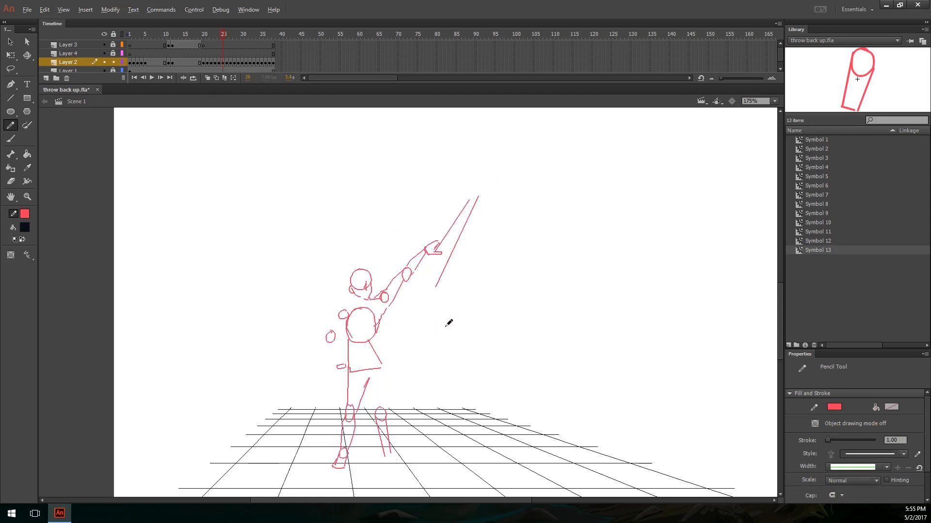
{"action": "key", "text": "period"}
{"action": "key", "text": "comma"}
{"action": "key", "text": "period"}
{"action": "key", "text": "comma"}
{"action": "key", "text": "period"}
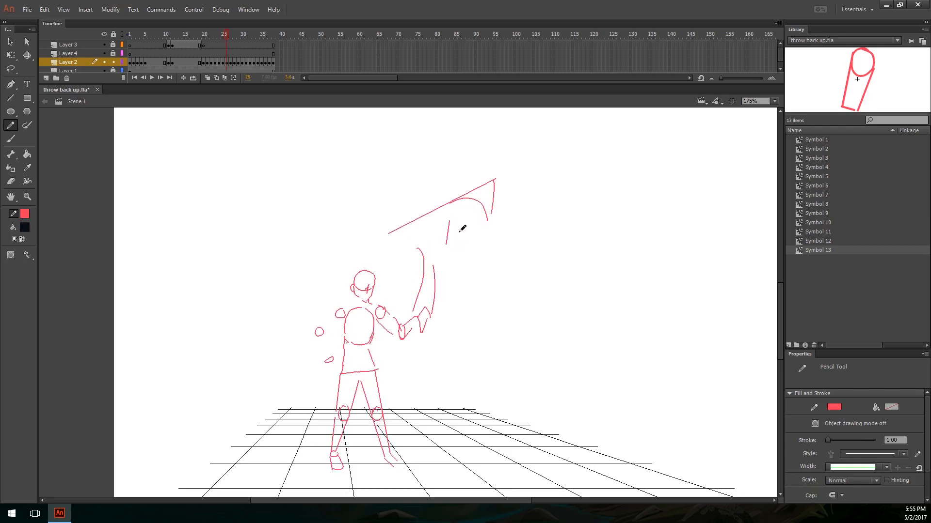
Step: Add a straight motion line slanting down from the spear shaft on frame 26 and compare it with the neighbouring frames
{"action": "key", "text": "n"}
{"action": "key", "text": "comma"}
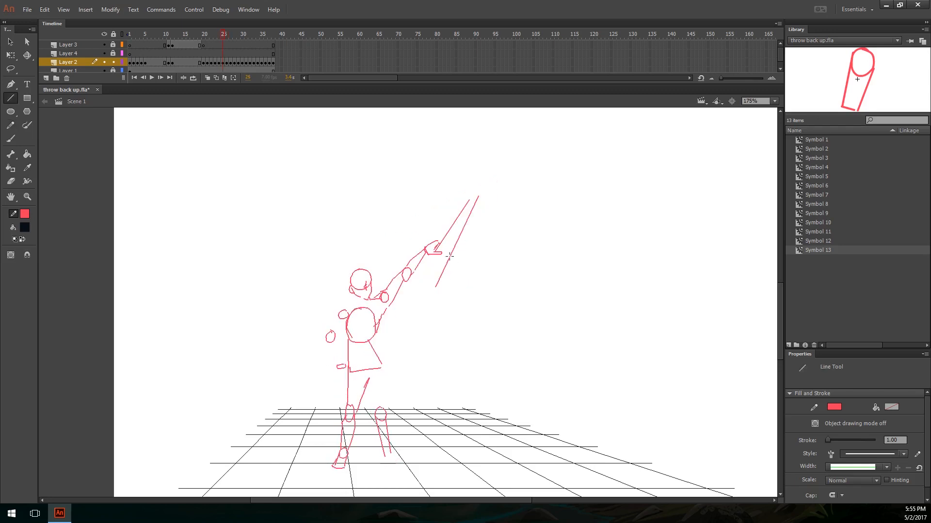
{"action": "key", "text": "period"}
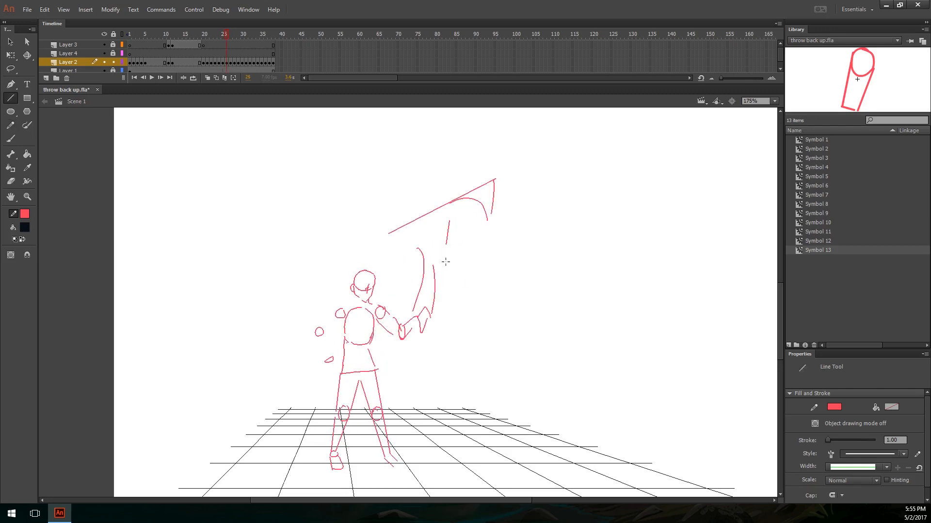
{"action": "key", "text": "comma"}
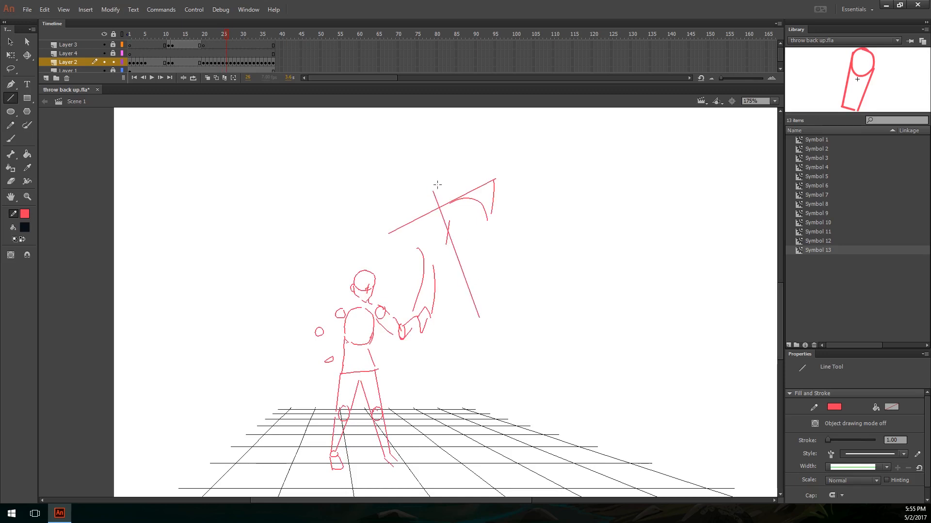
{"action": "key", "text": "period"}
{"action": "mouse_move", "coordinate": [455, 250]}
{"action": "left_mouse_down"}
{"action": "mouse_move", "coordinate": [439, 200]}
{"action": "mouse_move", "coordinate": [446, 213]}
{"action": "left_mouse_up"}
{"action": "key", "text": "comma"}
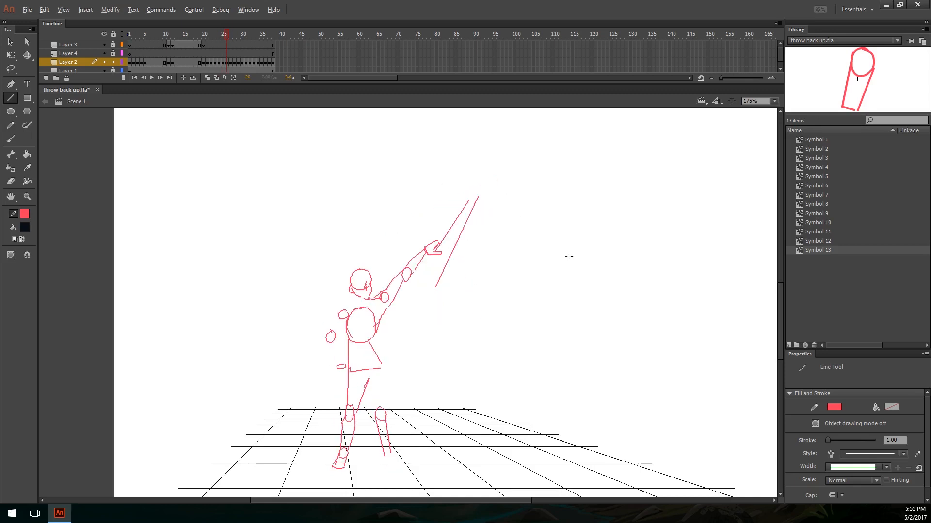
{"action": "key", "text": "period"}
{"action": "key", "text": "comma"}
{"action": "key", "text": "period"}
{"action": "key", "text": "period"}
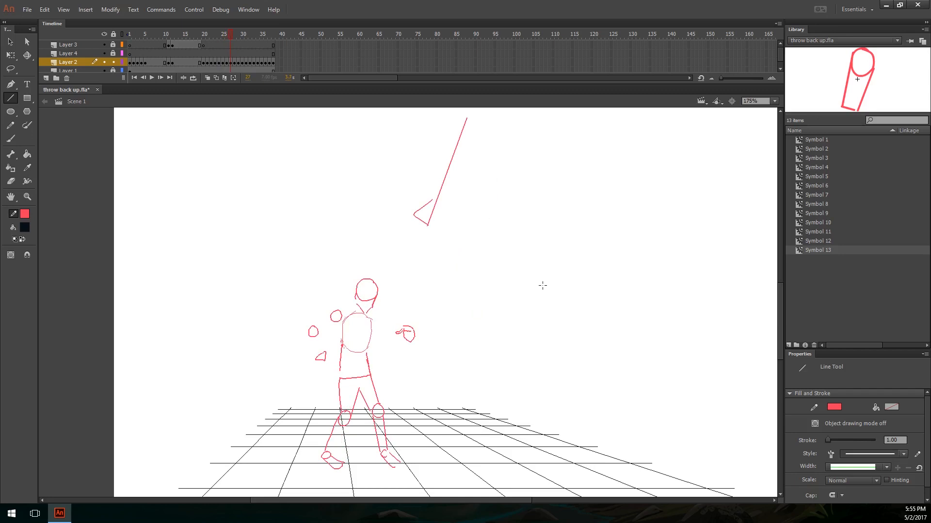
{"action": "key", "text": "comma"}
Step: Play the throw from frame 19 with the whole stage in view and stop at frame 32
{"action": "key", "text": "ctrl+minus"}
{"action": "left_click", "coordinate": [197, 36]}
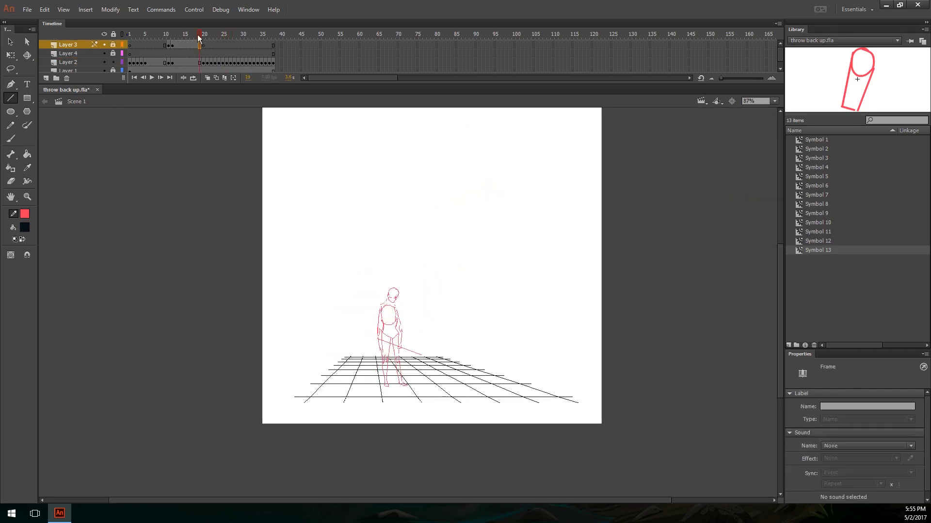
{"action": "key", "text": "Return"}
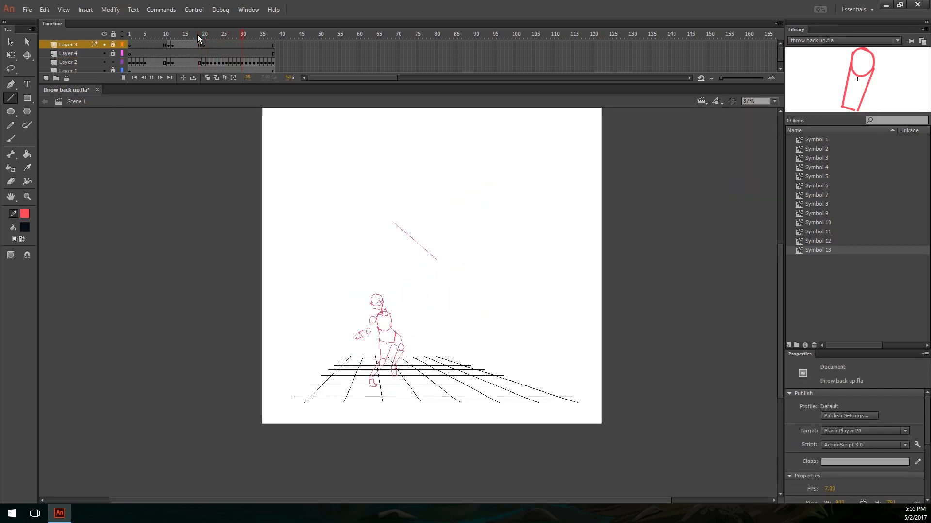
{"action": "key", "text": "Return"}
Step: Step back from frame 32 to frame 25 to examine how the pose changes after the release
{"action": "key", "text": "ctrl+equal"}
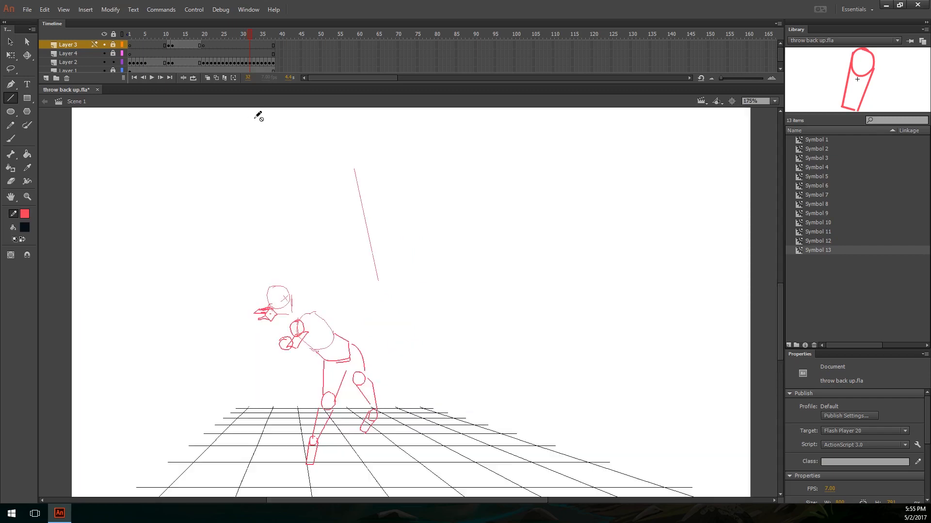
{"action": "key", "text": "comma"}
{"action": "key", "text": "comma"}
{"action": "key", "text": "comma"}
{"action": "key", "text": "comma"}
{"action": "key", "text": "comma"}
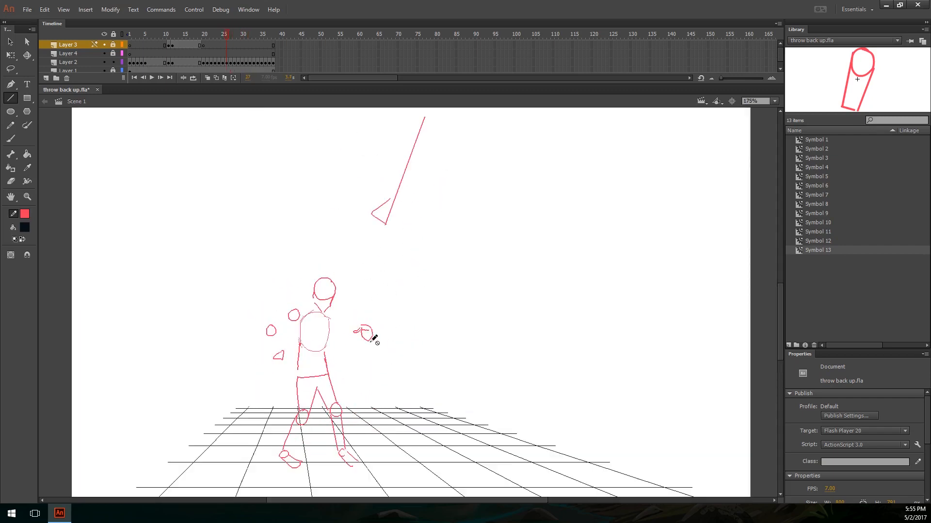
{"action": "key", "text": "comma"}
{"action": "key", "text": "comma"}
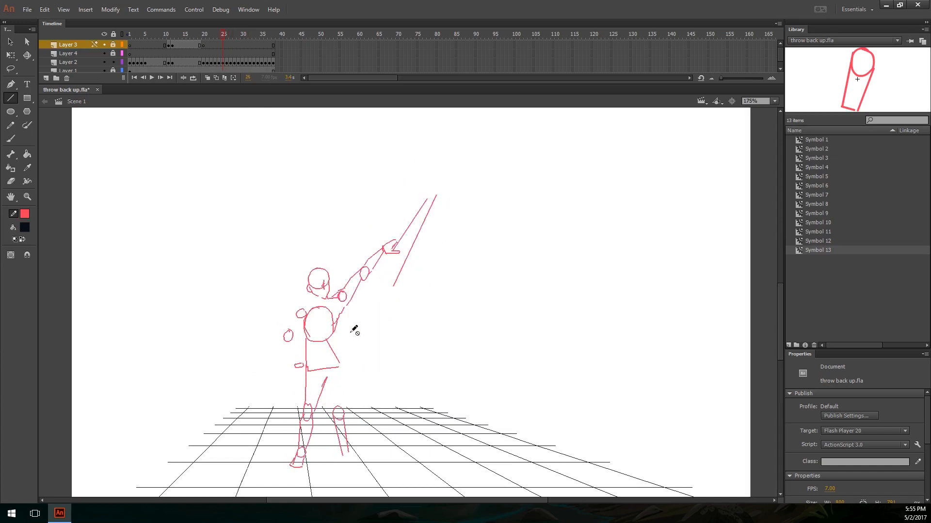
Step: Flip back and forth through the frames around the release, 25 to 28, to examine the figure's footing
{"action": "key", "text": "period"}
{"action": "key", "text": "comma"}
{"action": "key", "text": "period"}
{"action": "key", "text": "period"}
{"action": "key", "text": "period"}
{"action": "key", "text": "period"}
{"action": "key", "text": "period"}
{"action": "key", "text": "period"}
{"action": "key", "text": "period"}
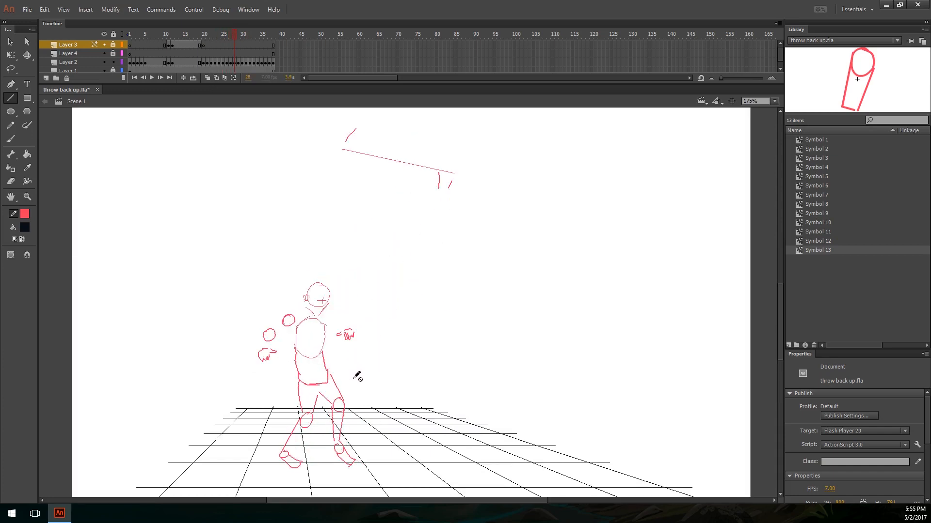
{"action": "key", "text": "v"}
{"action": "key", "text": "comma"}
{"action": "key", "text": "comma"}
{"action": "key", "text": "comma"}
{"action": "key", "text": "comma"}
{"action": "key", "text": "comma"}
{"action": "key", "text": "comma"}
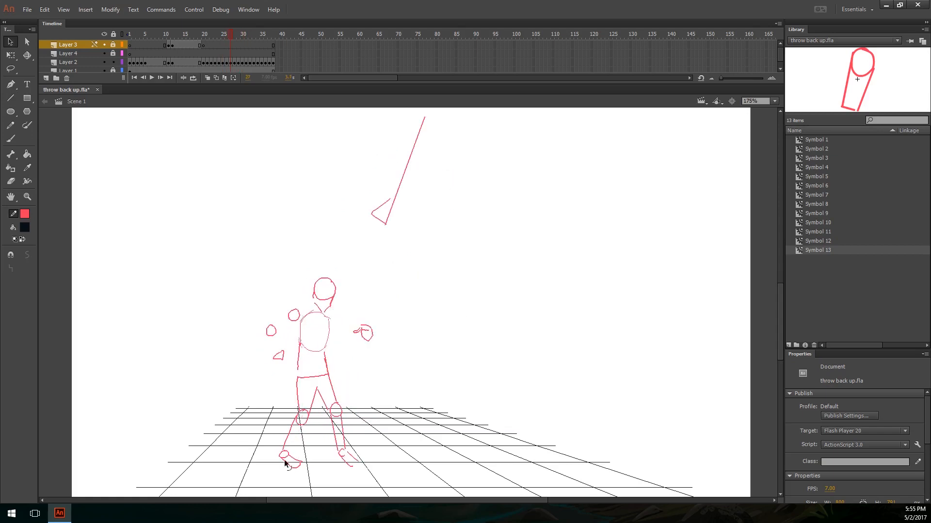
{"action": "key", "text": "y"}
{"action": "left_click", "coordinate": [318, 475]}
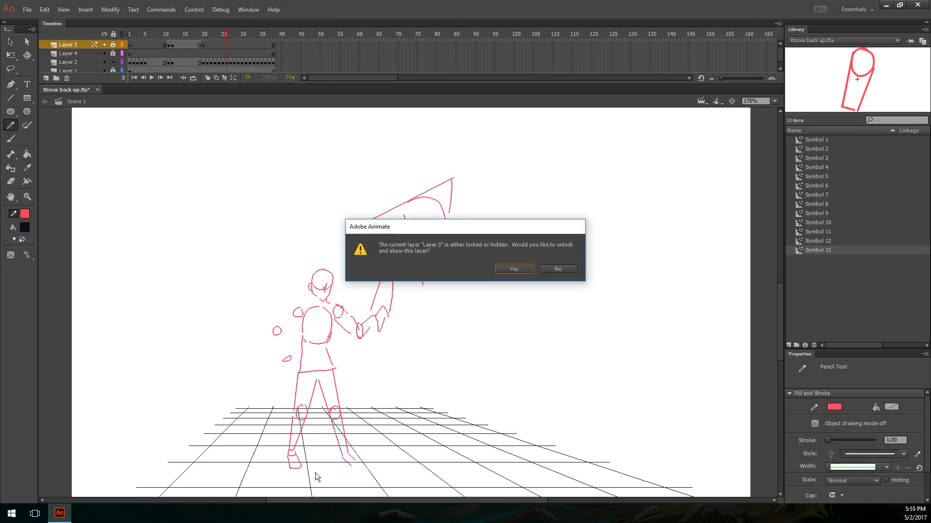
{"action": "left_click", "coordinate": [558, 269]}
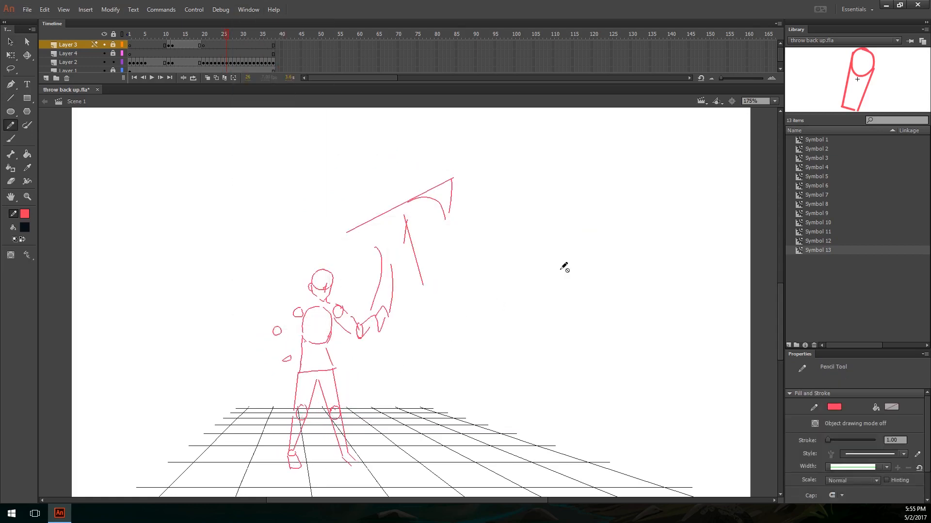
Step: Unlock Layer 4, select its frame 27, and set the pencil stroke colour to pink
{"action": "left_click", "coordinate": [113, 54]}
{"action": "left_click", "coordinate": [231, 53]}
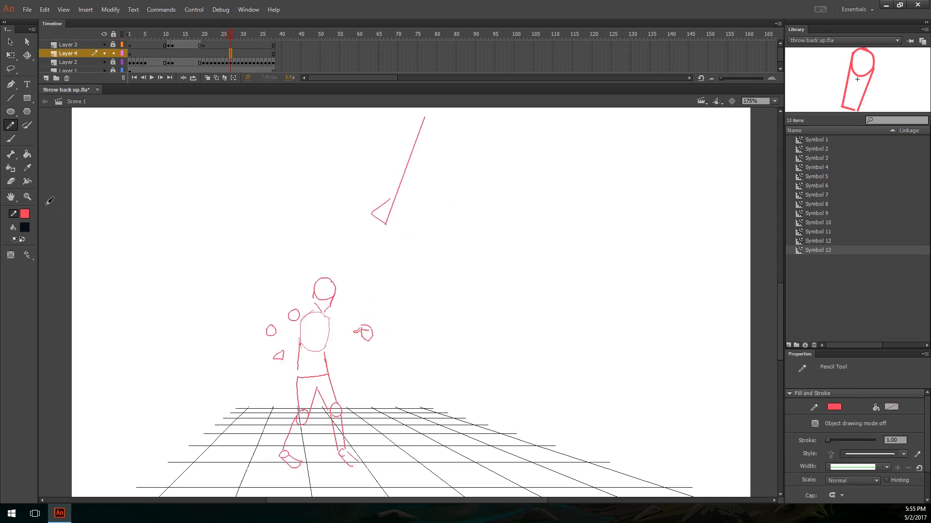
{"action": "left_click", "coordinate": [25, 213]}
{"action": "left_click", "coordinate": [145, 300]}
Step: Circle the figure's back foot on frame 27 and undo the annotation
{"action": "mouse_move", "coordinate": [331, 473]}
{"action": "left_mouse_down"}
{"action": "mouse_move", "coordinate": [262, 477]}
{"action": "mouse_move", "coordinate": [273, 471]}
{"action": "mouse_move", "coordinate": [276, 487]}
{"action": "mouse_move", "coordinate": [301, 459]}
{"action": "left_mouse_up"}
{"action": "key", "text": "ctrl+z"}
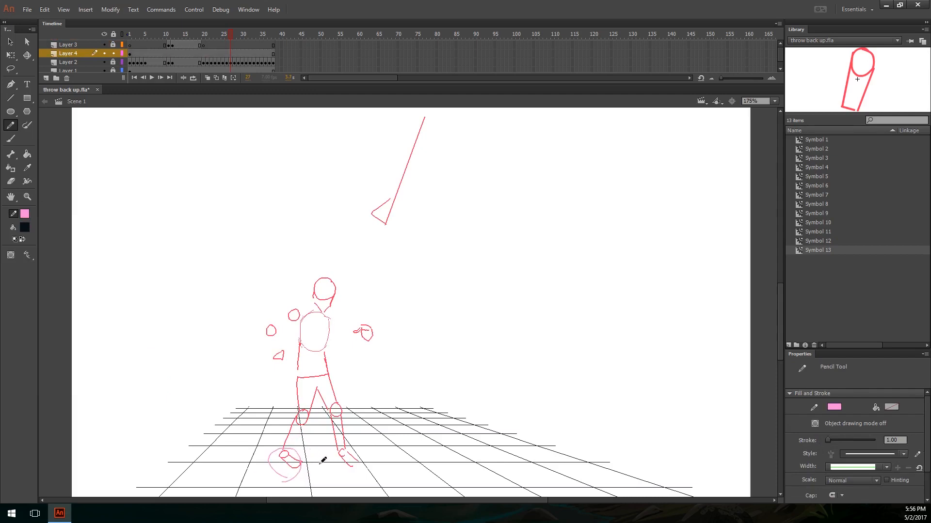
{"action": "key", "text": "ctrl+z"}
Step: Step forward to frame 30, then sketch annotation strokes along the figure's back leg and undo them
{"action": "key", "text": "period"}
{"action": "key", "text": "period"}
{"action": "key", "text": "period"}
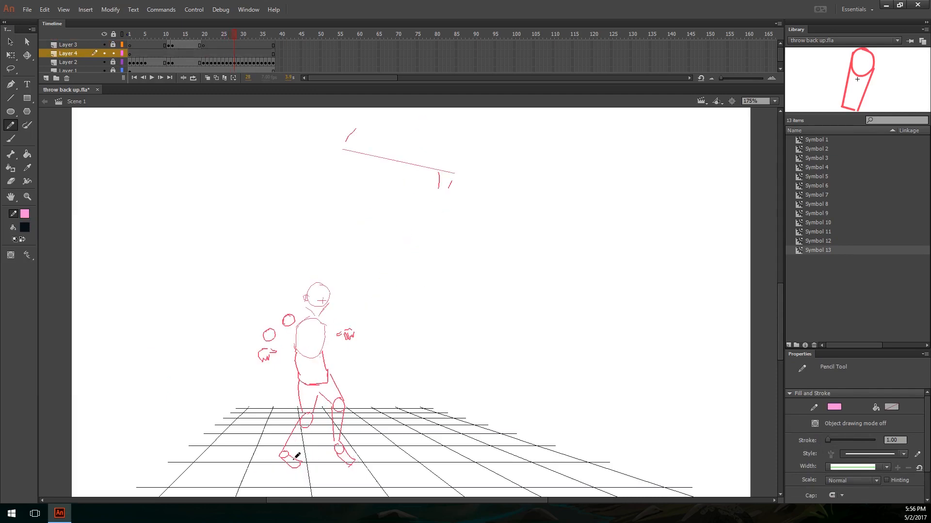
{"action": "mouse_move", "coordinate": [282, 476]}
{"action": "left_mouse_down"}
{"action": "mouse_move", "coordinate": [265, 460]}
{"action": "mouse_move", "coordinate": [280, 476]}
{"action": "mouse_move", "coordinate": [302, 460]}
{"action": "left_mouse_up"}
{"action": "key", "text": "ctrl+z"}
{"action": "key", "text": "ctrl+z"}
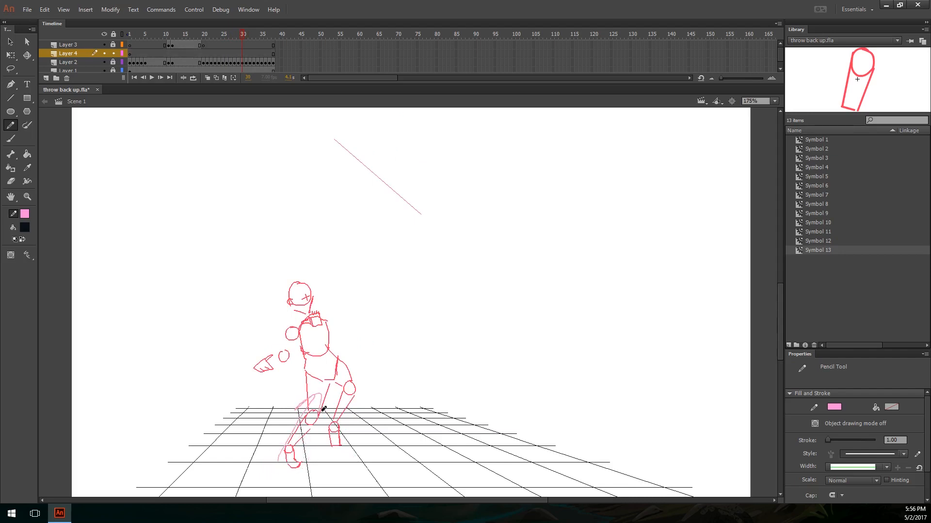
Step: Step forward from frame 30 to frame 34 to examine the follow-through
{"action": "key", "text": "period"}
{"action": "key", "text": "period"}
{"action": "key", "text": "period"}
{"action": "key", "text": "period"}
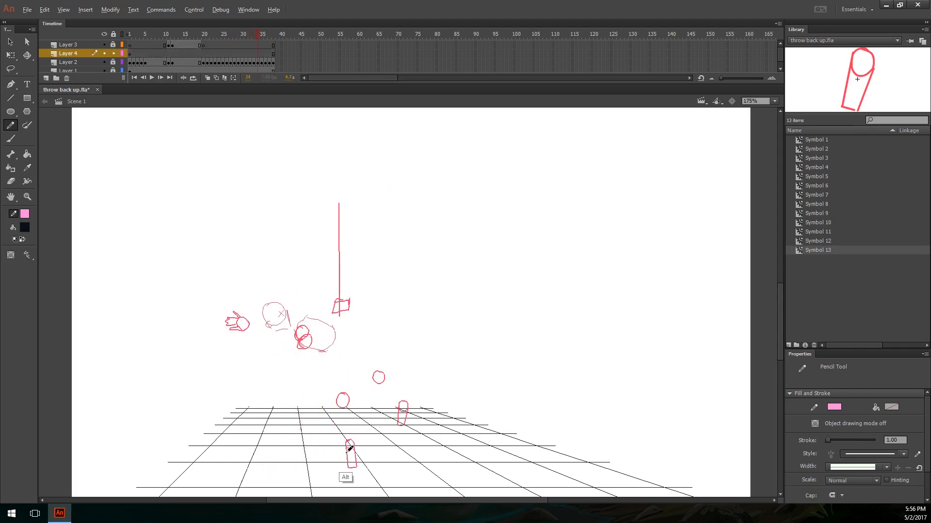
Step: Sketch annotation strokes around the figure's torso and arm on frame 34 and undo them
{"action": "mouse_move", "coordinate": [432, 381]}
{"action": "left_mouse_down"}
{"action": "mouse_move", "coordinate": [348, 307]}
{"action": "mouse_move", "coordinate": [366, 316]}
{"action": "left_mouse_up"}
{"action": "key", "text": "ctrl+z"}
{"action": "left_click_drag", "start_coordinate": [291, 340], "coordinate": [257, 382]}
{"action": "mouse_move", "coordinate": [319, 345]}
{"action": "left_mouse_down"}
{"action": "mouse_move", "coordinate": [281, 387]}
{"action": "mouse_move", "coordinate": [241, 412]}
{"action": "mouse_move", "coordinate": [280, 398]}
{"action": "left_mouse_up"}
{"action": "key", "text": "ctrl+z"}
{"action": "key", "text": "ctrl+z"}
{"action": "key", "text": "ctrl+z"}
Step: Sketch a circle with crossing lines below the torso and a stroke above the back foot on frame 34, and undo them
{"action": "left_click_drag", "start_coordinate": [318, 361], "coordinate": [312, 388]}
{"action": "left_click_drag", "start_coordinate": [300, 374], "coordinate": [326, 371]}
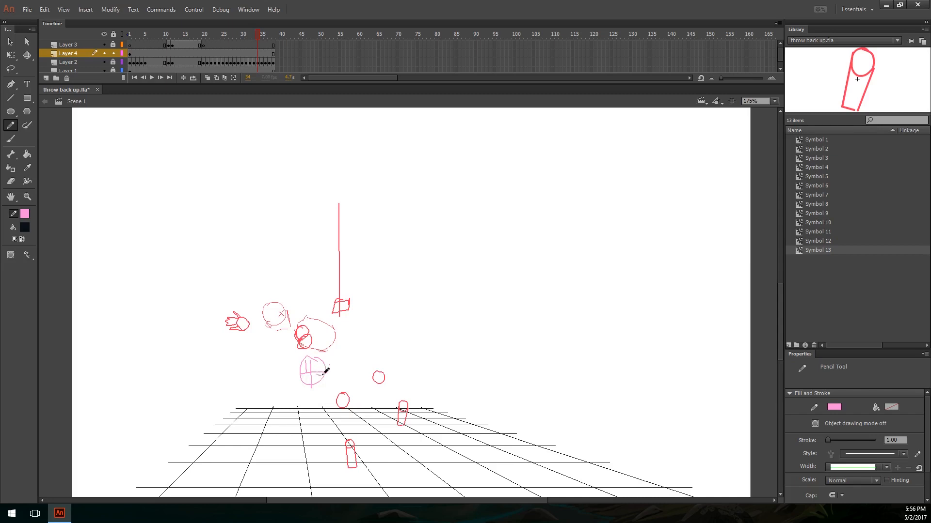
{"action": "left_click_drag", "start_coordinate": [355, 378], "coordinate": [354, 379]}
{"action": "key", "text": "ctrl+z"}
{"action": "key", "text": "ctrl+z"}
{"action": "mouse_move", "coordinate": [409, 404]}
{"action": "left_mouse_down"}
{"action": "mouse_move", "coordinate": [379, 429]}
{"action": "mouse_move", "coordinate": [411, 377]}
{"action": "mouse_move", "coordinate": [422, 379]}
{"action": "mouse_move", "coordinate": [444, 336]}
{"action": "left_mouse_up"}
{"action": "key", "text": "ctrl+z"}
{"action": "key", "text": "ctrl+z"}
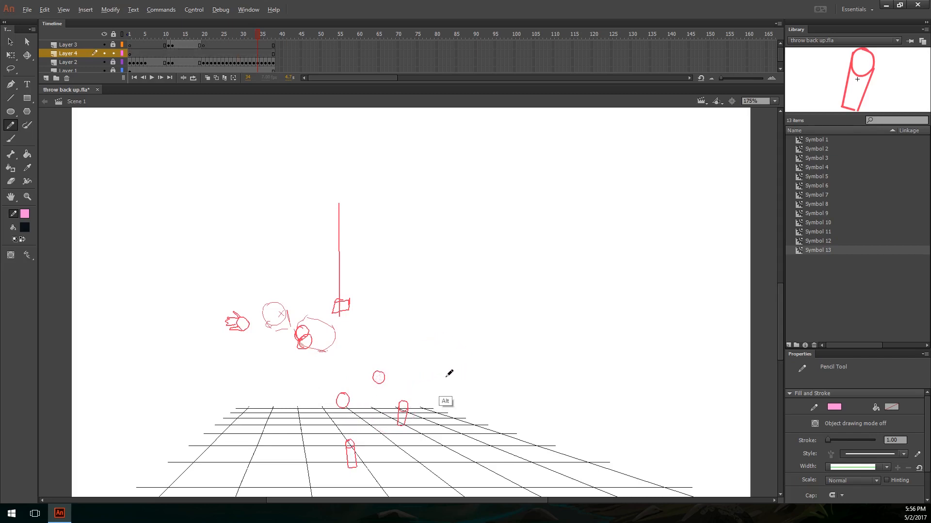
Step: Step forward to frame 36 and sketch the head, legs and arms over the pose, undoing the last arm strokes
{"action": "key", "text": "period"}
{"action": "key", "text": "period"}
{"action": "left_click_drag", "start_coordinate": [270, 318], "coordinate": [258, 335]}
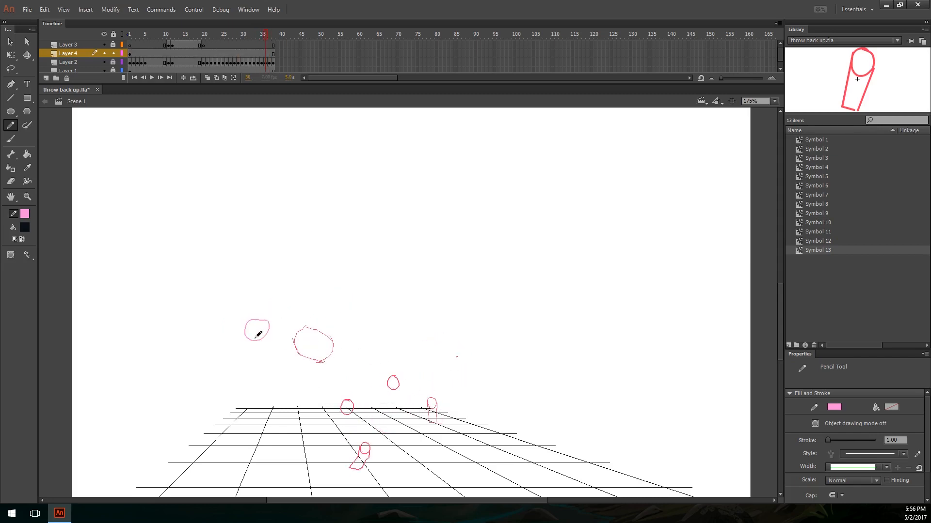
{"action": "mouse_move", "coordinate": [338, 367]}
{"action": "left_mouse_down"}
{"action": "mouse_move", "coordinate": [360, 457]}
{"action": "mouse_move", "coordinate": [361, 447]}
{"action": "left_mouse_up"}
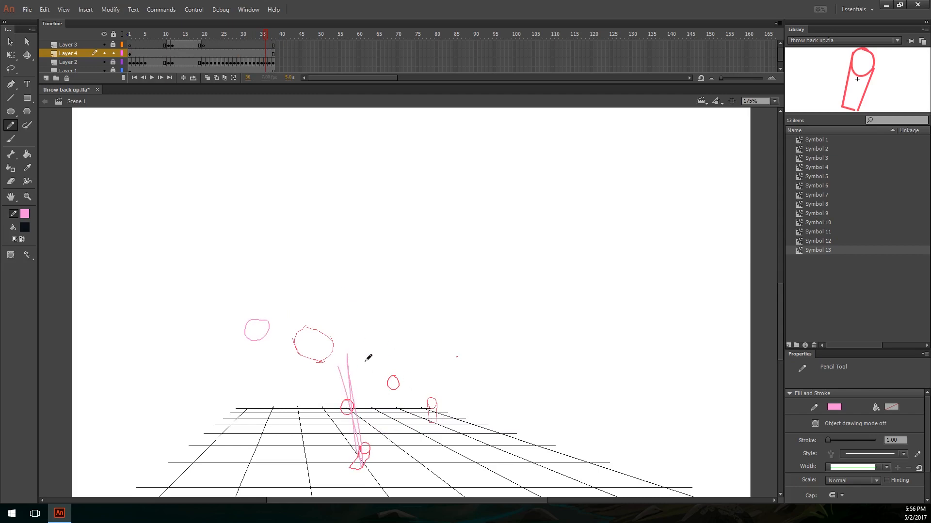
{"action": "left_click_drag", "start_coordinate": [358, 357], "coordinate": [444, 389]}
{"action": "mouse_move", "coordinate": [284, 343]}
{"action": "left_mouse_down"}
{"action": "mouse_move", "coordinate": [224, 353]}
{"action": "mouse_move", "coordinate": [216, 341]}
{"action": "left_mouse_up"}
{"action": "mouse_move", "coordinate": [287, 349]}
{"action": "left_mouse_down"}
{"action": "mouse_move", "coordinate": [328, 312]}
{"action": "mouse_move", "coordinate": [318, 295]}
{"action": "left_mouse_up"}
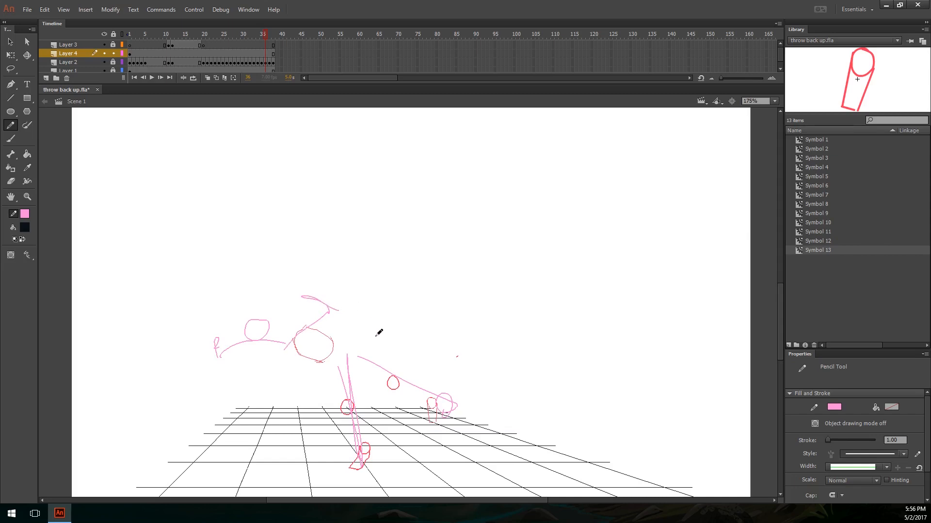
{"action": "key", "text": "ctrl+z"}
{"action": "left_click_drag", "start_coordinate": [288, 350], "coordinate": [326, 315]}
{"action": "key", "text": "ctrl+z"}
Step: Step back through the frames before 36 to compare the sketched pose with the earlier poses
{"action": "key", "text": "comma"}
{"action": "key", "text": "comma"}
{"action": "key", "text": "comma"}
{"action": "key", "text": "comma"}
{"action": "key", "text": "comma"}
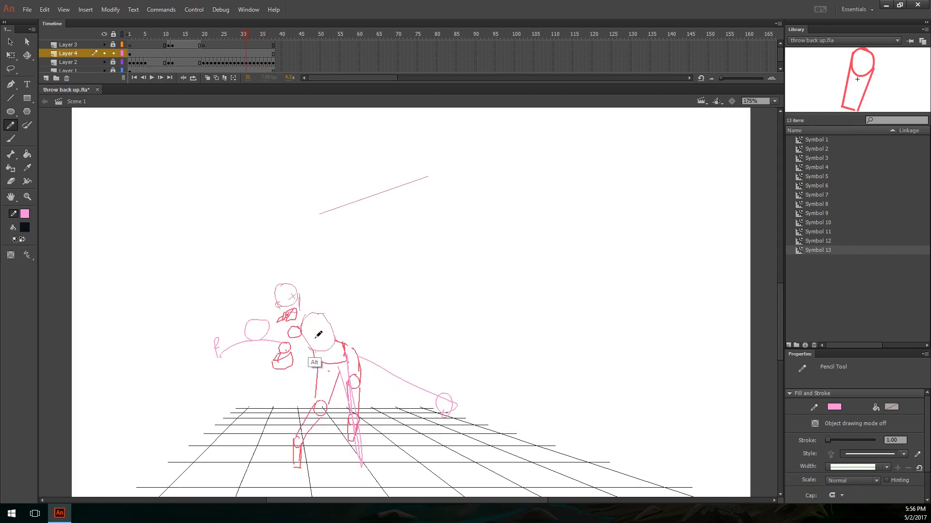
{"action": "key", "text": "comma"}
{"action": "key", "text": "comma"}
{"action": "key", "text": "comma"}
{"action": "key", "text": "comma"}
{"action": "key", "text": "comma"}
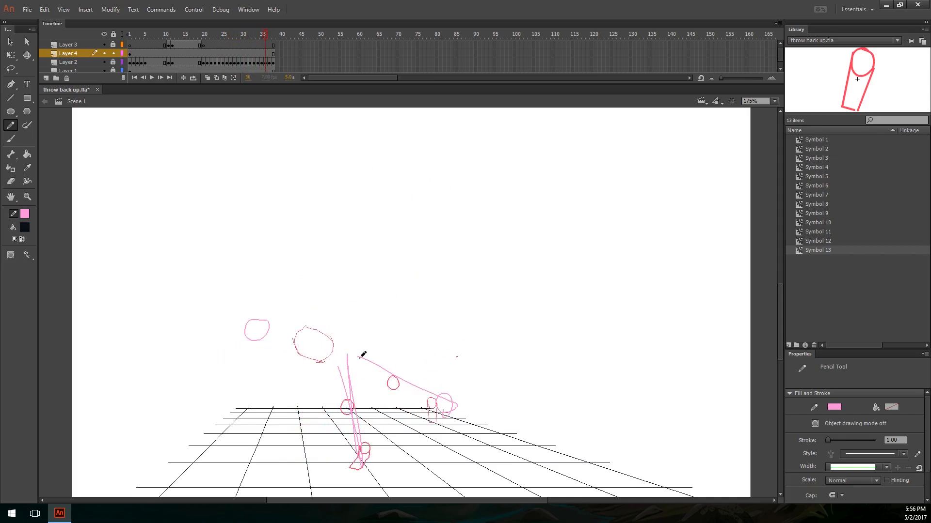
Step: Draw trial lines through the figure on frame 36 and undo them together with the pink pose sketch
{"action": "mouse_move", "coordinate": [211, 334]}
{"action": "left_mouse_down"}
{"action": "mouse_move", "coordinate": [359, 370]}
{"action": "mouse_move", "coordinate": [444, 403]}
{"action": "left_mouse_up"}
{"action": "mouse_move", "coordinate": [236, 350]}
{"action": "left_mouse_down"}
{"action": "mouse_move", "coordinate": [323, 296]}
{"action": "mouse_move", "coordinate": [455, 362]}
{"action": "mouse_move", "coordinate": [474, 349]}
{"action": "left_mouse_up"}
{"action": "key", "text": "ctrl+z"}
{"action": "key", "text": "ctrl+z"}
{"action": "key", "text": "ctrl+z"}
{"action": "key", "text": "ctrl+z"}
{"action": "key", "text": "ctrl+z"}
{"action": "key", "text": "ctrl+z"}
{"action": "key", "text": "ctrl+z"}
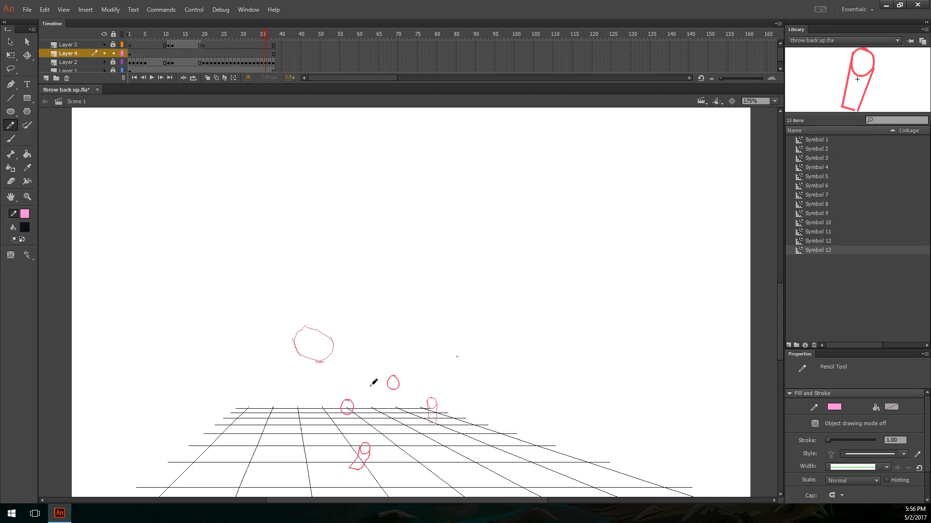
{"action": "left_click_drag", "start_coordinate": [412, 401], "coordinate": [408, 327]}
{"action": "key", "text": "ctrl+equal"}
{"action": "left_click_drag", "start_coordinate": [415, 362], "coordinate": [441, 369]}
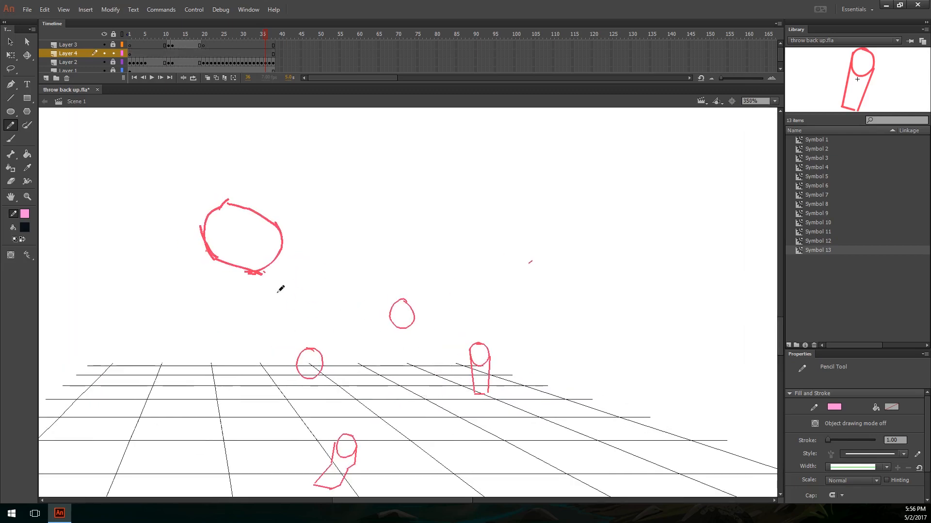
{"action": "key", "text": "ctrl+equal"}
{"action": "left_click_drag", "start_coordinate": [226, 288], "coordinate": [372, 321]}
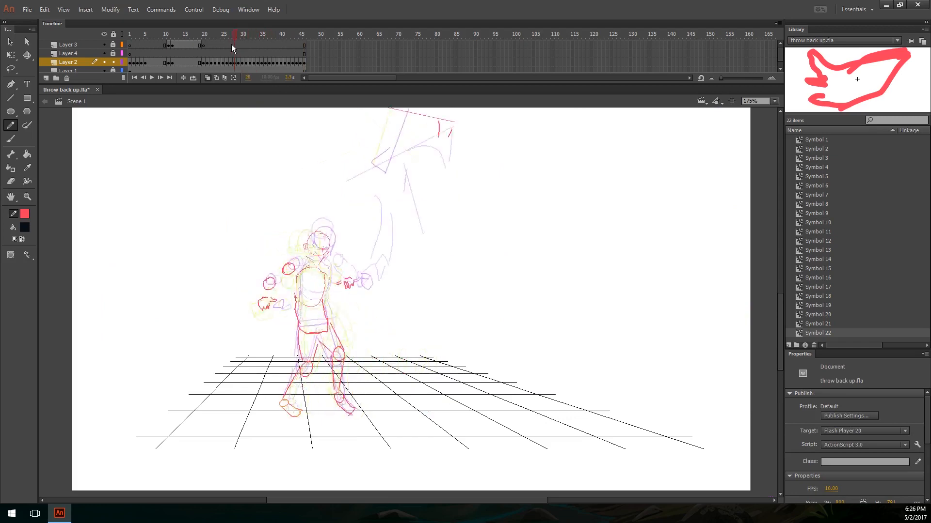
Step: Scrub to frame 45 and examine the figure's pose near the end of the animation
{"action": "left_click_drag", "start_coordinate": [231, 45], "coordinate": [299, 50]}
{"action": "key", "text": "v"}
{"action": "key", "text": "ctrl+equal"}
{"action": "left_click_drag", "start_coordinate": [409, 338], "coordinate": [327, 252]}
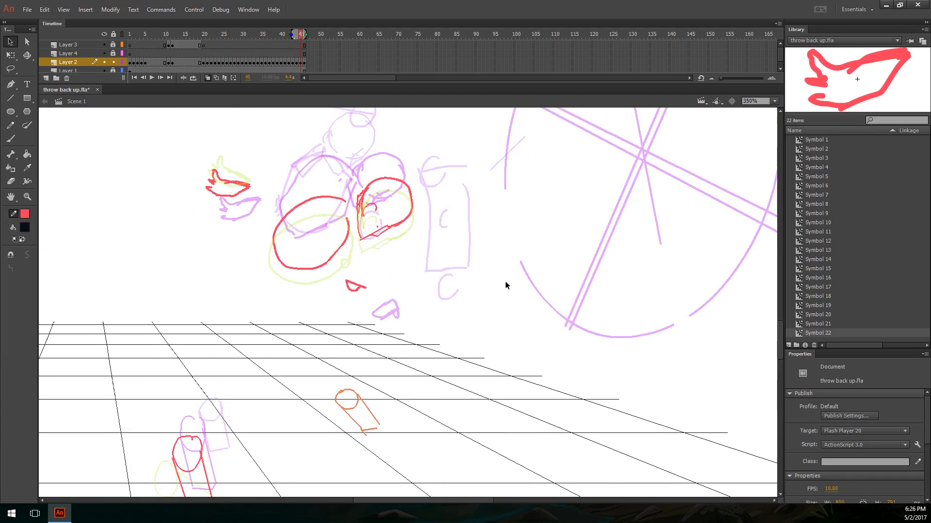
Step: Save the document throw back up.fla, cancelling the first Save As attempt
{"action": "key", "text": "q"}
{"action": "key", "text": "ctrl+s"}
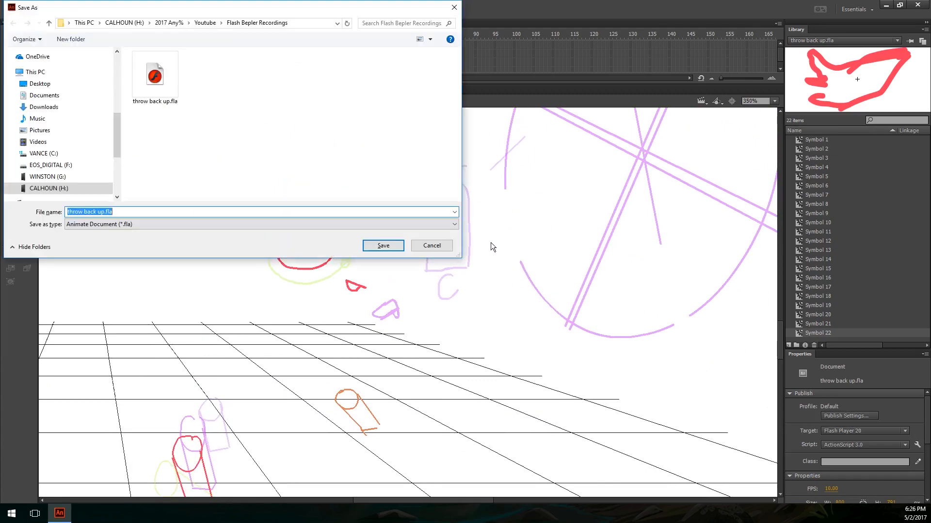
{"action": "left_click", "coordinate": [433, 246]}
{"action": "key", "text": "y"}
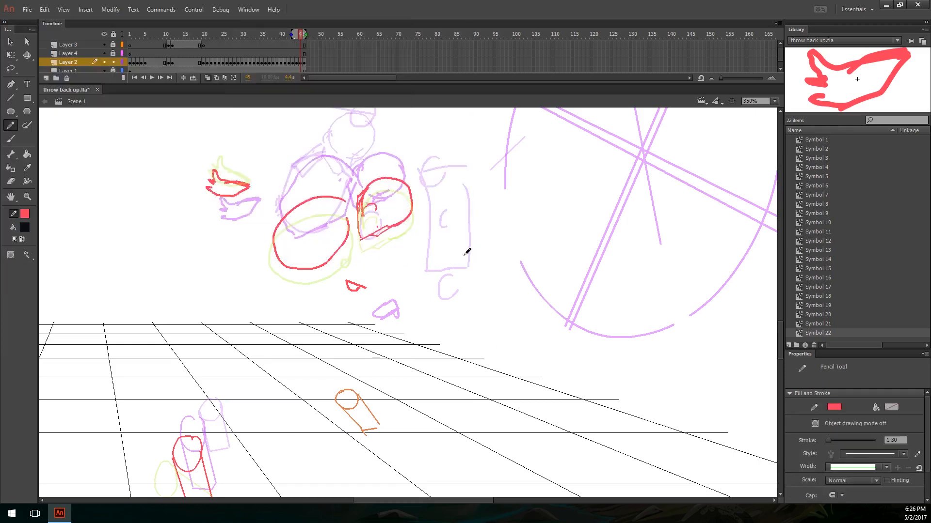
{"action": "key", "text": "ctrl+s"}
{"action": "key", "text": "ctrl+minus"}
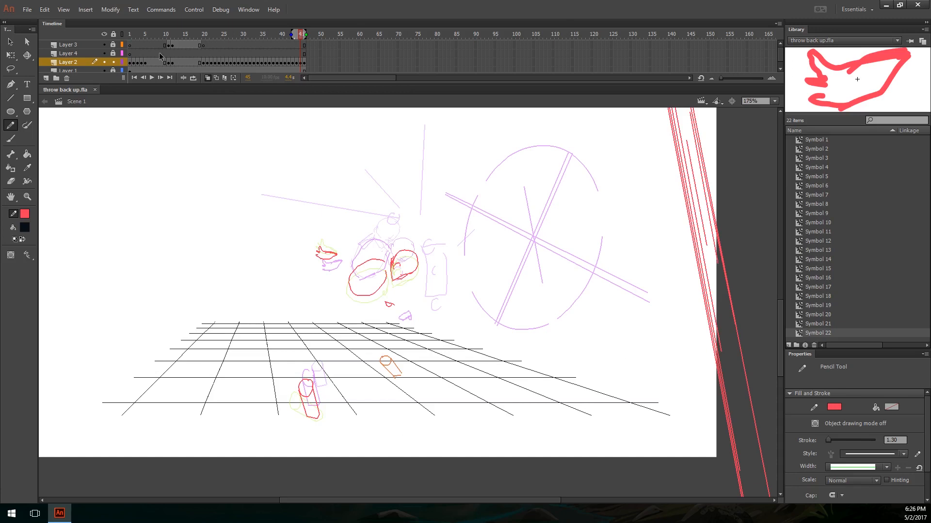
Step: Lock Layer 2, unlock and select Layer 4, and set the pencil stroke colour to light blue
{"action": "left_click", "coordinate": [113, 62]}
{"action": "left_click", "coordinate": [114, 54]}
{"action": "left_click", "coordinate": [82, 53]}
{"action": "left_click", "coordinate": [24, 214]}
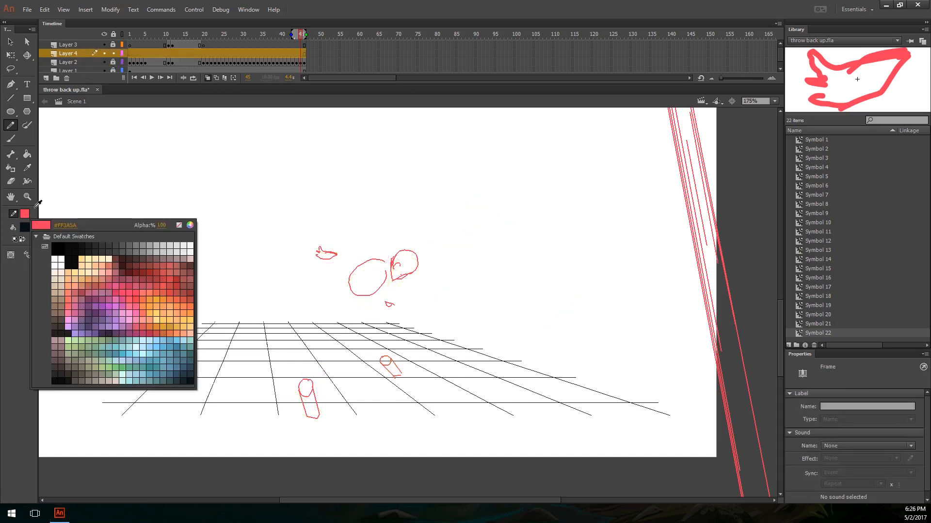
{"action": "left_click", "coordinate": [168, 358]}
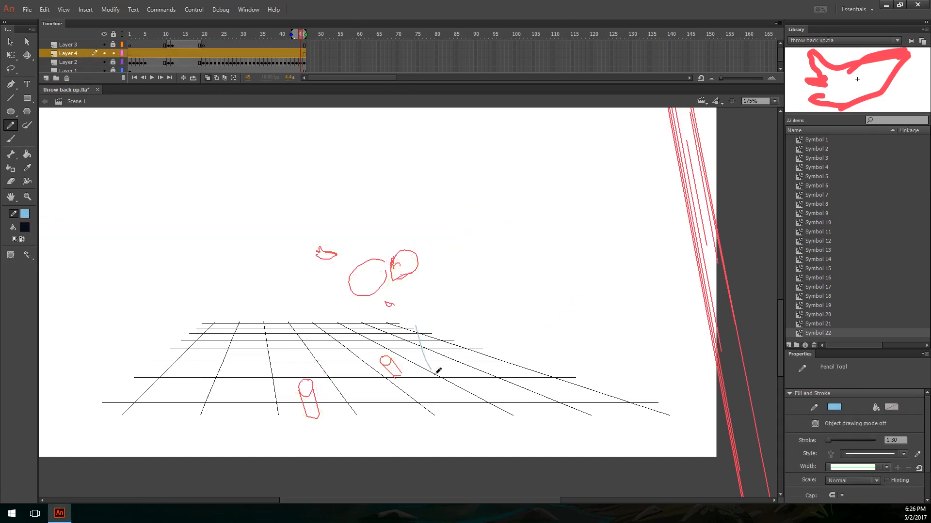
Step: Set the pencil stroke size to 1.90, drawing and undoing test strokes on the canvas
{"action": "left_click_drag", "start_coordinate": [435, 375], "coordinate": [437, 378]}
{"action": "key", "text": "ctrl+z"}
{"action": "key", "text": "ctrl+minus"}
{"action": "key", "text": "ctrl+equal"}
{"action": "left_click_drag", "start_coordinate": [468, 312], "coordinate": [449, 315]}
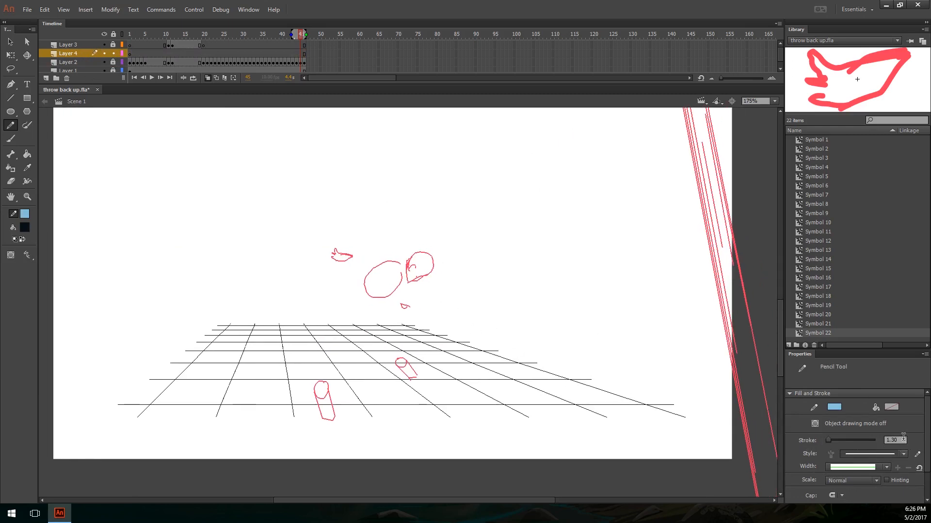
{"action": "left_click", "coordinate": [895, 439]}
{"action": "key", "text": "Return"}
{"action": "left_click_drag", "start_coordinate": [470, 260], "coordinate": [499, 323]}
{"action": "key", "text": "ctrl+z"}
{"action": "key", "text": "ctrl+equal"}
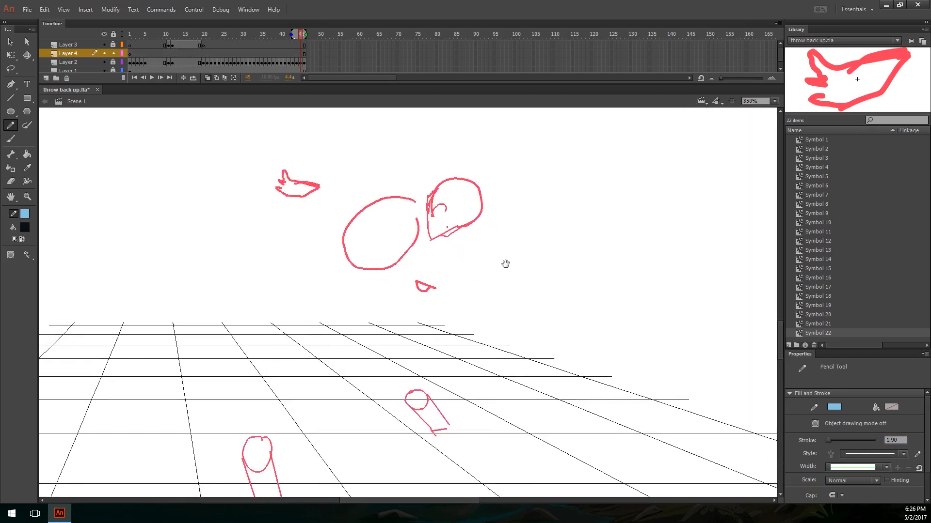
{"action": "left_click_drag", "start_coordinate": [505, 264], "coordinate": [506, 264]}
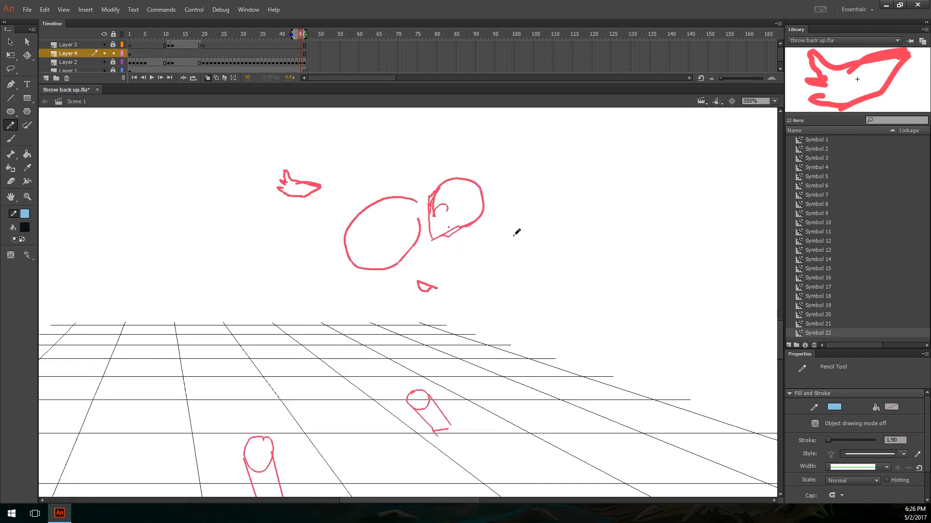
Step: Play the throw, restart playback from frame 24, and stop at frame 35 to examine the follow-through
{"action": "key", "text": "ctrl+minus"}
{"action": "left_click", "coordinate": [213, 39]}
{"action": "key", "text": "Return"}
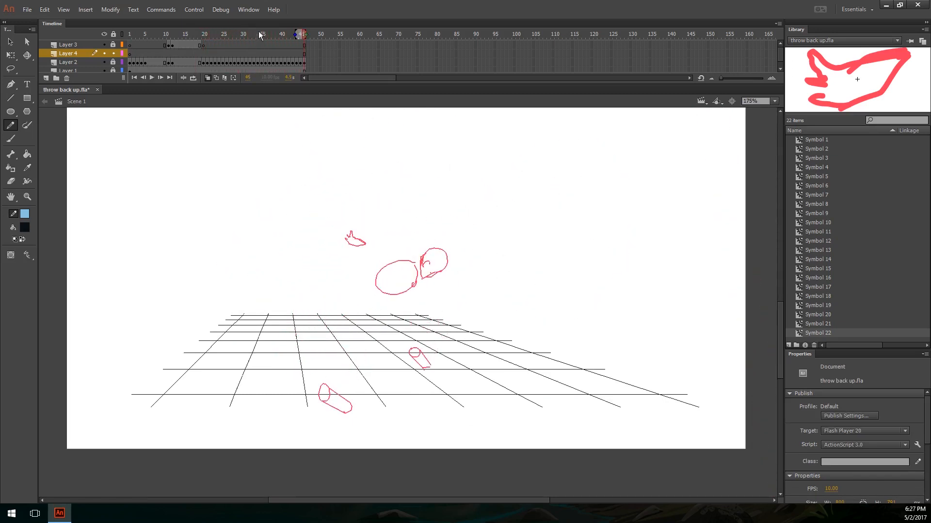
{"action": "left_click", "coordinate": [219, 35]}
{"action": "key", "text": "ctrl+equal"}
{"action": "left_click_drag", "start_coordinate": [527, 270], "coordinate": [547, 322]}
{"action": "left_click_drag", "start_coordinate": [435, 211], "coordinate": [471, 246]}
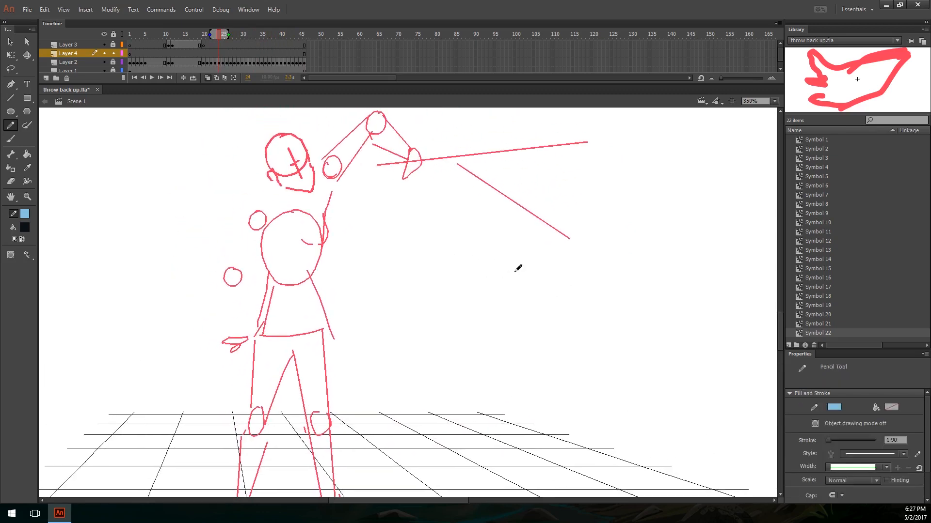
{"action": "key", "text": "Return"}
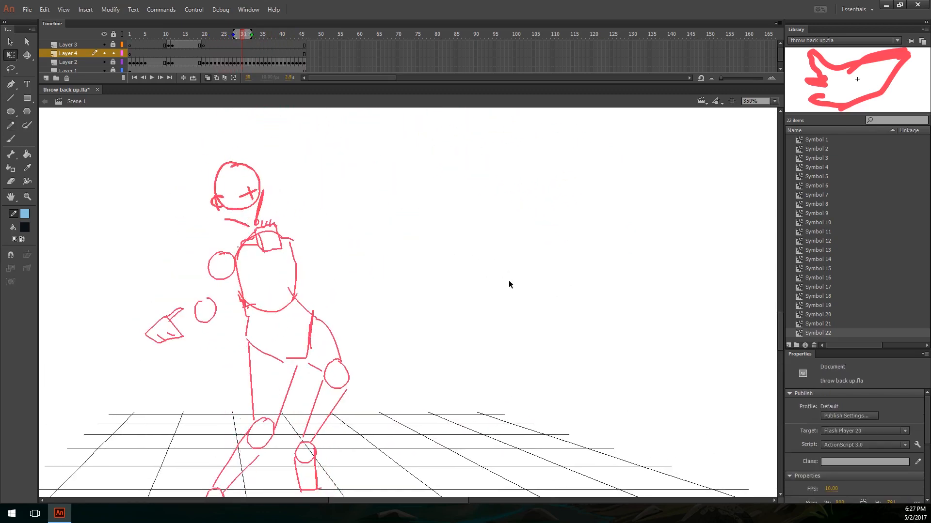
{"action": "key", "text": "Return"}
{"action": "mouse_move", "coordinate": [382, 228]}
{"action": "left_mouse_down"}
{"action": "mouse_move", "coordinate": [430, 261]}
{"action": "mouse_move", "coordinate": [393, 222]}
{"action": "mouse_move", "coordinate": [416, 231]}
{"action": "left_mouse_up"}
Step: Sketch trial pencil annotations around the figure's head, reaching hand and torso on frame 35, and undo them
{"action": "key", "text": "shift+y"}
{"action": "key", "text": "ctrl+minus"}
{"action": "left_click_drag", "start_coordinate": [434, 308], "coordinate": [485, 302]}
{"action": "key", "text": "ctrl+z"}
{"action": "key", "text": "ctrl+equal"}
{"action": "mouse_move", "coordinate": [495, 239]}
{"action": "left_mouse_down"}
{"action": "mouse_move", "coordinate": [436, 236]}
{"action": "mouse_move", "coordinate": [493, 239]}
{"action": "left_mouse_up"}
{"action": "key", "text": "ctrl+z"}
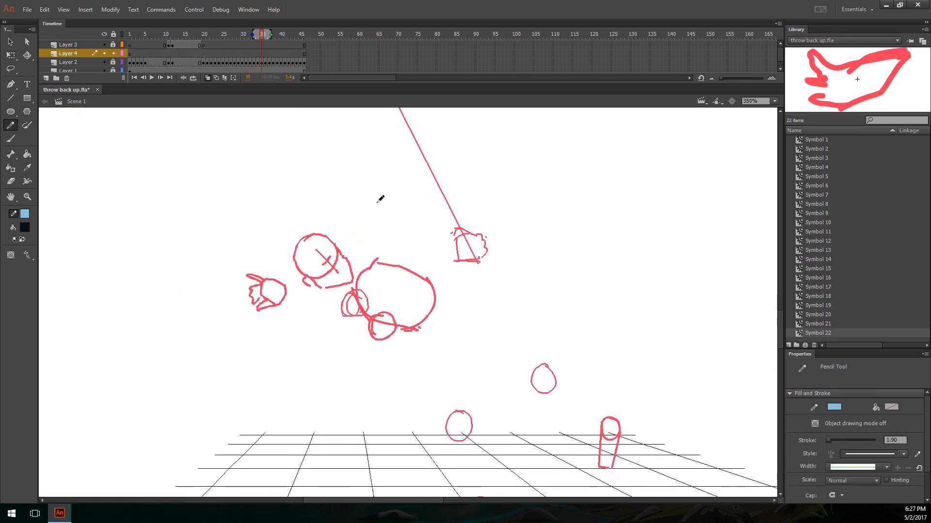
{"action": "left_click_drag", "start_coordinate": [397, 245], "coordinate": [320, 237]}
{"action": "left_click_drag", "start_coordinate": [246, 246], "coordinate": [188, 249]}
{"action": "left_click_drag", "start_coordinate": [233, 223], "coordinate": [219, 277]}
{"action": "mouse_move", "coordinate": [444, 294]}
{"action": "left_mouse_down"}
{"action": "mouse_move", "coordinate": [486, 306]}
{"action": "mouse_move", "coordinate": [481, 316]}
{"action": "left_mouse_up"}
{"action": "key", "text": "ctrl+z"}
{"action": "key", "text": "ctrl+z"}
{"action": "key", "text": "ctrl+z"}
Step: Draw a whip with a narrow handle and a long S-curved lash in the empty area beside the figure
{"action": "left_click_drag", "start_coordinate": [549, 263], "coordinate": [305, 319]}
{"action": "left_click_drag", "start_coordinate": [460, 234], "coordinate": [450, 333]}
{"action": "mouse_move", "coordinate": [450, 334]}
{"action": "left_mouse_down"}
{"action": "mouse_move", "coordinate": [468, 243]}
{"action": "mouse_move", "coordinate": [459, 234]}
{"action": "left_mouse_up"}
{"action": "left_click_drag", "start_coordinate": [470, 279], "coordinate": [452, 374]}
{"action": "mouse_move", "coordinate": [447, 328]}
{"action": "left_mouse_down"}
{"action": "mouse_move", "coordinate": [538, 158]}
{"action": "mouse_move", "coordinate": [521, 136]}
{"action": "left_mouse_up"}
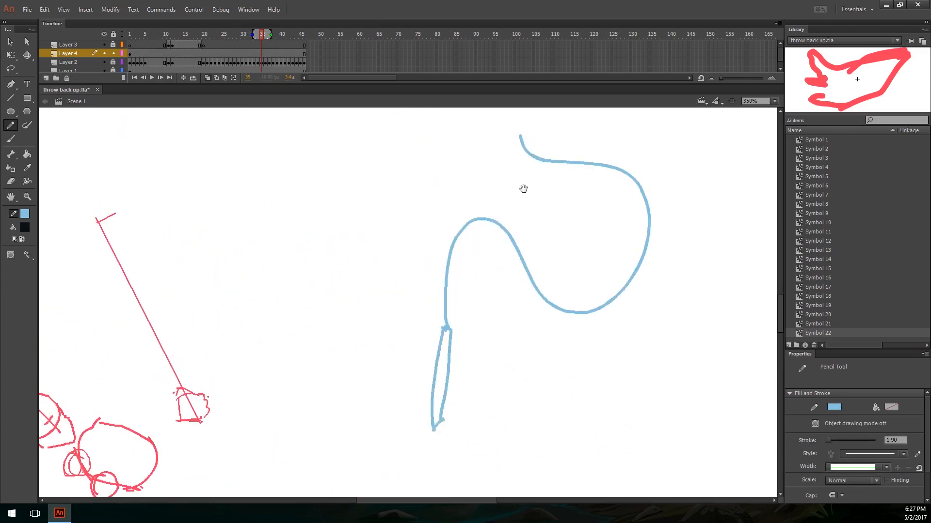
Step: Add short crack lines just above the whip's tip and undo the surplus stroke
{"action": "left_click_drag", "start_coordinate": [524, 189], "coordinate": [516, 259]}
{"action": "left_click_drag", "start_coordinate": [501, 175], "coordinate": [515, 189]}
{"action": "left_click_drag", "start_coordinate": [519, 189], "coordinate": [522, 173]}
{"action": "left_click_drag", "start_coordinate": [568, 261], "coordinate": [538, 246]}
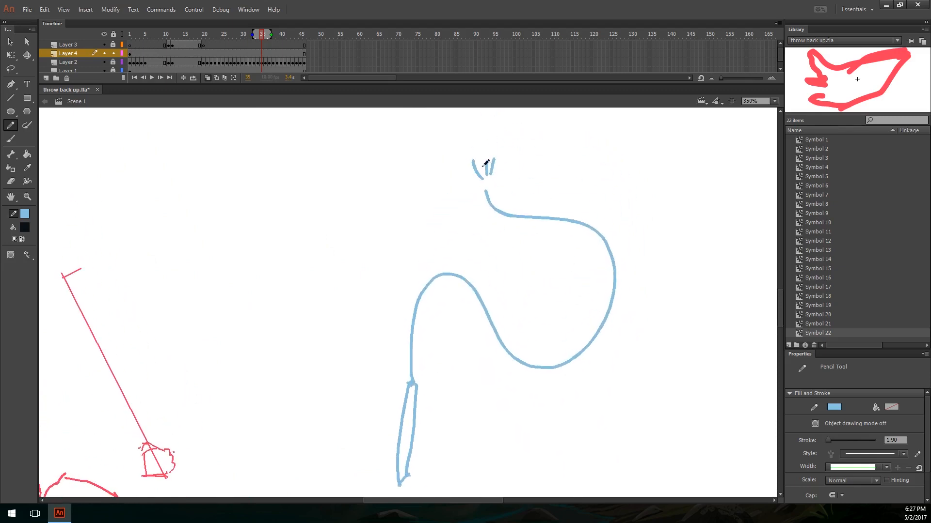
{"action": "left_click_drag", "start_coordinate": [507, 177], "coordinate": [494, 191]}
{"action": "key", "text": "ctrl+z"}
Step: Try a stroke beside the whip and a horizontal arrow above its tip, and undo both
{"action": "mouse_move", "coordinate": [425, 399]}
{"action": "left_mouse_down"}
{"action": "mouse_move", "coordinate": [440, 340]}
{"action": "mouse_move", "coordinate": [457, 397]}
{"action": "mouse_move", "coordinate": [452, 457]}
{"action": "left_mouse_up"}
{"action": "mouse_move", "coordinate": [372, 239]}
{"action": "left_mouse_down"}
{"action": "mouse_move", "coordinate": [421, 225]}
{"action": "mouse_move", "coordinate": [431, 243]}
{"action": "left_mouse_up"}
{"action": "key", "text": "ctrl+z"}
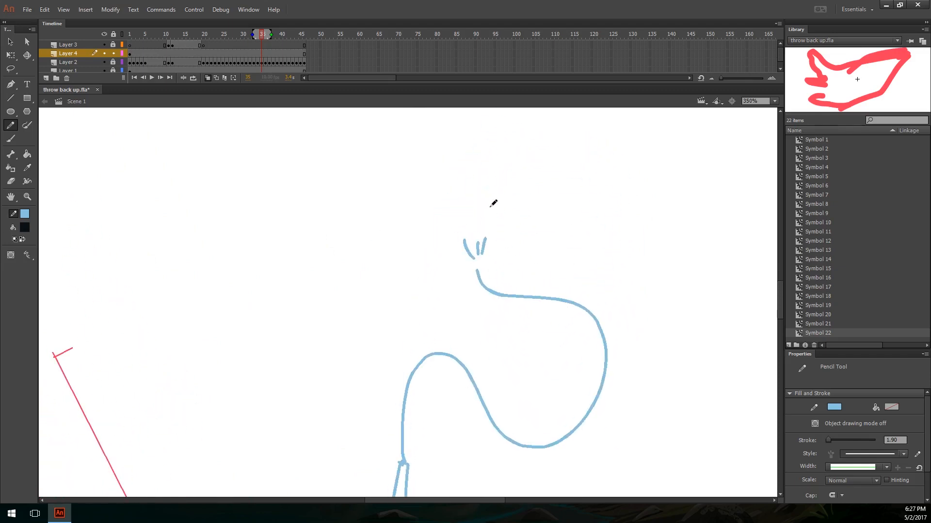
{"action": "mouse_move", "coordinate": [425, 202]}
{"action": "left_mouse_down"}
{"action": "mouse_move", "coordinate": [584, 193]}
{"action": "mouse_move", "coordinate": [567, 180]}
{"action": "mouse_move", "coordinate": [574, 207]}
{"action": "left_mouse_up"}
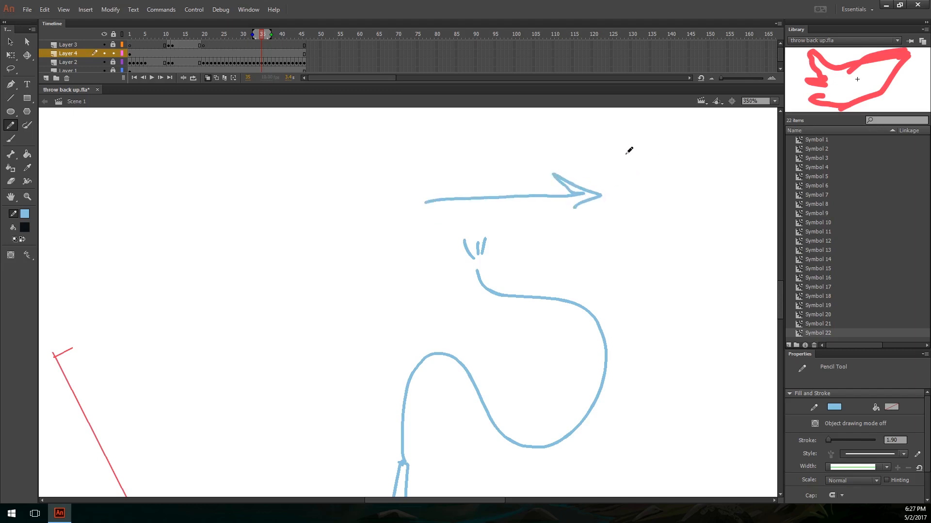
{"action": "key", "text": "ctrl+z"}
Step: Write "768 mph" above the whip's tip and undo the trial underline strokes
{"action": "left_click_drag", "start_coordinate": [604, 155], "coordinate": [609, 193]}
{"action": "mouse_move", "coordinate": [636, 156]}
{"action": "left_mouse_down"}
{"action": "mouse_move", "coordinate": [645, 171]}
{"action": "mouse_move", "coordinate": [739, 176]}
{"action": "left_mouse_up"}
{"action": "left_click_drag", "start_coordinate": [520, 213], "coordinate": [756, 204]}
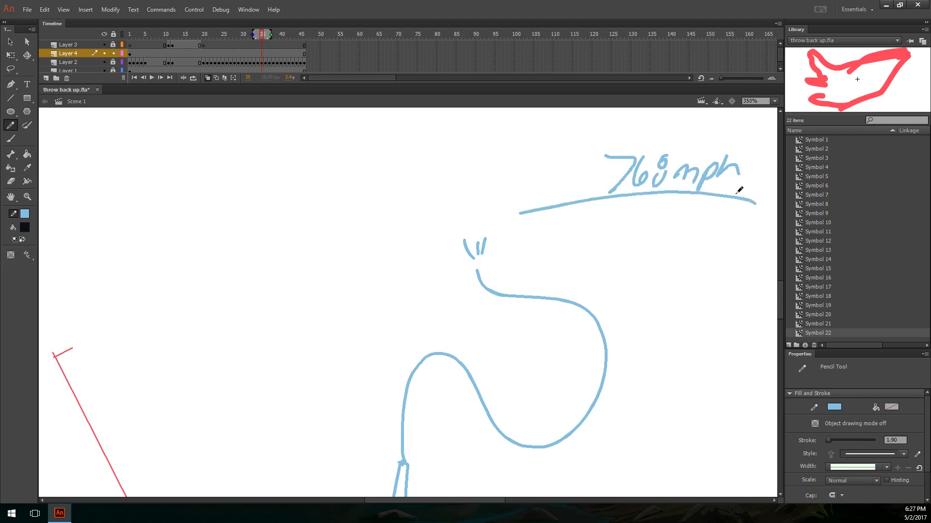
{"action": "key", "text": "ctrl+z"}
{"action": "mouse_move", "coordinate": [601, 201]}
{"action": "left_mouse_down"}
{"action": "mouse_move", "coordinate": [645, 212]}
{"action": "mouse_move", "coordinate": [626, 197]}
{"action": "mouse_move", "coordinate": [663, 197]}
{"action": "left_mouse_up"}
{"action": "key", "text": "ctrl+z"}
{"action": "key", "text": "ctrl+z"}
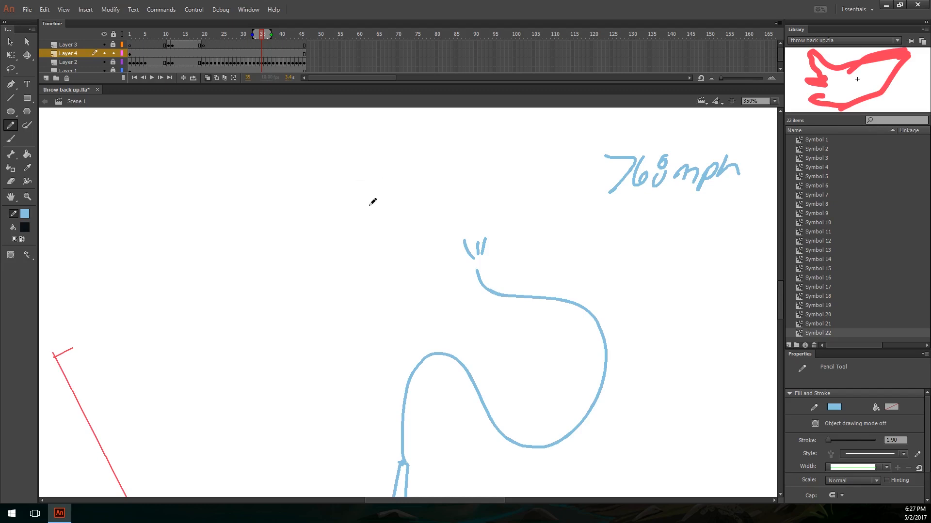
Step: Redraw the whip's curve as straight segments with circled joints, and add an arrow pointing up beside its handle
{"action": "left_click_drag", "start_coordinate": [555, 296], "coordinate": [537, 187]}
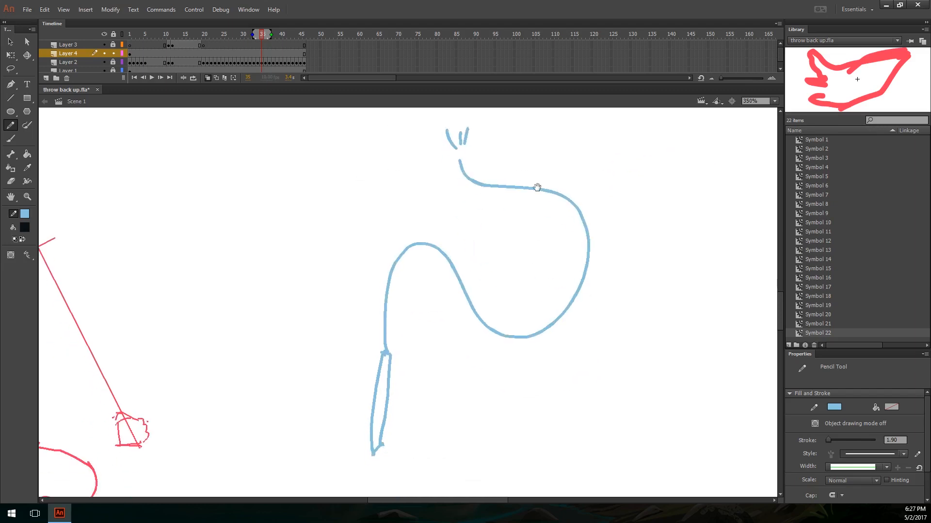
{"action": "mouse_move", "coordinate": [472, 159]}
{"action": "left_mouse_down"}
{"action": "mouse_move", "coordinate": [477, 136]}
{"action": "mouse_move", "coordinate": [472, 189]}
{"action": "mouse_move", "coordinate": [487, 207]}
{"action": "mouse_move", "coordinate": [458, 144]}
{"action": "left_mouse_up"}
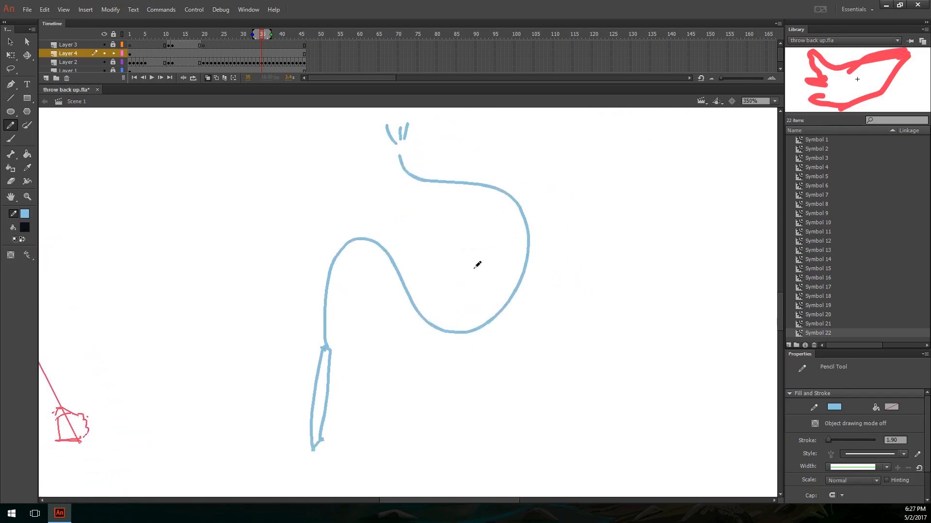
{"action": "left_click_drag", "start_coordinate": [559, 307], "coordinate": [393, 262]}
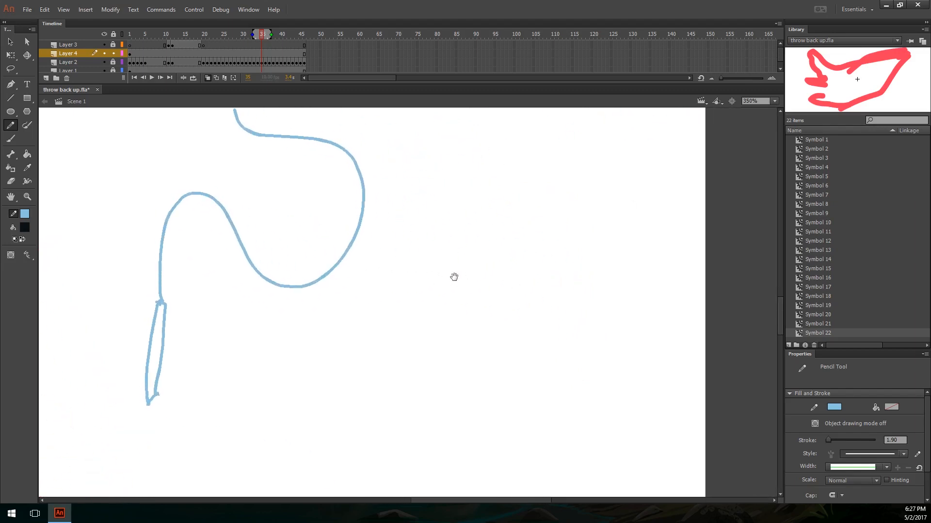
{"action": "mouse_move", "coordinate": [245, 343]}
{"action": "left_mouse_down"}
{"action": "mouse_move", "coordinate": [348, 405]}
{"action": "mouse_move", "coordinate": [360, 400]}
{"action": "left_mouse_up"}
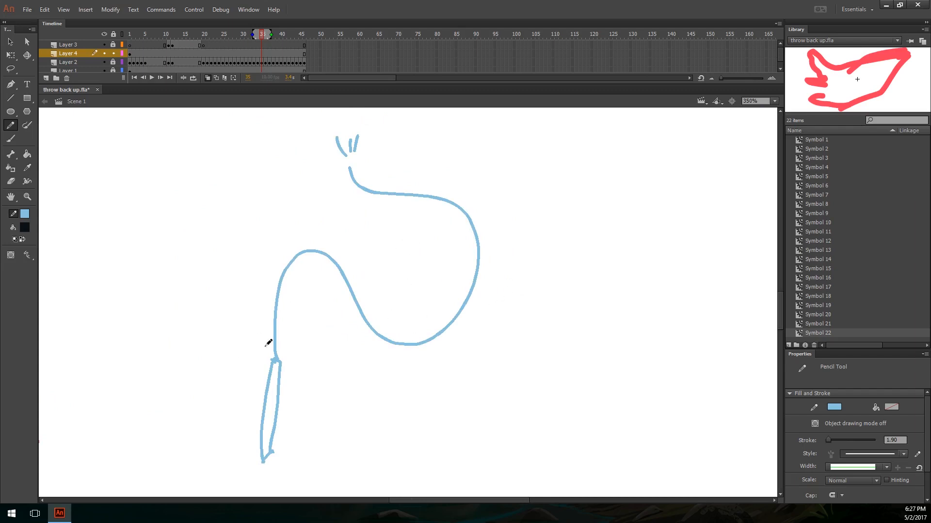
{"action": "mouse_move", "coordinate": [276, 357]}
{"action": "left_mouse_down"}
{"action": "mouse_move", "coordinate": [296, 236]}
{"action": "mouse_move", "coordinate": [320, 240]}
{"action": "mouse_move", "coordinate": [333, 267]}
{"action": "mouse_move", "coordinate": [427, 355]}
{"action": "mouse_move", "coordinate": [420, 350]}
{"action": "mouse_move", "coordinate": [486, 206]}
{"action": "mouse_move", "coordinate": [350, 193]}
{"action": "mouse_move", "coordinate": [328, 141]}
{"action": "mouse_move", "coordinate": [334, 134]}
{"action": "left_mouse_up"}
{"action": "left_click_drag", "start_coordinate": [533, 317], "coordinate": [501, 343]}
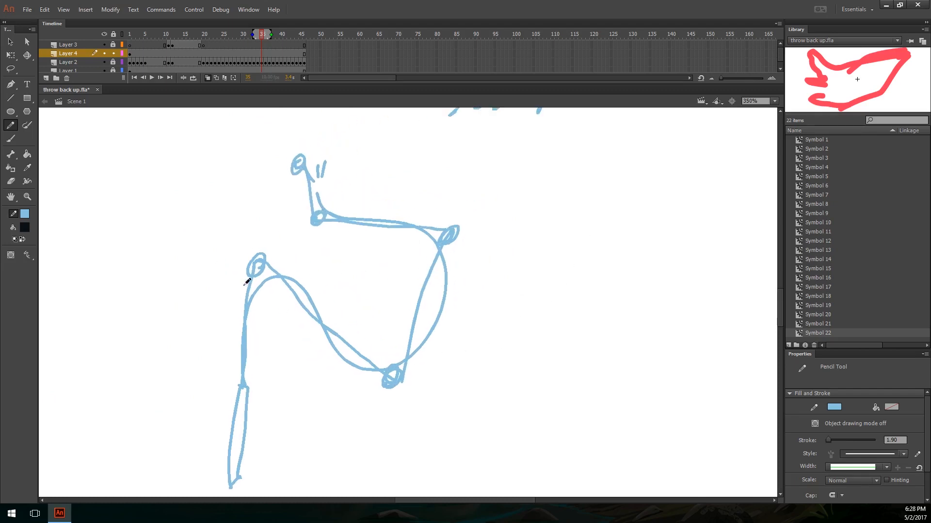
{"action": "mouse_move", "coordinate": [323, 423]}
{"action": "left_mouse_down"}
{"action": "mouse_move", "coordinate": [272, 349]}
{"action": "mouse_move", "coordinate": [287, 356]}
{"action": "left_mouse_up"}
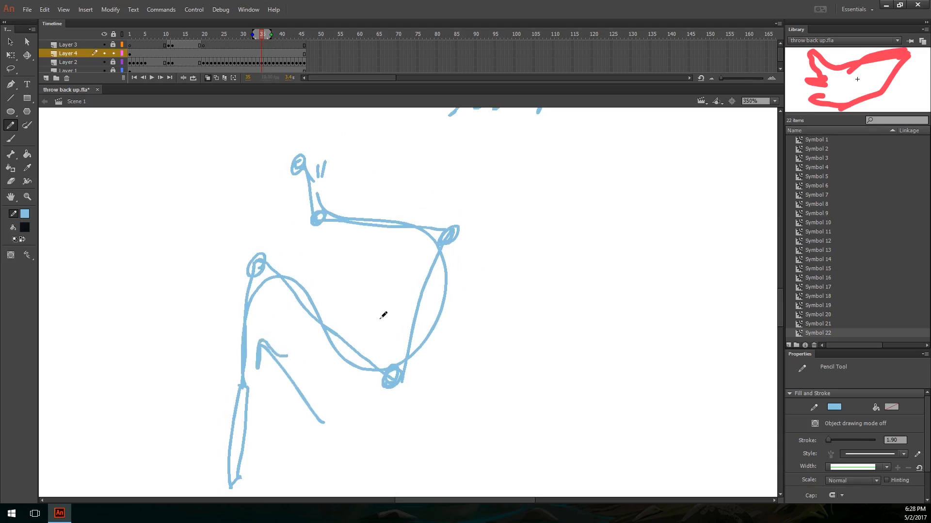
Step: Undo the arrow drawn beside the whip's handle
{"action": "key", "text": "ctrl+z"}
{"action": "mouse_move", "coordinate": [277, 284]}
{"action": "left_mouse_down"}
{"action": "mouse_move", "coordinate": [233, 288]}
{"action": "mouse_move", "coordinate": [273, 289]}
{"action": "left_mouse_up"}
{"action": "key", "text": "ctrl+z"}
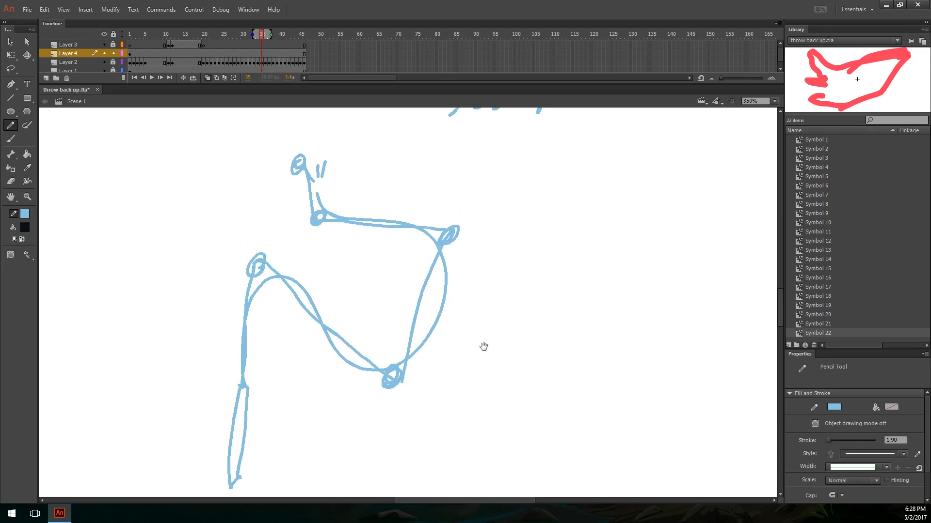
{"action": "left_click_drag", "start_coordinate": [473, 340], "coordinate": [493, 323]}
{"action": "left_click_drag", "start_coordinate": [373, 287], "coordinate": [390, 255]}
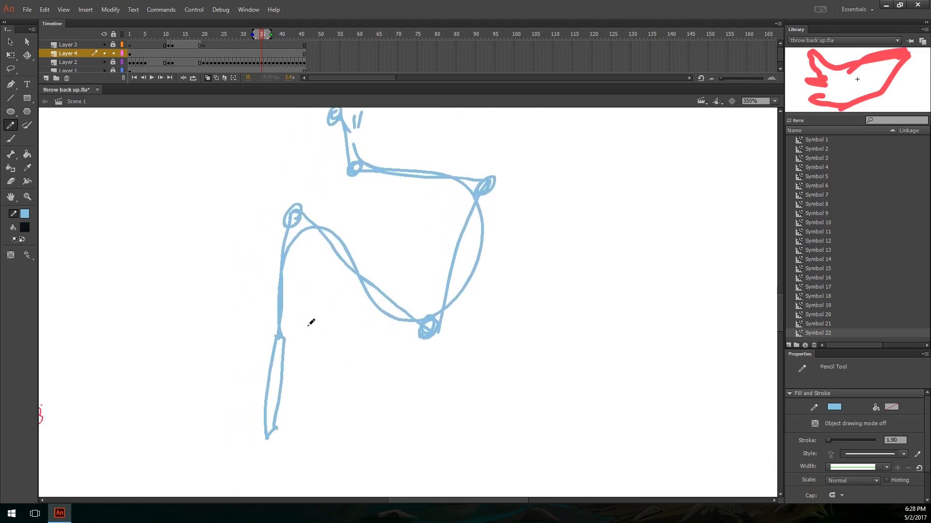
Step: Draw a curved arrow pointing left across the whip and circle the joint at the top of the handle
{"action": "left_click_drag", "start_coordinate": [311, 322], "coordinate": [372, 353]}
{"action": "mouse_move", "coordinate": [315, 303]}
{"action": "left_mouse_down"}
{"action": "mouse_move", "coordinate": [213, 260]}
{"action": "mouse_move", "coordinate": [224, 320]}
{"action": "left_mouse_up"}
{"action": "mouse_move", "coordinate": [357, 287]}
{"action": "left_mouse_down"}
{"action": "mouse_move", "coordinate": [330, 418]}
{"action": "mouse_move", "coordinate": [337, 423]}
{"action": "left_mouse_up"}
{"action": "left_click_drag", "start_coordinate": [412, 212], "coordinate": [621, 209]}
{"action": "left_click_drag", "start_coordinate": [449, 296], "coordinate": [600, 214]}
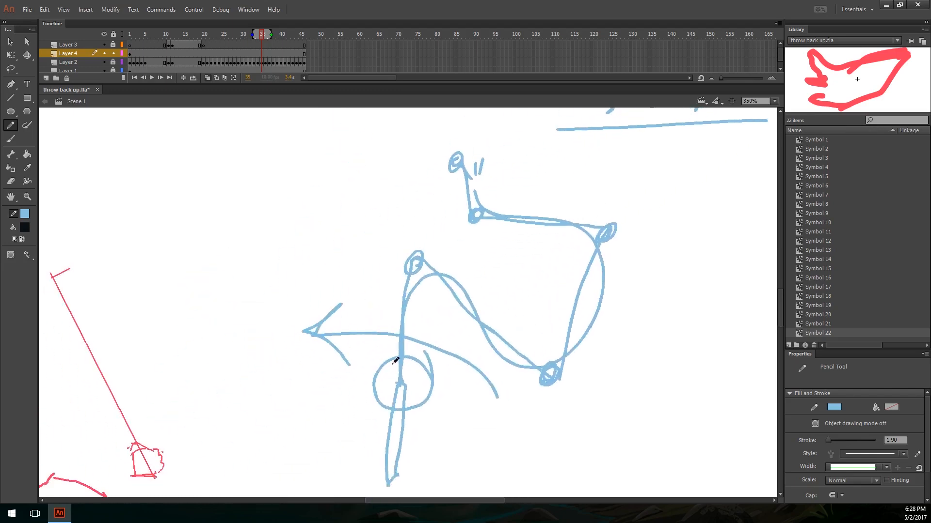
{"action": "mouse_move", "coordinate": [477, 322]}
{"action": "left_mouse_down"}
{"action": "mouse_move", "coordinate": [371, 392]}
{"action": "mouse_move", "coordinate": [399, 334]}
{"action": "left_mouse_up"}
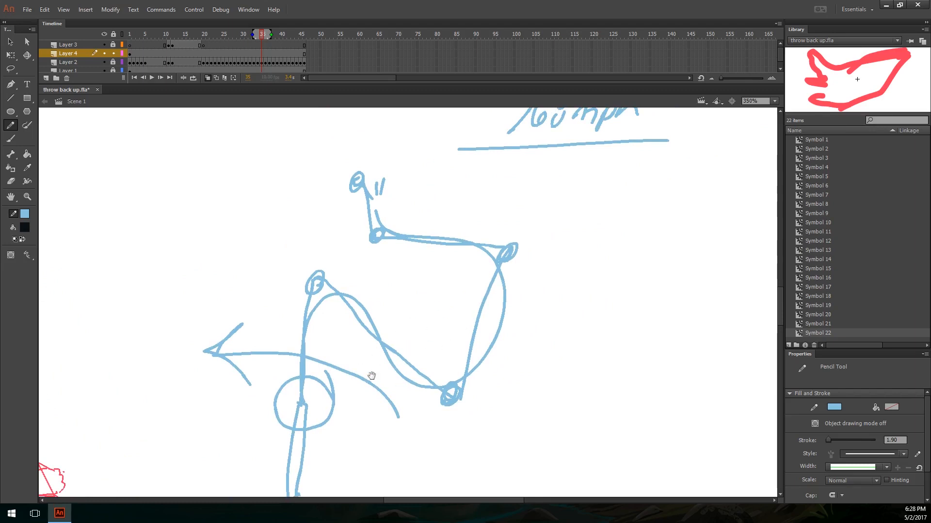
Step: Try a stroke near the whip's tip and undo it
{"action": "left_click_drag", "start_coordinate": [371, 376], "coordinate": [381, 355]}
{"action": "mouse_move", "coordinate": [419, 319]}
{"action": "left_mouse_down"}
{"action": "mouse_move", "coordinate": [357, 401]}
{"action": "mouse_move", "coordinate": [375, 409]}
{"action": "left_mouse_up"}
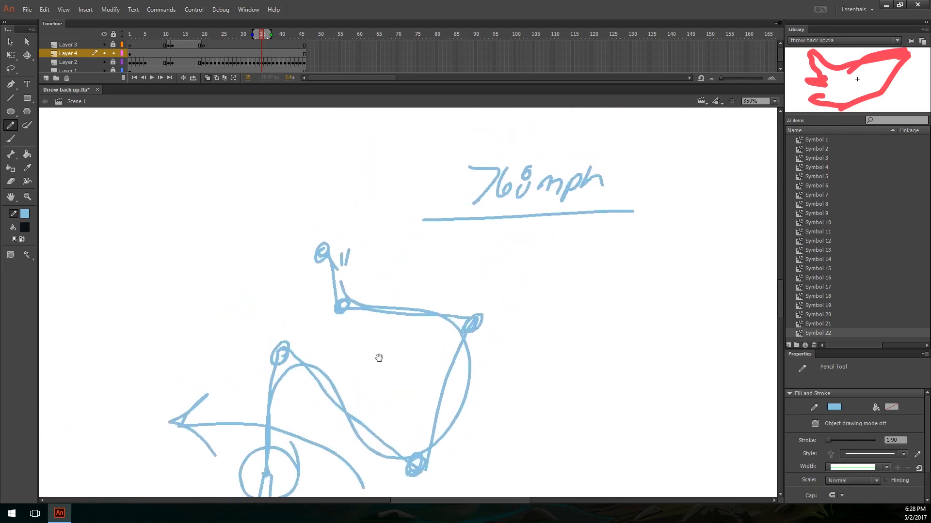
{"action": "mouse_move", "coordinate": [330, 267]}
{"action": "left_mouse_down"}
{"action": "mouse_move", "coordinate": [321, 333]}
{"action": "mouse_move", "coordinate": [478, 293]}
{"action": "left_mouse_up"}
{"action": "key", "text": "ctrl+z"}
Step: Add a small downward arrow above the curved arrow and a second circle around the whip's handle
{"action": "mouse_move", "coordinate": [178, 425]}
{"action": "left_mouse_down"}
{"action": "mouse_move", "coordinate": [196, 388]}
{"action": "mouse_move", "coordinate": [279, 326]}
{"action": "left_mouse_up"}
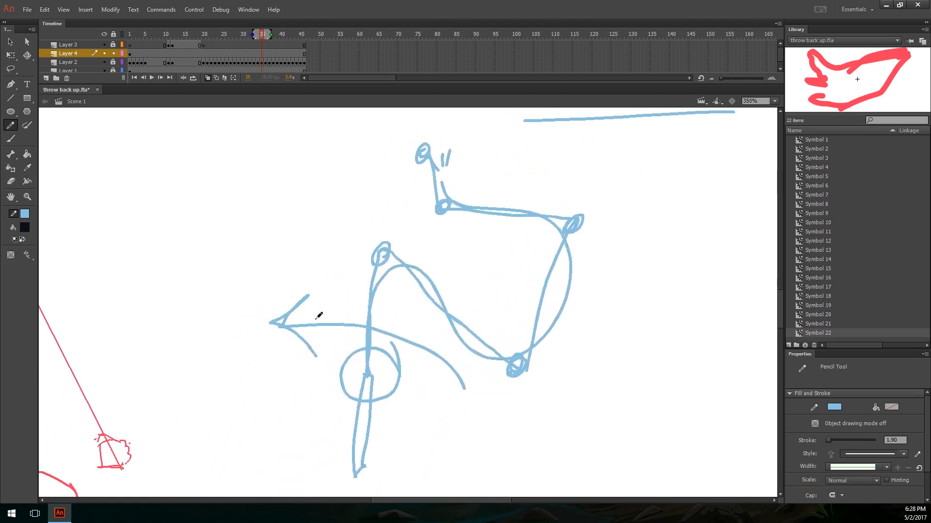
{"action": "left_click_drag", "start_coordinate": [341, 272], "coordinate": [347, 299]}
{"action": "left_click_drag", "start_coordinate": [381, 399], "coordinate": [388, 430]}
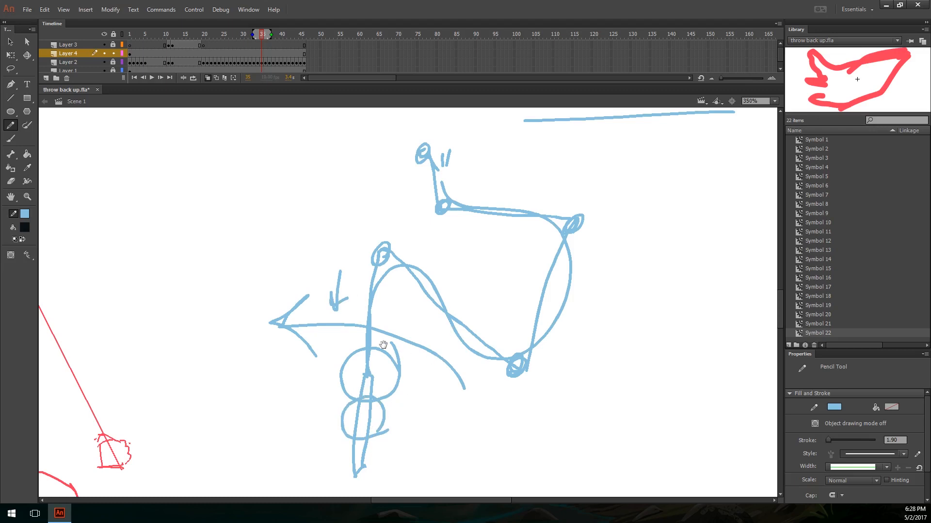
Step: Try a circle around the whip's first joint with a stroke along its second segment, and undo them
{"action": "left_click_drag", "start_coordinate": [391, 296], "coordinate": [386, 349]}
{"action": "left_click_drag", "start_coordinate": [393, 286], "coordinate": [399, 283]}
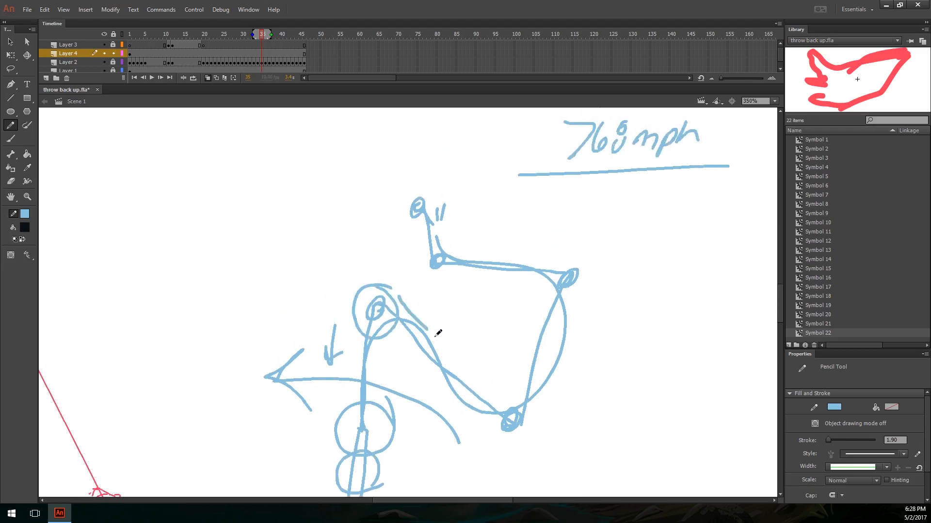
{"action": "left_click_drag", "start_coordinate": [512, 369], "coordinate": [491, 307]}
{"action": "left_click_drag", "start_coordinate": [495, 355], "coordinate": [517, 385]}
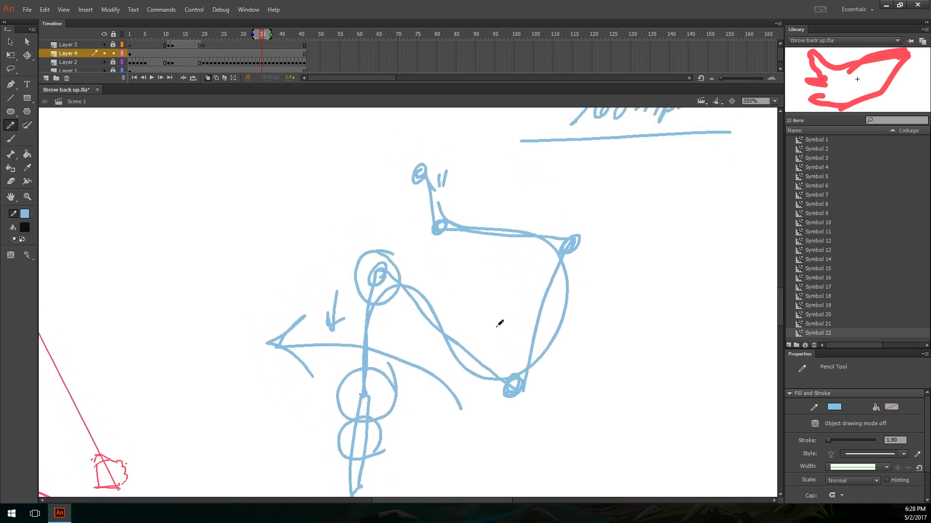
{"action": "key", "text": "ctrl+z"}
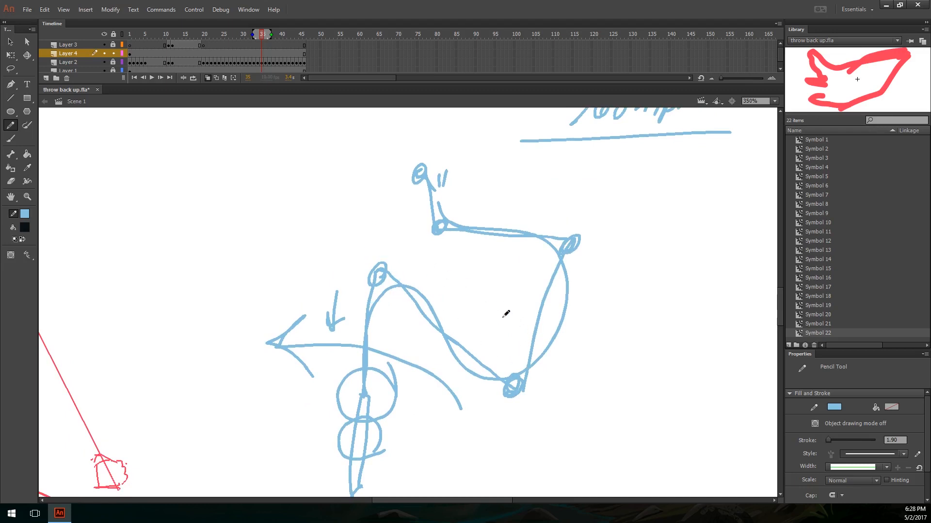
Step: Try a diagonal arrow along the whip's second segment and another stroke near the whip, and undo them
{"action": "left_click_drag", "start_coordinate": [419, 255], "coordinate": [486, 304]}
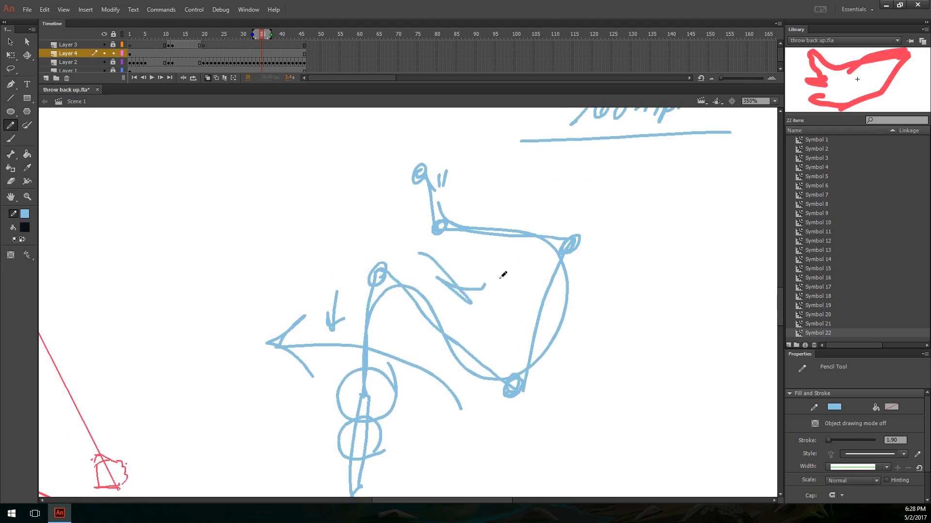
{"action": "key", "text": "ctrl+z"}
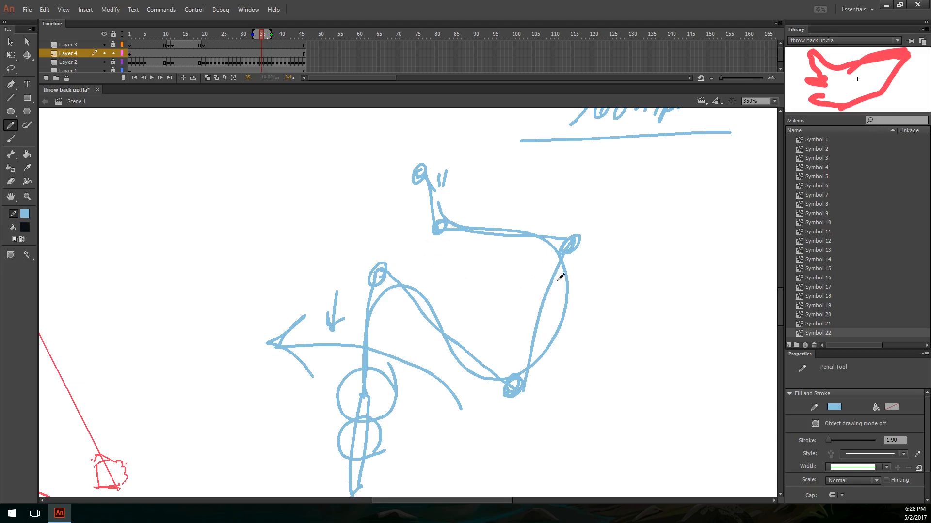
{"action": "mouse_move", "coordinate": [567, 305]}
{"action": "left_mouse_down"}
{"action": "mouse_move", "coordinate": [550, 237]}
{"action": "mouse_move", "coordinate": [500, 305]}
{"action": "mouse_move", "coordinate": [528, 311]}
{"action": "left_mouse_up"}
{"action": "mouse_move", "coordinate": [354, 311]}
{"action": "left_mouse_down"}
{"action": "mouse_move", "coordinate": [388, 346]}
{"action": "mouse_move", "coordinate": [420, 339]}
{"action": "left_mouse_up"}
{"action": "key", "text": "ctrl+z"}
Step: Return to the red figure on the perspective grid and advance to frame 38
{"action": "mouse_move", "coordinate": [500, 349]}
{"action": "left_mouse_down"}
{"action": "mouse_move", "coordinate": [547, 276]}
{"action": "mouse_move", "coordinate": [668, 224]}
{"action": "left_mouse_up"}
{"action": "left_click_drag", "start_coordinate": [490, 264], "coordinate": [654, 177]}
{"action": "left_click_drag", "start_coordinate": [562, 207], "coordinate": [669, 153]}
{"action": "mouse_move", "coordinate": [487, 155]}
{"action": "left_mouse_down"}
{"action": "mouse_move", "coordinate": [546, 253]}
{"action": "mouse_move", "coordinate": [497, 172]}
{"action": "left_mouse_up"}
{"action": "key", "text": "ctrl+z"}
{"action": "key", "text": "period"}
{"action": "key", "text": "period"}
{"action": "key", "text": "period"}
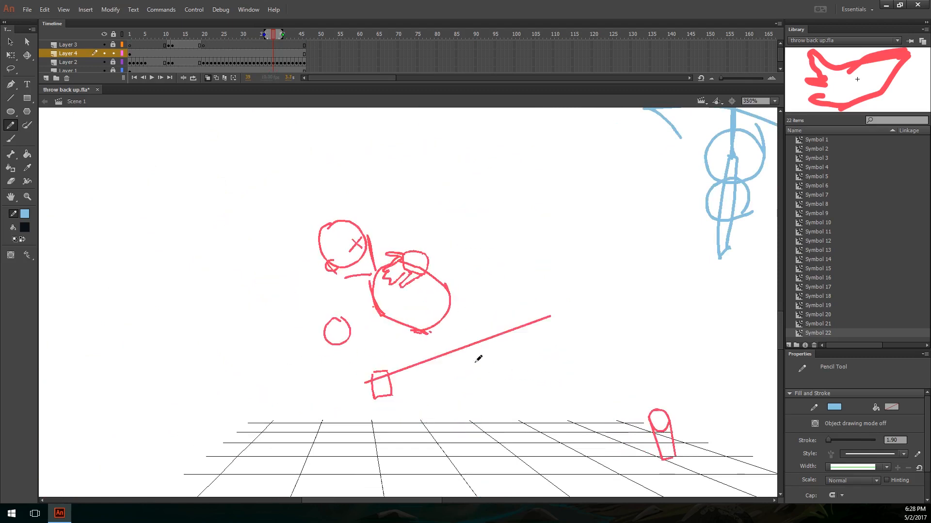
Step: Try several strokes around the crouching figure at frame 38 and undo them
{"action": "mouse_move", "coordinate": [395, 355]}
{"action": "left_mouse_down"}
{"action": "mouse_move", "coordinate": [374, 348]}
{"action": "mouse_move", "coordinate": [381, 342]}
{"action": "left_mouse_up"}
{"action": "key", "text": "ctrl+z"}
{"action": "mouse_move", "coordinate": [347, 371]}
{"action": "left_mouse_down"}
{"action": "mouse_move", "coordinate": [229, 358]}
{"action": "mouse_move", "coordinate": [225, 316]}
{"action": "left_mouse_up"}
{"action": "key", "text": "ctrl+z"}
{"action": "left_click_drag", "start_coordinate": [410, 375], "coordinate": [380, 314]}
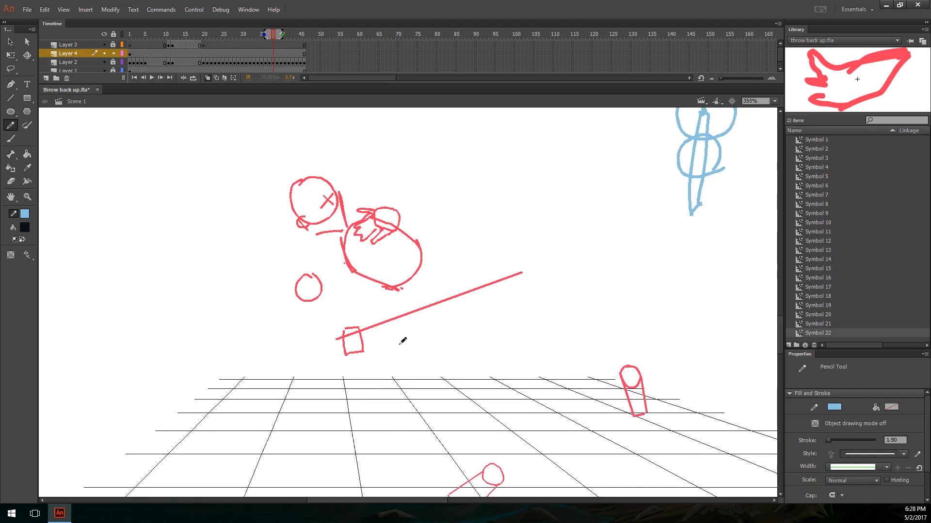
{"action": "mouse_move", "coordinate": [212, 231]}
{"action": "left_mouse_down"}
{"action": "mouse_move", "coordinate": [228, 236]}
{"action": "mouse_move", "coordinate": [293, 213]}
{"action": "mouse_move", "coordinate": [411, 221]}
{"action": "mouse_move", "coordinate": [479, 358]}
{"action": "mouse_move", "coordinate": [485, 448]}
{"action": "left_mouse_up"}
{"action": "key", "text": "ctrl+z"}
{"action": "key", "text": "ctrl+z"}
{"action": "key", "text": "ctrl+z"}
{"action": "key", "text": "ctrl+z"}
Step: Compare the whip sketch with the throwing figure and step forward through its poses to frame 43
{"action": "mouse_move", "coordinate": [564, 289]}
{"action": "left_mouse_down"}
{"action": "mouse_move", "coordinate": [532, 297]}
{"action": "mouse_move", "coordinate": [376, 436]}
{"action": "mouse_move", "coordinate": [474, 330]}
{"action": "left_mouse_up"}
{"action": "mouse_move", "coordinate": [515, 410]}
{"action": "left_mouse_down"}
{"action": "mouse_move", "coordinate": [503, 418]}
{"action": "mouse_move", "coordinate": [488, 162]}
{"action": "mouse_move", "coordinate": [458, 199]}
{"action": "left_mouse_up"}
{"action": "mouse_move", "coordinate": [458, 392]}
{"action": "left_mouse_down"}
{"action": "mouse_move", "coordinate": [482, 472]}
{"action": "mouse_move", "coordinate": [615, 250]}
{"action": "mouse_move", "coordinate": [749, 237]}
{"action": "left_mouse_up"}
{"action": "left_click_drag", "start_coordinate": [540, 379], "coordinate": [482, 436]}
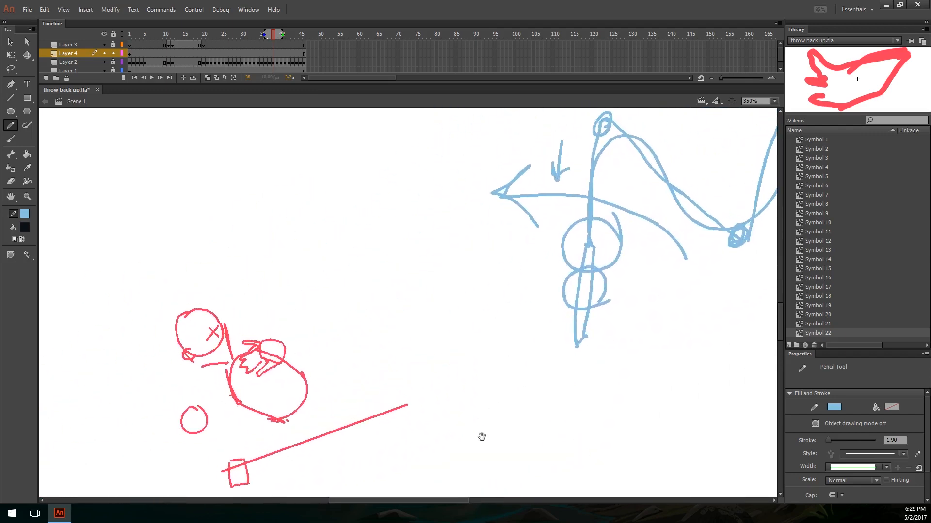
{"action": "mouse_move", "coordinate": [625, 251]}
{"action": "left_mouse_down"}
{"action": "mouse_move", "coordinate": [513, 322]}
{"action": "mouse_move", "coordinate": [391, 426]}
{"action": "left_mouse_up"}
{"action": "left_click_drag", "start_coordinate": [510, 334], "coordinate": [701, 186]}
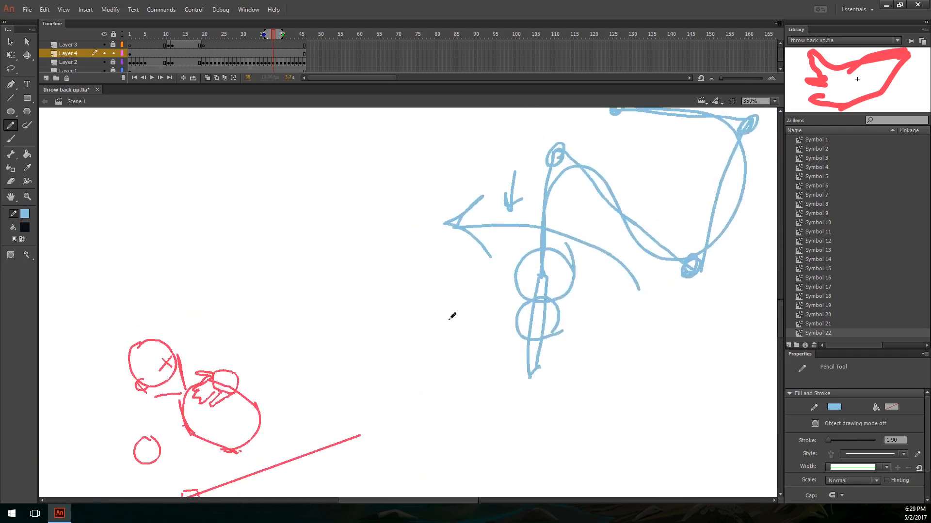
{"action": "left_click_drag", "start_coordinate": [446, 323], "coordinate": [612, 262]}
{"action": "key", "text": "period"}
{"action": "key", "text": "period"}
{"action": "key", "text": "period"}
{"action": "left_click_drag", "start_coordinate": [643, 369], "coordinate": [621, 255]}
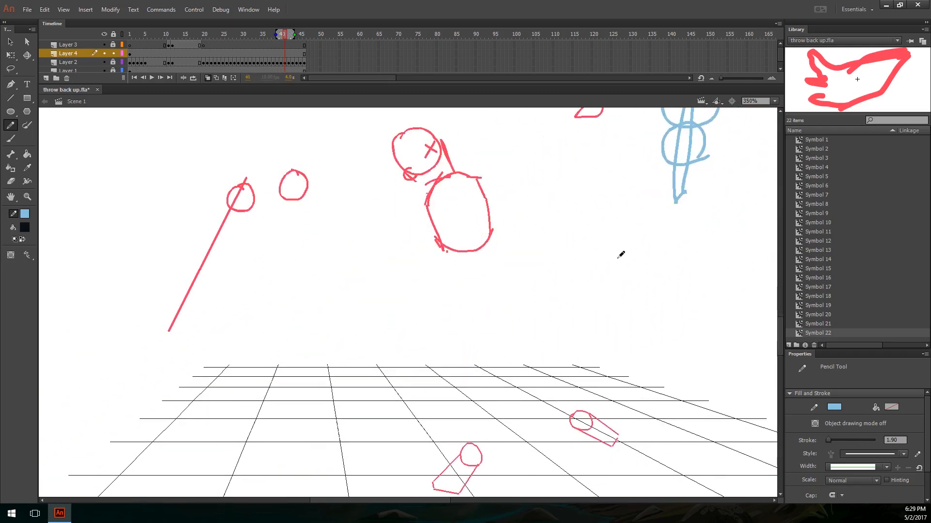
{"action": "key", "text": "period"}
{"action": "key", "text": "period"}
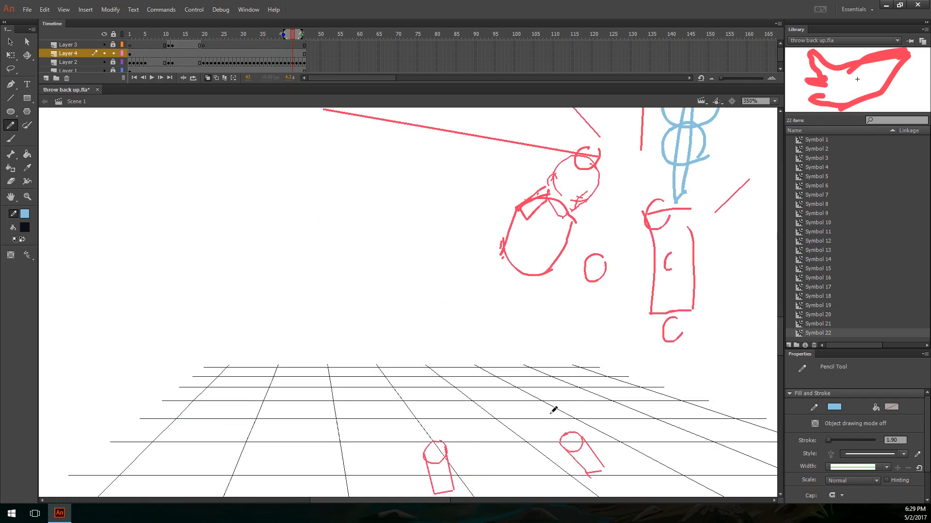
Step: Step back and forth around frame 41 to examine how the feet shift during the throw
{"action": "left_click_drag", "start_coordinate": [539, 359], "coordinate": [554, 412]}
{"action": "key", "text": "comma"}
{"action": "key", "text": "comma"}
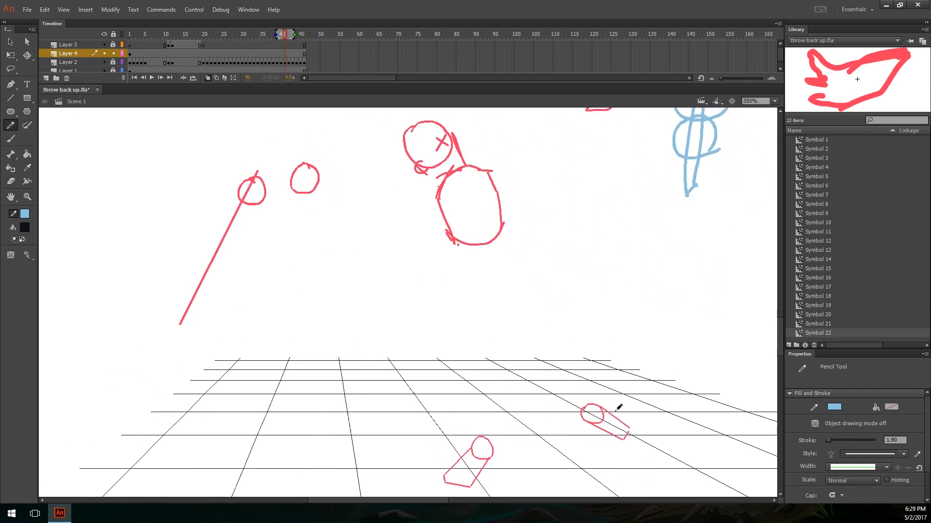
{"action": "left_click_drag", "start_coordinate": [628, 393], "coordinate": [593, 373]}
{"action": "key", "text": "ctrl+z"}
{"action": "key", "text": "comma"}
{"action": "key", "text": "period"}
{"action": "key", "text": "period"}
{"action": "key", "text": "period"}
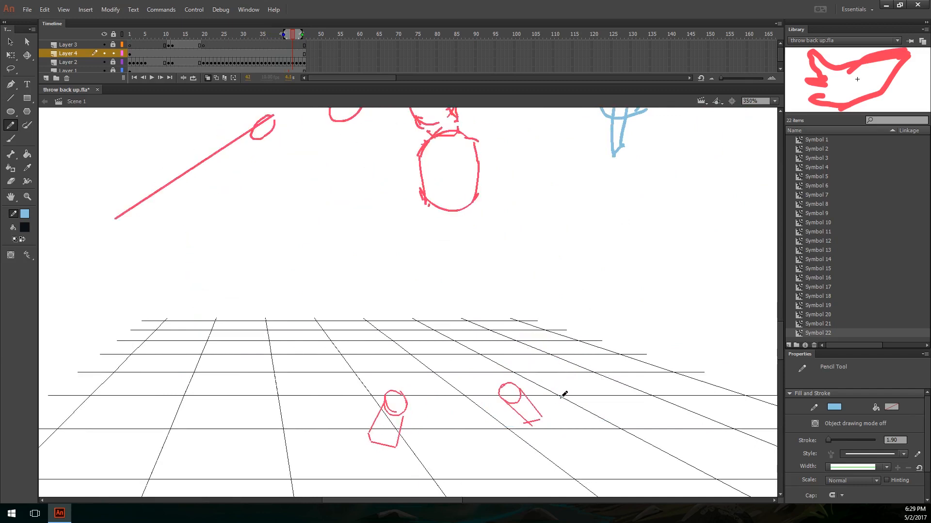
{"action": "key", "text": "period"}
{"action": "key", "text": "comma"}
{"action": "key", "text": "comma"}
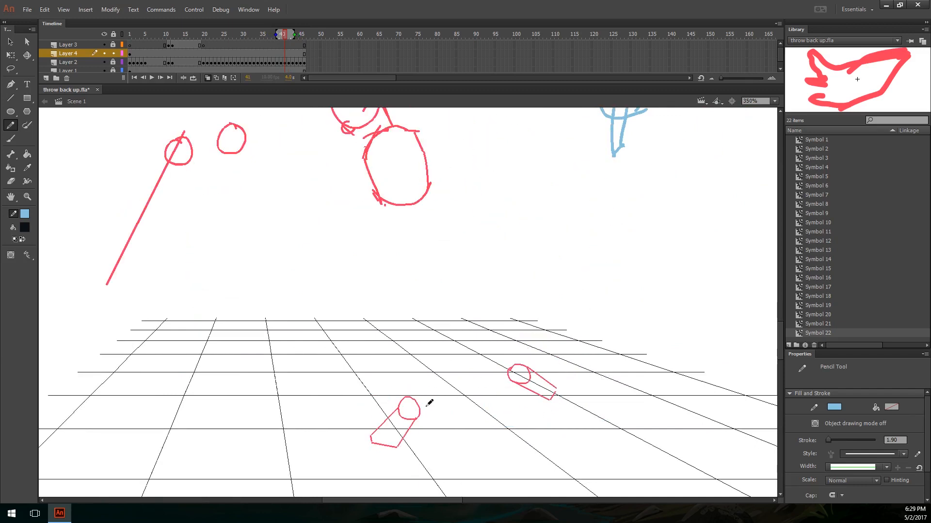
{"action": "key", "text": "comma"}
{"action": "key", "text": "period"}
Step: Sketch a whip-like chain of circled joints from the front foot through the torso and arm to the far end of the straight red line
{"action": "mouse_move", "coordinate": [382, 432]}
{"action": "left_mouse_down"}
{"action": "mouse_move", "coordinate": [373, 438]}
{"action": "mouse_move", "coordinate": [381, 440]}
{"action": "left_mouse_up"}
{"action": "mouse_move", "coordinate": [388, 437]}
{"action": "left_mouse_down"}
{"action": "mouse_move", "coordinate": [439, 312]}
{"action": "mouse_move", "coordinate": [459, 421]}
{"action": "left_mouse_up"}
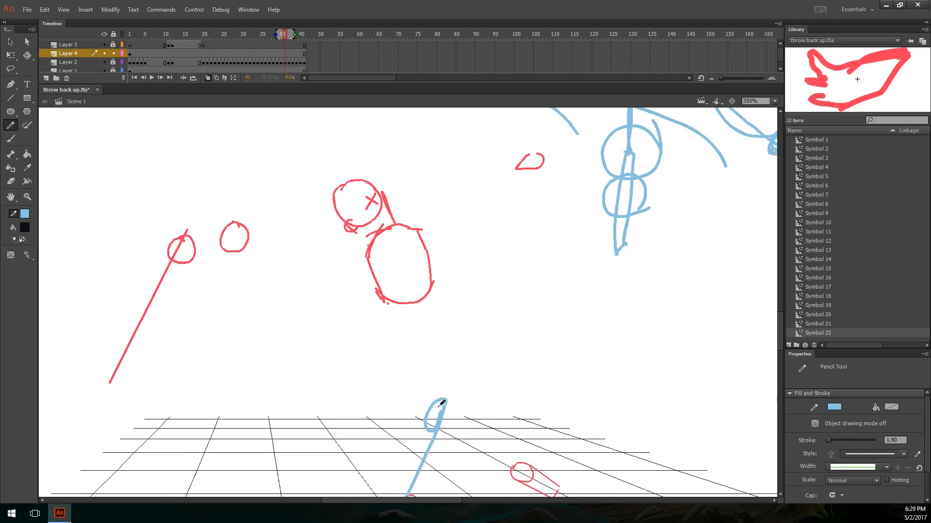
{"action": "scroll", "coordinate": [441, 388], "scroll_direction": "down", "scroll_amount": 2}
{"action": "mouse_move", "coordinate": [445, 369]}
{"action": "left_mouse_down"}
{"action": "mouse_move", "coordinate": [367, 208]}
{"action": "mouse_move", "coordinate": [371, 199]}
{"action": "mouse_move", "coordinate": [348, 209]}
{"action": "mouse_move", "coordinate": [274, 191]}
{"action": "mouse_move", "coordinate": [175, 236]}
{"action": "left_mouse_up"}
{"action": "key", "text": "space"}
{"action": "left_click_drag", "start_coordinate": [259, 292], "coordinate": [360, 219]}
{"action": "left_click_drag", "start_coordinate": [271, 172], "coordinate": [220, 287]}
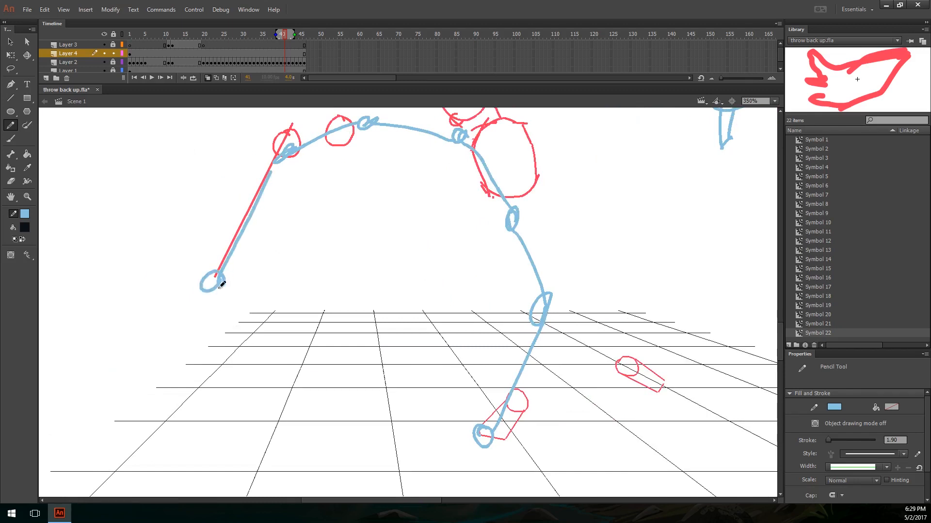
Step: Try a large curved arrow sweeping from the front foot toward the throwing arm, and undo it
{"action": "key", "text": "ctrl+minus"}
{"action": "key", "text": "space"}
{"action": "left_click_drag", "start_coordinate": [568, 271], "coordinate": [475, 292]}
{"action": "mouse_move", "coordinate": [316, 393]}
{"action": "left_mouse_down"}
{"action": "mouse_move", "coordinate": [329, 261]}
{"action": "mouse_move", "coordinate": [264, 284]}
{"action": "left_mouse_up"}
{"action": "mouse_move", "coordinate": [283, 251]}
{"action": "left_mouse_down"}
{"action": "mouse_move", "coordinate": [262, 284]}
{"action": "mouse_move", "coordinate": [291, 293]}
{"action": "left_mouse_up"}
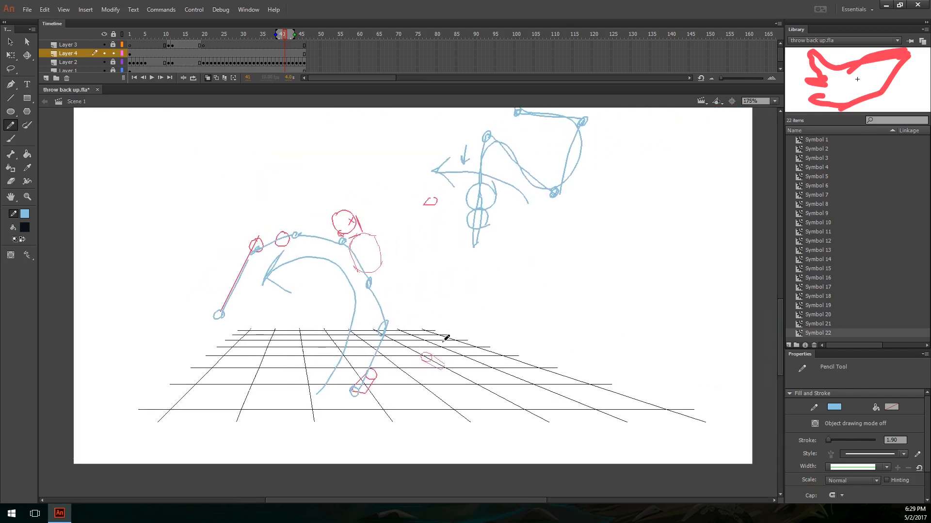
{"action": "key", "text": "ctrl+z"}
{"action": "key", "text": "ctrl+z"}
{"action": "key", "text": "ctrl+z"}
Step: Try another curved arrow toward the arm and one arching from the foot behind the torso, and undo both
{"action": "mouse_move", "coordinate": [334, 382]}
{"action": "left_mouse_down"}
{"action": "mouse_move", "coordinate": [353, 340]}
{"action": "mouse_move", "coordinate": [277, 286]}
{"action": "left_mouse_up"}
{"action": "left_click_drag", "start_coordinate": [290, 250], "coordinate": [274, 285]}
{"action": "left_click_drag", "start_coordinate": [274, 284], "coordinate": [303, 285]}
{"action": "key", "text": "ctrl+z"}
{"action": "key", "text": "ctrl+z"}
{"action": "key", "text": "ctrl+z"}
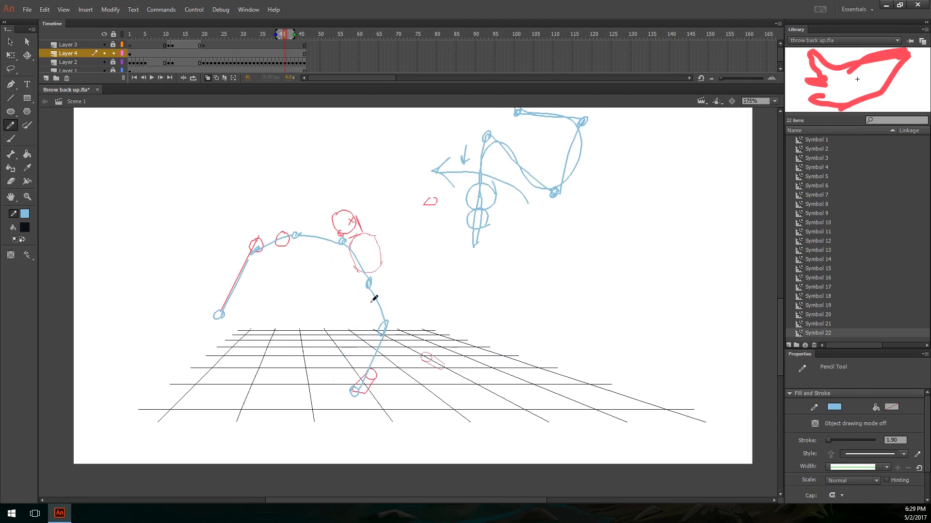
{"action": "mouse_move", "coordinate": [354, 329]}
{"action": "left_mouse_down"}
{"action": "mouse_move", "coordinate": [455, 308]}
{"action": "mouse_move", "coordinate": [468, 287]}
{"action": "left_mouse_up"}
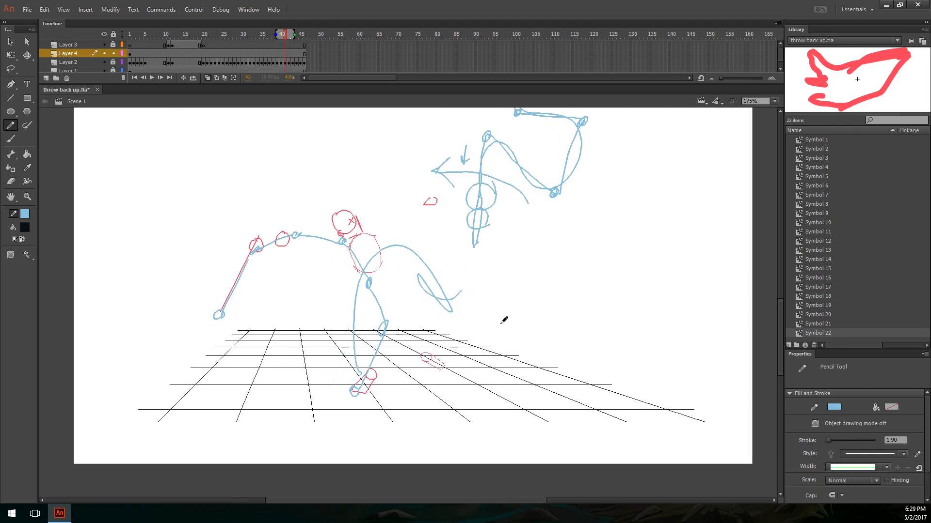
{"action": "key", "text": "ctrl+z"}
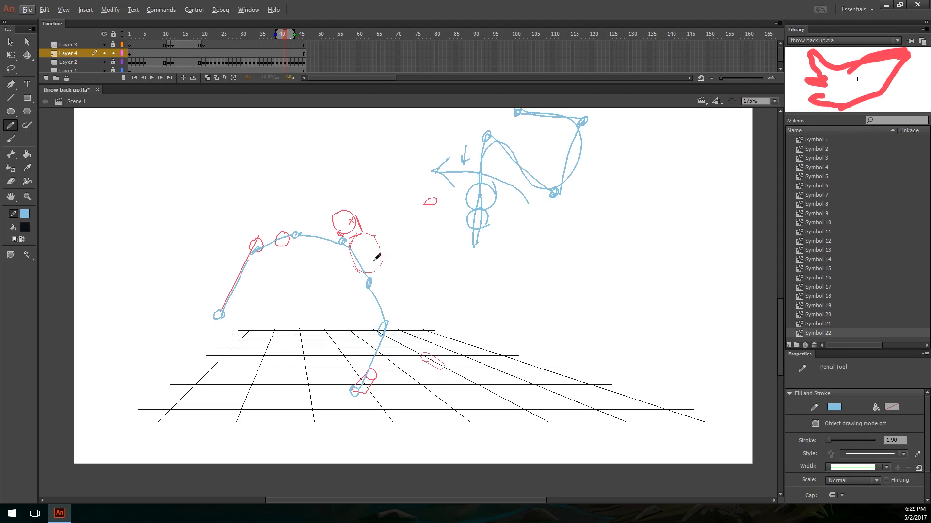
Step: Step back and forth through the wind-up and release frames to examine the figure's motion against the joint chain
{"action": "key", "text": "comma"}
{"action": "key", "text": "comma"}
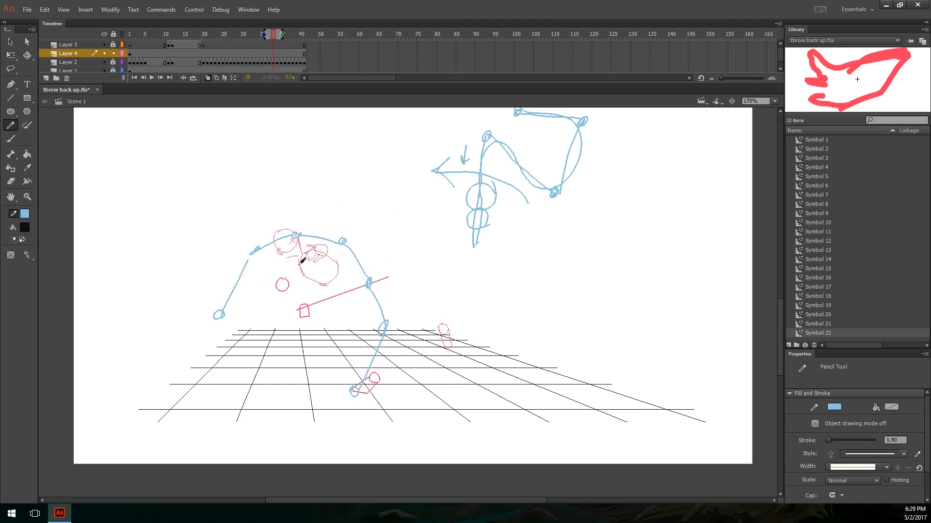
{"action": "key", "text": "comma"}
{"action": "key", "text": "comma"}
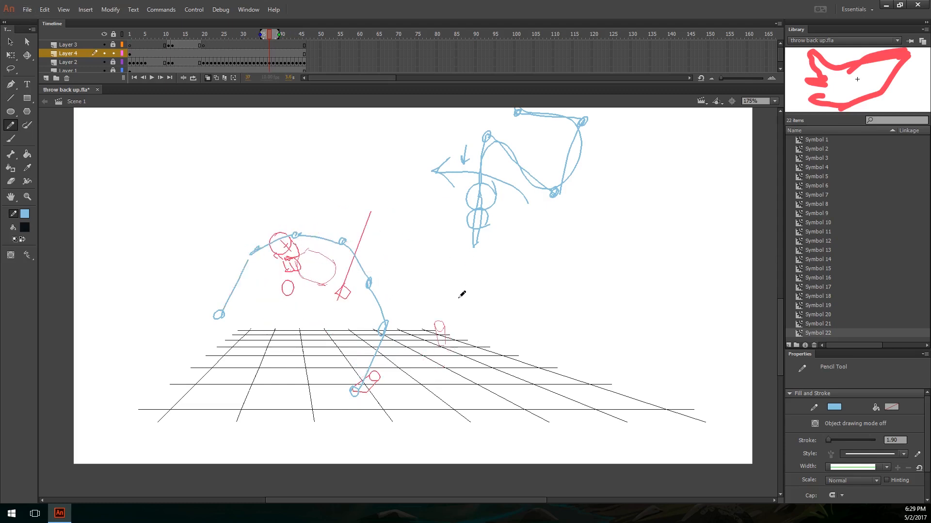
{"action": "key", "text": "period"}
{"action": "key", "text": "period"}
{"action": "key", "text": "period"}
{"action": "key", "text": "period"}
{"action": "key", "text": "period"}
{"action": "key", "text": "period"}
{"action": "key", "text": "period"}
{"action": "key", "text": "period"}
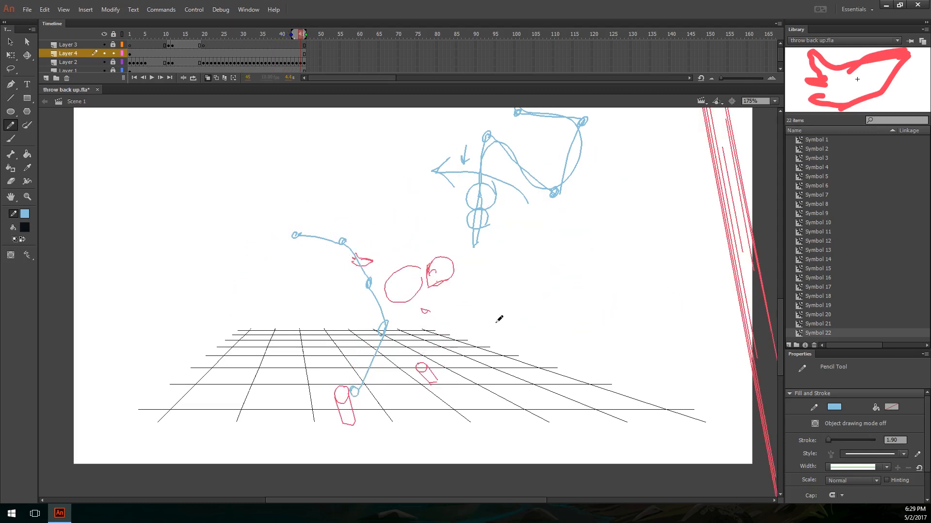
{"action": "key", "text": "comma"}
{"action": "key", "text": "comma"}
{"action": "key", "text": "period"}
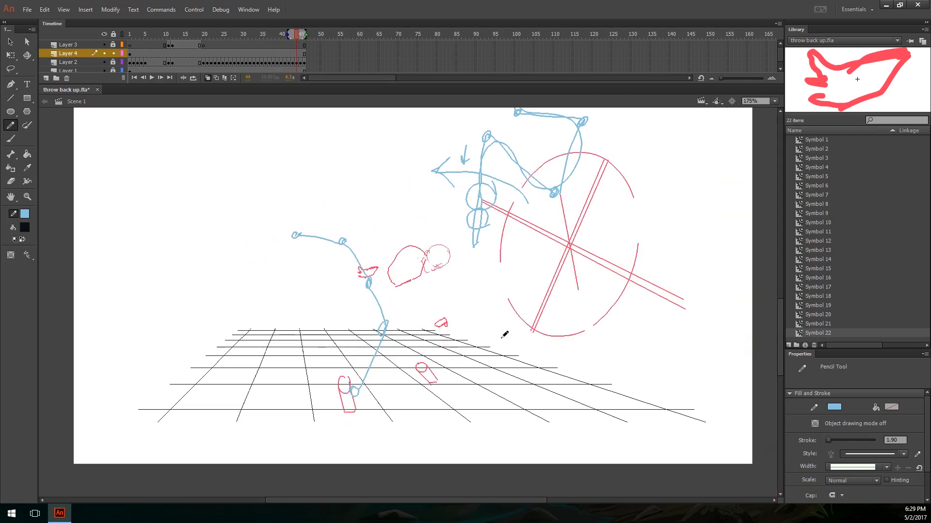
{"action": "key", "text": "comma"}
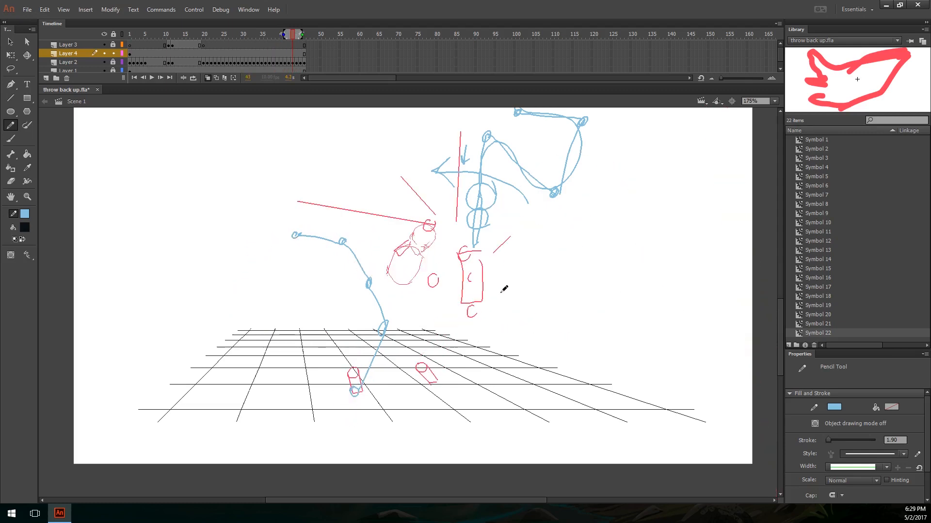
{"action": "key", "text": "comma"}
{"action": "key", "text": "period"}
{"action": "key", "text": "period"}
{"action": "key", "text": "comma"}
Step: Draw a line ending in a circle from the red box, a circle at the far side and a short curve by the torso, undoing the large arc
{"action": "mouse_move", "coordinate": [478, 305]}
{"action": "left_mouse_down"}
{"action": "mouse_move", "coordinate": [582, 266]}
{"action": "mouse_move", "coordinate": [570, 285]}
{"action": "mouse_move", "coordinate": [581, 264]}
{"action": "left_mouse_up"}
{"action": "mouse_move", "coordinate": [209, 259]}
{"action": "left_mouse_down"}
{"action": "mouse_move", "coordinate": [408, 102]}
{"action": "mouse_move", "coordinate": [597, 218]}
{"action": "left_mouse_up"}
{"action": "left_click_drag", "start_coordinate": [579, 248], "coordinate": [547, 315]}
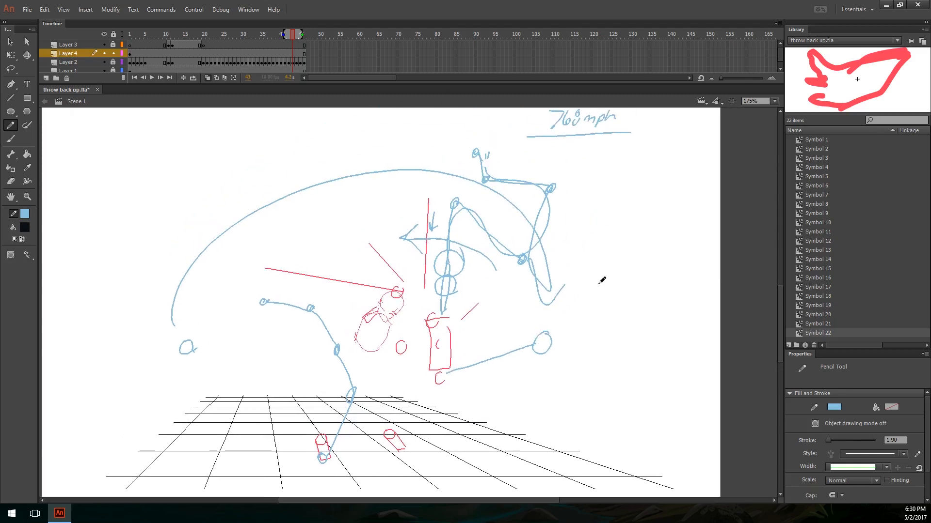
{"action": "key", "text": "ctrl+z"}
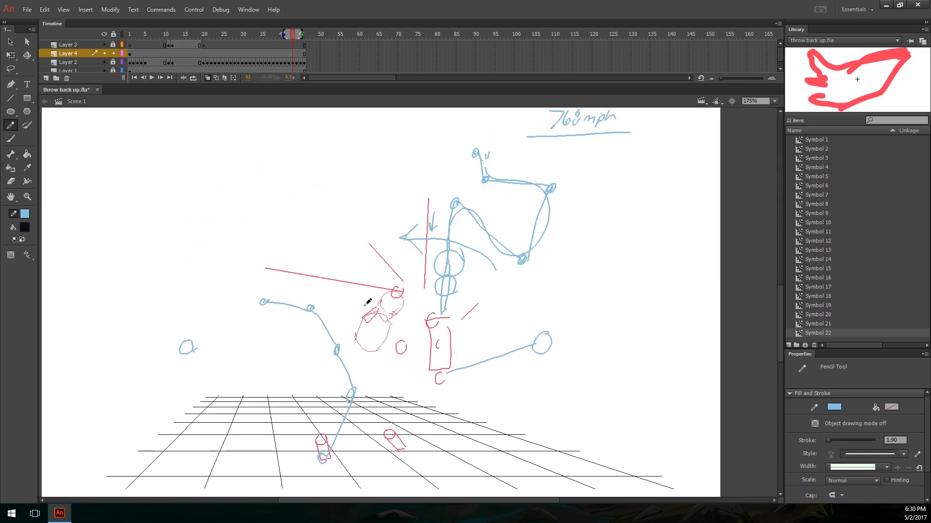
{"action": "mouse_move", "coordinate": [381, 343]}
{"action": "left_mouse_down"}
{"action": "mouse_move", "coordinate": [365, 363]}
{"action": "mouse_move", "coordinate": [380, 348]}
{"action": "left_mouse_up"}
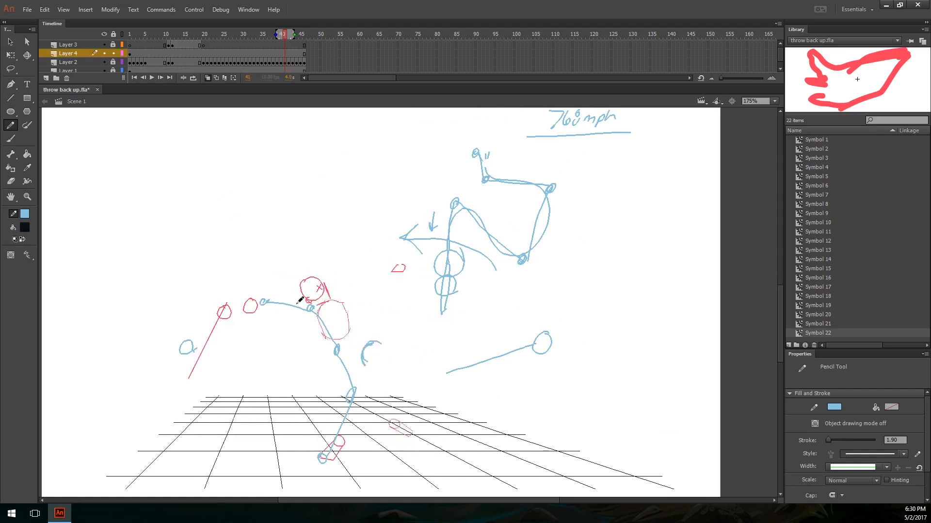
Step: Try a circle around the end of the joint chain with a short line beneath it, undo the line, and step back through the wind-up frames
{"action": "left_click_drag", "start_coordinate": [263, 299], "coordinate": [296, 315]}
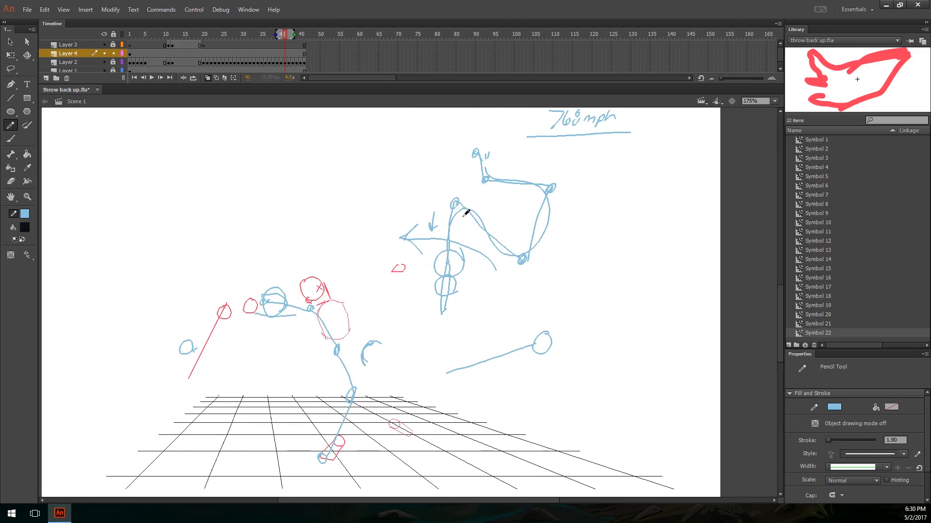
{"action": "key", "text": "ctrl+z"}
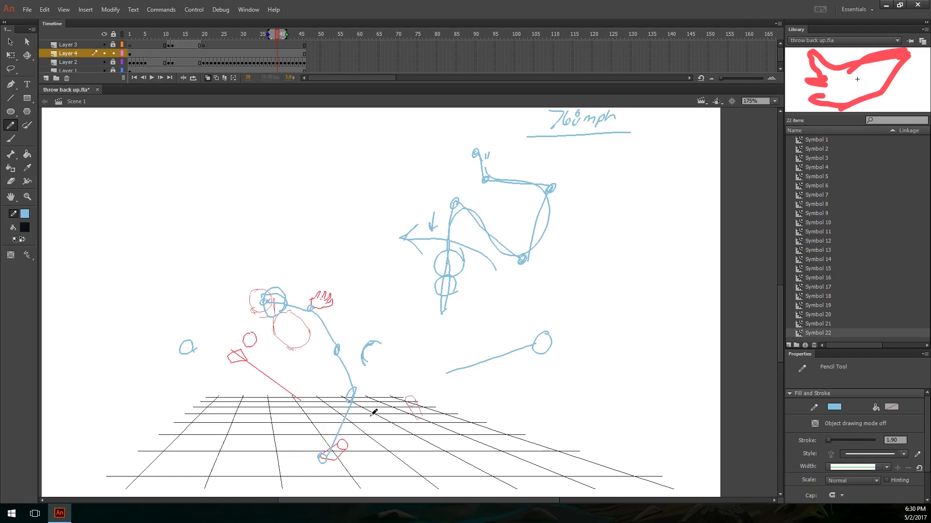
{"action": "key", "text": "comma"}
{"action": "key", "text": "comma"}
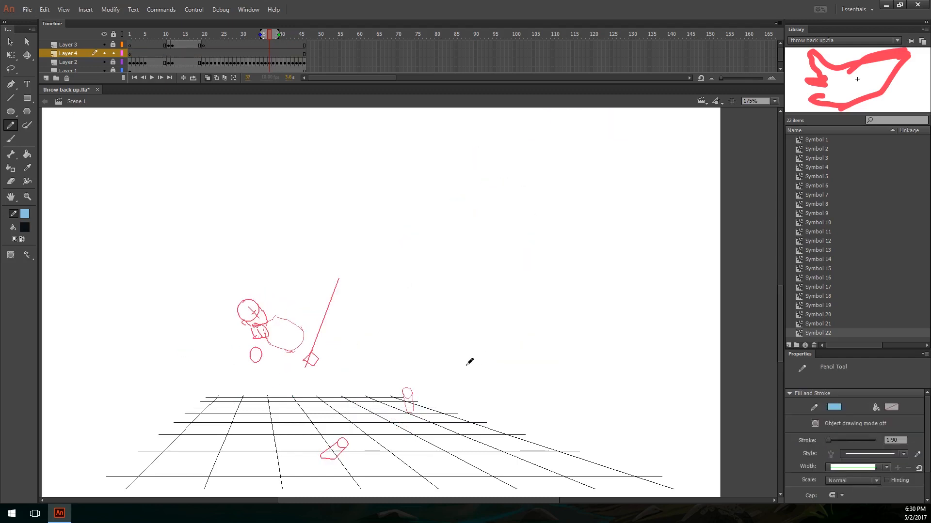
Step: Try two loose pencil strokes in the empty area beside the figure above the grid, and undo each one
{"action": "left_click_drag", "start_coordinate": [444, 333], "coordinate": [507, 318]}
{"action": "key", "text": "ctrl+z"}
{"action": "mouse_move", "coordinate": [506, 265]}
{"action": "left_mouse_down"}
{"action": "mouse_move", "coordinate": [513, 295]}
{"action": "mouse_move", "coordinate": [550, 313]}
{"action": "left_mouse_up"}
{"action": "key", "text": "ctrl+z"}
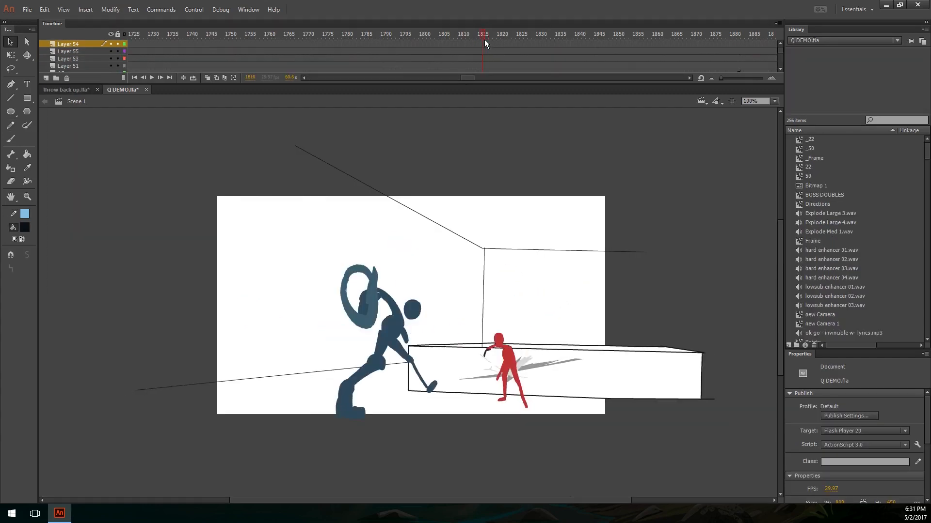
Step: In Q DEMO.fla, enlarge the timeline to show more layers, go to frame 1761 and set the stage zoom to 150%
{"action": "key", "text": "ctrl+equal"}
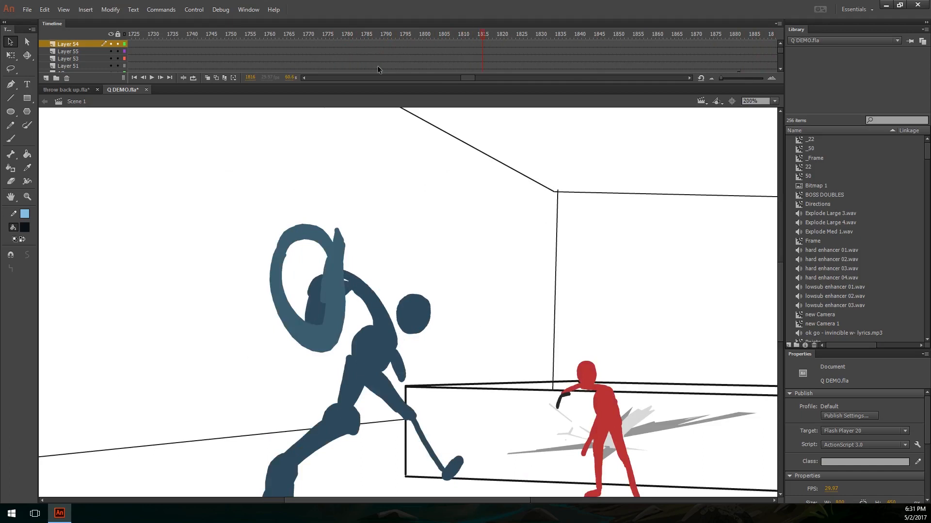
{"action": "left_click_drag", "start_coordinate": [425, 85], "coordinate": [470, 144]}
{"action": "left_click", "coordinate": [141, 34]}
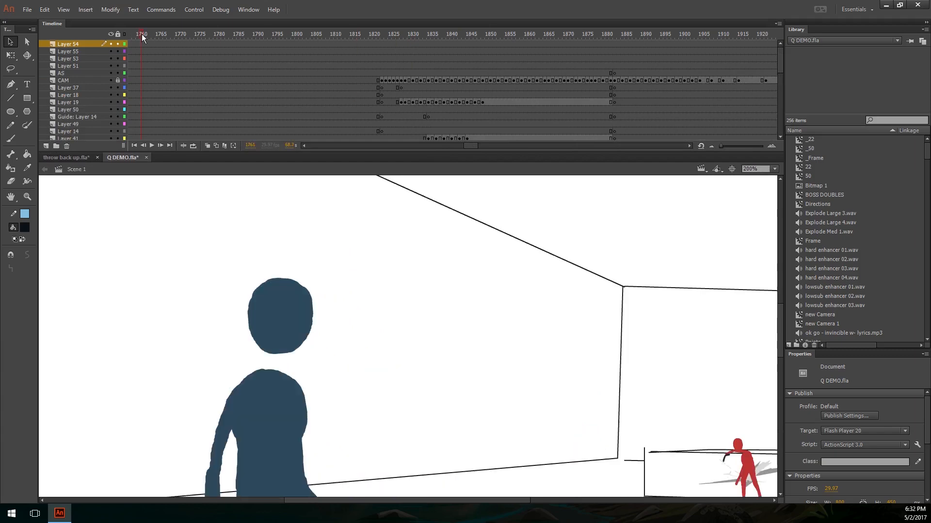
{"action": "key", "text": "ctrl+minus"}
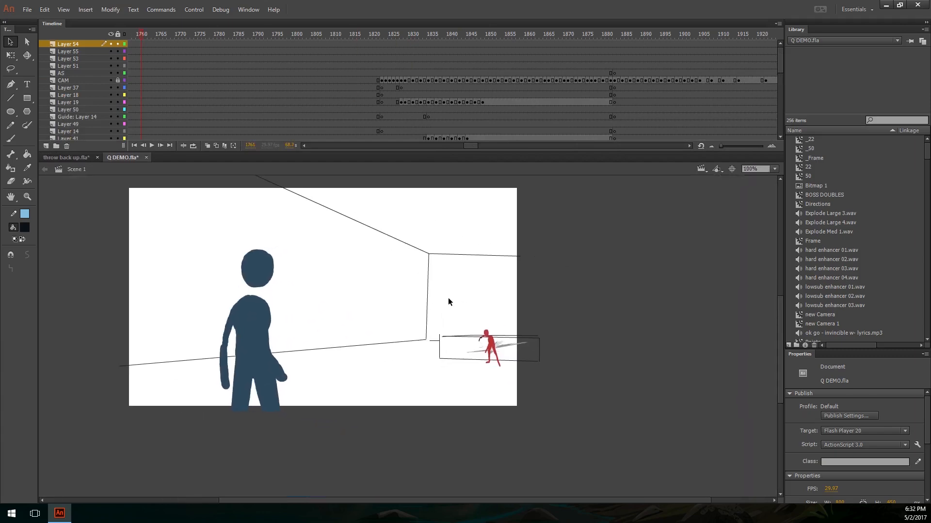
{"action": "key", "text": "ctrl+equal"}
{"action": "left_click", "coordinate": [752, 168]}
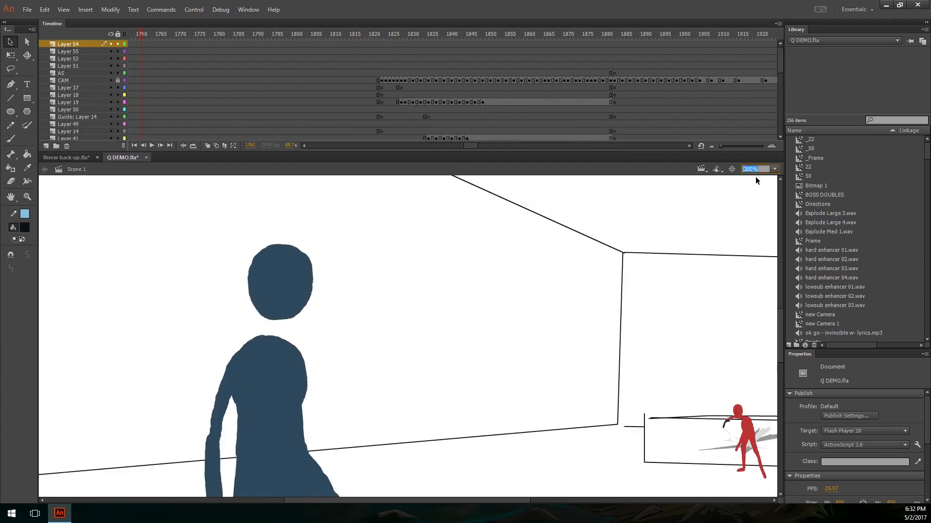
{"action": "key", "text": "Return"}
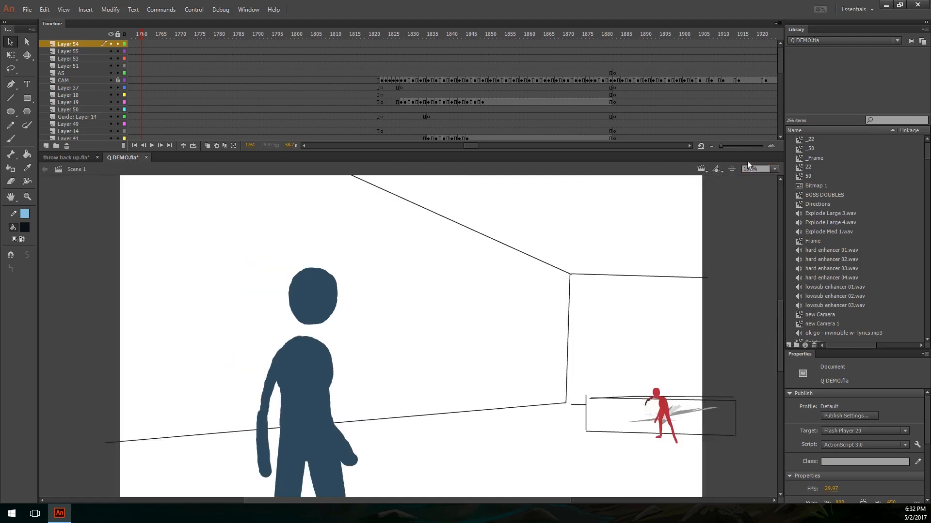
{"action": "left_click_drag", "start_coordinate": [572, 295], "coordinate": [529, 281]}
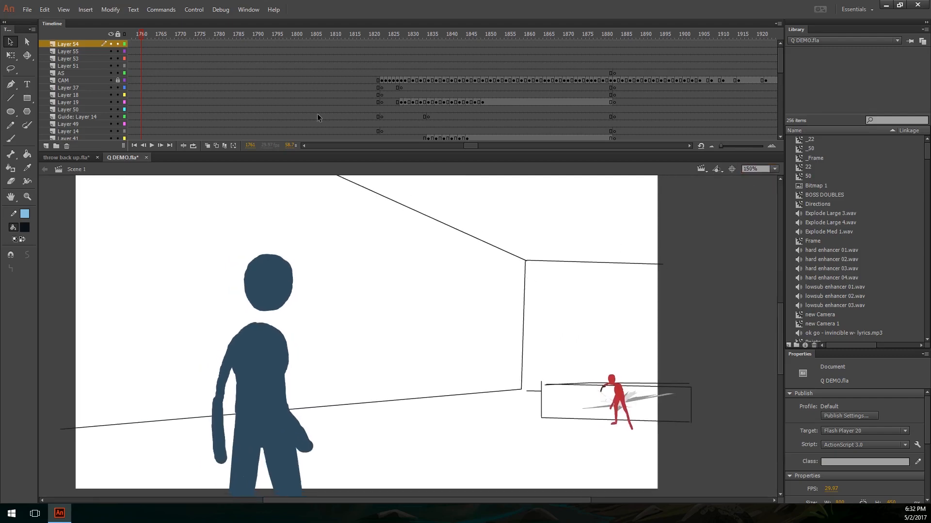
Step: Play the blue figure's run and ring attack from frame 1748
{"action": "left_click_drag", "start_coordinate": [479, 150], "coordinate": [472, 147]}
{"action": "left_click", "coordinate": [178, 33]}
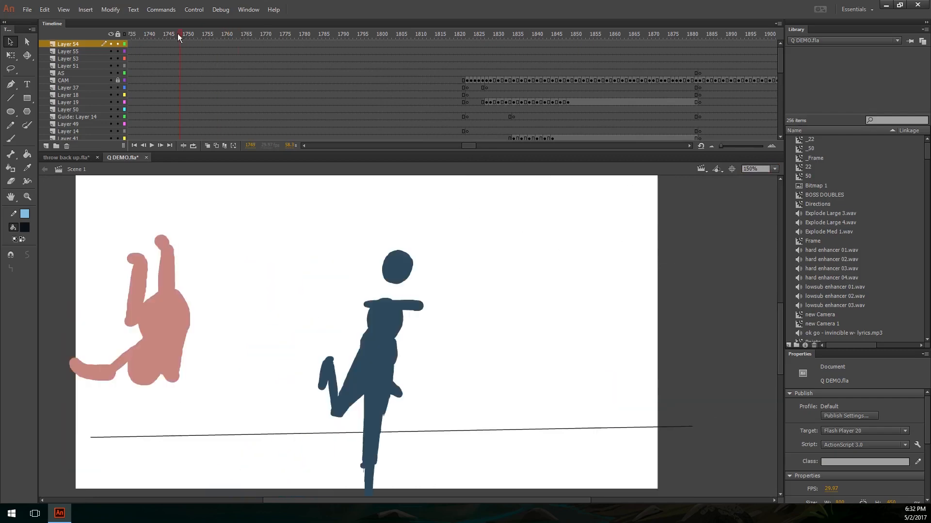
{"action": "key", "text": "Return"}
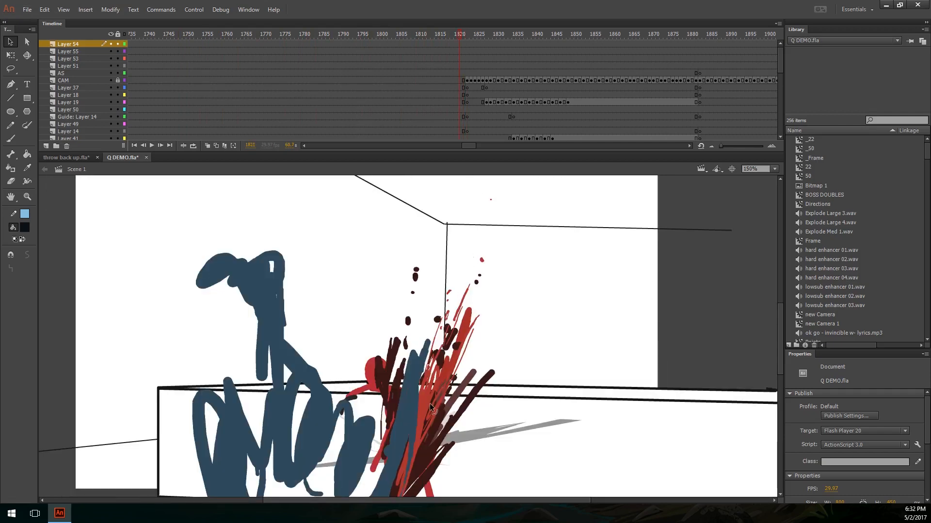
Step: Step back and forth between the ring wind-up and the impact, settling on frame 1814 to examine the body mechanics
{"action": "key", "text": "comma"}
{"action": "key", "text": "comma"}
{"action": "key", "text": "comma"}
{"action": "key", "text": "comma"}
{"action": "key", "text": "comma"}
{"action": "key", "text": "comma"}
{"action": "key", "text": "comma"}
{"action": "key", "text": "comma"}
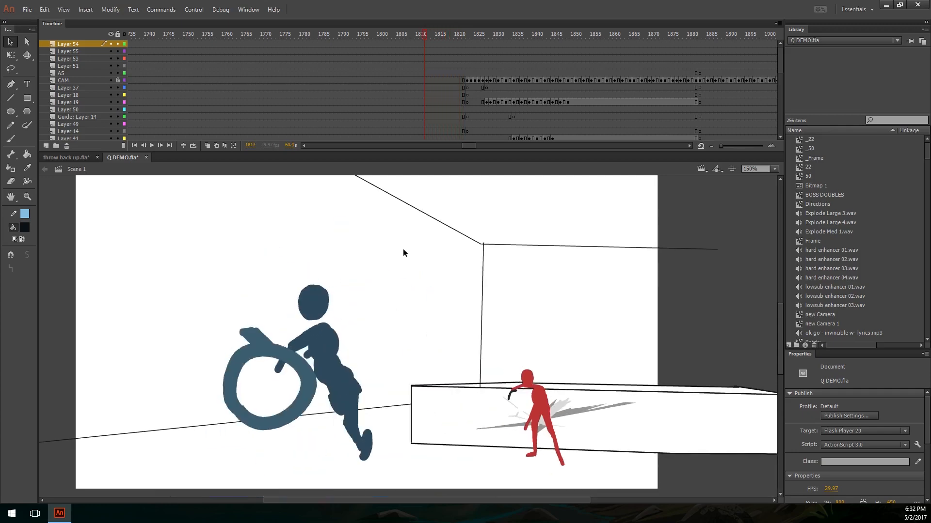
{"action": "key", "text": "period"}
{"action": "key", "text": "period"}
{"action": "key", "text": "period"}
{"action": "key", "text": "period"}
{"action": "key", "text": "period"}
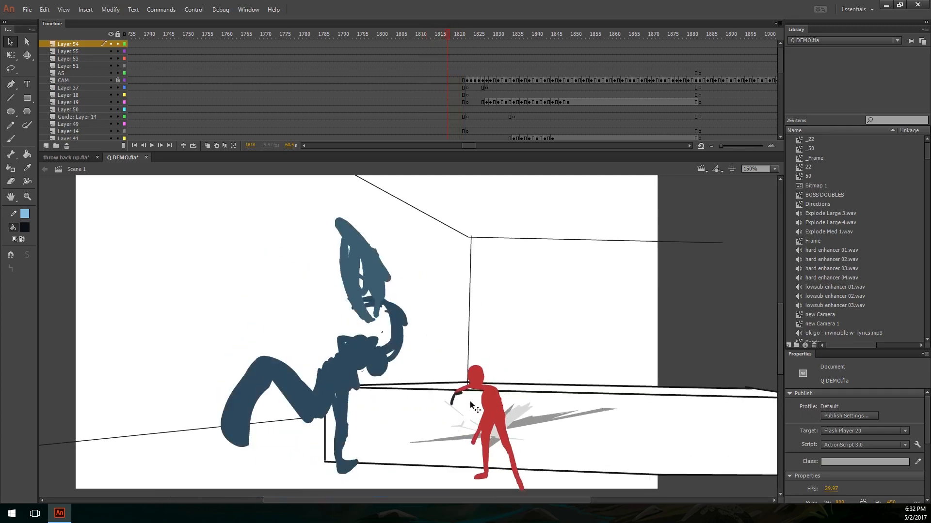
{"action": "key", "text": "period"}
{"action": "key", "text": "period"}
{"action": "key", "text": "period"}
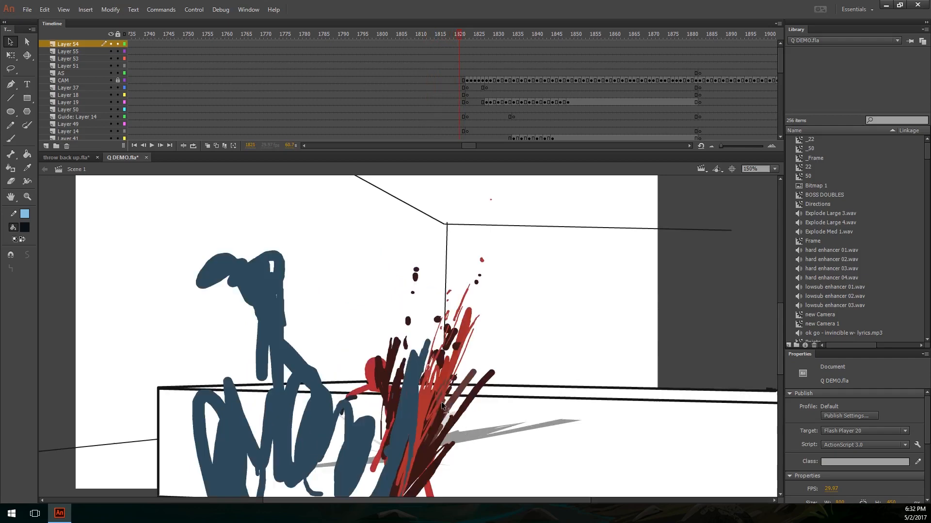
{"action": "key", "text": "comma"}
{"action": "key", "text": "comma"}
{"action": "key", "text": "comma"}
{"action": "key", "text": "comma"}
{"action": "key", "text": "comma"}
{"action": "key", "text": "comma"}
{"action": "key", "text": "comma"}
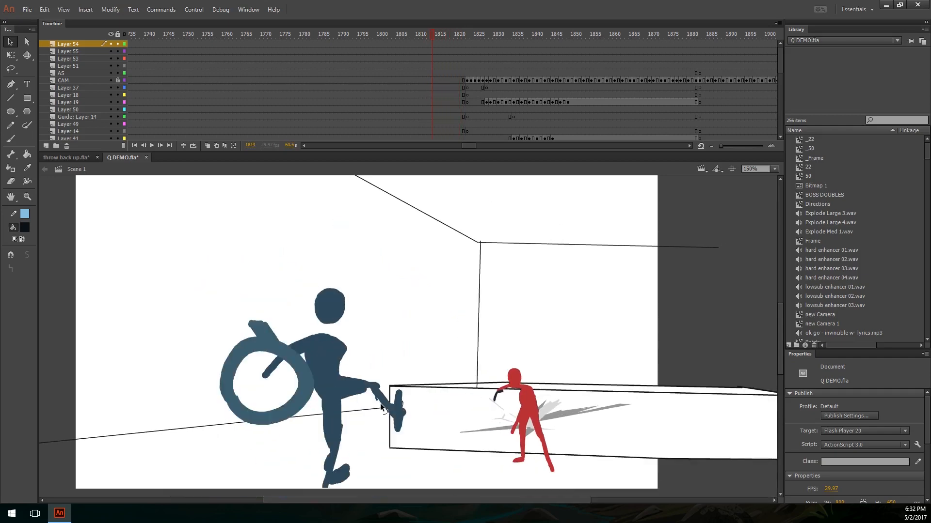
Step: Draw a light-blue pencil joint chain on frame 1814 from the planted foot up the torso and along the arm holding the ring
{"action": "left_click_drag", "start_coordinate": [375, 408], "coordinate": [381, 383]}
{"action": "key", "text": "y"}
{"action": "mouse_move", "coordinate": [339, 424]}
{"action": "left_mouse_down"}
{"action": "mouse_move", "coordinate": [360, 442]}
{"action": "mouse_move", "coordinate": [345, 445]}
{"action": "mouse_move", "coordinate": [342, 318]}
{"action": "mouse_move", "coordinate": [281, 315]}
{"action": "mouse_move", "coordinate": [265, 359]}
{"action": "left_mouse_up"}
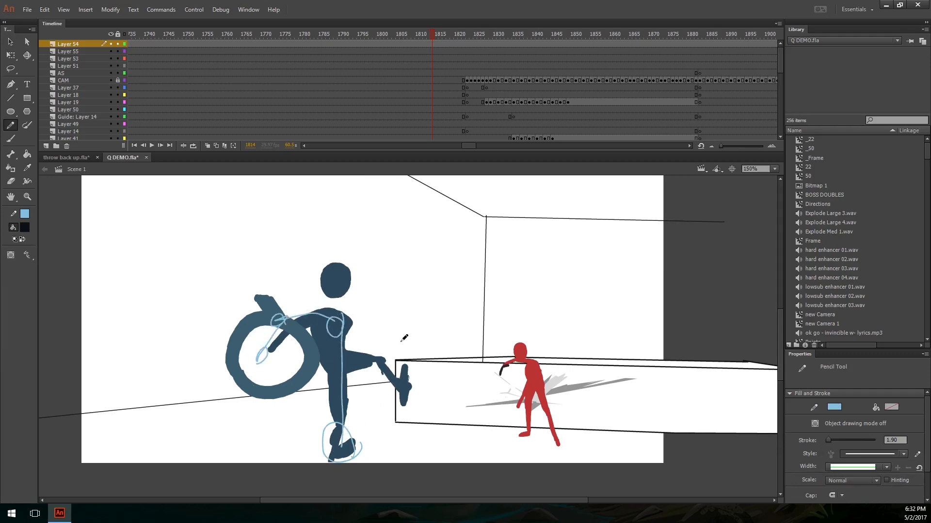
Step: Draw a second joint chain over the pose at frame 1815, from the rear foot through hip and shoulder to the ring hand
{"action": "key", "text": "period"}
{"action": "key", "text": "period"}
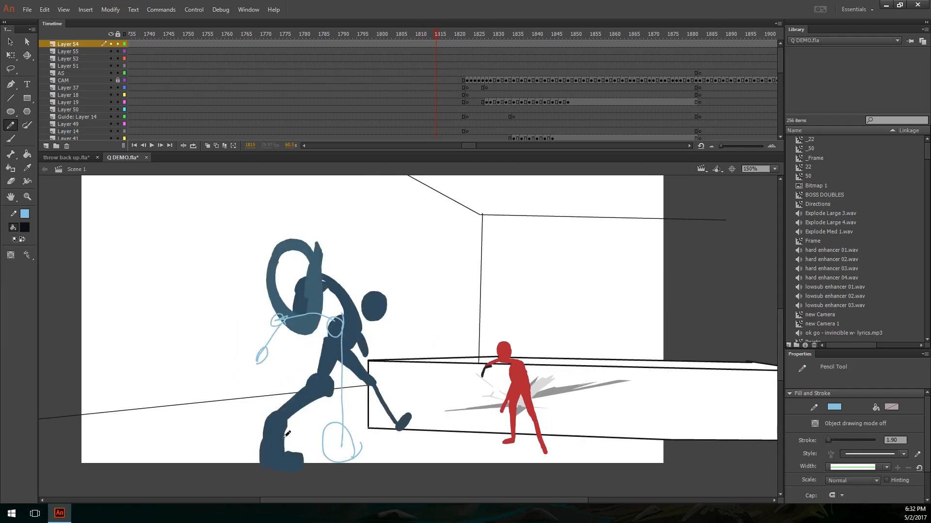
{"action": "mouse_move", "coordinate": [287, 434]}
{"action": "left_mouse_down"}
{"action": "mouse_move", "coordinate": [290, 460]}
{"action": "mouse_move", "coordinate": [271, 414]}
{"action": "mouse_move", "coordinate": [342, 349]}
{"action": "mouse_move", "coordinate": [350, 296]}
{"action": "mouse_move", "coordinate": [312, 266]}
{"action": "mouse_move", "coordinate": [303, 291]}
{"action": "left_mouse_up"}
{"action": "key", "text": "ctrl+a"}
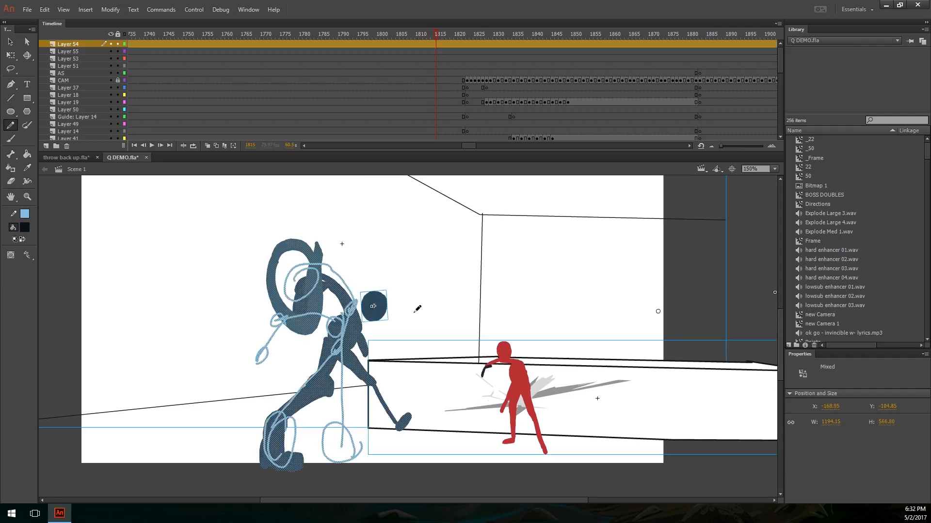
{"action": "key", "text": "ctrl+shift+a"}
Step: Trace a sweeping curve at frame 1817 from the rear leg beneath the torso and around the arm to the ring, redoing the first attempt
{"action": "key", "text": "period"}
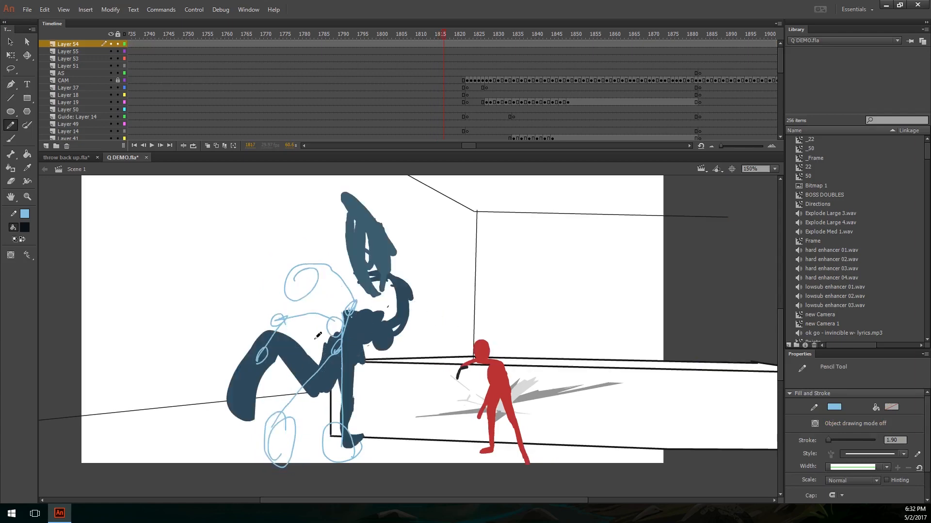
{"action": "mouse_move", "coordinate": [240, 395]}
{"action": "left_mouse_down"}
{"action": "mouse_move", "coordinate": [267, 350]}
{"action": "mouse_move", "coordinate": [370, 333]}
{"action": "mouse_move", "coordinate": [391, 259]}
{"action": "left_mouse_up"}
{"action": "key", "text": "ctrl+z"}
{"action": "mouse_move", "coordinate": [238, 372]}
{"action": "left_mouse_down"}
{"action": "mouse_move", "coordinate": [264, 334]}
{"action": "mouse_move", "coordinate": [297, 347]}
{"action": "mouse_move", "coordinate": [363, 258]}
{"action": "left_mouse_up"}
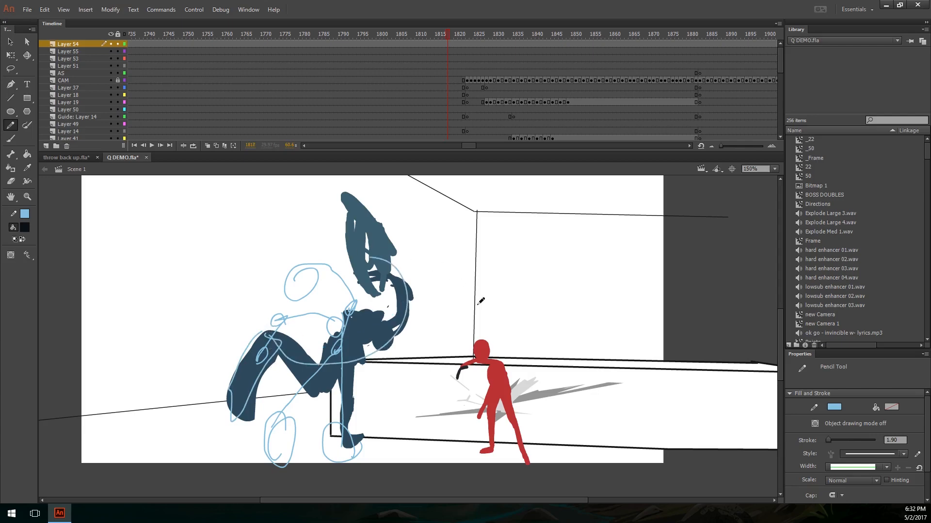
Step: Step forward from the release to the impact, and replay the sequence from about frame 1775
{"action": "key", "text": "period"}
{"action": "key", "text": "period"}
{"action": "key", "text": "period"}
{"action": "key", "text": "period"}
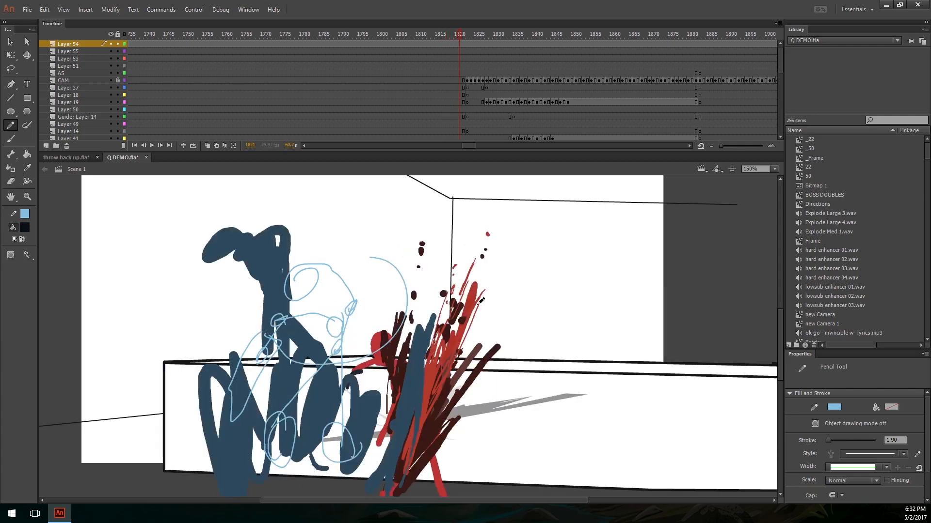
{"action": "left_click_drag", "start_coordinate": [396, 33], "coordinate": [289, 34]}
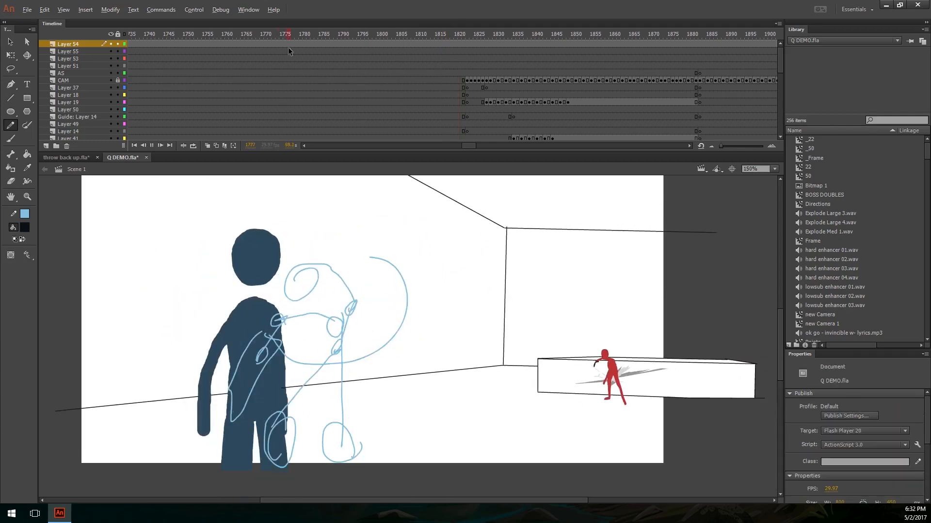
{"action": "key", "text": "Return"}
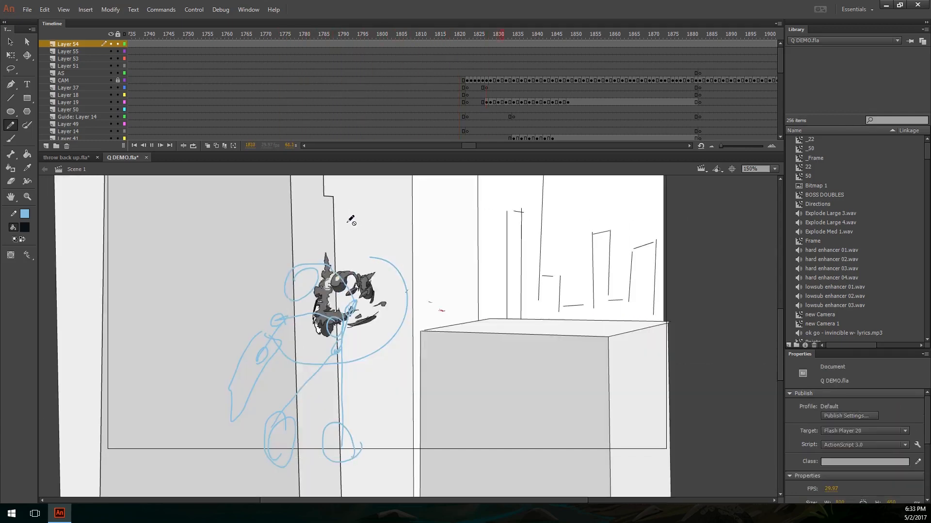
{"action": "key", "text": "Return"}
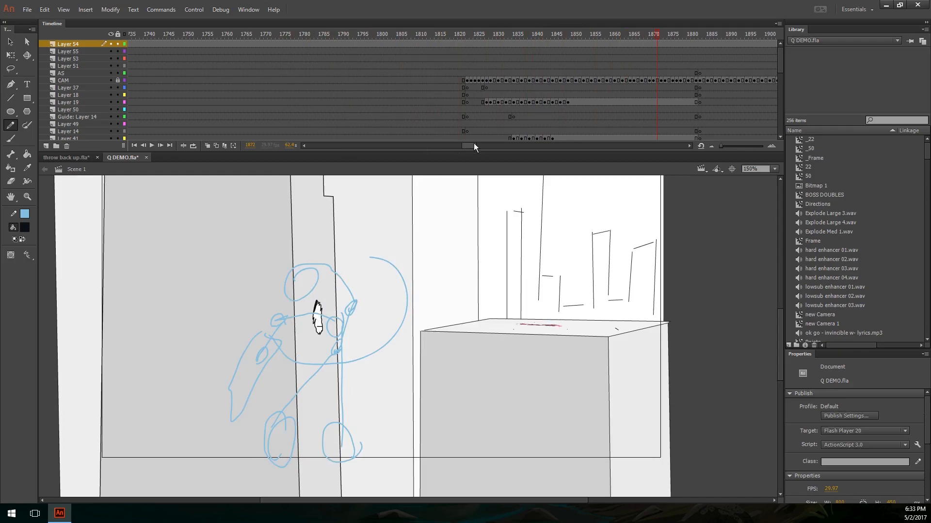
Step: Move the playhead to frame 2096 and bring the whole airborne figure with the ring into view
{"action": "left_click_drag", "start_coordinate": [474, 144], "coordinate": [479, 146]}
{"action": "left_click_drag", "start_coordinate": [365, 33], "coordinate": [614, 66]}
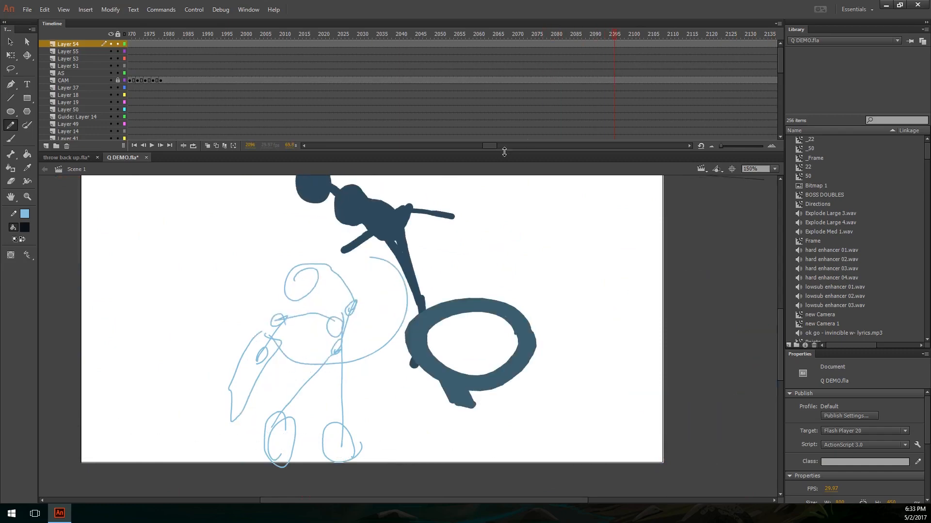
{"action": "key", "text": "space"}
{"action": "left_click_drag", "start_coordinate": [547, 208], "coordinate": [551, 260]}
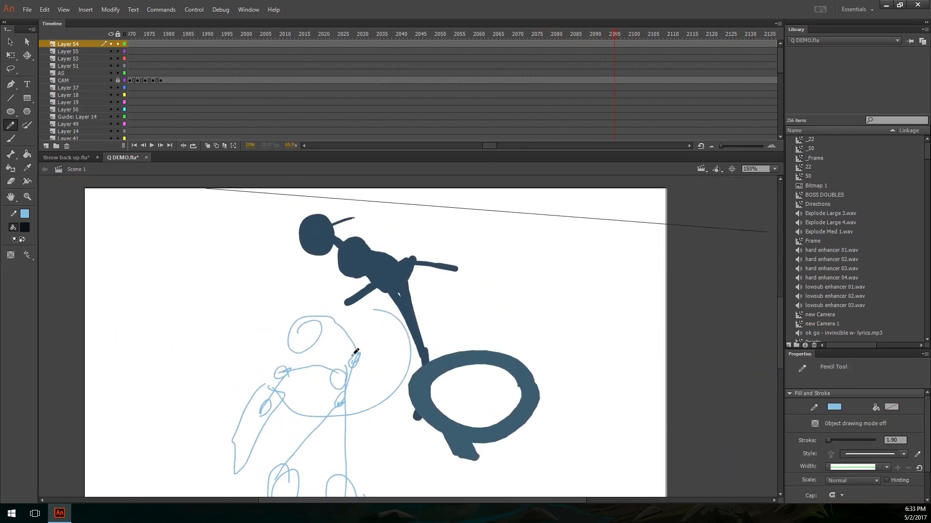
Step: Remove the light-blue joint-chain strokes from the stage and play the ring figure's next action
{"action": "key", "text": "v"}
{"action": "left_click", "coordinate": [353, 362]}
{"action": "left_click_drag", "start_coordinate": [447, 50], "coordinate": [537, 44]}
{"action": "key", "text": "Return"}
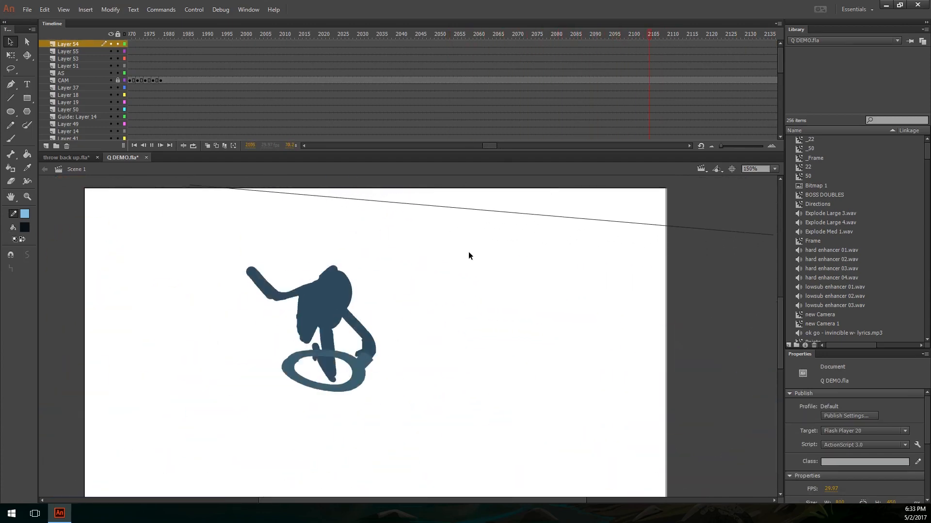
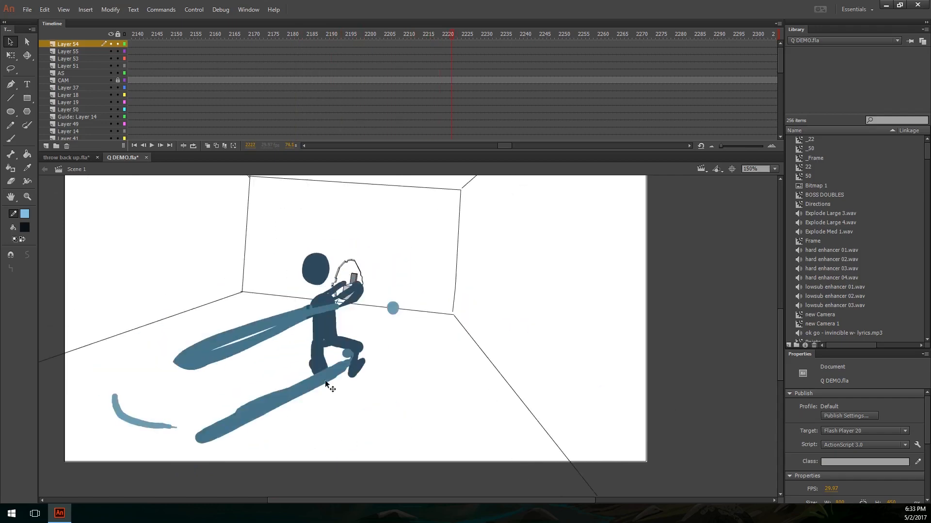
Step: Step the ring figure back to about frame 2218 and pencil a mark along its planted rear foot
{"action": "key", "text": "y"}
{"action": "key", "text": "comma"}
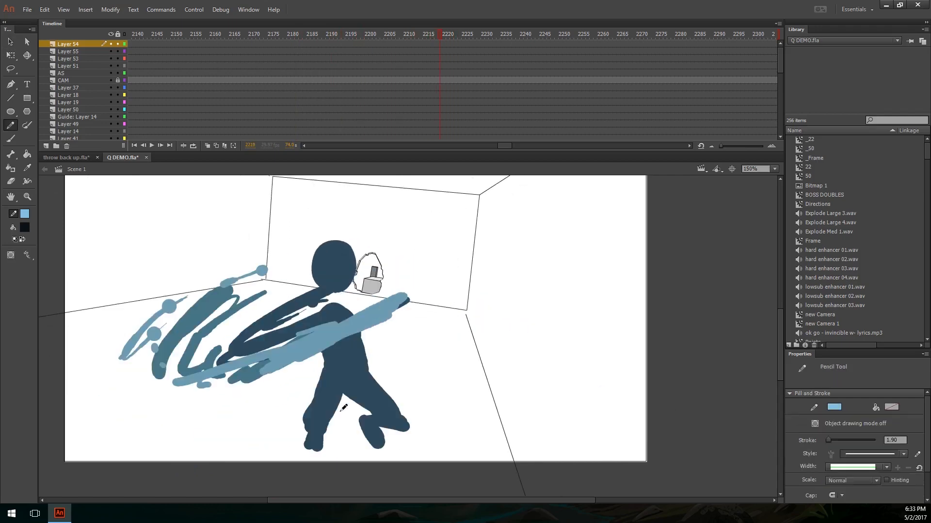
{"action": "mouse_move", "coordinate": [330, 433]}
{"action": "left_mouse_down"}
{"action": "mouse_move", "coordinate": [342, 389]}
{"action": "mouse_move", "coordinate": [315, 412]}
{"action": "mouse_move", "coordinate": [339, 403]}
{"action": "left_mouse_up"}
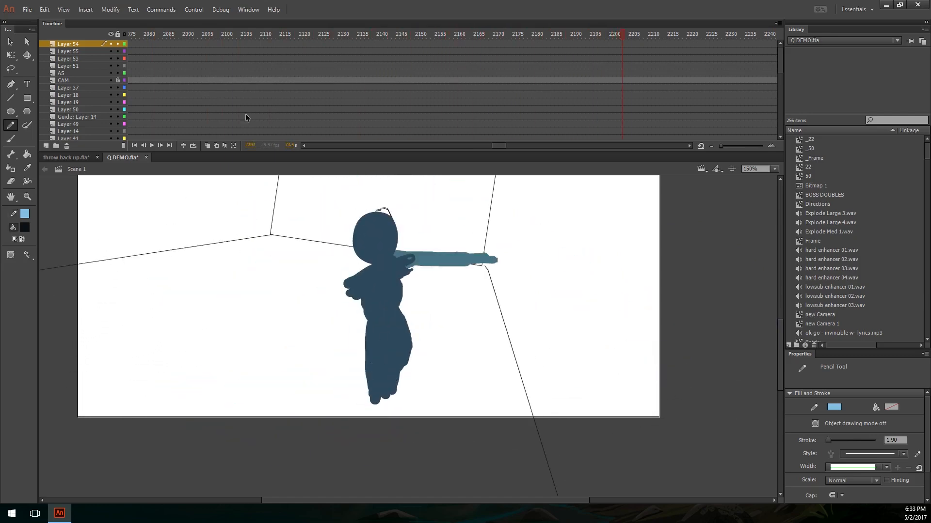
Step: Switch to throw back up.fla, advance to frame 42, and circle the supporting foot with a ground line drawn through it
{"action": "left_click", "coordinate": [78, 159]}
{"action": "key", "text": "alt"}
{"action": "left_click_drag", "start_coordinate": [403, 393], "coordinate": [374, 288]}
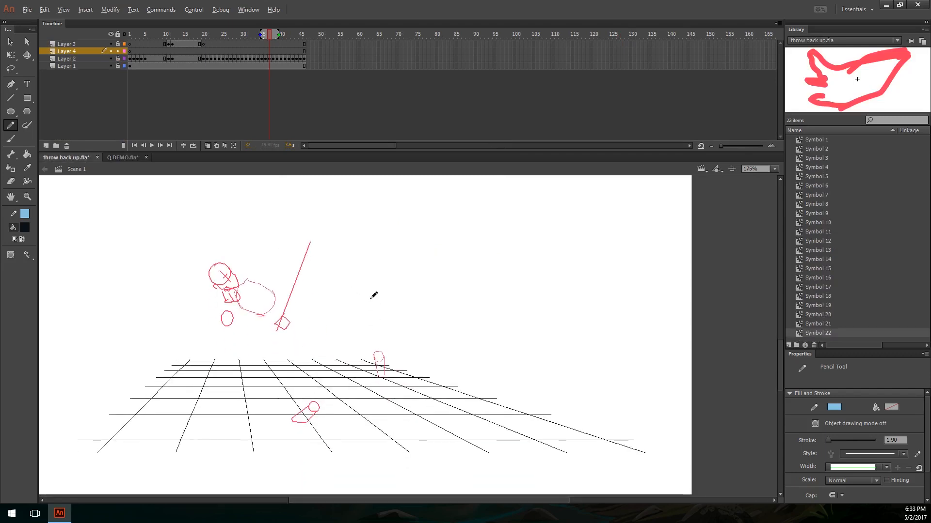
{"action": "key", "text": "period"}
{"action": "key", "text": "period"}
{"action": "key", "text": "period"}
{"action": "key", "text": "period"}
{"action": "key", "text": "period"}
{"action": "mouse_move", "coordinate": [328, 397]}
{"action": "left_mouse_down"}
{"action": "mouse_move", "coordinate": [293, 388]}
{"action": "mouse_move", "coordinate": [320, 435]}
{"action": "mouse_move", "coordinate": [321, 396]}
{"action": "left_mouse_up"}
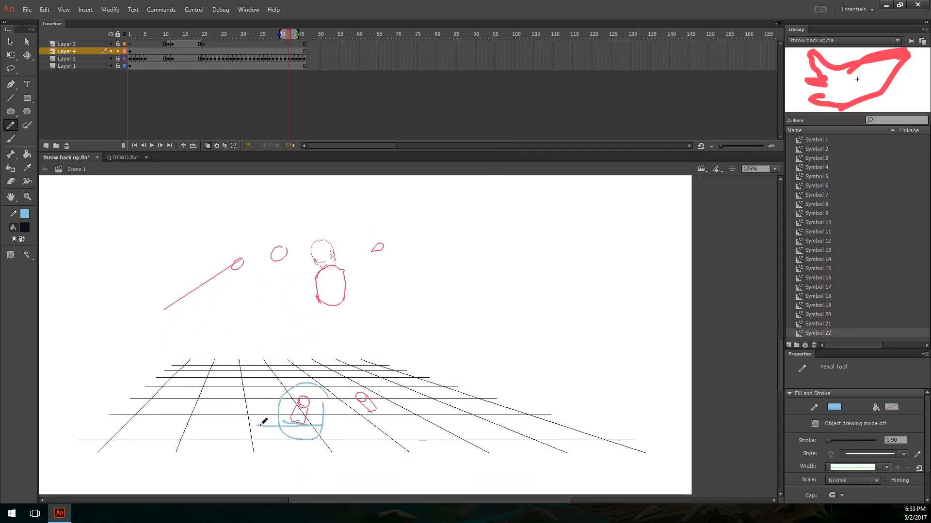
{"action": "left_click_drag", "start_coordinate": [257, 426], "coordinate": [336, 425]}
Step: Step forward to the end of the throw and back to compare the foot with the ground line
{"action": "key", "text": "period"}
{"action": "key", "text": "period"}
{"action": "key", "text": "period"}
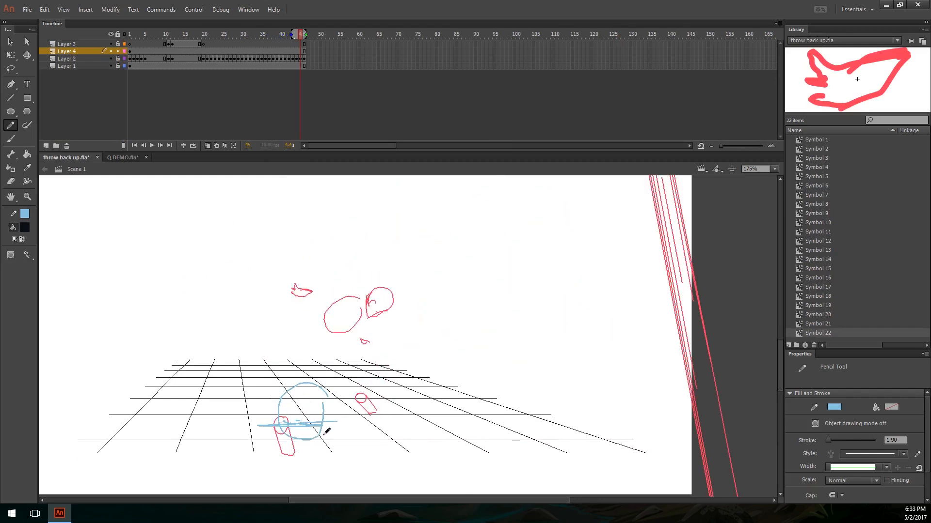
{"action": "key", "text": "comma"}
{"action": "key", "text": "comma"}
{"action": "key", "text": "comma"}
{"action": "key", "text": "comma"}
{"action": "key", "text": "comma"}
{"action": "key", "text": "comma"}
{"action": "key", "text": "comma"}
{"action": "key", "text": "comma"}
{"action": "key", "text": "comma"}
{"action": "key", "text": "comma"}
{"action": "key", "text": "comma"}
{"action": "key", "text": "comma"}
{"action": "key", "text": "comma"}
{"action": "key", "text": "comma"}
Step: Shift the blue circle and ground line onto the planted foot, and compare its placement across frames 30 to 32
{"action": "mouse_move", "coordinate": [258, 426]}
{"action": "left_mouse_down"}
{"action": "mouse_move", "coordinate": [338, 409]}
{"action": "mouse_move", "coordinate": [320, 408]}
{"action": "left_mouse_up"}
{"action": "key", "text": "ctrl+a"}
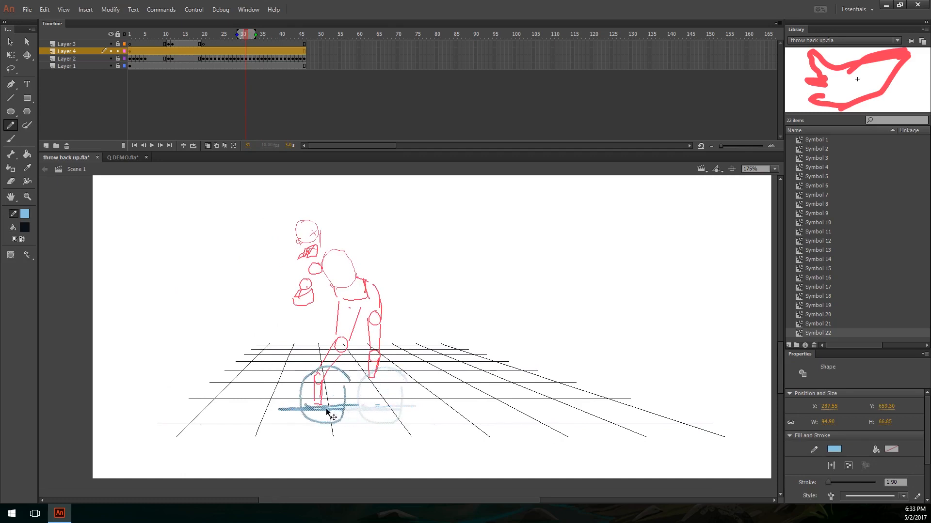
{"action": "key", "text": "comma"}
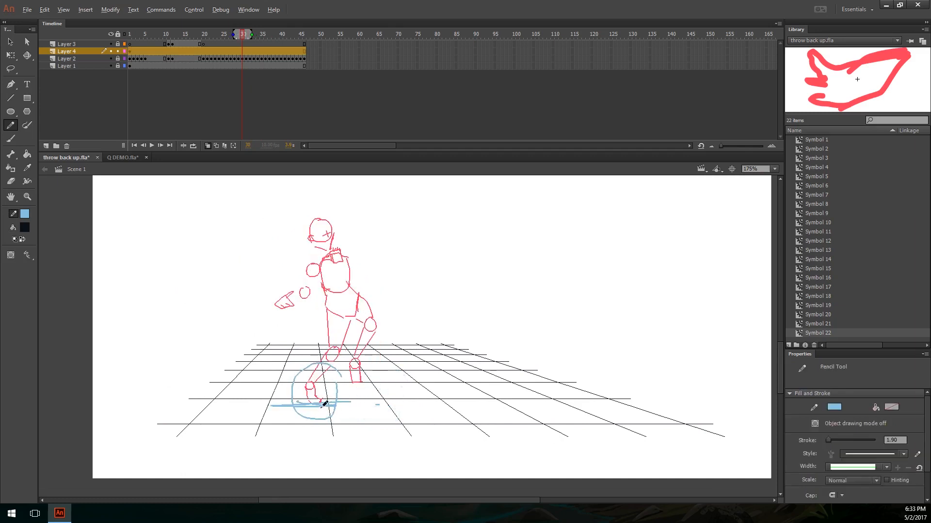
{"action": "key", "text": "period"}
{"action": "key", "text": "period"}
{"action": "key", "text": "comma"}
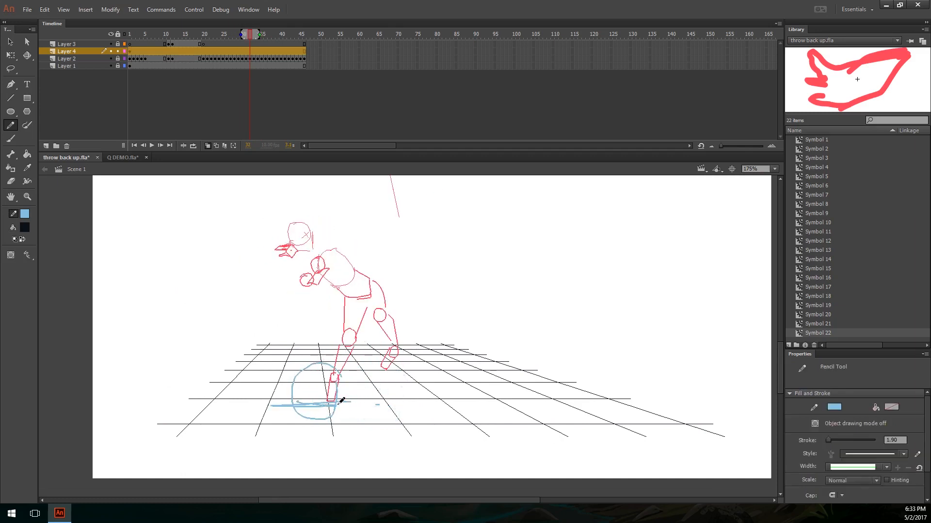
Step: Examine the planted foot's contact with the ground line up close at frame 32
{"action": "scroll", "coordinate": [359, 406], "scroll_direction": "up", "scroll_amount": 10}
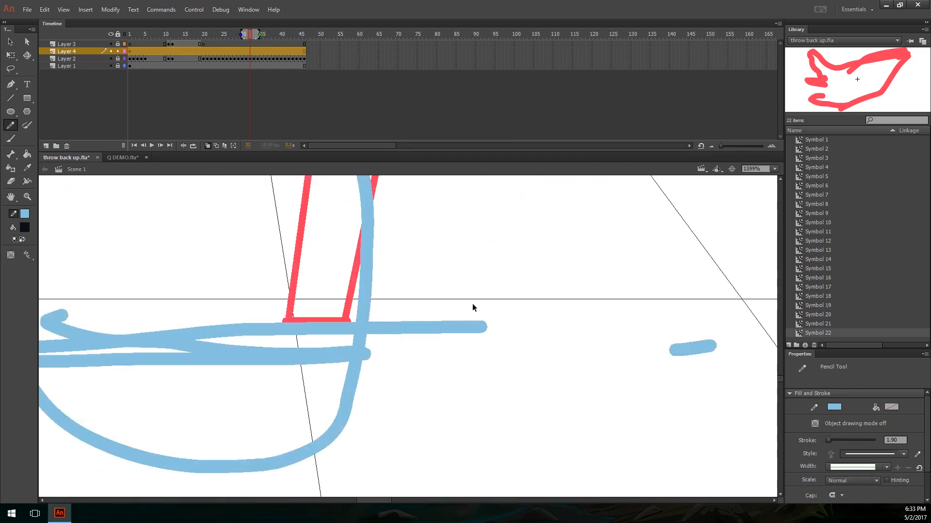
{"action": "left_click", "coordinate": [386, 365], "text": "ctrl"}
{"action": "left_click_drag", "start_coordinate": [386, 365], "coordinate": [389, 374]}
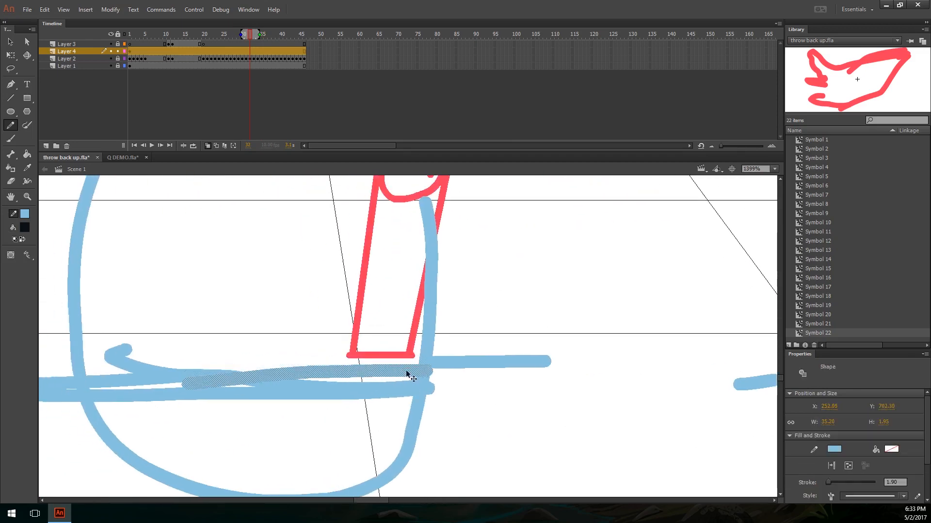
{"action": "scroll", "coordinate": [389, 361], "scroll_direction": "down", "scroll_amount": 10}
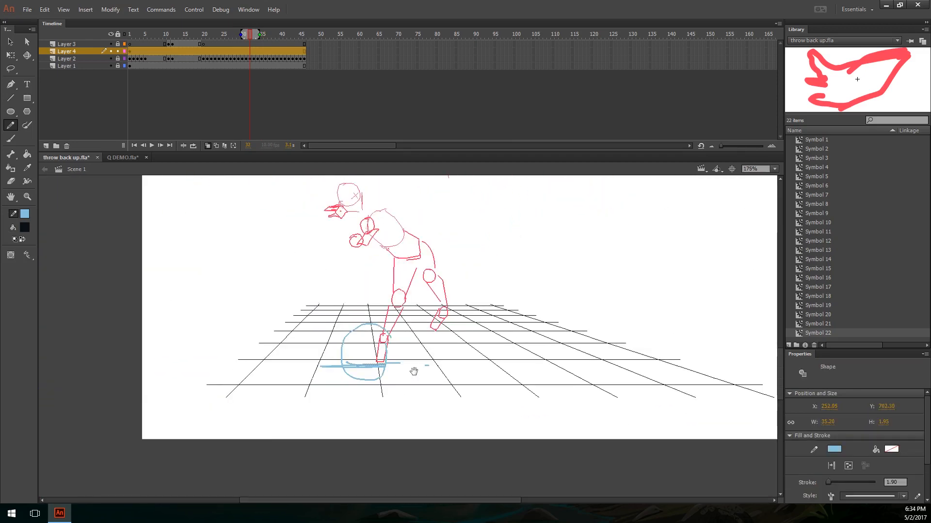
{"action": "left_click_drag", "start_coordinate": [426, 245], "coordinate": [374, 254]}
{"action": "key", "text": "ctrl+z"}
Step: Follow the foot forward to frame 34 and draw a short ground line beneath it, undoing the surplus stroke
{"action": "key", "text": "."}
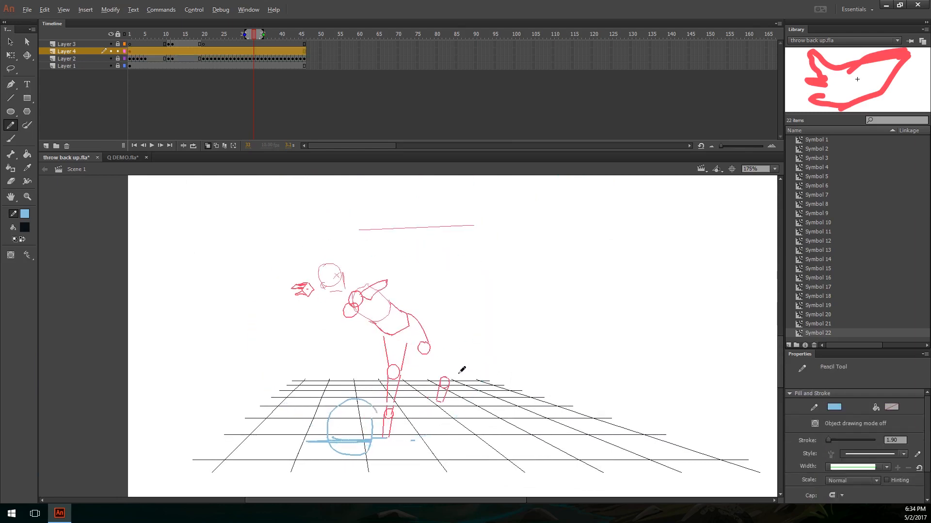
{"action": "key", "text": "."}
{"action": "left_click_drag", "start_coordinate": [391, 421], "coordinate": [392, 409]}
{"action": "left_click", "coordinate": [392, 408], "text": "ctrl"}
{"action": "key", "text": "."}
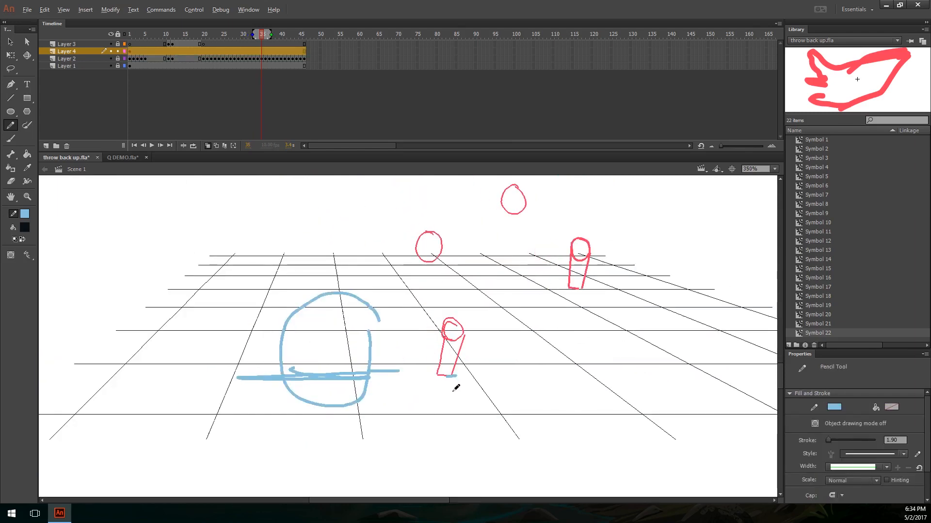
{"action": "mouse_move", "coordinate": [428, 374]}
{"action": "left_mouse_down"}
{"action": "mouse_move", "coordinate": [469, 372]}
{"action": "mouse_move", "coordinate": [423, 377]}
{"action": "mouse_move", "coordinate": [455, 391]}
{"action": "left_mouse_up"}
{"action": "key", "text": "ctrl+z"}
{"action": "key", "text": "ctrl+minus"}
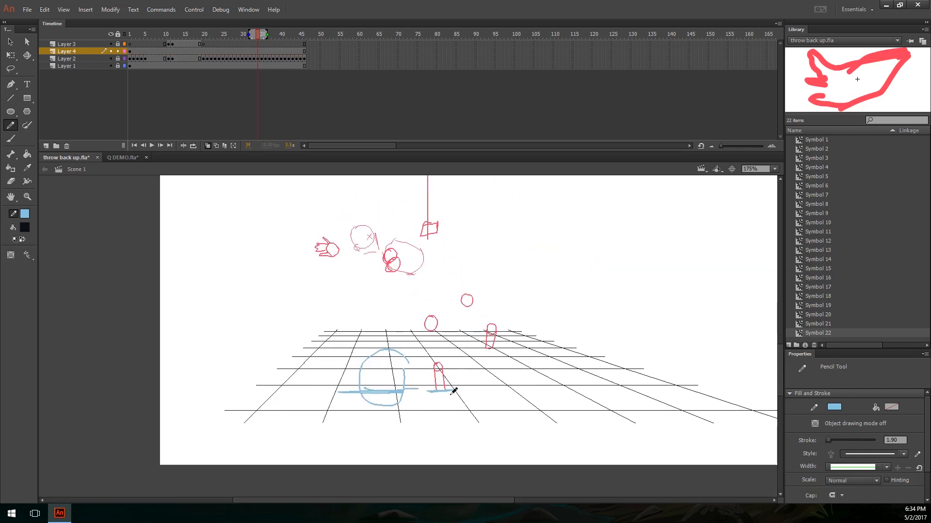
Step: Switch to Q DEMO.fla and step the ring figure through its swing to about frame 2218
{"action": "key", "text": "alt"}
{"action": "left_click", "coordinate": [123, 157]}
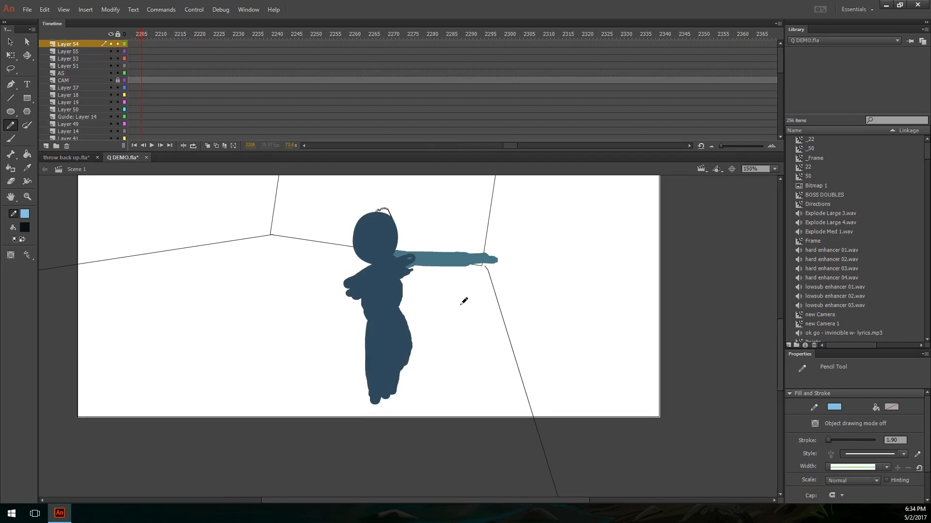
{"action": "key", "text": "period"}
{"action": "key", "text": "period"}
{"action": "key", "text": "period"}
{"action": "key", "text": "period"}
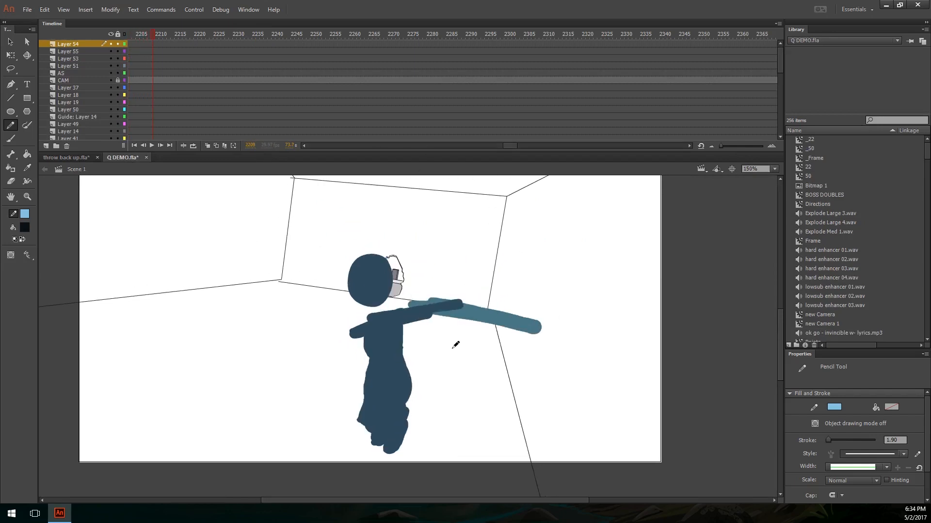
{"action": "key", "text": "period"}
{"action": "key", "text": "period"}
{"action": "key", "text": "period"}
{"action": "key", "text": "period"}
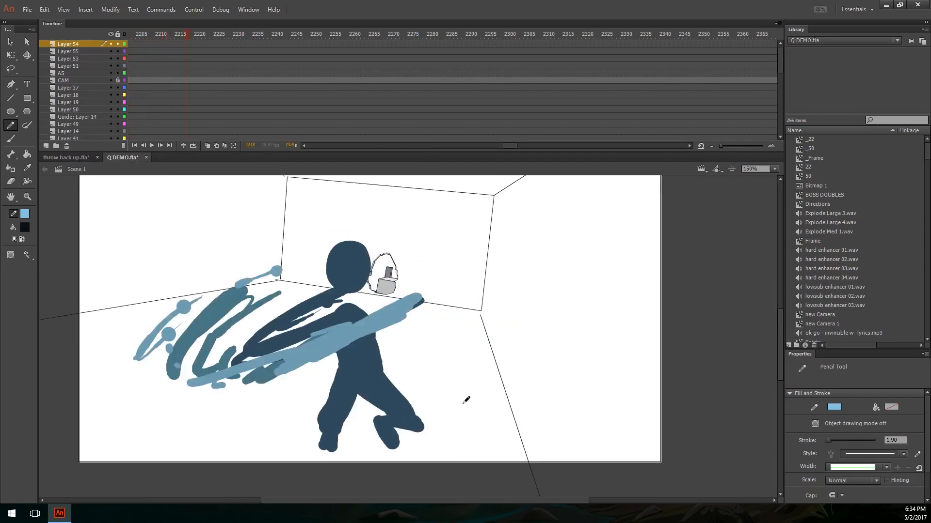
Step: Circle the planted foot and draw a joint chain up the leg to the chest with a separate shoulder joint, undoing the last stroke
{"action": "mouse_move", "coordinate": [343, 441]}
{"action": "left_mouse_down"}
{"action": "mouse_move", "coordinate": [317, 464]}
{"action": "mouse_move", "coordinate": [325, 428]}
{"action": "left_mouse_up"}
{"action": "left_click_drag", "start_coordinate": [363, 432], "coordinate": [386, 432]}
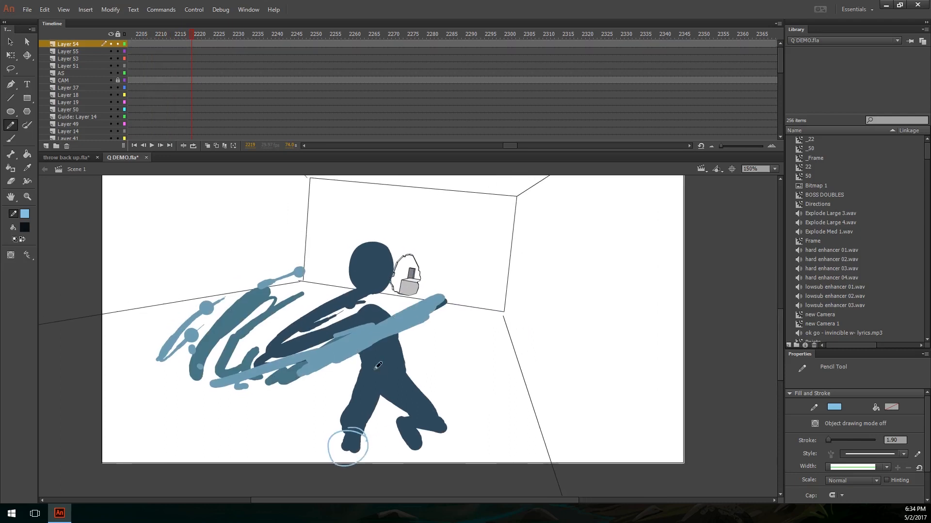
{"action": "left_click_drag", "start_coordinate": [353, 289], "coordinate": [352, 291]}
{"action": "mouse_move", "coordinate": [360, 433]}
{"action": "left_mouse_down"}
{"action": "mouse_move", "coordinate": [346, 448]}
{"action": "mouse_move", "coordinate": [357, 431]}
{"action": "mouse_move", "coordinate": [347, 416]}
{"action": "mouse_move", "coordinate": [372, 377]}
{"action": "mouse_move", "coordinate": [363, 326]}
{"action": "left_mouse_up"}
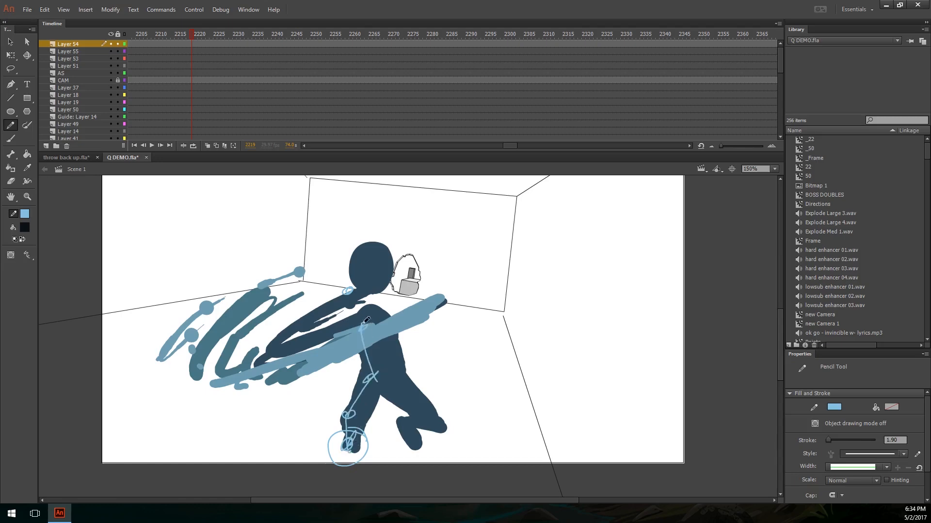
{"action": "left_click_drag", "start_coordinate": [328, 271], "coordinate": [312, 298]}
{"action": "key", "text": "ctrl+z"}
Step: Advance past the swing and play the animation through the DETERMINATION title
{"action": "key", "text": "."}
{"action": "key", "text": "."}
{"action": "key", "text": "."}
{"action": "key", "text": "."}
{"action": "key", "text": "."}
{"action": "key", "text": "."}
{"action": "key", "text": "."}
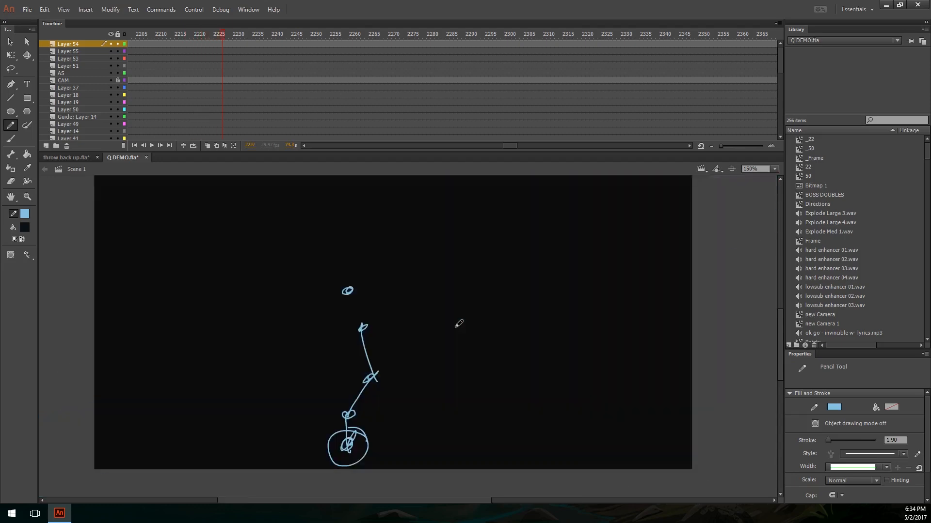
{"action": "key", "text": "Return"}
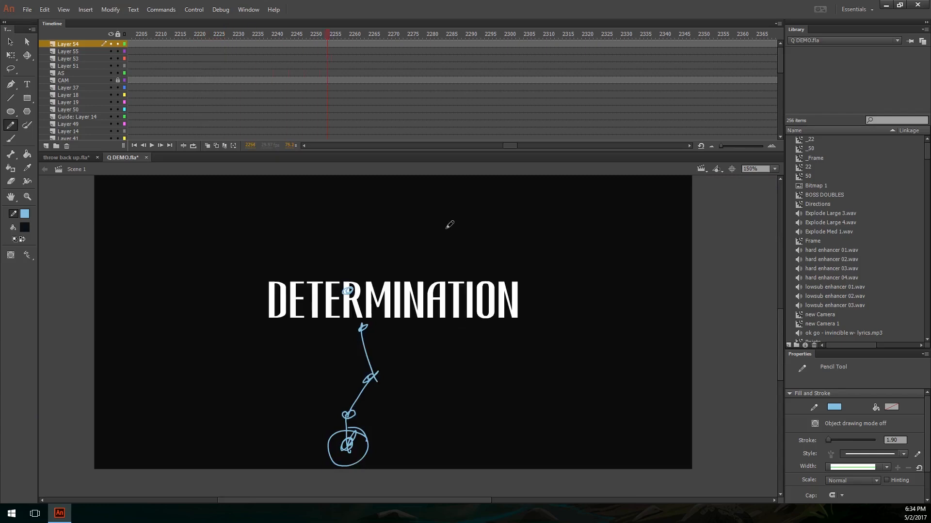
{"action": "key", "text": "Return"}
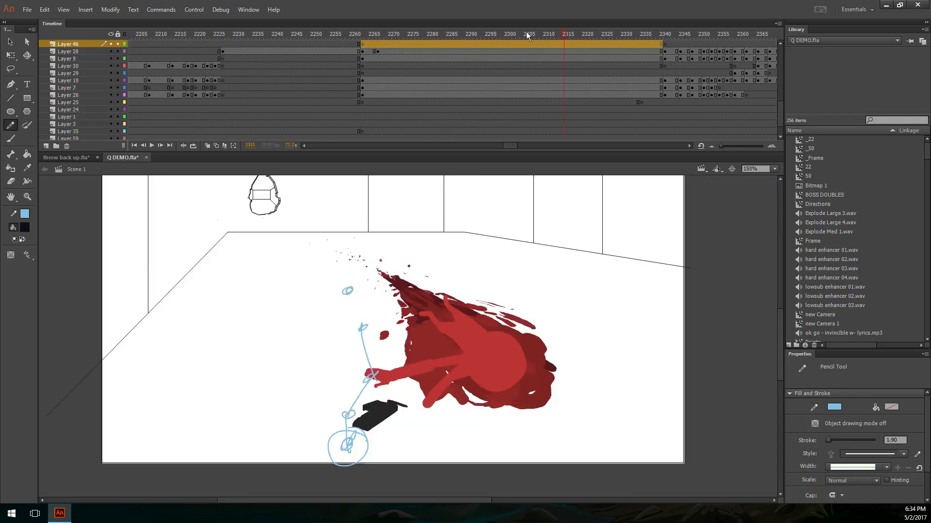
Step: Find the one-legged wind-up pose at frame 2684, undo the stray stroke, and bring the figure into view
{"action": "left_click_drag", "start_coordinate": [560, 34], "coordinate": [734, 63]}
{"action": "key", "text": "Return"}
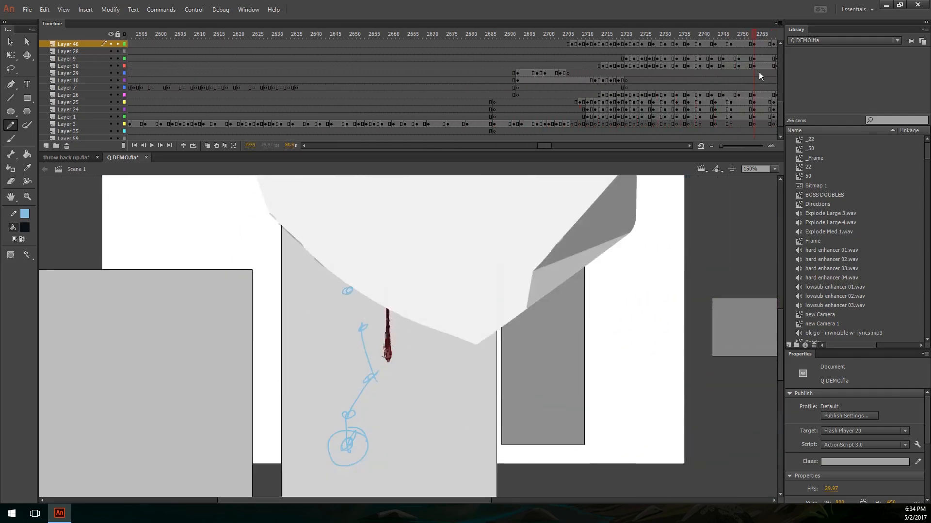
{"action": "left_click_drag", "start_coordinate": [554, 43], "coordinate": [482, 47]}
{"action": "mouse_move", "coordinate": [535, 226]}
{"action": "left_mouse_down"}
{"action": "mouse_move", "coordinate": [541, 386]}
{"action": "mouse_move", "coordinate": [550, 229]}
{"action": "left_mouse_up"}
{"action": "key", "text": "ctrl+z"}
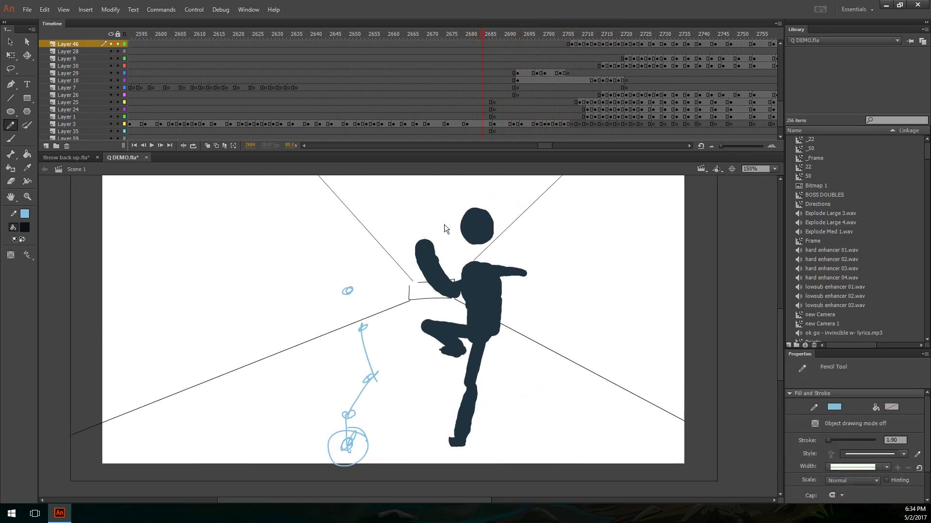
{"action": "key", "text": "space"}
{"action": "mouse_move", "coordinate": [439, 301]}
{"action": "left_mouse_down"}
{"action": "mouse_move", "coordinate": [353, 297]}
{"action": "mouse_move", "coordinate": [314, 310]}
{"action": "left_mouse_up"}
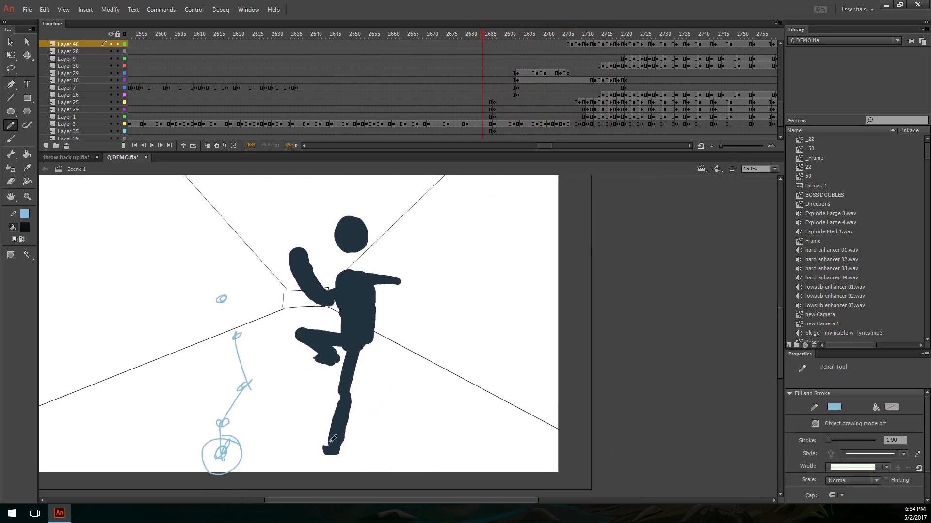
Step: Switch to throw back up.fla and sketch a circle and a box in the empty space beside the figure, undoing surplus strokes
{"action": "left_click", "coordinate": [66, 158]}
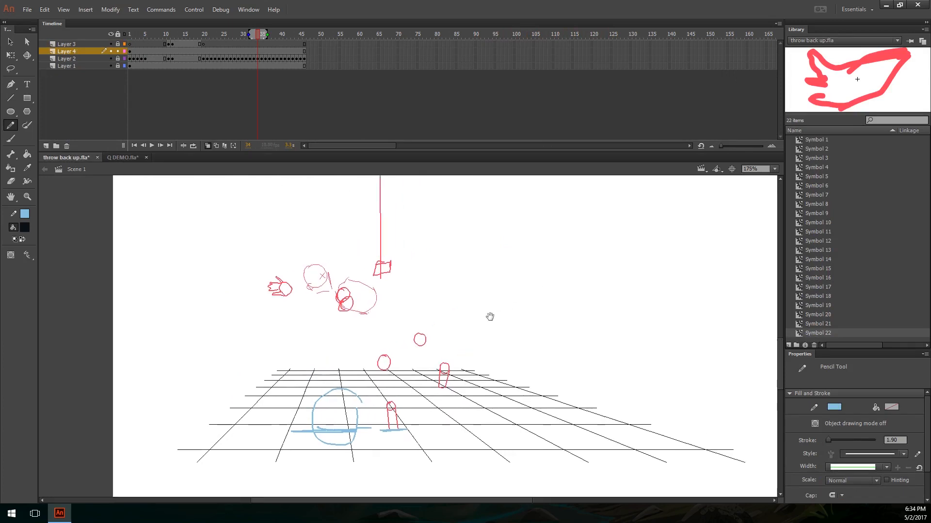
{"action": "mouse_move", "coordinate": [524, 270]}
{"action": "left_mouse_down"}
{"action": "mouse_move", "coordinate": [525, 317]}
{"action": "mouse_move", "coordinate": [552, 263]}
{"action": "mouse_move", "coordinate": [524, 268]}
{"action": "mouse_move", "coordinate": [573, 265]}
{"action": "mouse_move", "coordinate": [554, 315]}
{"action": "left_mouse_up"}
{"action": "mouse_move", "coordinate": [537, 277]}
{"action": "left_mouse_down"}
{"action": "mouse_move", "coordinate": [506, 257]}
{"action": "mouse_move", "coordinate": [520, 253]}
{"action": "mouse_move", "coordinate": [548, 281]}
{"action": "mouse_move", "coordinate": [531, 304]}
{"action": "left_mouse_up"}
{"action": "key", "text": "ctrl+z"}
{"action": "key", "text": "ctrl+z"}
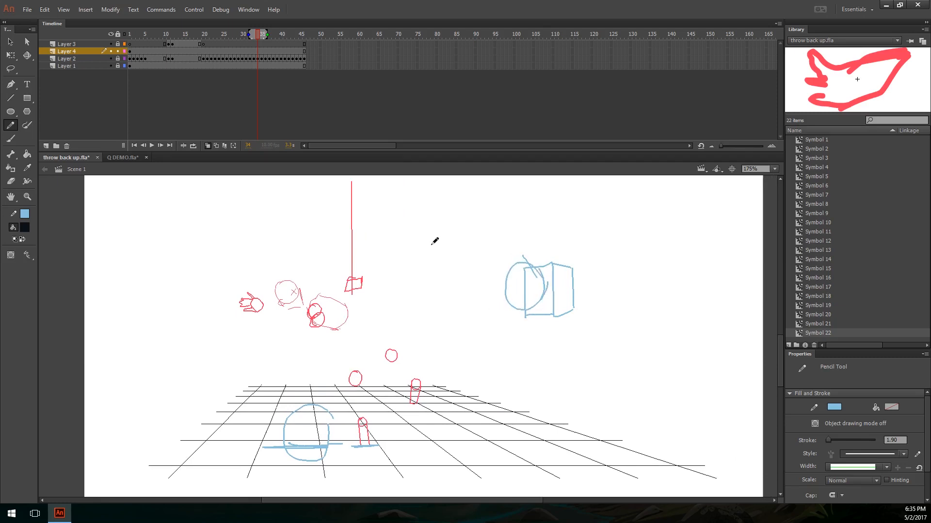
Step: Return to Q DEMO.fla and mark the hips and raised leg of the wind-up pose, undoing the last stroke on the following pose
{"action": "left_click", "coordinate": [127, 158]}
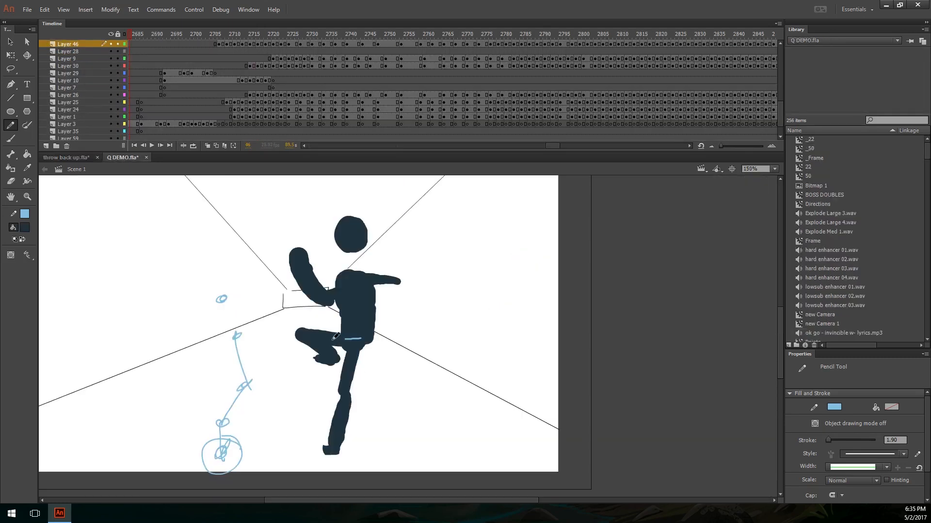
{"action": "left_click_drag", "start_coordinate": [308, 361], "coordinate": [318, 358]}
{"action": "key", "text": "period"}
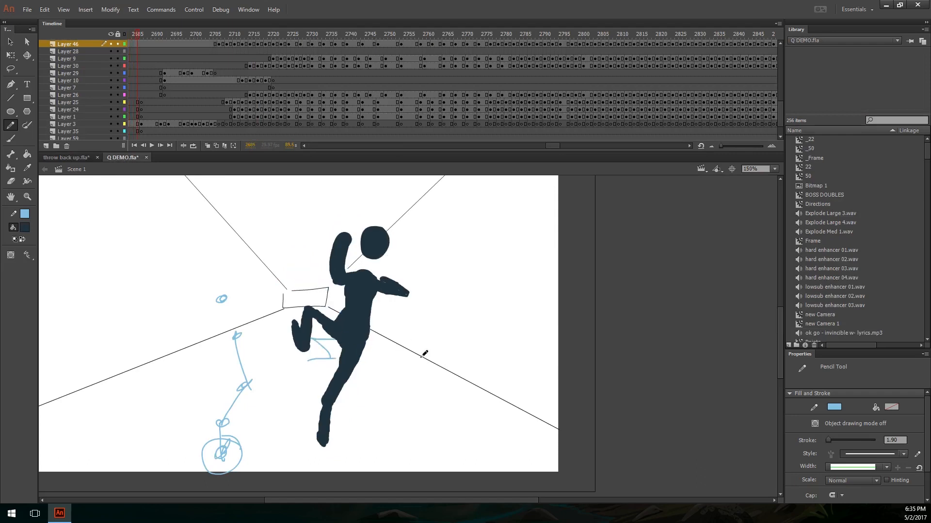
{"action": "left_click_drag", "start_coordinate": [349, 346], "coordinate": [304, 314]}
{"action": "key", "text": "ctrl+z"}
Step: Step forward through the figure's throw to frame 2700
{"action": "key", "text": "period"}
{"action": "key", "text": "period"}
{"action": "key", "text": "period"}
{"action": "key", "text": "period"}
{"action": "key", "text": "period"}
{"action": "key", "text": "period"}
{"action": "key", "text": "period"}
{"action": "key", "text": "period"}
{"action": "key", "text": "period"}
{"action": "key", "text": "period"}
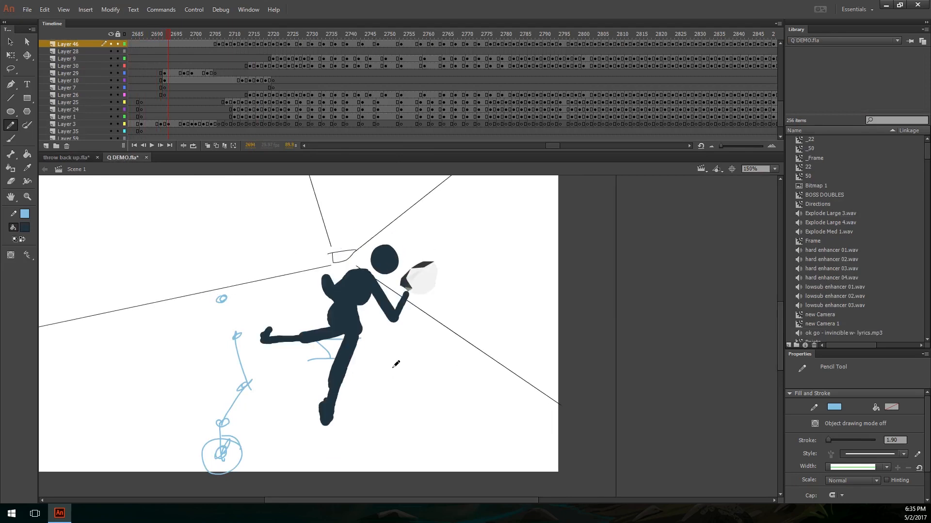
{"action": "key", "text": "period"}
{"action": "key", "text": "period"}
{"action": "key", "text": "period"}
{"action": "key", "text": "period"}
{"action": "key", "text": "period"}
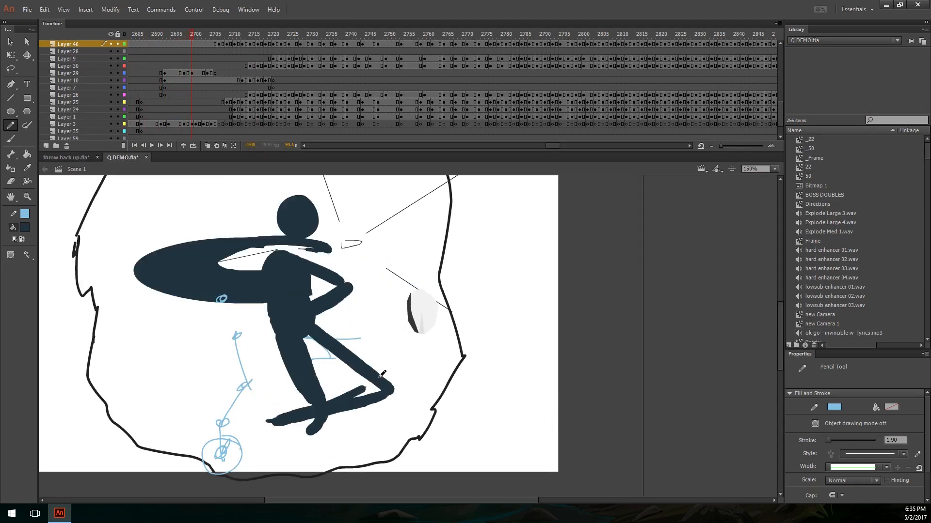
Step: Go back to frame 2699 and draw a curve from the leg to a circled hand, plus a long arrow pointing back across the body
{"action": "key", "text": "comma"}
{"action": "mouse_move", "coordinate": [330, 315]}
{"action": "left_mouse_down"}
{"action": "mouse_move", "coordinate": [347, 423]}
{"action": "mouse_move", "coordinate": [363, 278]}
{"action": "left_mouse_up"}
{"action": "key", "text": "ctrl+z"}
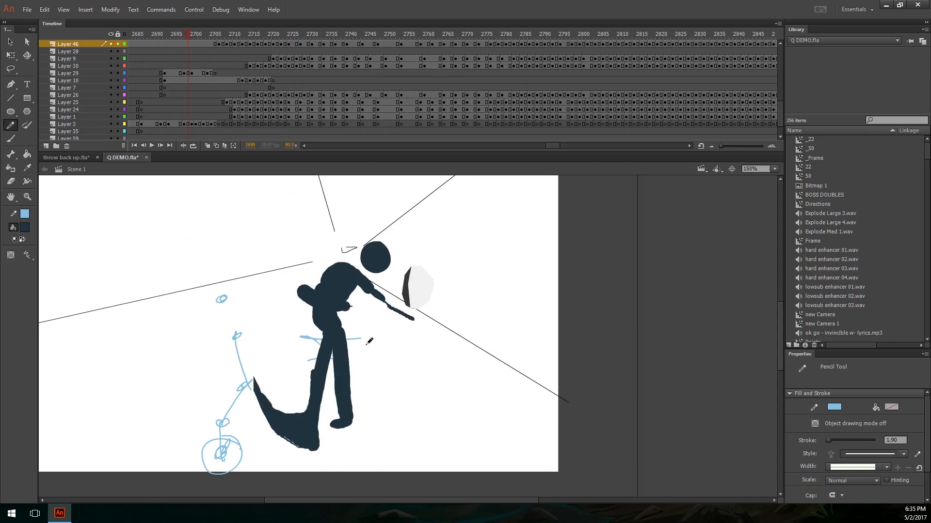
{"action": "mouse_move", "coordinate": [350, 359]}
{"action": "left_mouse_down"}
{"action": "mouse_move", "coordinate": [373, 317]}
{"action": "mouse_move", "coordinate": [419, 320]}
{"action": "left_mouse_up"}
{"action": "mouse_move", "coordinate": [488, 260]}
{"action": "left_mouse_down"}
{"action": "mouse_move", "coordinate": [267, 346]}
{"action": "mouse_move", "coordinate": [293, 341]}
{"action": "left_mouse_up"}
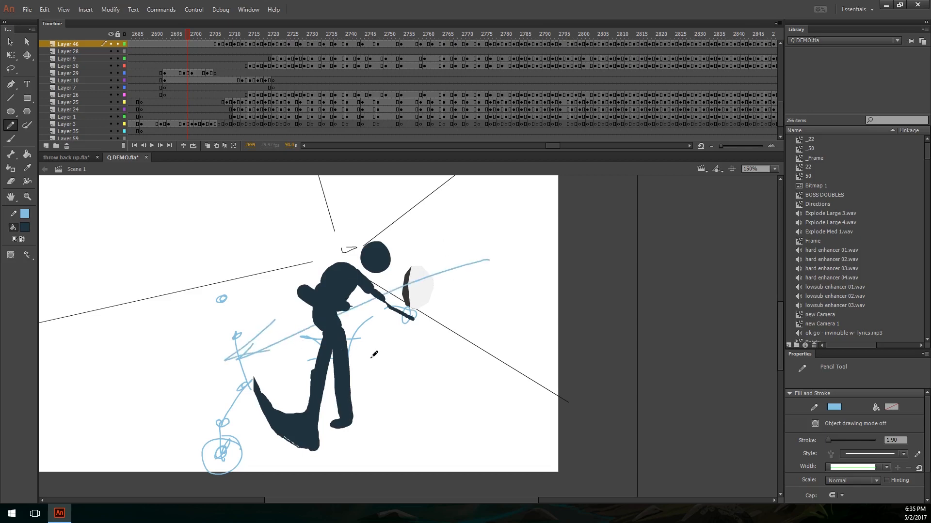
Step: Sketch a vertical joint chain with circles beside the figure, adding a downward arrow and a horizontal arrow across its lower part
{"action": "mouse_move", "coordinate": [518, 264]}
{"action": "left_mouse_down"}
{"action": "mouse_move", "coordinate": [497, 274]}
{"action": "mouse_move", "coordinate": [513, 271]}
{"action": "left_mouse_up"}
{"action": "mouse_move", "coordinate": [500, 301]}
{"action": "left_mouse_down"}
{"action": "mouse_move", "coordinate": [485, 432]}
{"action": "mouse_move", "coordinate": [497, 450]}
{"action": "mouse_move", "coordinate": [499, 219]}
{"action": "left_mouse_up"}
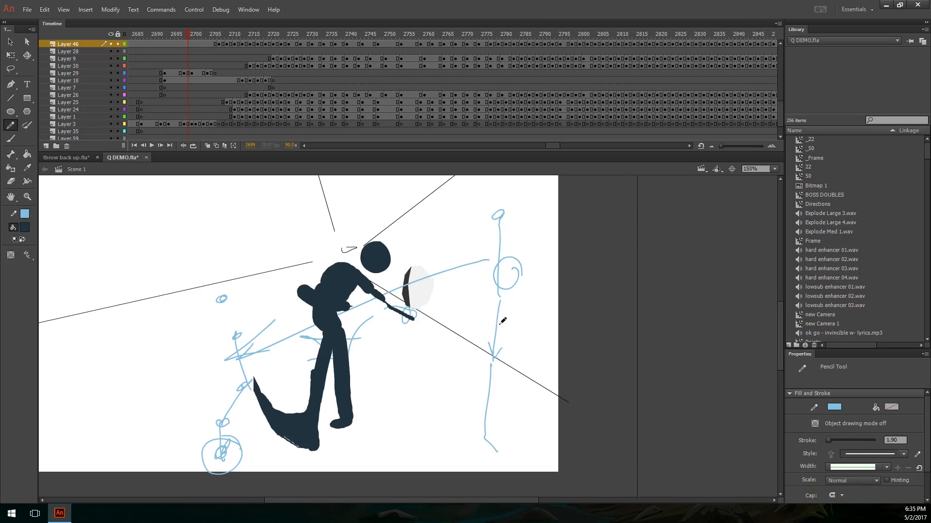
{"action": "left_click_drag", "start_coordinate": [483, 342], "coordinate": [489, 338]}
{"action": "mouse_move", "coordinate": [571, 398]}
{"action": "left_mouse_down"}
{"action": "mouse_move", "coordinate": [485, 399]}
{"action": "mouse_move", "coordinate": [471, 414]}
{"action": "left_mouse_up"}
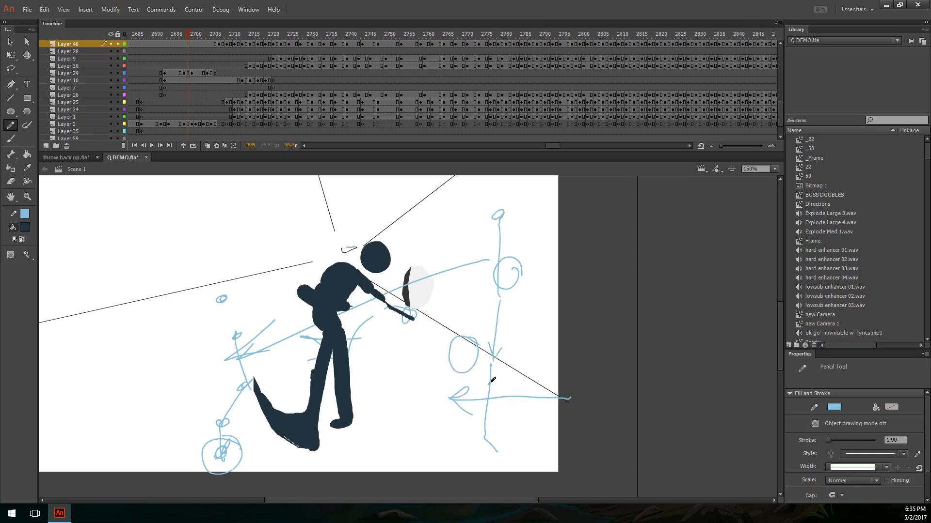
Step: Add a rightward arrow across the joint chain's top, a large curved arrow sweeping down beside it, and short downward strokes near its lower part
{"action": "mouse_move", "coordinate": [456, 231]}
{"action": "left_mouse_down"}
{"action": "mouse_move", "coordinate": [532, 231]}
{"action": "mouse_move", "coordinate": [517, 249]}
{"action": "left_mouse_up"}
{"action": "mouse_move", "coordinate": [439, 184]}
{"action": "left_mouse_down"}
{"action": "mouse_move", "coordinate": [521, 188]}
{"action": "mouse_move", "coordinate": [607, 310]}
{"action": "mouse_move", "coordinate": [603, 390]}
{"action": "mouse_move", "coordinate": [612, 376]}
{"action": "mouse_move", "coordinate": [542, 390]}
{"action": "left_mouse_up"}
{"action": "left_click_drag", "start_coordinate": [542, 348], "coordinate": [541, 411]}
{"action": "left_click_drag", "start_coordinate": [537, 383], "coordinate": [548, 396]}
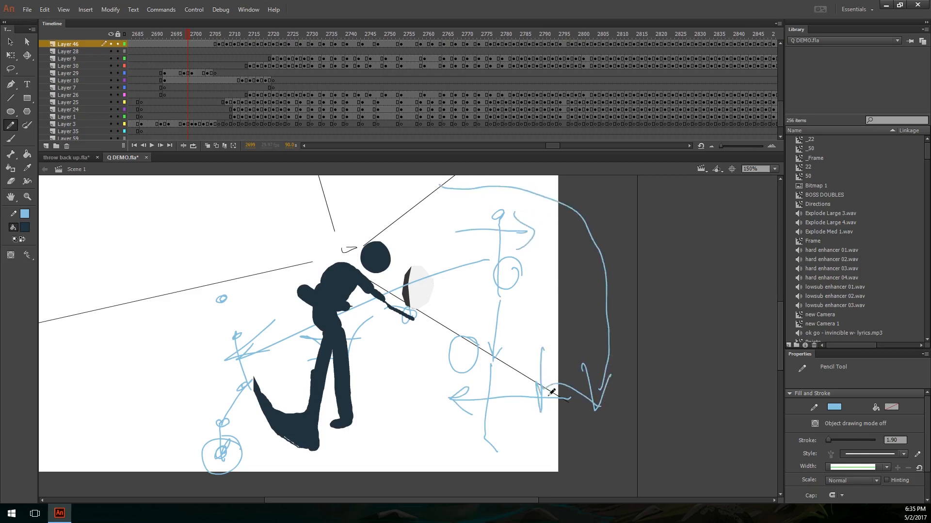
{"action": "mouse_move", "coordinate": [595, 431]}
{"action": "left_mouse_down"}
{"action": "mouse_move", "coordinate": [534, 371]}
{"action": "mouse_move", "coordinate": [519, 409]}
{"action": "left_mouse_up"}
{"action": "left_click_drag", "start_coordinate": [511, 371], "coordinate": [515, 399]}
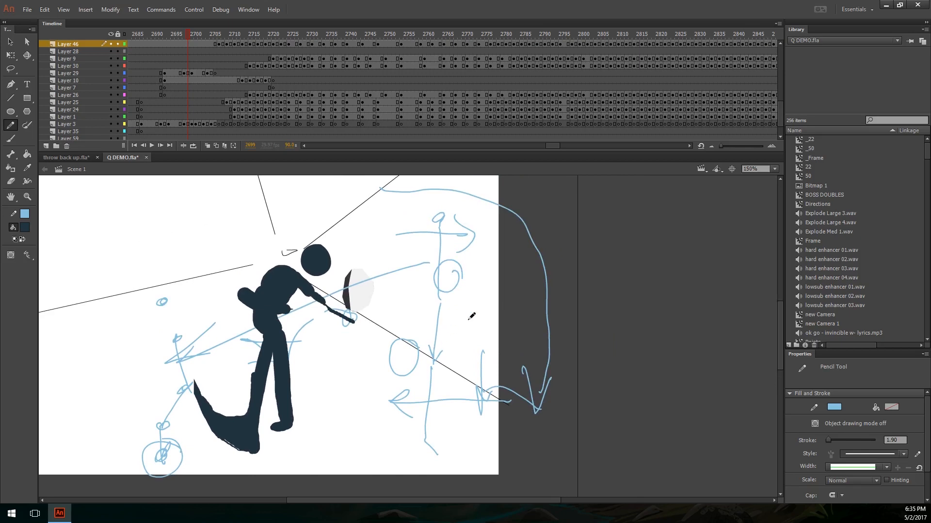
{"action": "mouse_move", "coordinate": [469, 319]}
{"action": "left_mouse_down"}
{"action": "mouse_move", "coordinate": [469, 359]}
{"action": "mouse_move", "coordinate": [506, 367]}
{"action": "mouse_move", "coordinate": [563, 354]}
{"action": "left_mouse_up"}
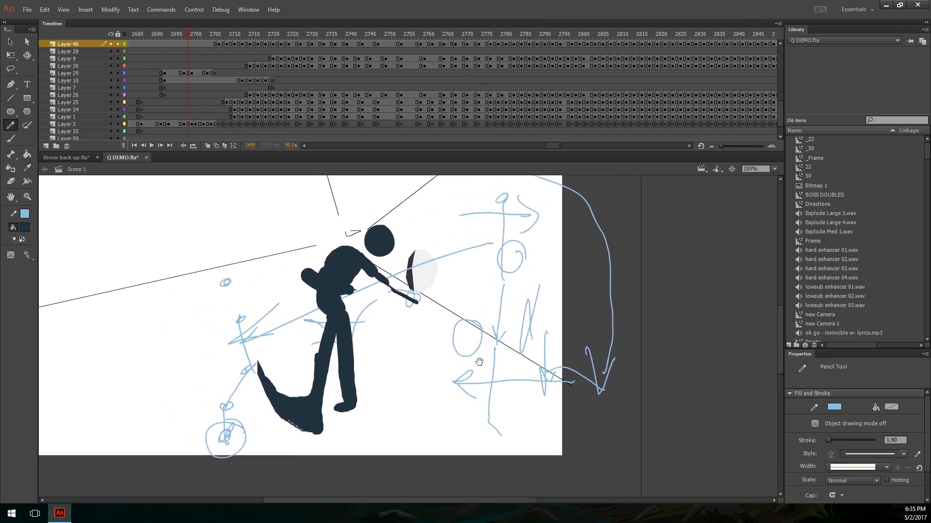
Step: Sketch a small upright stick figure with a raised bent leg in the empty area beside the demo figure, undoing the last stroke
{"action": "left_click_drag", "start_coordinate": [189, 292], "coordinate": [407, 393]}
{"action": "left_click_drag", "start_coordinate": [317, 253], "coordinate": [316, 253]}
{"action": "mouse_move", "coordinate": [287, 281]}
{"action": "left_mouse_down"}
{"action": "mouse_move", "coordinate": [296, 339]}
{"action": "mouse_move", "coordinate": [284, 340]}
{"action": "mouse_move", "coordinate": [298, 303]}
{"action": "mouse_move", "coordinate": [310, 321]}
{"action": "mouse_move", "coordinate": [282, 349]}
{"action": "mouse_move", "coordinate": [310, 303]}
{"action": "mouse_move", "coordinate": [336, 324]}
{"action": "mouse_move", "coordinate": [342, 307]}
{"action": "mouse_move", "coordinate": [287, 395]}
{"action": "left_mouse_up"}
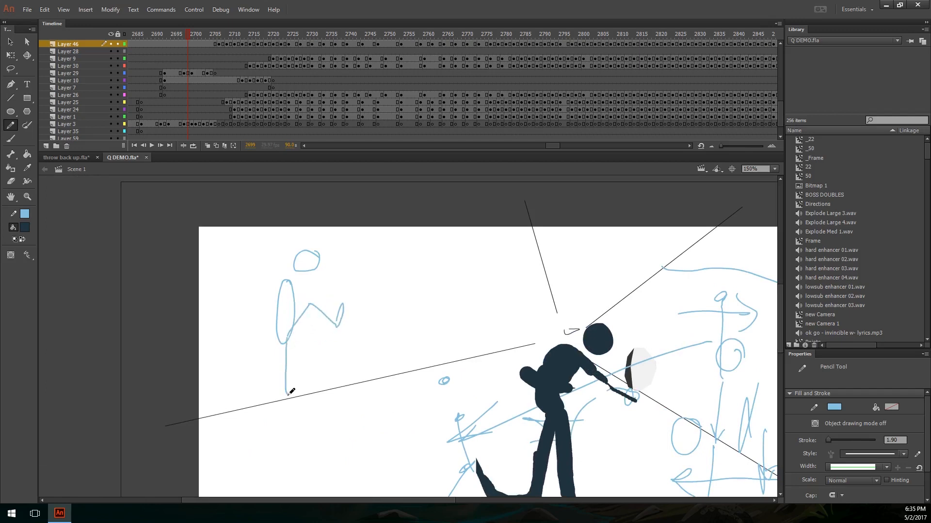
{"action": "mouse_move", "coordinate": [325, 241]}
{"action": "left_mouse_down"}
{"action": "mouse_move", "coordinate": [266, 302]}
{"action": "mouse_move", "coordinate": [278, 286]}
{"action": "mouse_move", "coordinate": [270, 315]}
{"action": "mouse_move", "coordinate": [310, 255]}
{"action": "left_mouse_up"}
{"action": "key", "text": "ctrl+z"}
Step: Erase the stick figure's head and torso and redraw them leaning back behind the planted leg, undoing the extra sweeping stroke
{"action": "key", "text": "e"}
{"action": "key", "text": "shift+y"}
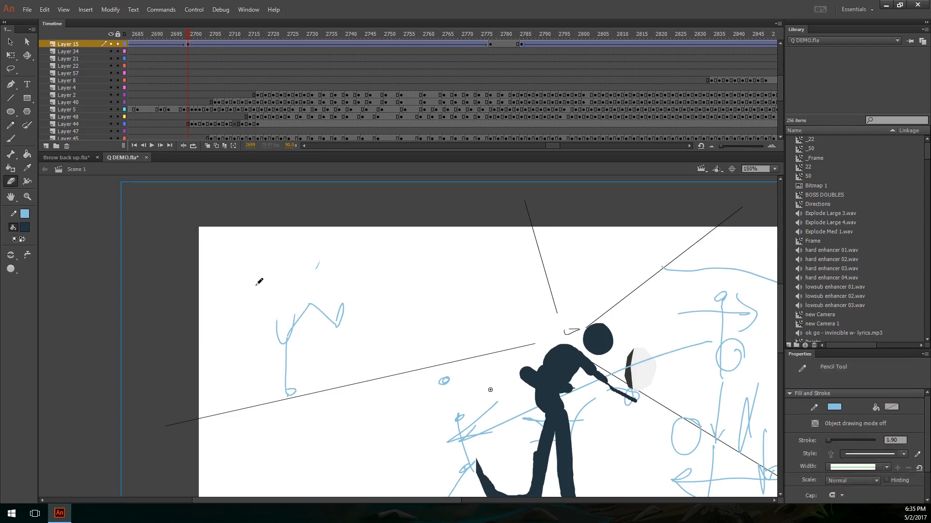
{"action": "mouse_move", "coordinate": [240, 301]}
{"action": "left_mouse_down"}
{"action": "mouse_move", "coordinate": [249, 295]}
{"action": "mouse_move", "coordinate": [240, 301]}
{"action": "mouse_move", "coordinate": [282, 333]}
{"action": "left_mouse_up"}
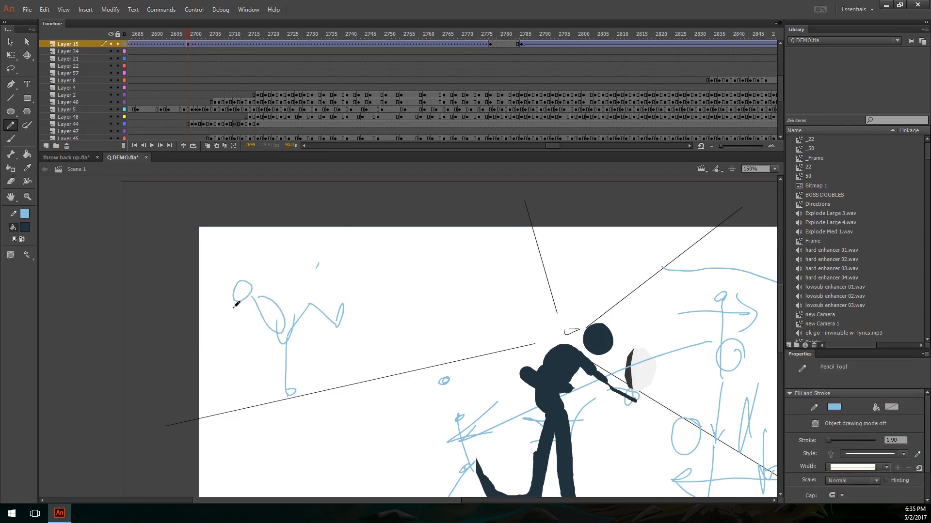
{"action": "mouse_move", "coordinate": [245, 305]}
{"action": "left_mouse_down"}
{"action": "mouse_move", "coordinate": [212, 312]}
{"action": "mouse_move", "coordinate": [239, 259]}
{"action": "mouse_move", "coordinate": [362, 278]}
{"action": "left_mouse_up"}
{"action": "key", "text": "ctrl+z"}
Step: Draw a back-reaching stroke from the leaning stick figure's shoulder, a long forward stroke above its leg and a downward stroke at its end
{"action": "left_click_drag", "start_coordinate": [252, 299], "coordinate": [202, 333]}
{"action": "left_click_drag", "start_coordinate": [224, 278], "coordinate": [318, 265]}
{"action": "key", "text": "ctrl+z"}
{"action": "left_click_drag", "start_coordinate": [274, 291], "coordinate": [418, 281]}
{"action": "mouse_move", "coordinate": [381, 270]}
{"action": "left_mouse_down"}
{"action": "mouse_move", "coordinate": [407, 272]}
{"action": "mouse_move", "coordinate": [366, 364]}
{"action": "left_mouse_up"}
Step: Switch to throw back up.fla and try motion strokes across the figure at frame 34, undoing them
{"action": "left_click", "coordinate": [88, 159]}
{"action": "left_click_drag", "start_coordinate": [434, 332], "coordinate": [359, 291]}
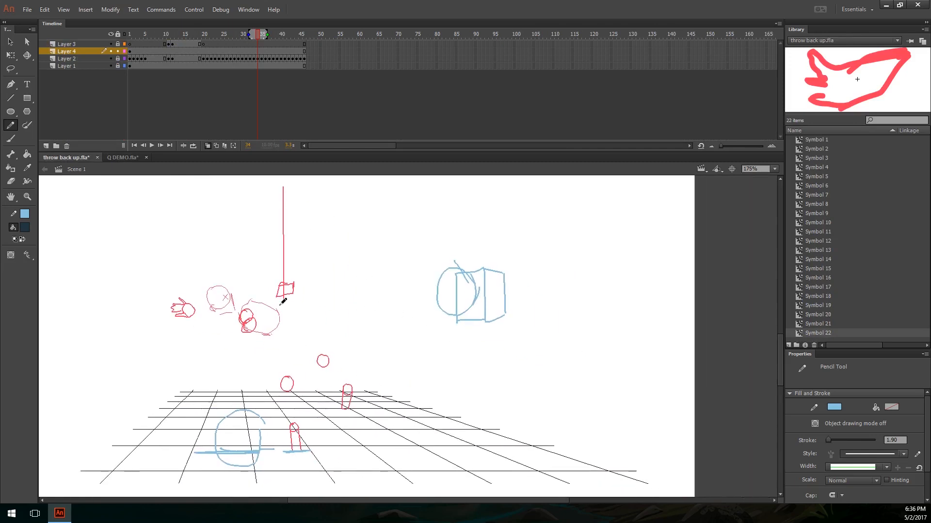
{"action": "mouse_move", "coordinate": [328, 321]}
{"action": "left_mouse_down"}
{"action": "mouse_move", "coordinate": [518, 345]}
{"action": "mouse_move", "coordinate": [527, 371]}
{"action": "left_mouse_up"}
{"action": "key", "text": "ctrl+z"}
{"action": "left_click_drag", "start_coordinate": [404, 304], "coordinate": [395, 314]}
{"action": "mouse_move", "coordinate": [370, 265]}
{"action": "left_mouse_down"}
{"action": "mouse_move", "coordinate": [378, 350]}
{"action": "mouse_move", "coordinate": [383, 307]}
{"action": "mouse_move", "coordinate": [375, 325]}
{"action": "mouse_move", "coordinate": [394, 320]}
{"action": "mouse_move", "coordinate": [410, 365]}
{"action": "mouse_move", "coordinate": [413, 307]}
{"action": "left_mouse_up"}
{"action": "key", "text": "ctrl+z"}
{"action": "key", "text": "ctrl+z"}
Step: Go to frame 28 and delete all the blue annotation strokes on Layer 4
{"action": "key", "text": "v"}
{"action": "left_click", "coordinate": [234, 34]}
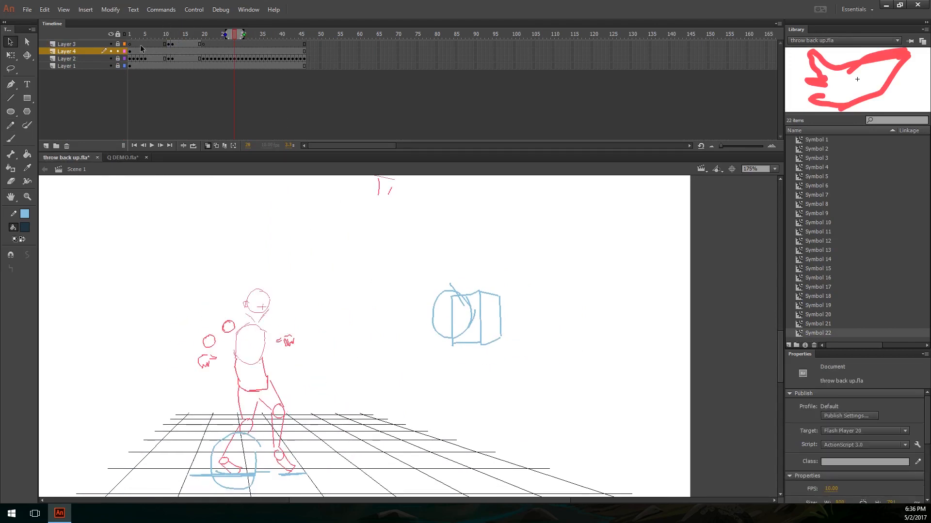
{"action": "left_click", "coordinate": [98, 49]}
{"action": "mouse_move", "coordinate": [309, 340]}
{"action": "left_mouse_down"}
{"action": "mouse_move", "coordinate": [329, 330]}
{"action": "mouse_move", "coordinate": [375, 337]}
{"action": "left_mouse_up"}
{"action": "key", "text": "Delete"}
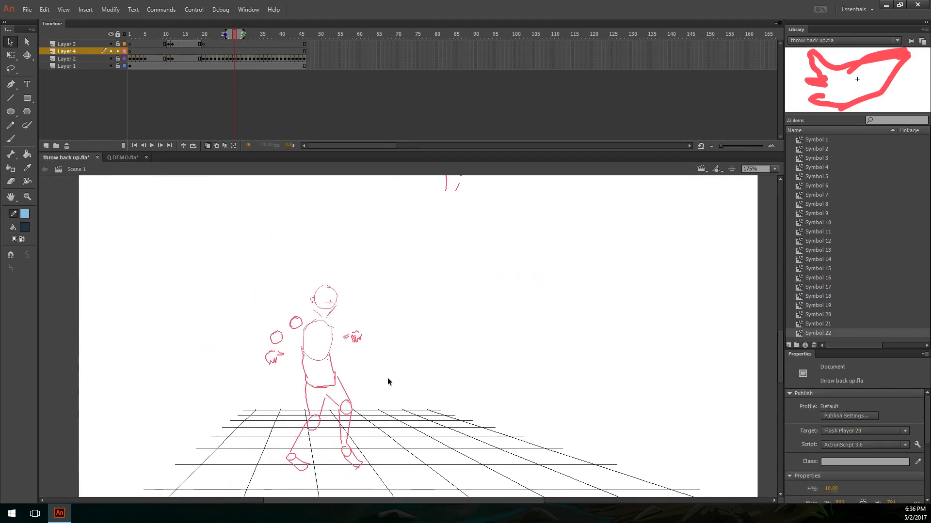
{"action": "left_click_drag", "start_coordinate": [392, 400], "coordinate": [377, 359]}
{"action": "left_click_drag", "start_coordinate": [334, 311], "coordinate": [346, 330]}
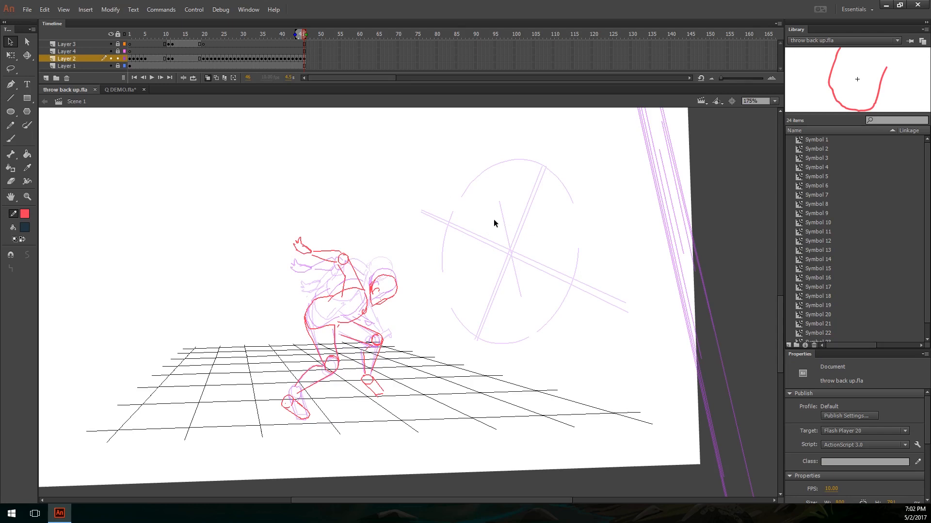
Step: Turn off onion skinning for the finished rough animation
{"action": "left_click_drag", "start_coordinate": [497, 281], "coordinate": [467, 282]}
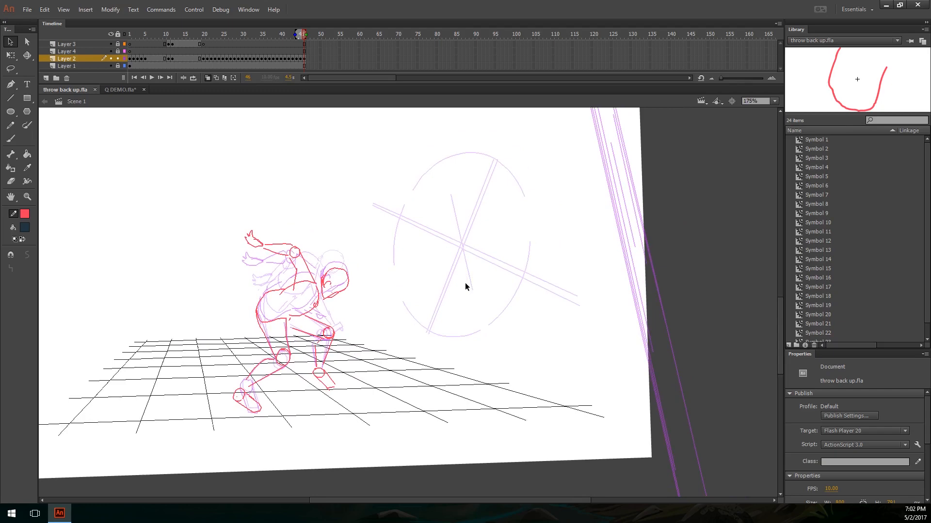
{"action": "key", "text": "ctrl+minus"}
{"action": "key", "text": "ctrl+equal"}
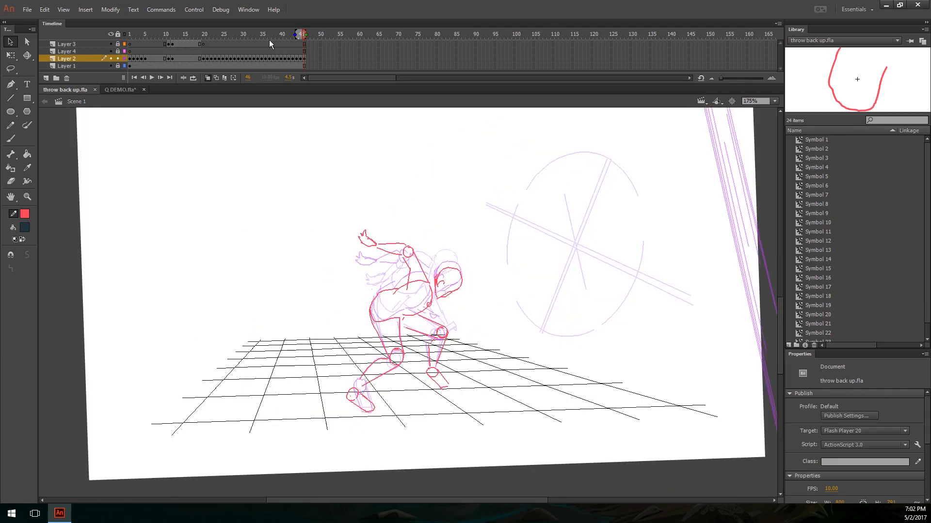
{"action": "mouse_move", "coordinate": [269, 39]}
{"action": "left_mouse_down"}
{"action": "mouse_move", "coordinate": [230, 36]}
{"action": "mouse_move", "coordinate": [310, 44]}
{"action": "mouse_move", "coordinate": [102, 50]}
{"action": "mouse_move", "coordinate": [292, 51]}
{"action": "mouse_move", "coordinate": [776, 400]}
{"action": "left_mouse_up"}
{"action": "left_click", "coordinate": [207, 78]}
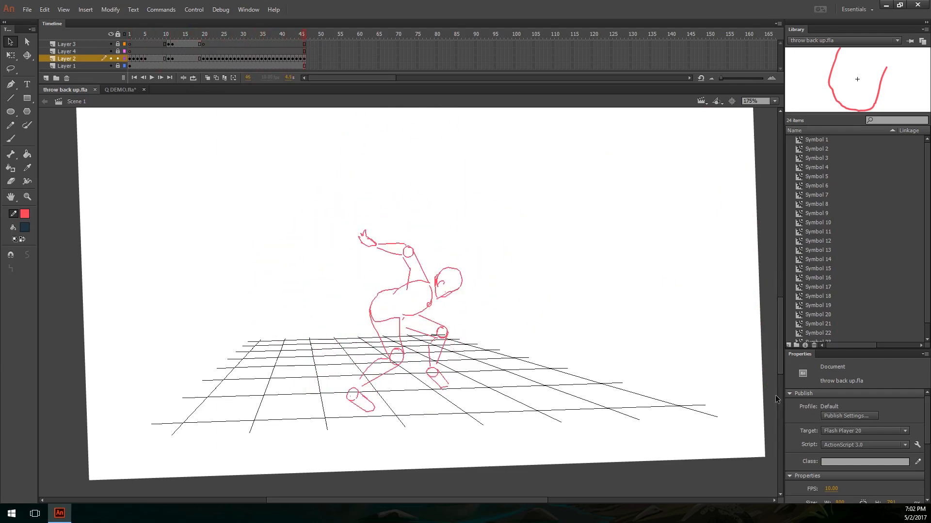
Step: Set the document frame rate to 30 fps, play the animation and return to frame 1
{"action": "left_click", "coordinate": [833, 489]}
{"action": "type", "text": "30"}
{"action": "key", "text": "Return"}
{"action": "key", "text": "Return"}
{"action": "left_click_drag", "start_coordinate": [212, 38], "coordinate": [120, 41]}
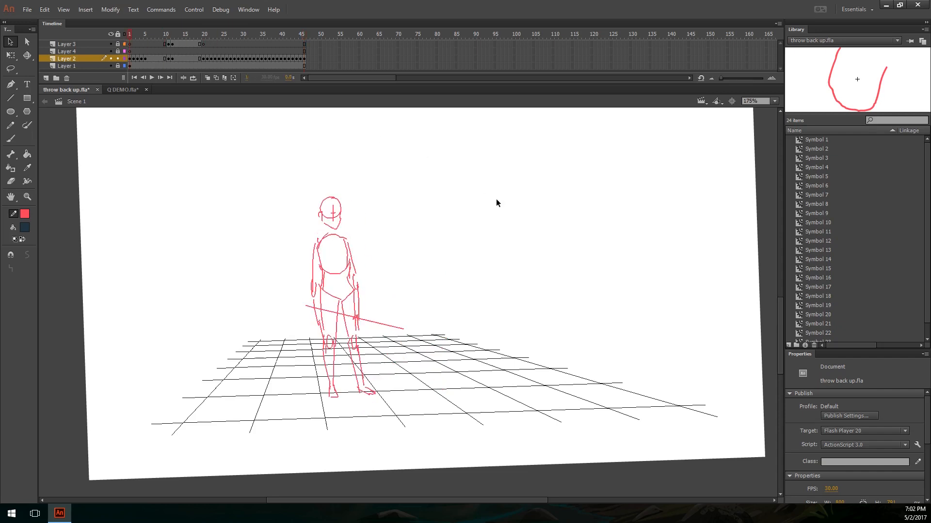
Step: Insert five frames after the opening standing pose across all layers so it holds through frame 6
{"action": "key", "text": "period"}
{"action": "key", "text": "period"}
{"action": "key", "text": "comma"}
{"action": "key", "text": "comma"}
{"action": "key", "text": "F5"}
{"action": "key", "text": "F5"}
{"action": "key", "text": "F5"}
{"action": "key", "text": "F5"}
{"action": "key", "text": "F5"}
{"action": "key", "text": "period"}
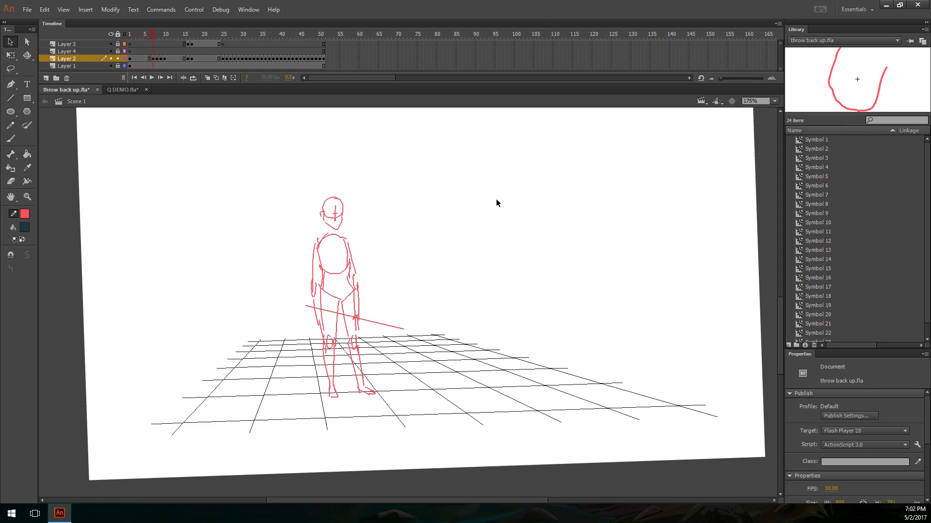
Step: Insert one extra frame after each of the head-turn poses that follow the opening hold
{"action": "key", "text": "F5"}
{"action": "key", "text": "period"}
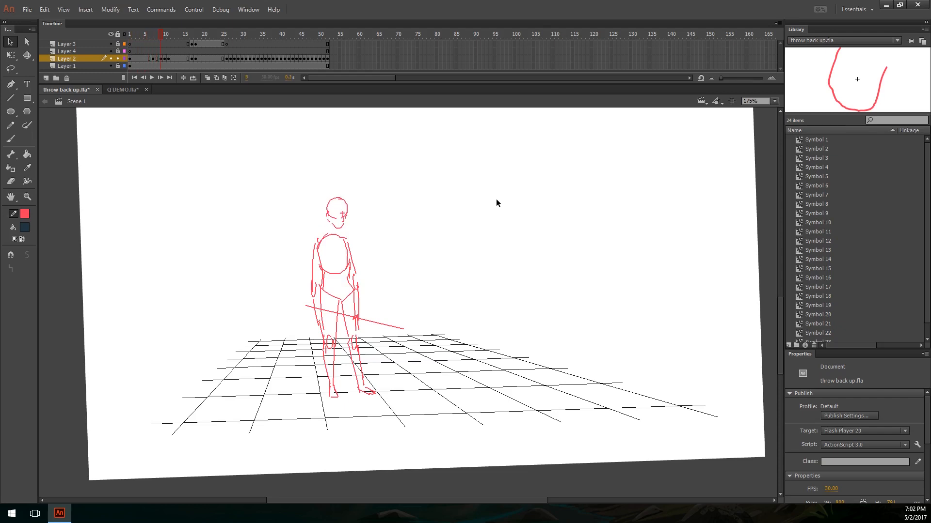
{"action": "key", "text": "F5"}
{"action": "key", "text": "period"}
{"action": "key", "text": "F5"}
{"action": "key", "text": "F5"}
{"action": "key", "text": "period"}
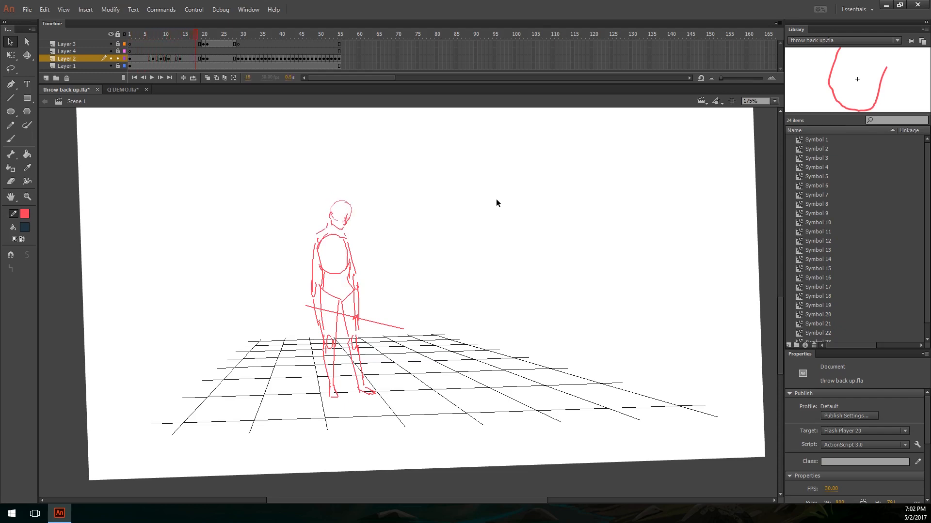
Step: Insert two frames after the looking-down pose at frame 20 and lengthen the hold of the following pose starting at frame 23
{"action": "key", "text": "period"}
{"action": "key", "text": "period"}
{"action": "key", "text": "period"}
{"action": "key", "text": "comma"}
{"action": "key", "text": "comma"}
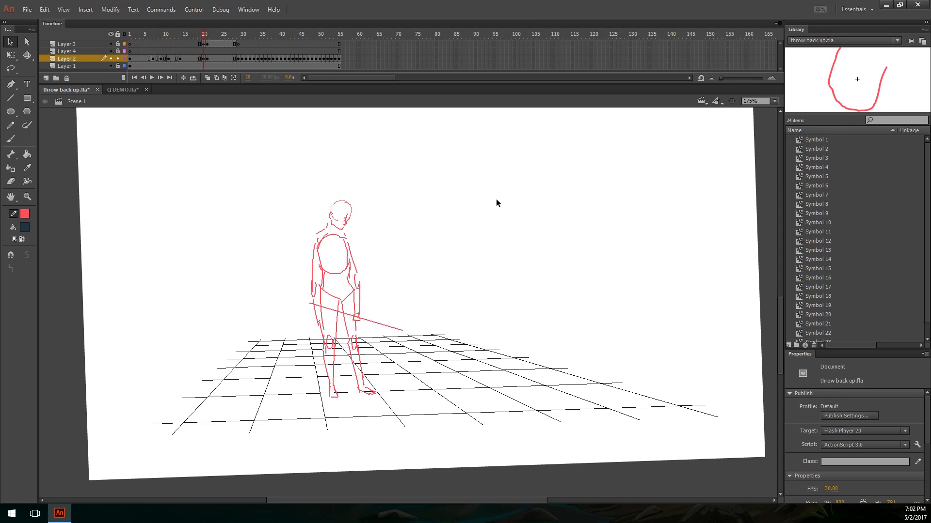
{"action": "key", "text": "F5"}
{"action": "key", "text": "F5"}
{"action": "key", "text": "period"}
{"action": "key", "text": "F5"}
{"action": "key", "text": "F5"}
{"action": "key", "text": "F5"}
{"action": "key", "text": "F5"}
{"action": "key", "text": "F5"}
{"action": "key", "text": "F5"}
{"action": "key", "text": "F5"}
{"action": "key", "text": "F5"}
{"action": "key", "text": "period"}
{"action": "key", "text": "period"}
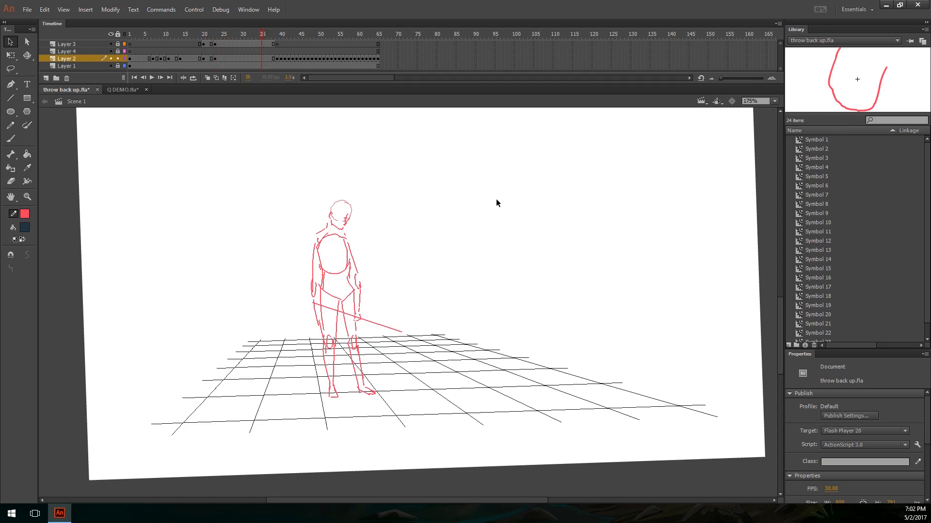
Step: Add one more frame to the earlier holds and extend the pose starting at frame 40 through frame 44
{"action": "key", "text": "comma"}
{"action": "key", "text": "comma"}
{"action": "key", "text": "F5"}
{"action": "key", "text": "period"}
{"action": "key", "text": "period"}
{"action": "key", "text": "period"}
{"action": "key", "text": "F5"}
{"action": "key", "text": "F5"}
{"action": "key", "text": "F5"}
{"action": "key", "text": "F5"}
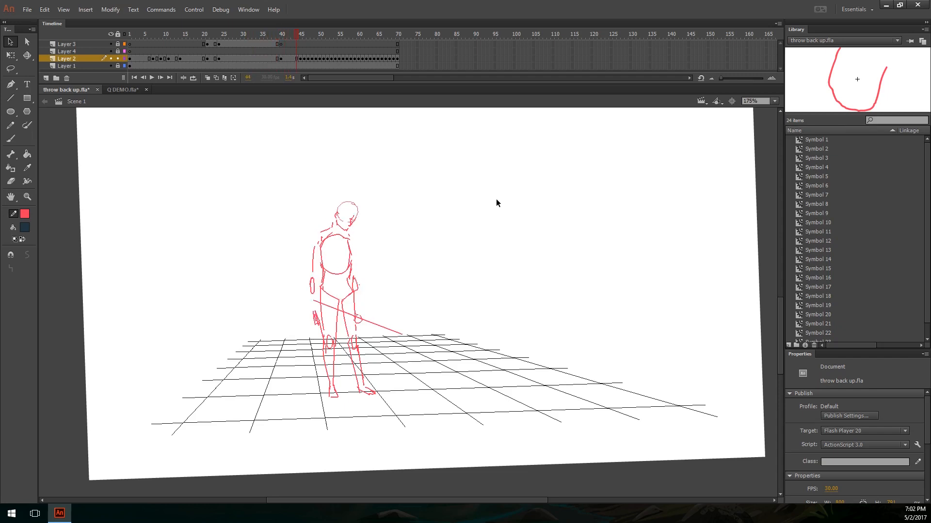
Step: Insert two frames after the pose at frame 45 and one after each of the next two arm-raising poses
{"action": "key", "text": "period"}
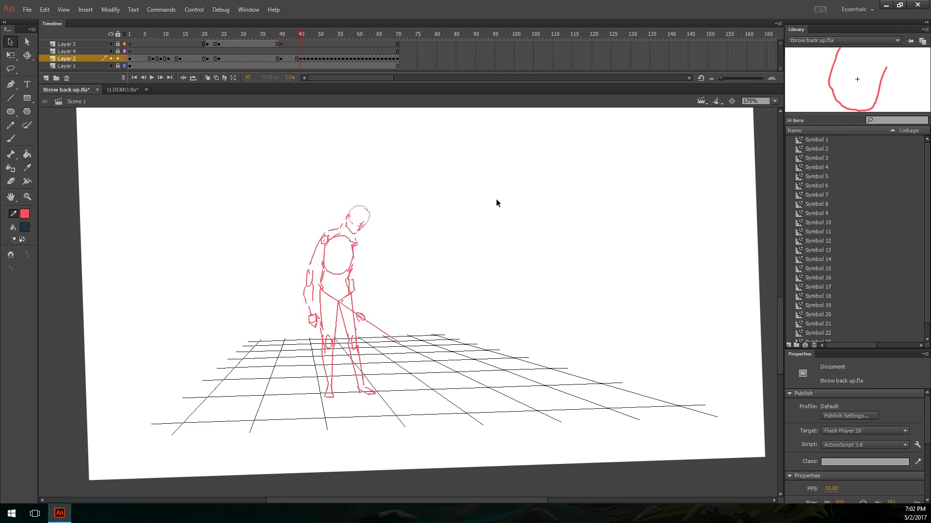
{"action": "key", "text": "F5"}
{"action": "key", "text": "F5"}
{"action": "key", "text": "period"}
{"action": "key", "text": "F5"}
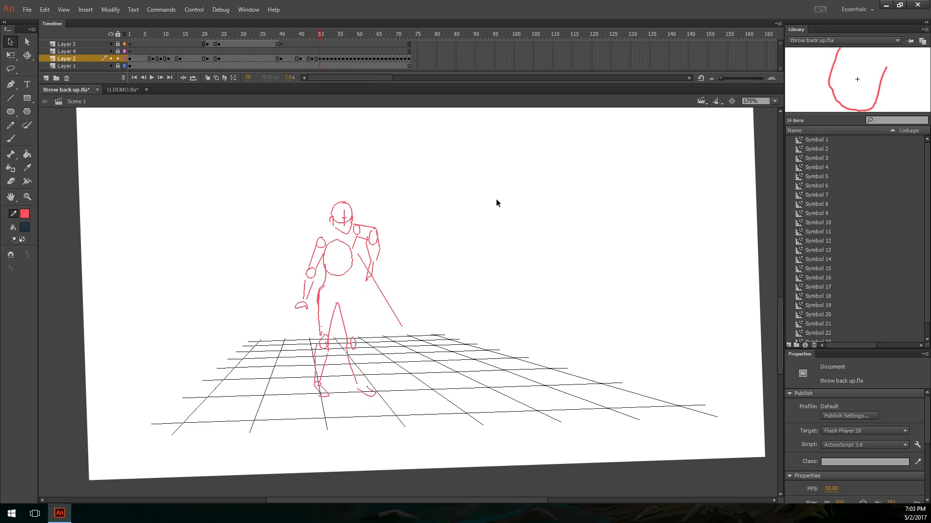
{"action": "key", "text": "F5"}
{"action": "key", "text": "period"}
{"action": "key", "text": "period"}
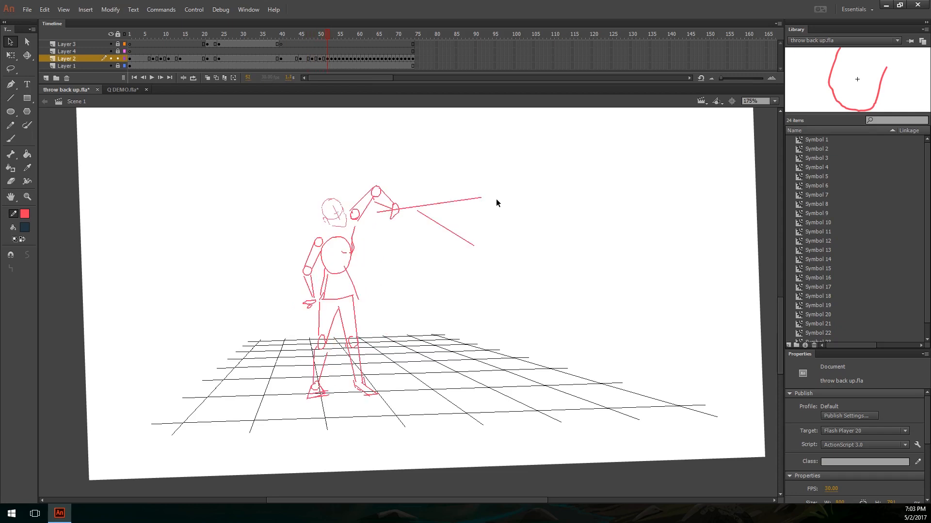
Step: Extend the throwing pose at frame 52 by one frame and compare it with the poses that follow
{"action": "key", "text": "period"}
{"action": "key", "text": "F5"}
{"action": "key", "text": "period"}
{"action": "key", "text": "period"}
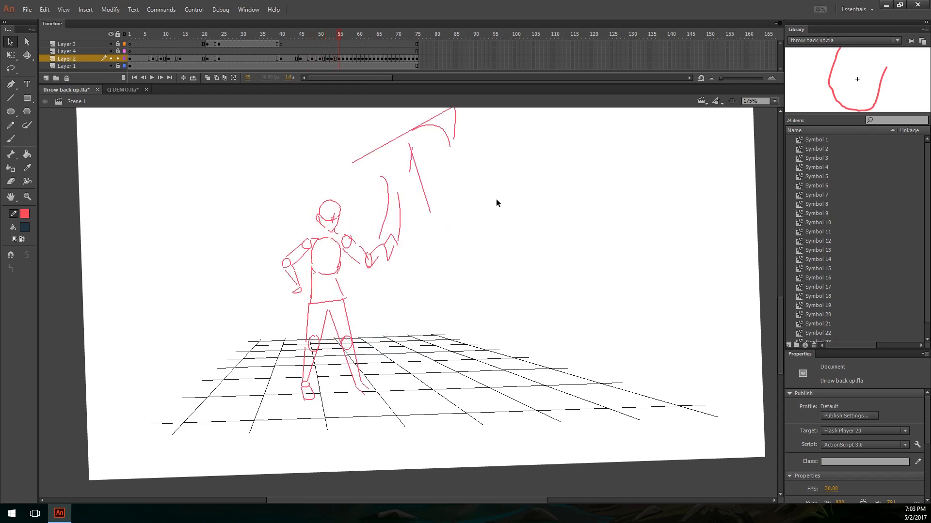
{"action": "key", "text": "comma"}
{"action": "key", "text": "period"}
{"action": "key", "text": "comma"}
{"action": "key", "text": "comma"}
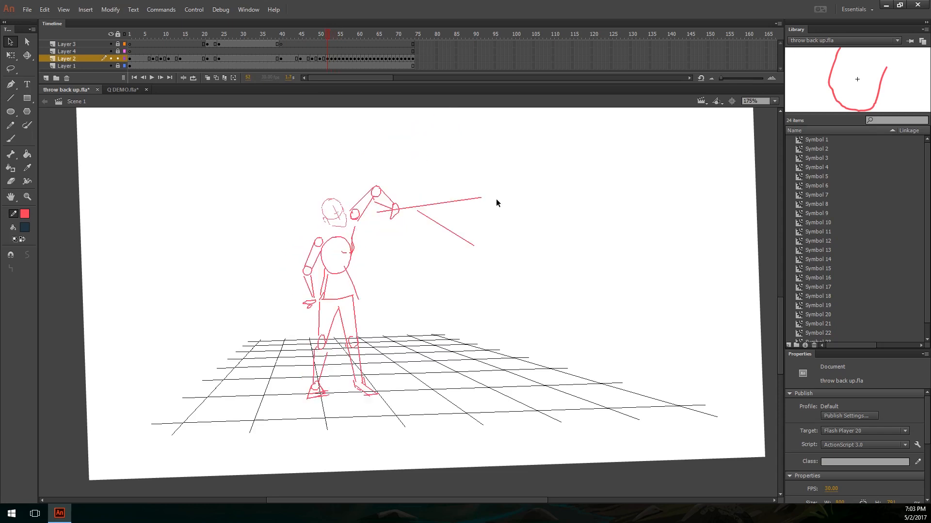
Step: Compare the raised-arm pose with the following pose and hold the raised-arm pose through frame 56
{"action": "key", "text": "period"}
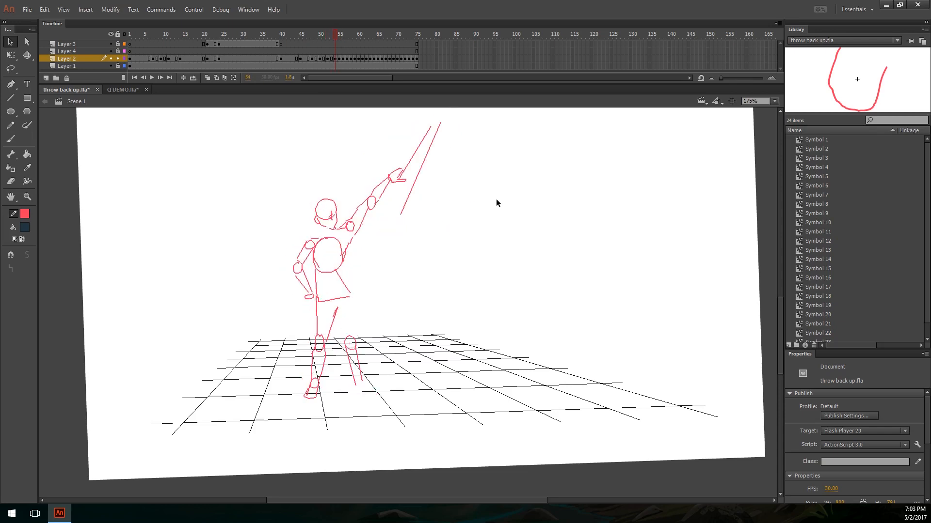
{"action": "key", "text": "period"}
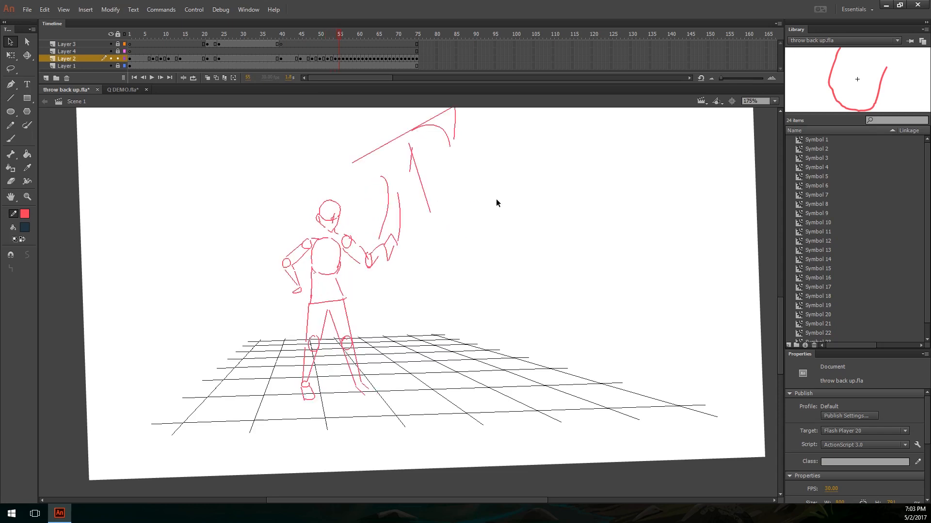
{"action": "key", "text": "comma"}
{"action": "key", "text": "period"}
{"action": "key", "text": "comma"}
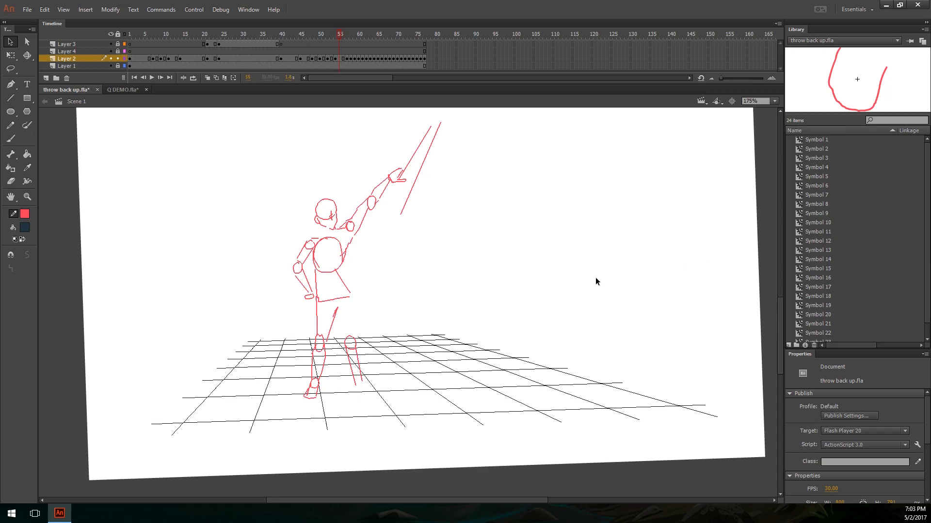
{"action": "key", "text": "y"}
{"action": "mouse_move", "coordinate": [424, 253]}
{"action": "left_mouse_down"}
{"action": "mouse_move", "coordinate": [524, 244]}
{"action": "mouse_move", "coordinate": [566, 223]}
{"action": "mouse_move", "coordinate": [644, 147]}
{"action": "mouse_move", "coordinate": [675, 265]}
{"action": "left_mouse_up"}
{"action": "key", "text": "ctrl+z"}
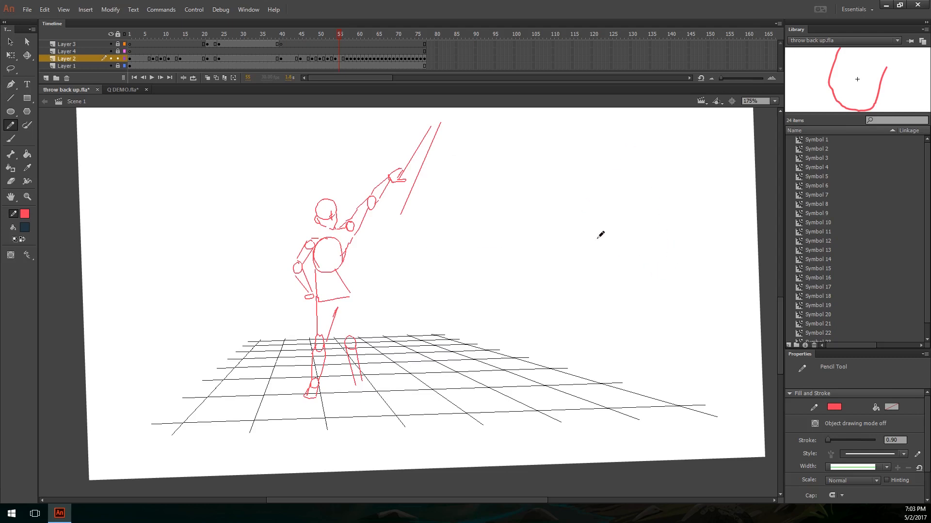
{"action": "key", "text": "v"}
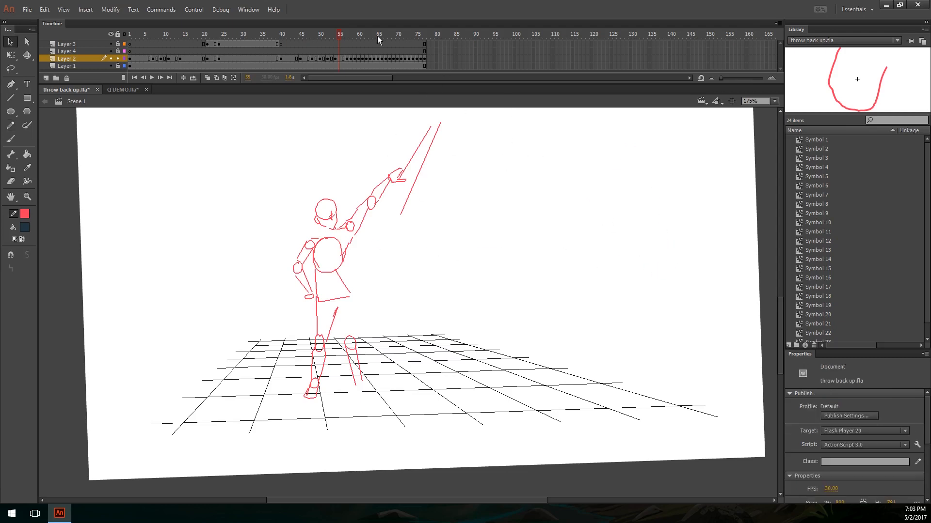
Step: Extend the release pose at frame 57 and the pose after it by one frame each
{"action": "key", "text": "alt"}
{"action": "key", "text": "period"}
{"action": "key", "text": "period"}
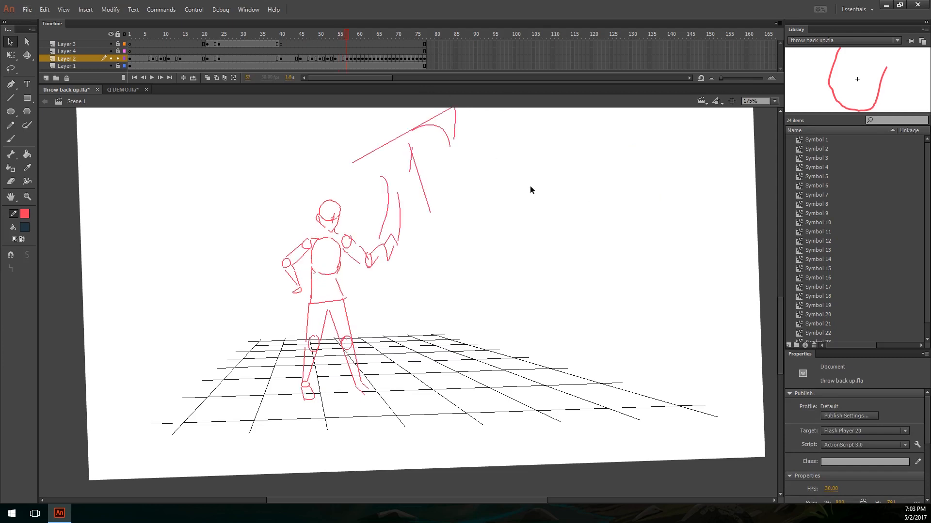
{"action": "left_click_drag", "start_coordinate": [496, 192], "coordinate": [486, 253]}
{"action": "key", "text": "F5"}
{"action": "left_click_drag", "start_coordinate": [445, 191], "coordinate": [452, 253]}
{"action": "key", "text": "F5"}
{"action": "key", "text": "F5"}
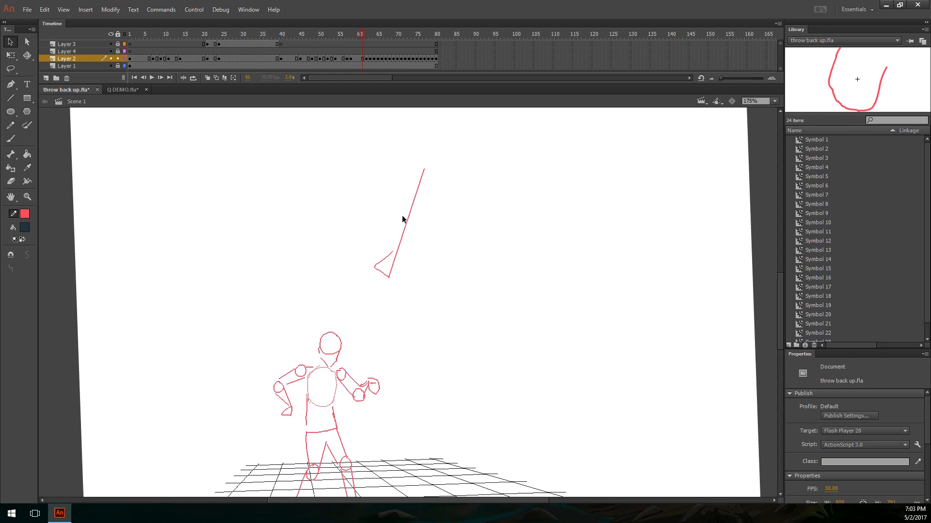
{"action": "key", "text": "F5"}
{"action": "key", "text": "period"}
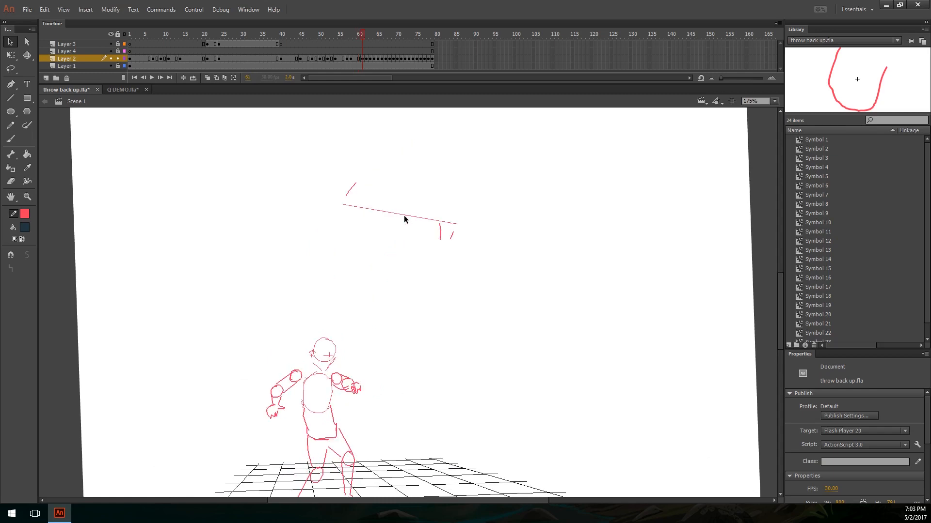
Step: Insert extra frames after the body-turn poses from frame 61 up to frame 70 while the thrown object spins overhead
{"action": "key", "text": "period"}
{"action": "key", "text": "F5"}
{"action": "key", "text": "F5"}
{"action": "key", "text": "period"}
{"action": "key", "text": "F5"}
{"action": "key", "text": "F5"}
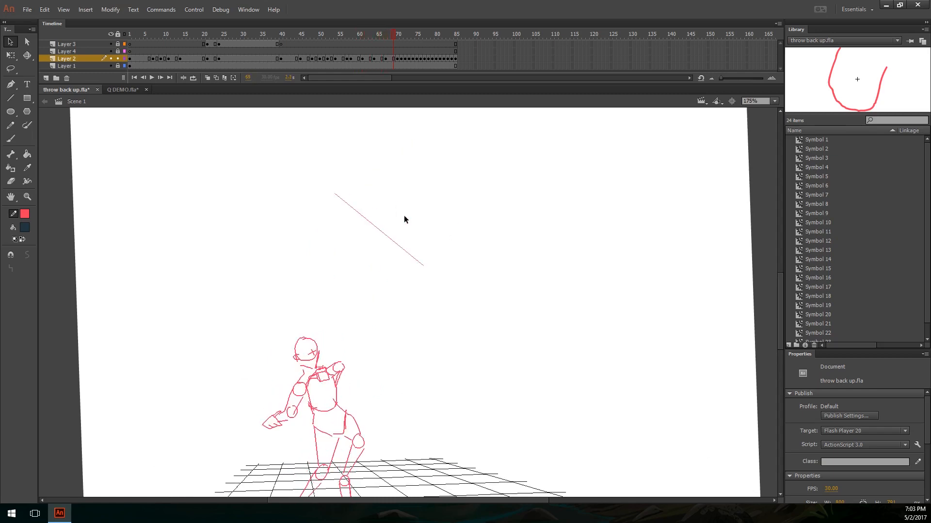
{"action": "key", "text": "period"}
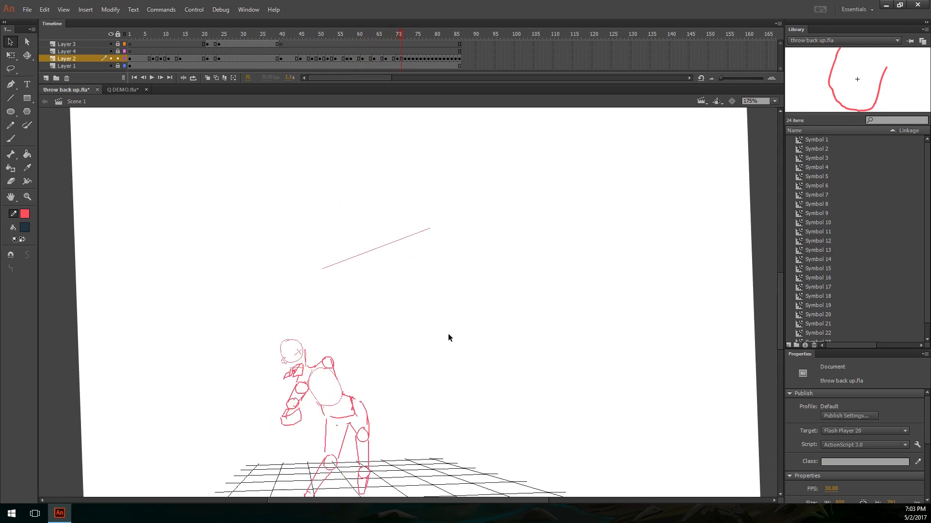
Step: Lengthen the hunched pose at frame 71 and the pose that follows it while the thrown object spins overhead
{"action": "key", "text": "F5"}
{"action": "key", "text": "period"}
{"action": "key", "text": "F5"}
{"action": "key", "text": "F5"}
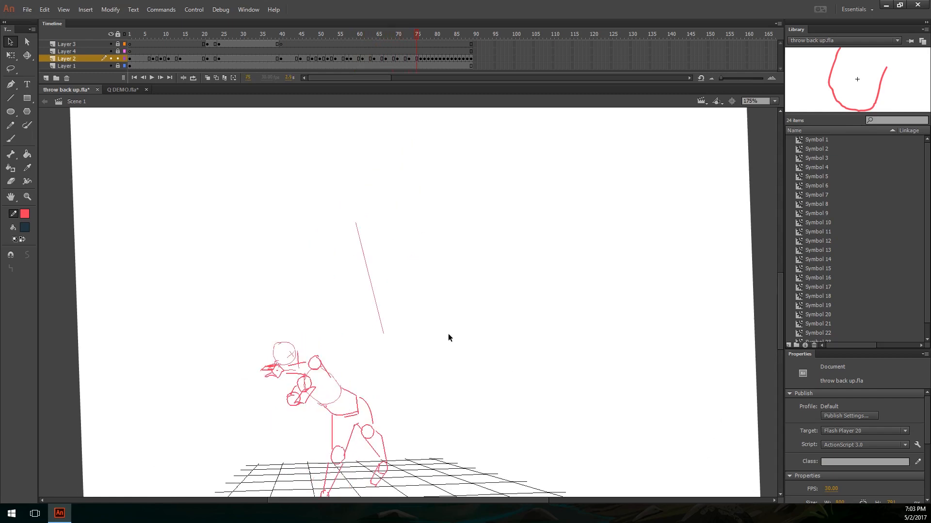
{"action": "key", "text": "period"}
{"action": "key", "text": "period"}
{"action": "key", "text": "period"}
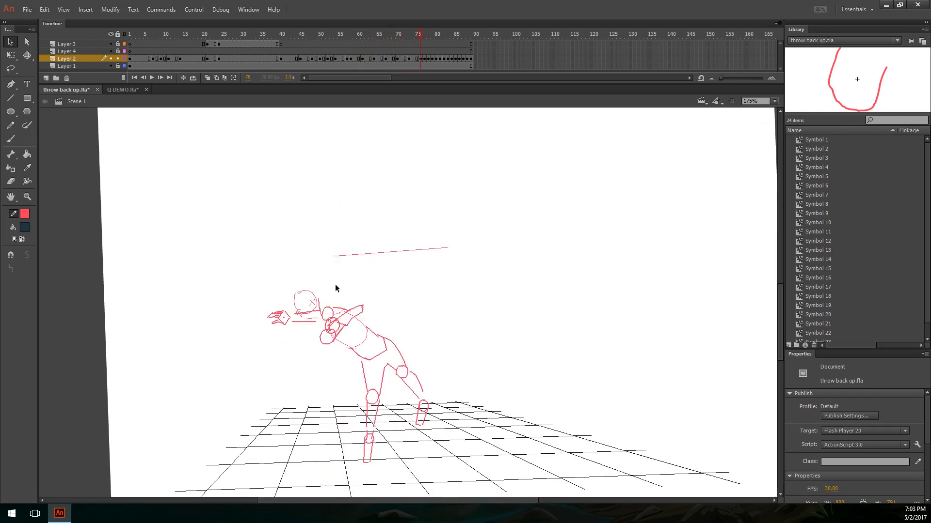
Step: Compare the one-legged leaning pose at frame 76 with the catch poses that follow and extend the leaning pose by two frames
{"action": "left_click_drag", "start_coordinate": [414, 335], "coordinate": [380, 262]}
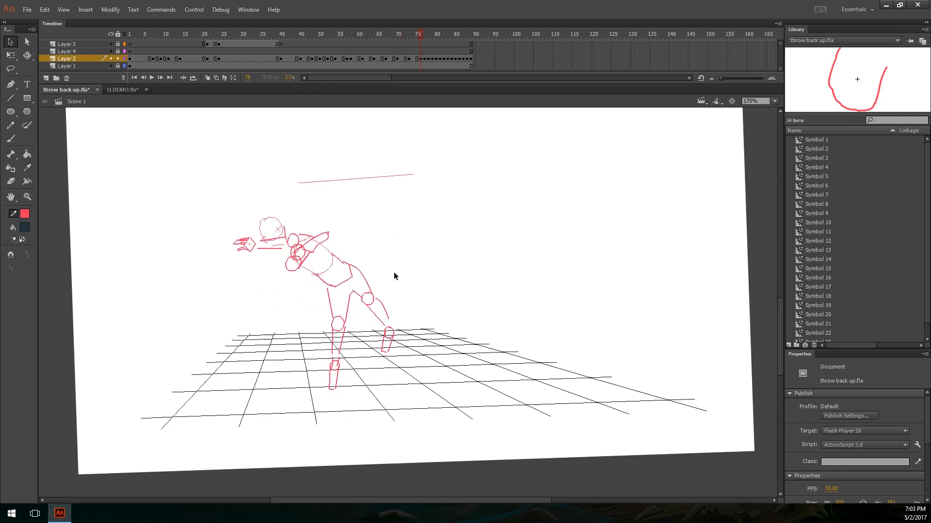
{"action": "key", "text": "period"}
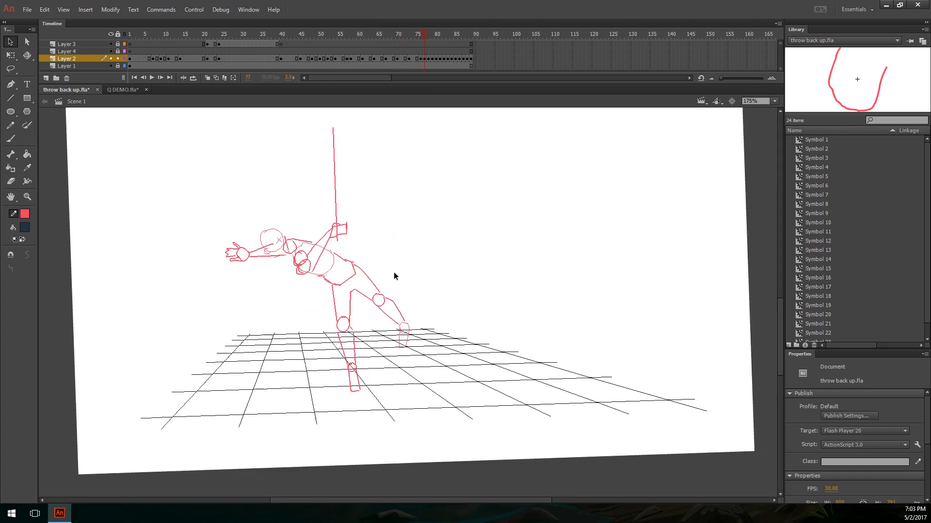
{"action": "key", "text": "period"}
{"action": "key", "text": "period"}
{"action": "key", "text": "period"}
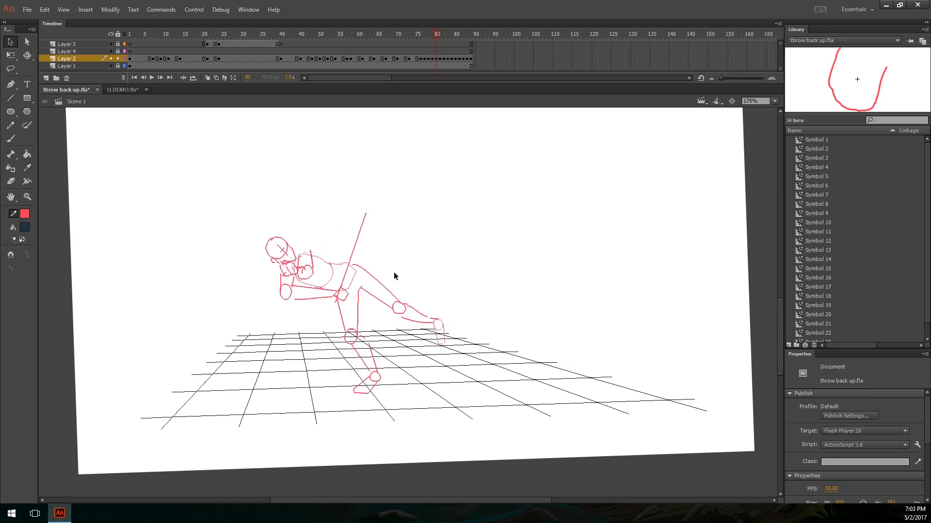
{"action": "key", "text": "comma"}
{"action": "key", "text": "comma"}
{"action": "key", "text": "comma"}
{"action": "key", "text": "comma"}
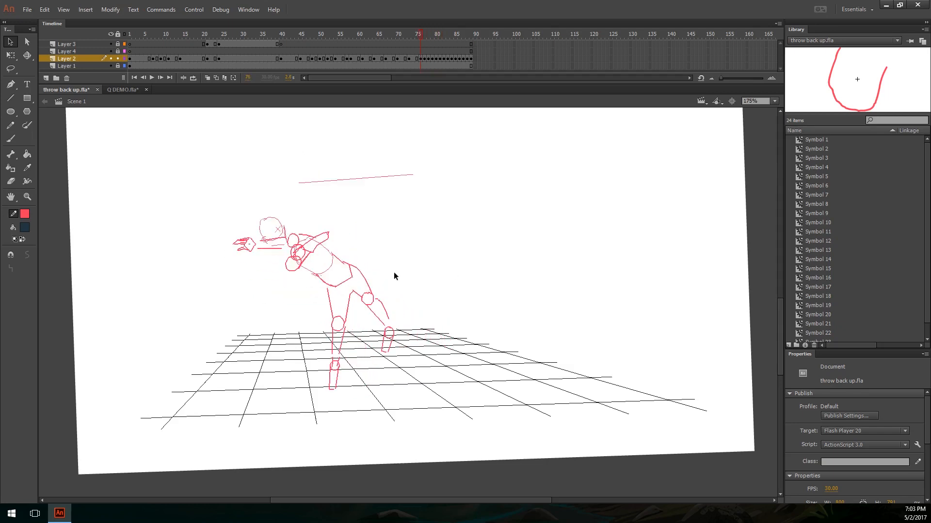
{"action": "key", "text": "period"}
{"action": "key", "text": "comma"}
{"action": "key", "text": "F5"}
{"action": "key", "text": "F5"}
Step: Review the poses from the leaning catch up to the release at frame 88, returning to the catch pose at frame 79
{"action": "key", "text": "period"}
{"action": "key", "text": "period"}
{"action": "key", "text": "period"}
{"action": "key", "text": "period"}
{"action": "key", "text": "period"}
{"action": "key", "text": "period"}
{"action": "key", "text": "period"}
{"action": "key", "text": "period"}
{"action": "key", "text": "period"}
{"action": "key", "text": "period"}
{"action": "key", "text": "period"}
{"action": "key", "text": "period"}
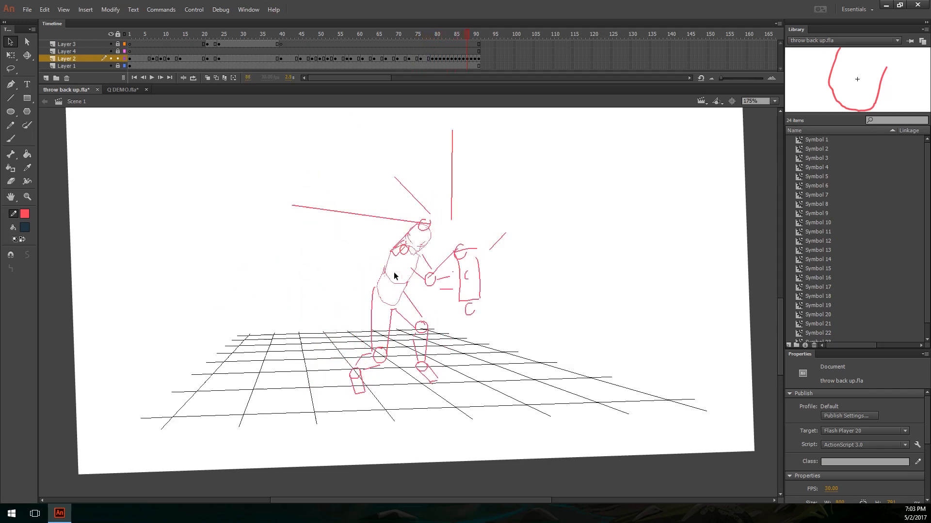
{"action": "key", "text": "comma"}
{"action": "key", "text": "comma"}
{"action": "key", "text": "comma"}
{"action": "key", "text": "comma"}
{"action": "key", "text": "comma"}
{"action": "key", "text": "comma"}
{"action": "key", "text": "comma"}
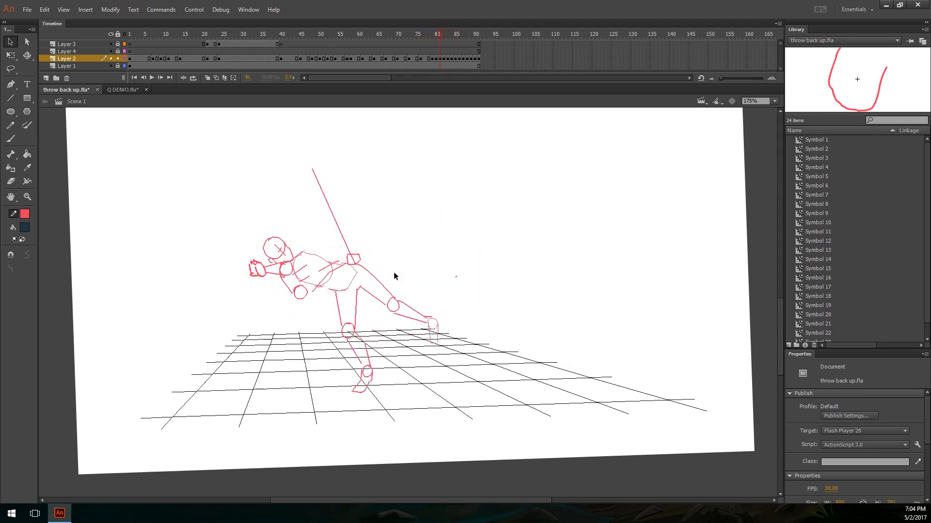
{"action": "key", "text": "comma"}
{"action": "key", "text": "comma"}
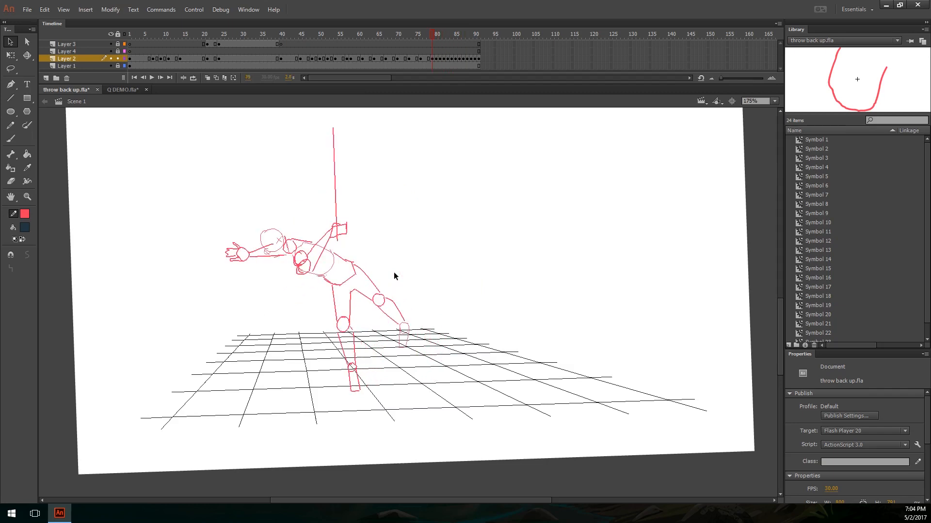
Step: Insert extra frames to lengthen the holds of the catch pose at frame 79 and the leaning poses after it
{"action": "key", "text": "F5"}
{"action": "key", "text": "F5"}
{"action": "key", "text": "period"}
{"action": "key", "text": "F5"}
{"action": "key", "text": "F5"}
{"action": "key", "text": "F5"}
{"action": "key", "text": "period"}
{"action": "key", "text": "F5"}
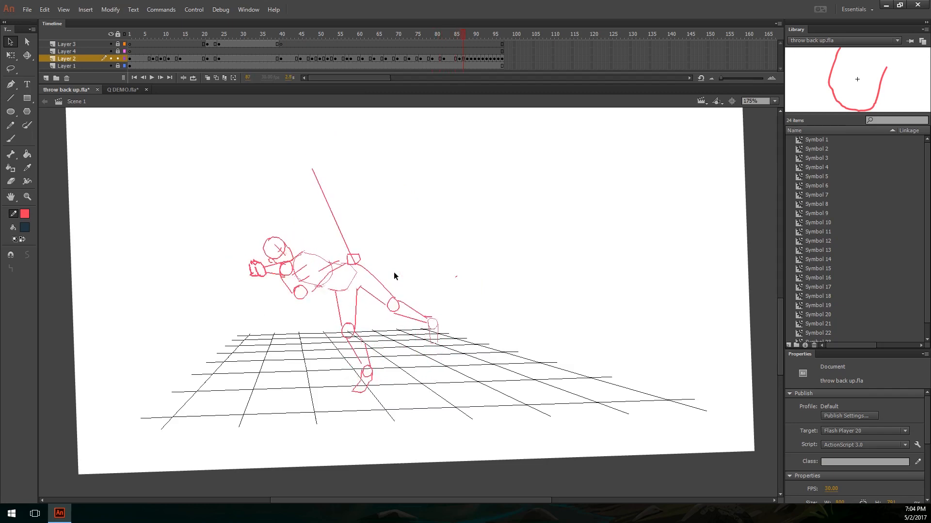
{"action": "key", "text": "F5"}
{"action": "key", "text": "F5"}
Step: Insert extra frames after each wind-up pose that follows, up to the open-hand leaning pose at frame 98
{"action": "key", "text": "period"}
{"action": "key", "text": "F5"}
{"action": "key", "text": "F5"}
{"action": "key", "text": "F5"}
{"action": "key", "text": "period"}
{"action": "key", "text": "F5"}
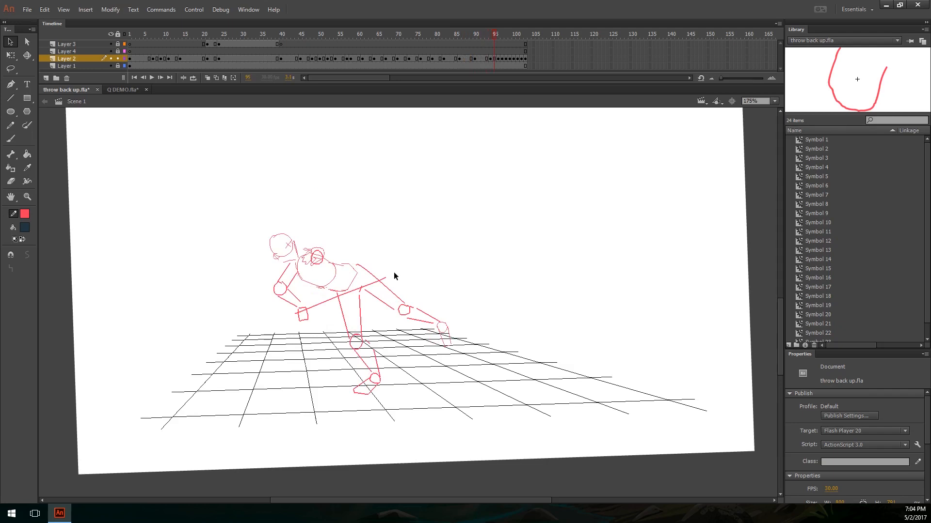
{"action": "key", "text": "F5"}
{"action": "key", "text": "F5"}
{"action": "key", "text": "period"}
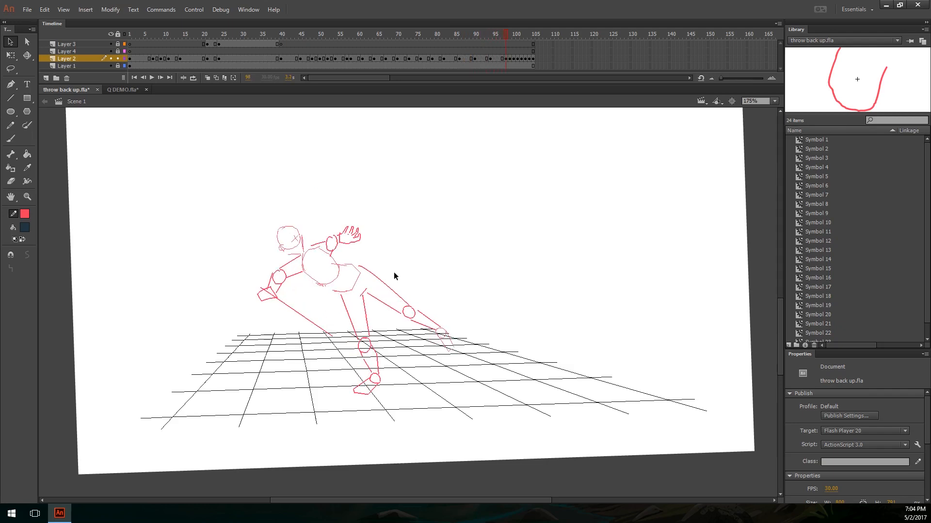
Step: Extend the outstretched-arm pose at frame 101 and the pose after it by one frame each
{"action": "key", "text": "period"}
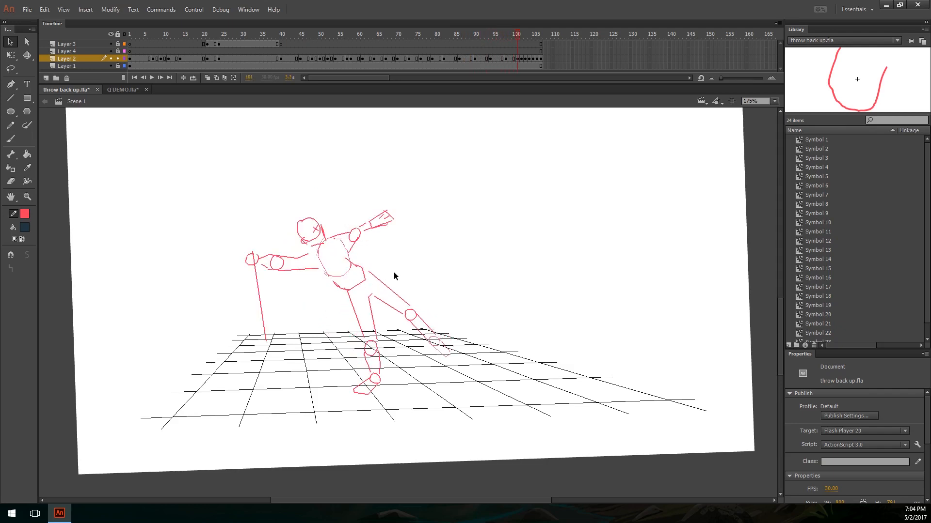
{"action": "key", "text": "F5"}
{"action": "key", "text": "period"}
{"action": "key", "text": "F5"}
{"action": "key", "text": "period"}
Step: Leave the fast release poses as they are and add single frames to the follow-through poses between frames 107 and 111
{"action": "key", "text": "period"}
{"action": "key", "text": "period"}
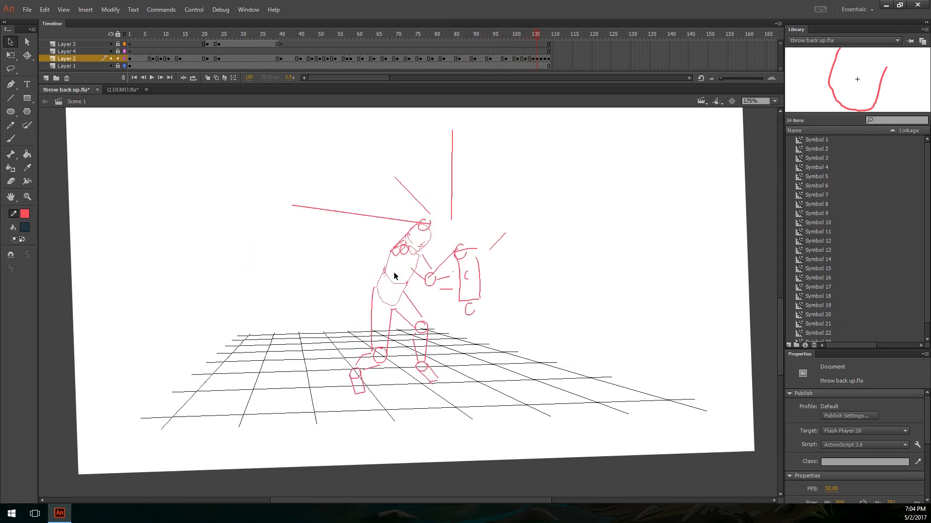
{"action": "key", "text": "period"}
{"action": "key", "text": "period"}
{"action": "key", "text": "period"}
{"action": "key", "text": "F5"}
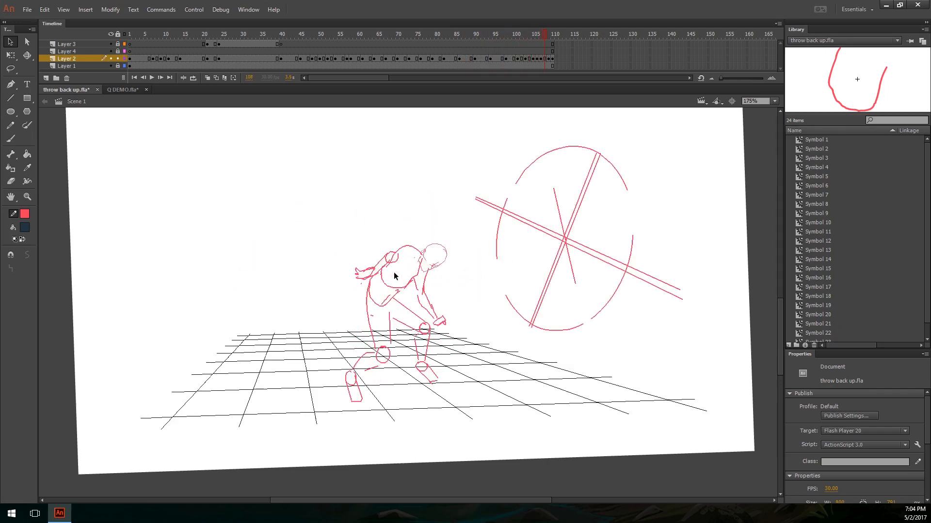
{"action": "key", "text": "period"}
{"action": "key", "text": "F5"}
{"action": "key", "text": "period"}
{"action": "key", "text": "period"}
{"action": "key", "text": "F5"}
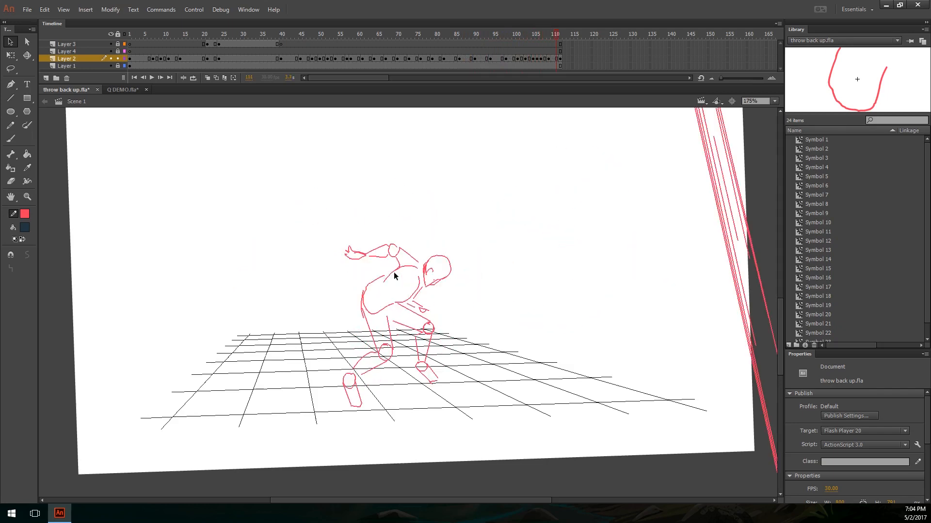
Step: Hold the final crouched follow-through pose to frame 122 and save the file
{"action": "key", "text": "period"}
{"action": "key", "text": "F5"}
{"action": "key", "text": "F5"}
{"action": "key", "text": "F5"}
{"action": "key", "text": "F5"}
{"action": "key", "text": "F5"}
{"action": "key", "text": "F5"}
{"action": "key", "text": "F5"}
{"action": "key", "text": "F5"}
{"action": "key", "text": "F5"}
{"action": "key", "text": "F5"}
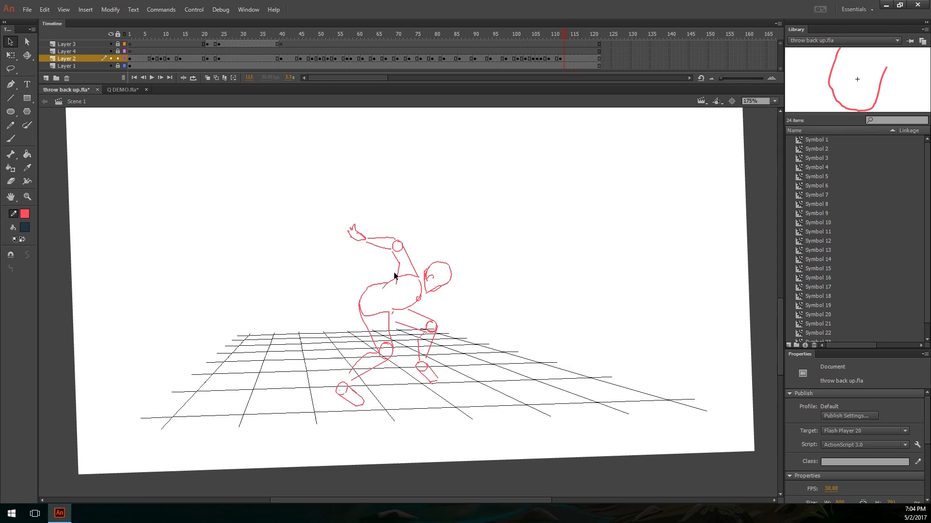
{"action": "key", "text": "ctrl+s"}
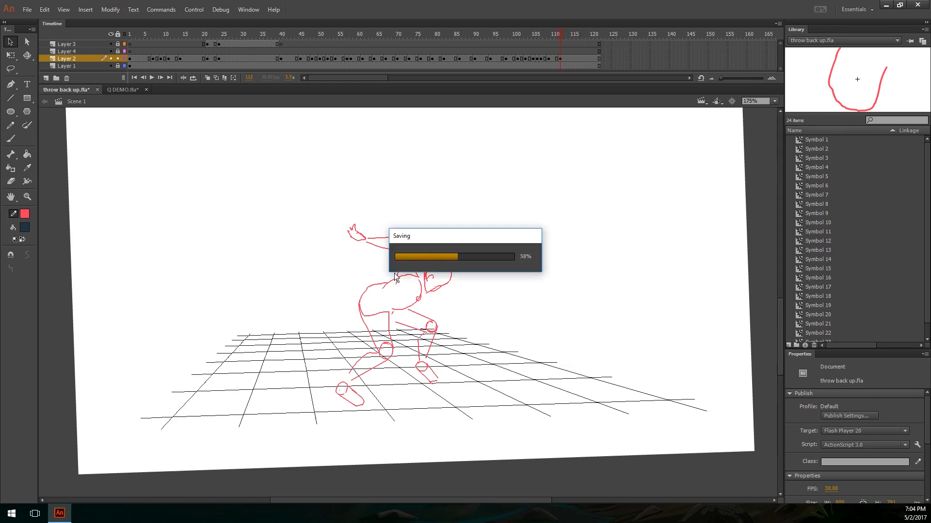
Step: Return to frame 1, reset the canvas rotation and frame the standing figure on the stage
{"action": "key", "text": "ctrl+minus"}
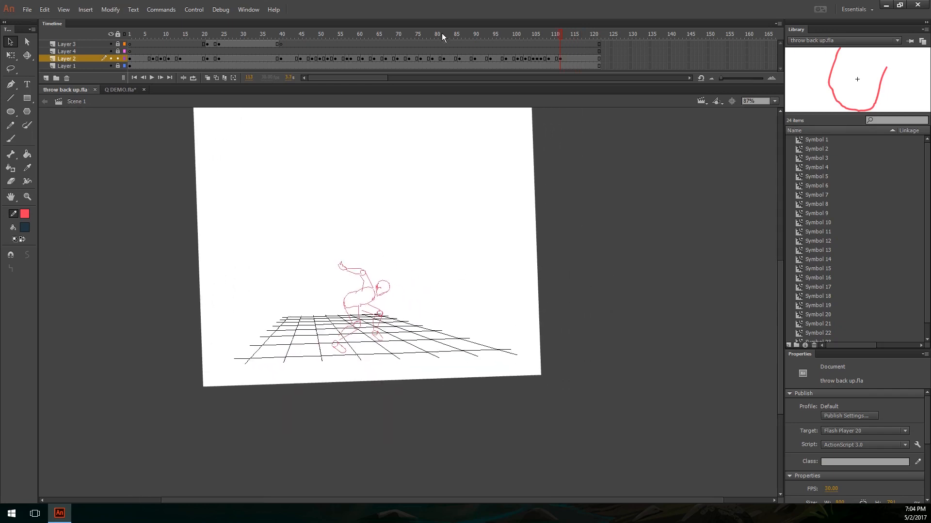
{"action": "left_click_drag", "start_coordinate": [443, 37], "coordinate": [100, 46]}
{"action": "key", "text": "shift+space"}
{"action": "left_click_drag", "start_coordinate": [420, 263], "coordinate": [468, 344]}
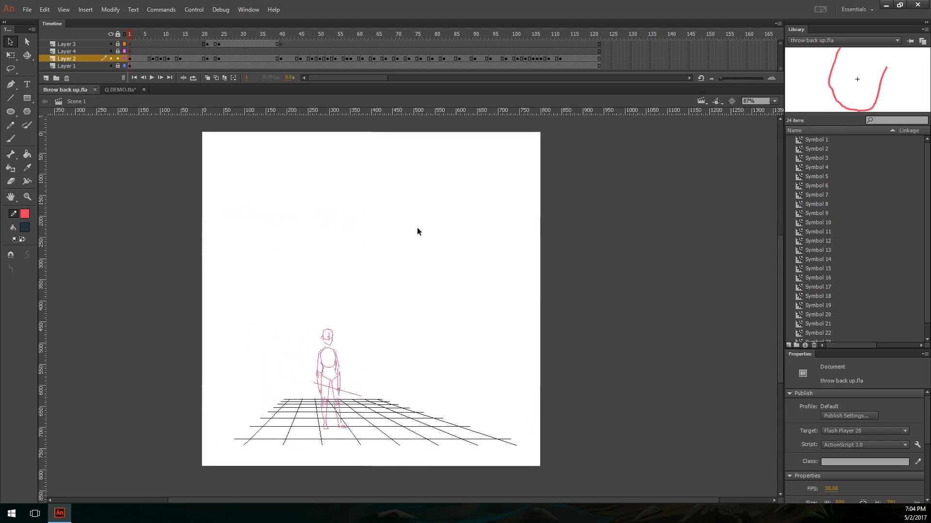
{"action": "key", "text": "ctrl+equal"}
{"action": "left_click_drag", "start_coordinate": [387, 247], "coordinate": [353, 136]}
{"action": "left_click_drag", "start_coordinate": [452, 311], "coordinate": [464, 278]}
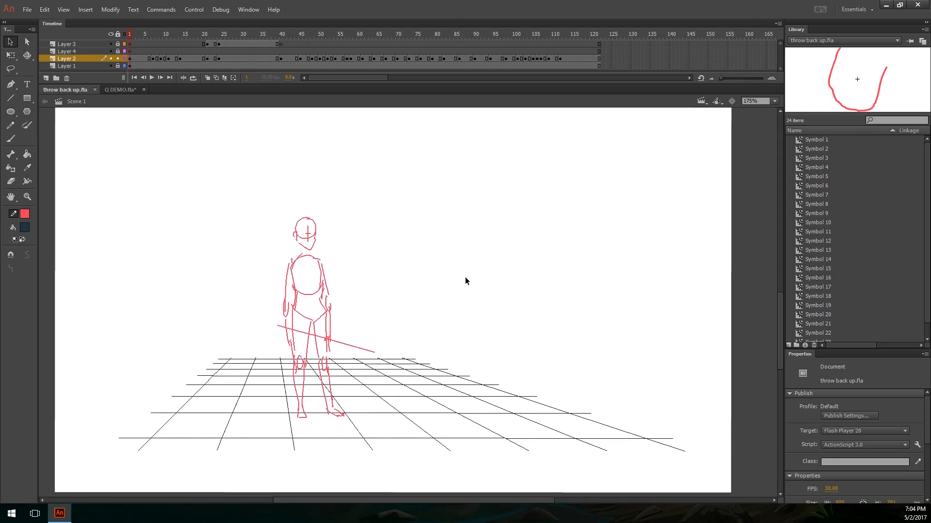
{"action": "left_click_drag", "start_coordinate": [288, 247], "coordinate": [393, 280]}
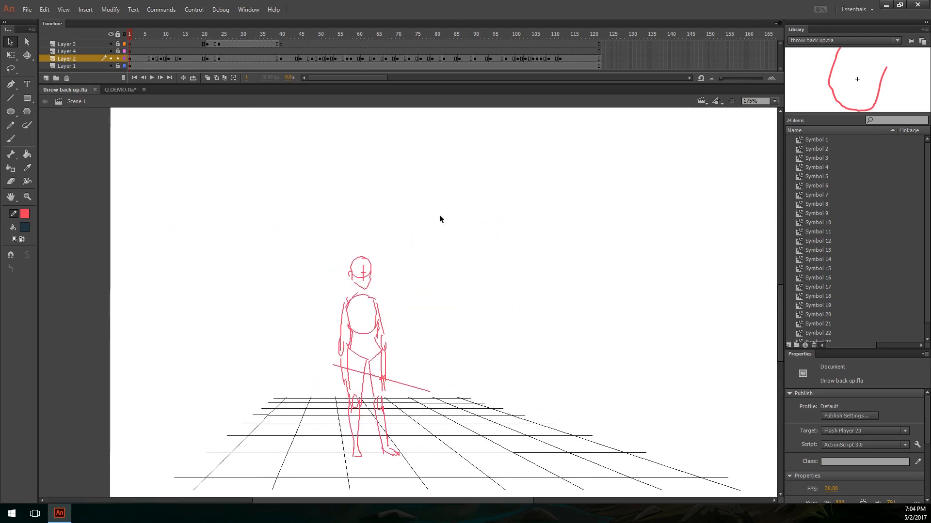
Step: Play the retimed animation from frame 1
{"action": "left_click", "coordinate": [65, 10]}
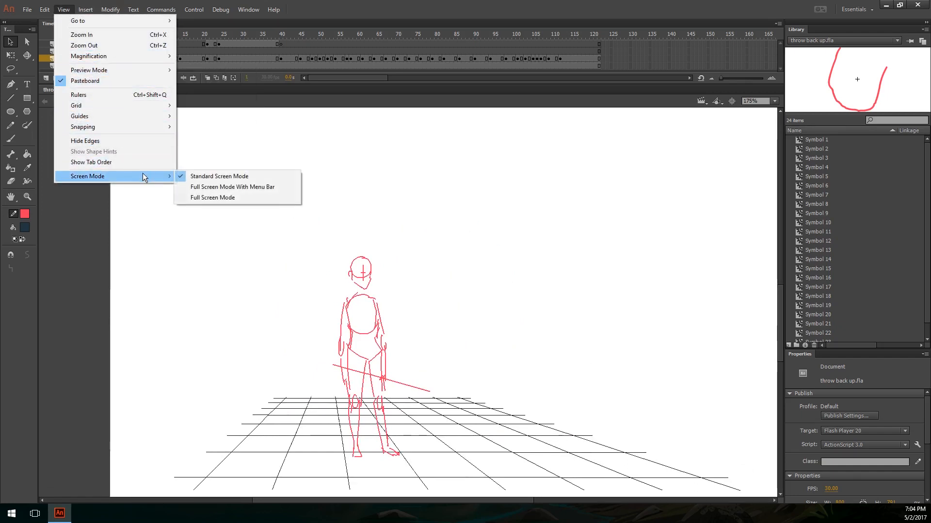
{"action": "left_click", "coordinate": [472, 220]}
{"action": "left_click_drag", "start_coordinate": [531, 274], "coordinate": [478, 274]}
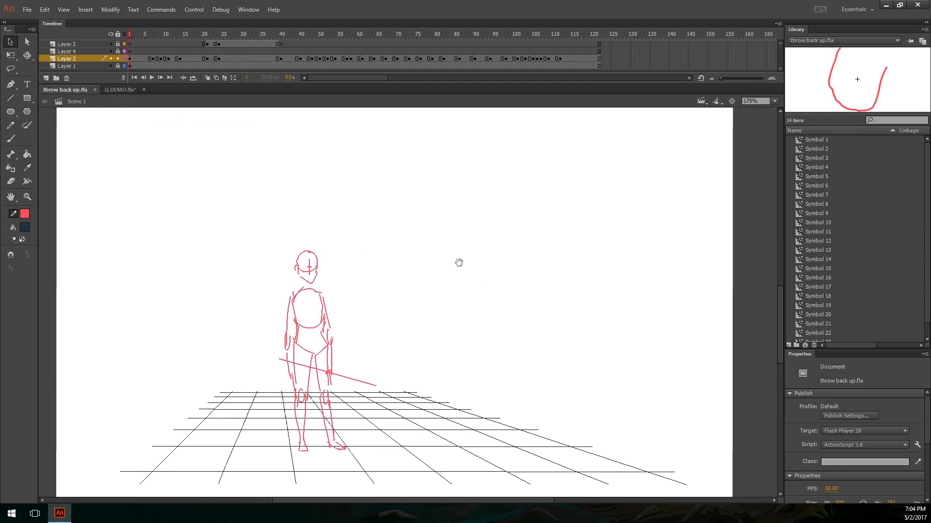
{"action": "key", "text": "Return"}
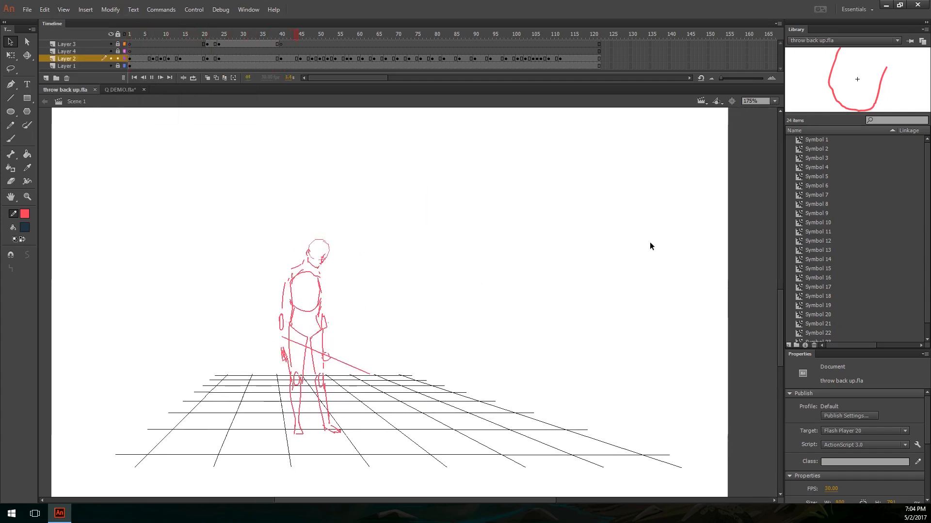
Step: Adjust the hold at the start of the head turn at frame 7, removing one frame and inserting three
{"action": "left_click", "coordinate": [157, 41]}
{"action": "left_click", "coordinate": [153, 40]}
{"action": "key", "text": "shift+F5"}
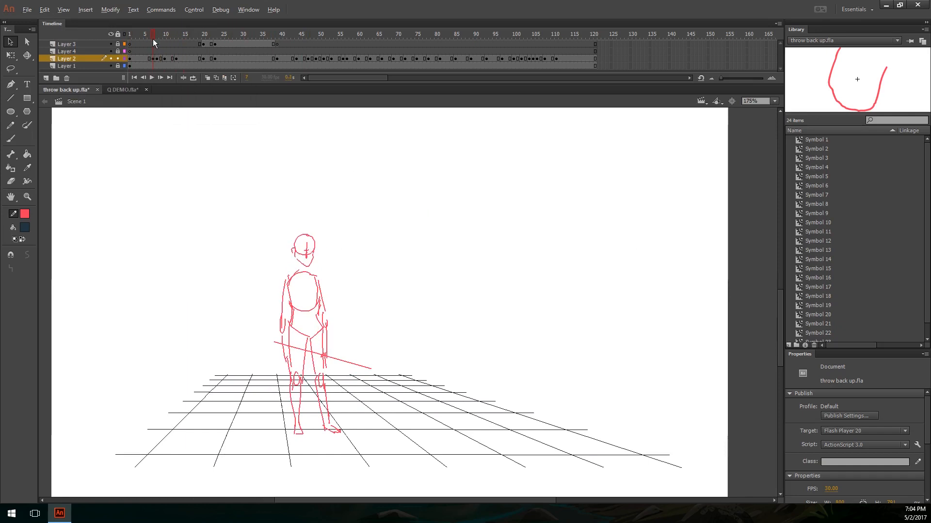
{"action": "key", "text": "F5"}
{"action": "key", "text": "F5"}
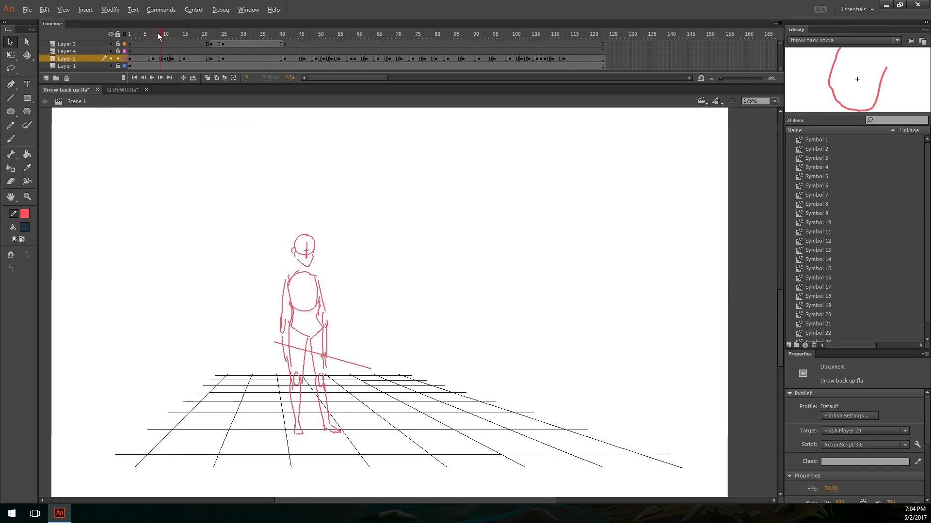
{"action": "key", "text": "F5"}
Step: Lengthen the holds of the next head-turn poses with extra frames around frames 11, 14 and 16
{"action": "left_click", "coordinate": [168, 33]}
{"action": "key", "text": "F5"}
{"action": "key", "text": "F5"}
{"action": "key", "text": "F5"}
{"action": "left_click", "coordinate": [189, 32]}
{"action": "key", "text": "F5"}
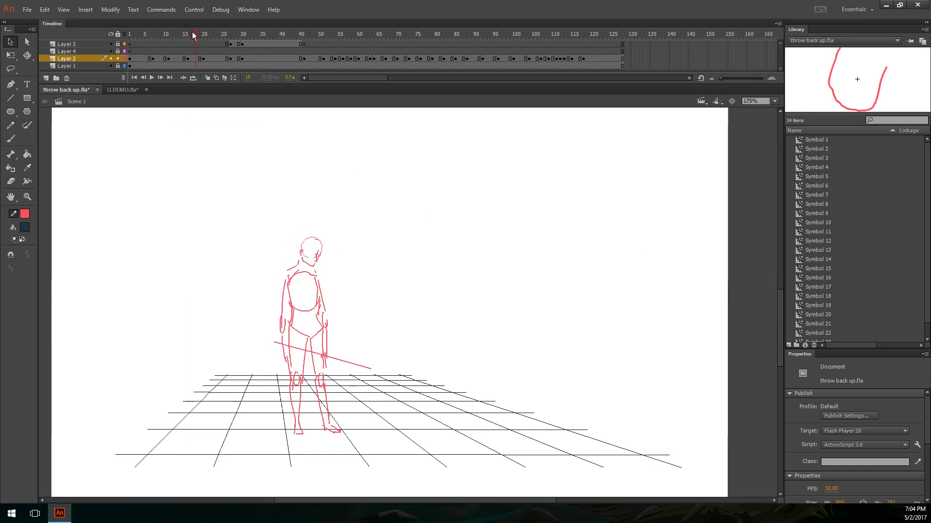
{"action": "left_click_drag", "start_coordinate": [192, 32], "coordinate": [164, 32]}
{"action": "left_click", "coordinate": [179, 32]}
{"action": "key", "text": "F5"}
Step: Extend the opening standing pose by one frame and play the animation through to the end
{"action": "left_click", "coordinate": [132, 37]}
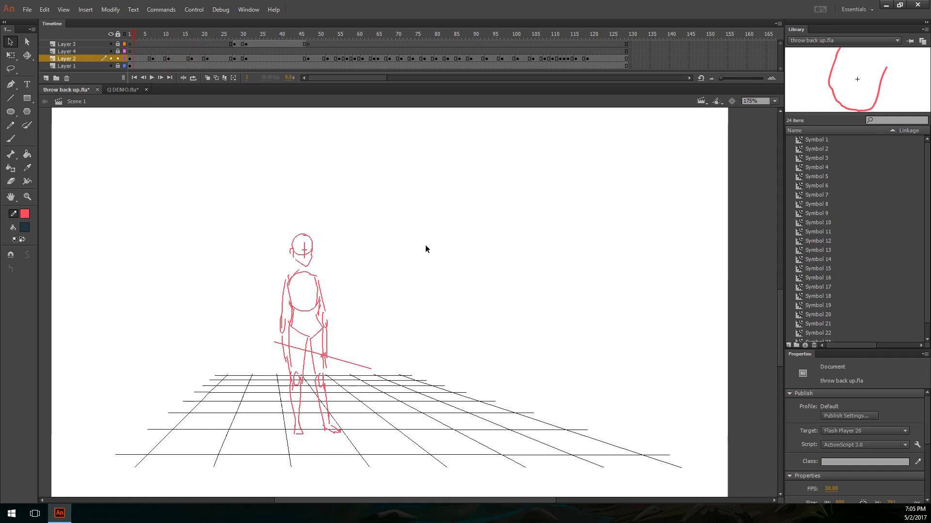
{"action": "key", "text": "y"}
{"action": "key", "text": "ctrl+z"}
{"action": "key", "text": "F5"}
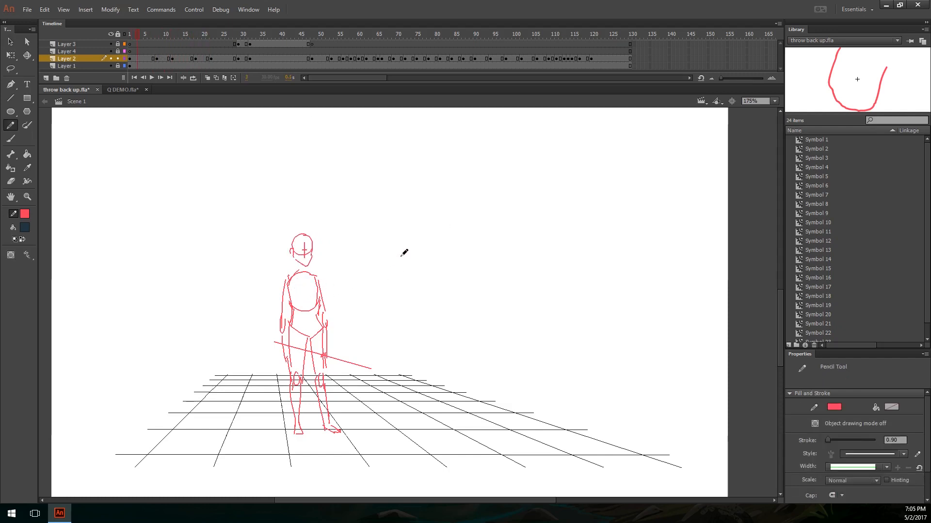
{"action": "key", "text": "Return"}
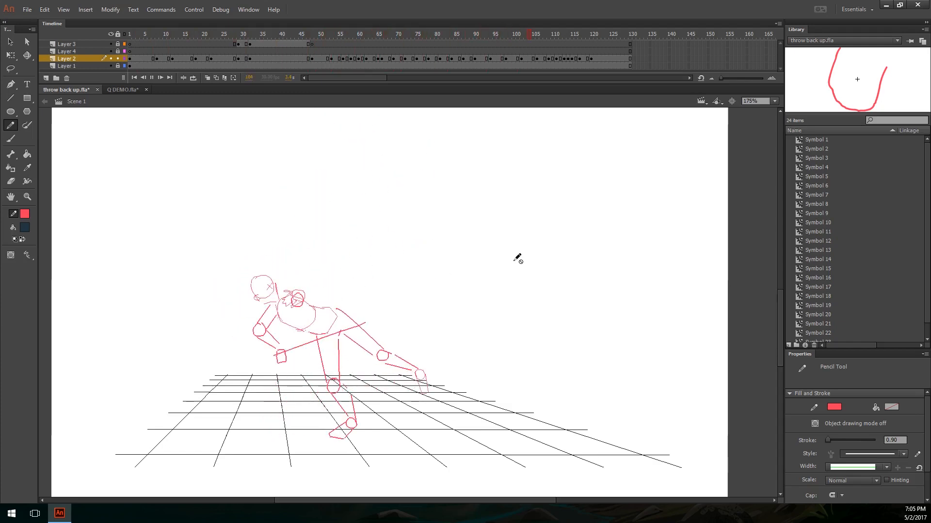
{"action": "key", "text": "v"}
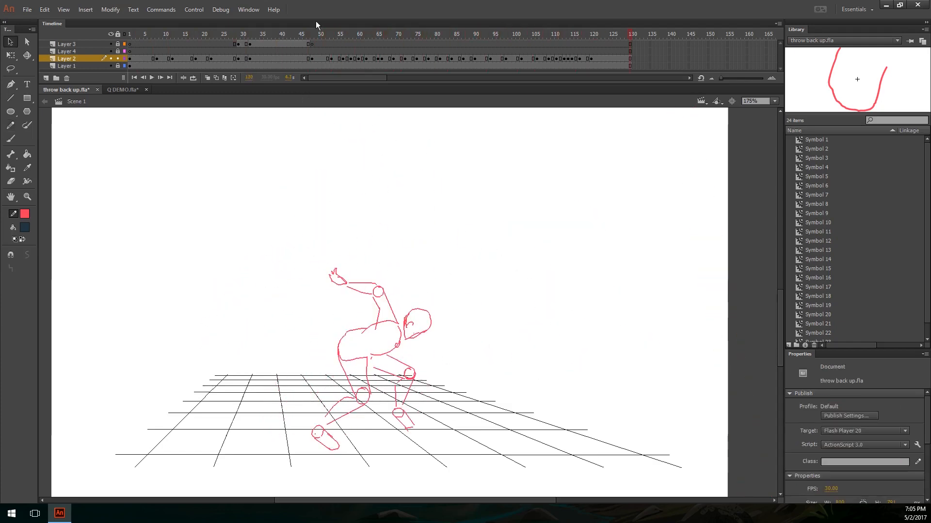
Step: Replay the throw from about frame 40 and again from the raised-arm pose at frame 61
{"action": "left_click", "coordinate": [280, 32]}
{"action": "key", "text": "Return"}
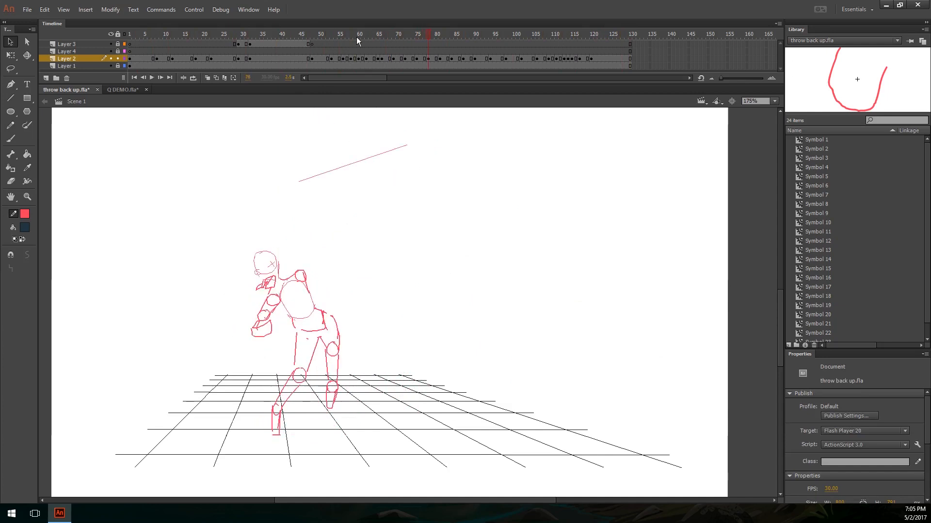
{"action": "mouse_move", "coordinate": [370, 39]}
{"action": "left_mouse_down"}
{"action": "mouse_move", "coordinate": [349, 33]}
{"action": "mouse_move", "coordinate": [362, 33]}
{"action": "left_mouse_up"}
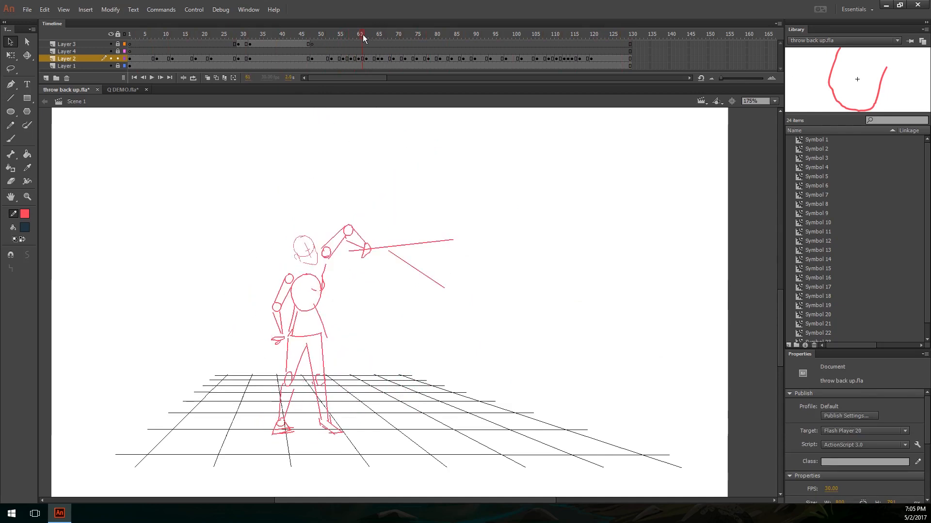
{"action": "key", "text": "Return"}
Step: Lengthen the hold of the raised-arm throwing pose at frame 60
{"action": "left_click", "coordinate": [360, 36]}
{"action": "key", "text": "F5"}
{"action": "key", "text": "F5"}
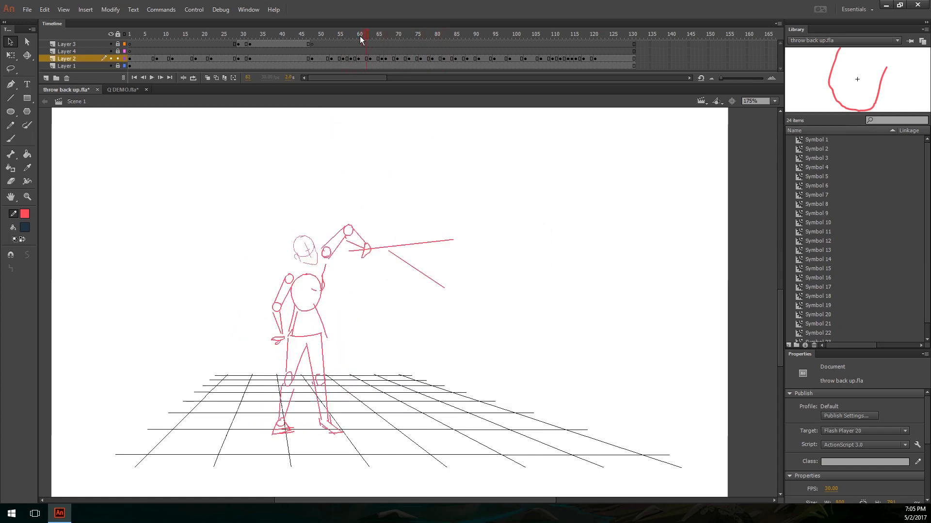
Step: Lengthen the pose holds around frame 68 with three extra frames and play the throw from about frame 58
{"action": "left_click_drag", "start_coordinate": [360, 35], "coordinate": [388, 37]}
{"action": "key", "text": "F5"}
{"action": "key", "text": "F5"}
{"action": "key", "text": "F5"}
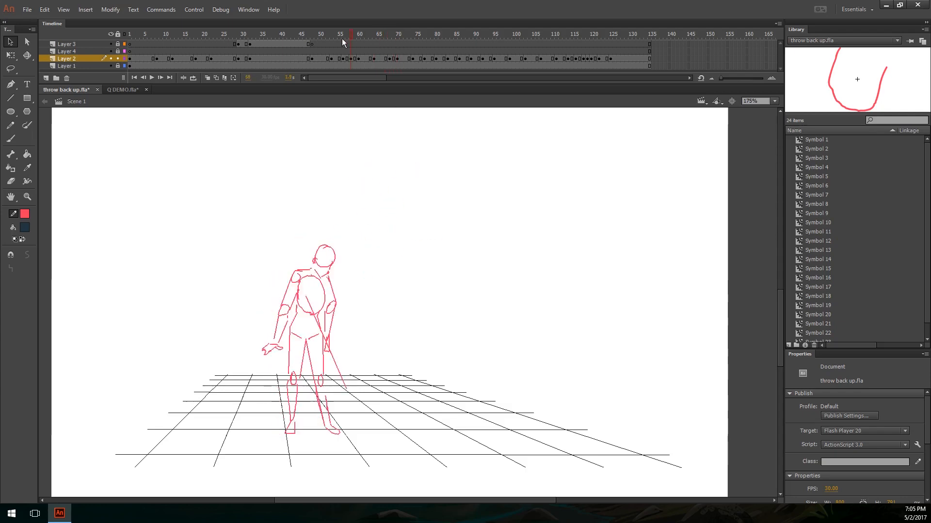
{"action": "key", "text": "Return"}
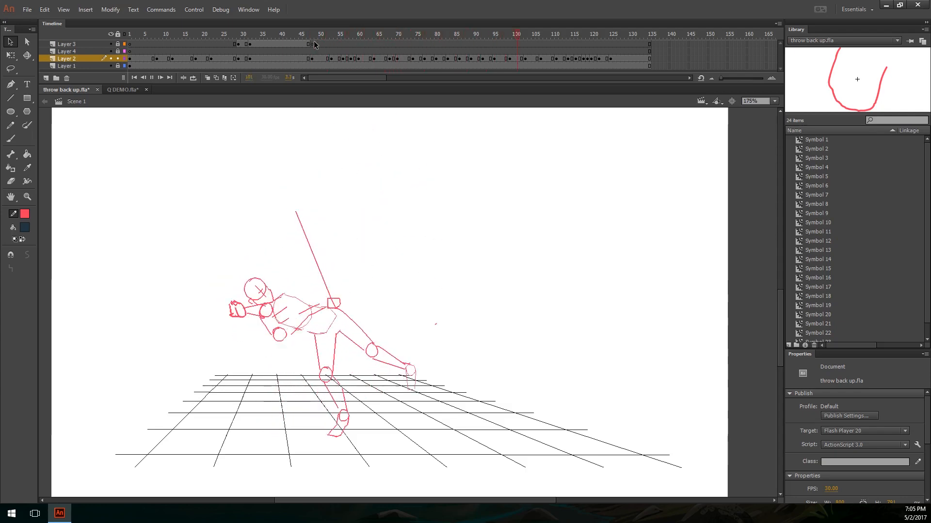
Step: Lengthen the head-down pose holds between frames 48 and 58 with four extra frames and replay the throw
{"action": "left_click_drag", "start_coordinate": [377, 34], "coordinate": [295, 40]}
{"action": "key", "text": "F5"}
{"action": "key", "text": "F5"}
{"action": "key", "text": "F5"}
{"action": "key", "text": "F5"}
{"action": "key", "text": "Return"}
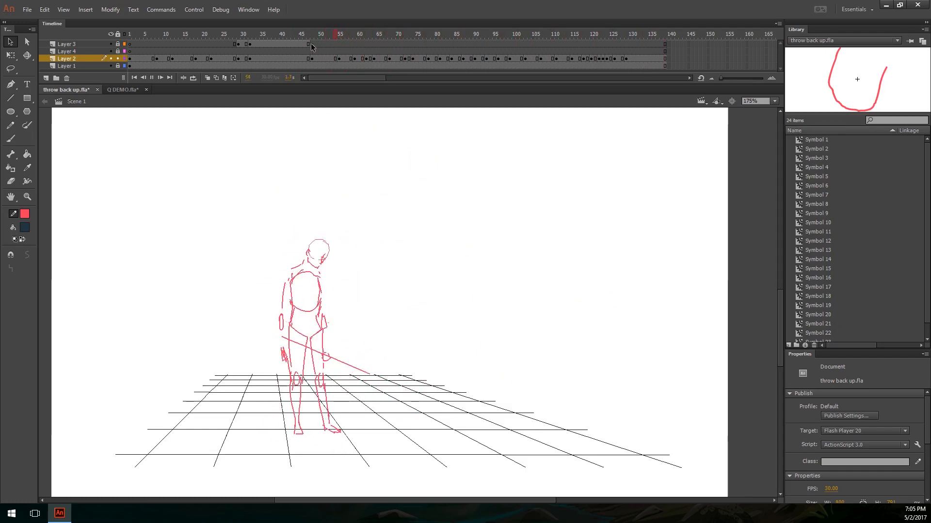
{"action": "left_click", "coordinate": [352, 45]}
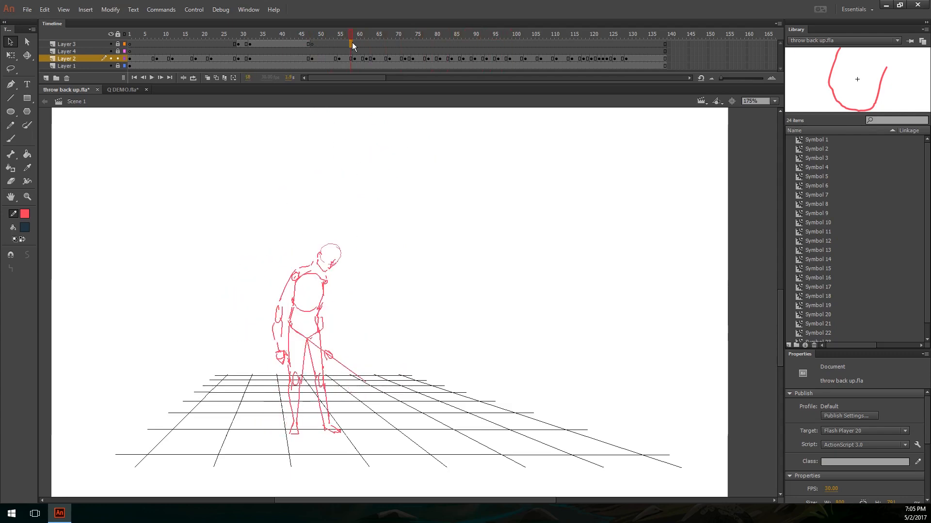
{"action": "key", "text": "Return"}
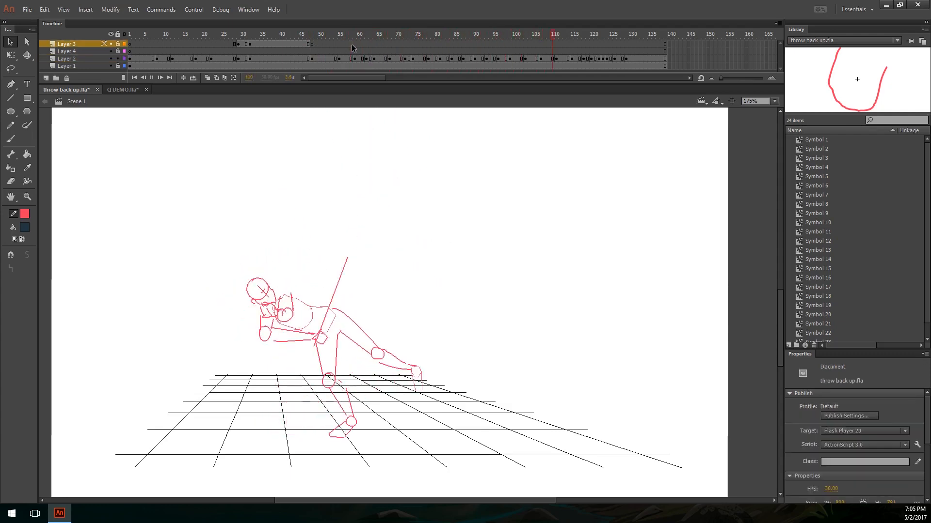
Step: Extend the pose hold around frame 93 by three frames and replay the throw to the end
{"action": "mouse_move", "coordinate": [436, 30]}
{"action": "left_mouse_down"}
{"action": "mouse_move", "coordinate": [625, 35]}
{"action": "mouse_move", "coordinate": [487, 42]}
{"action": "left_mouse_up"}
{"action": "key", "text": "F5"}
{"action": "key", "text": "F5"}
{"action": "key", "text": "F5"}
{"action": "key", "text": "Return"}
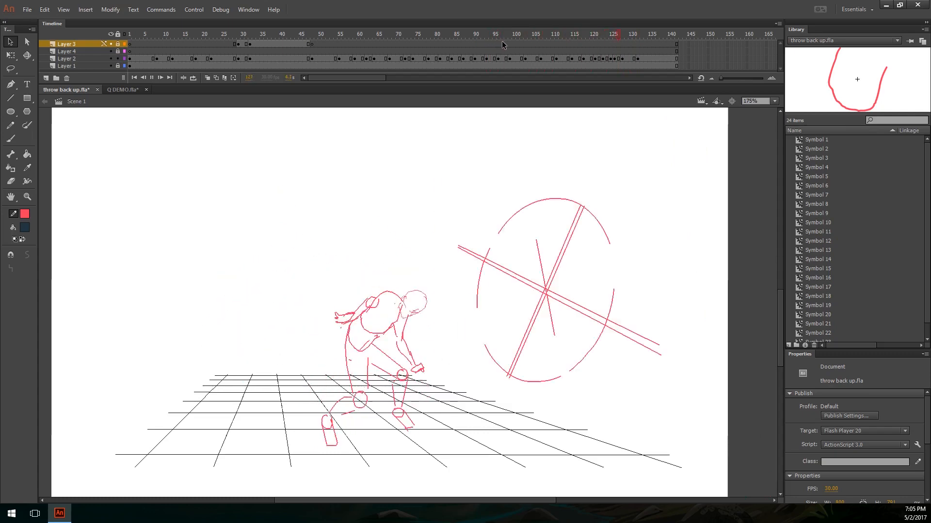
{"action": "left_click_drag", "start_coordinate": [618, 35], "coordinate": [514, 48]}
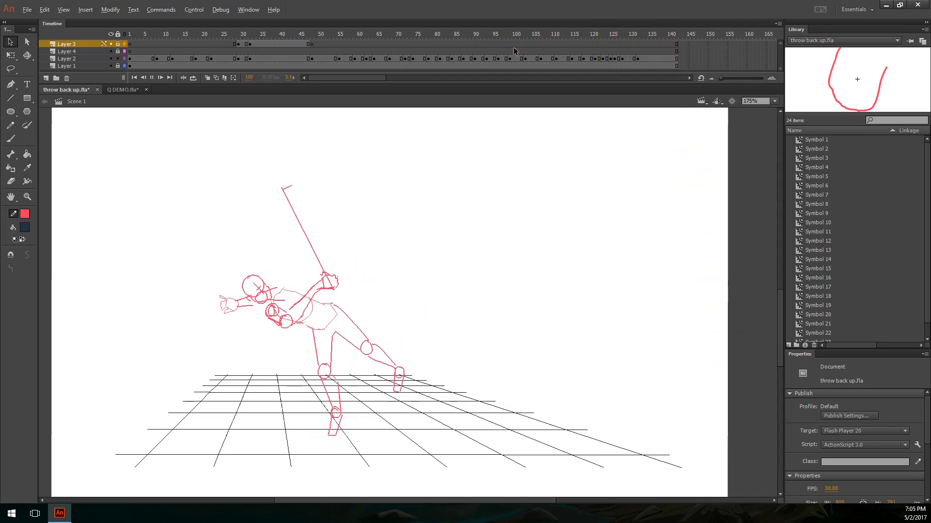
{"action": "key", "text": "Return"}
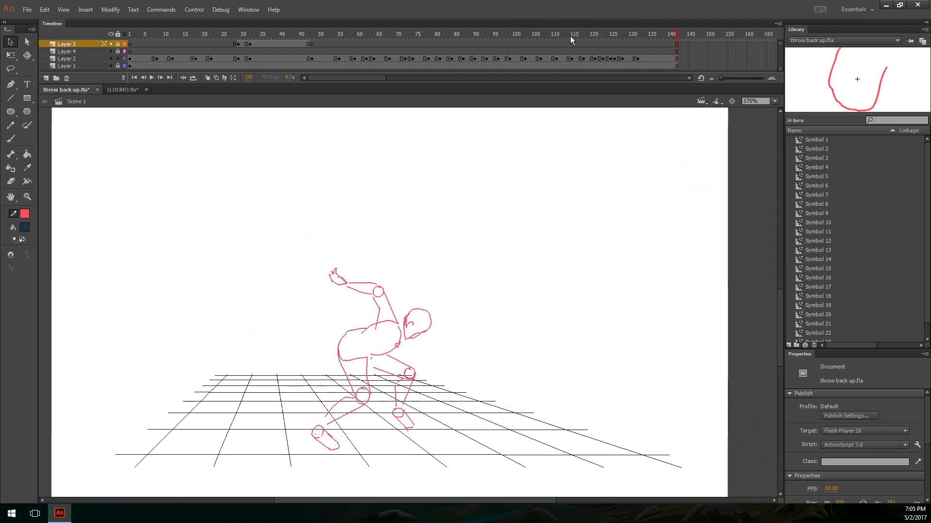
Step: Add a keyframe on Layer 2 at frame 135 within the hold of the final crouching pose
{"action": "left_click", "coordinate": [256, 61]}
{"action": "left_click_drag", "start_coordinate": [665, 32], "coordinate": [642, 39]}
{"action": "key", "text": "ctrl+equal"}
{"action": "left_click_drag", "start_coordinate": [533, 234], "coordinate": [539, 177]}
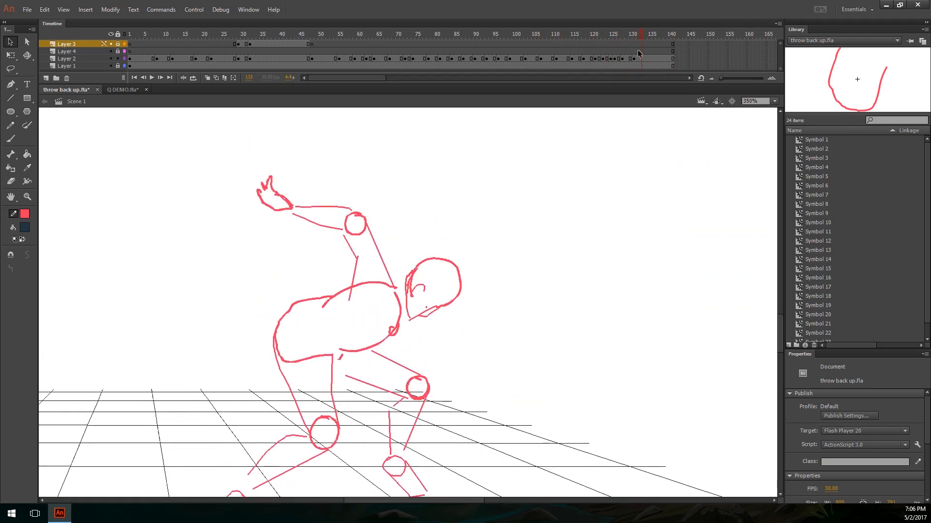
{"action": "left_click", "coordinate": [650, 59]}
{"action": "left_click", "coordinate": [652, 155]}
{"action": "key", "text": "ctrl+minus"}
{"action": "key", "text": "ctrl+equal"}
{"action": "left_click_drag", "start_coordinate": [533, 289], "coordinate": [542, 241]}
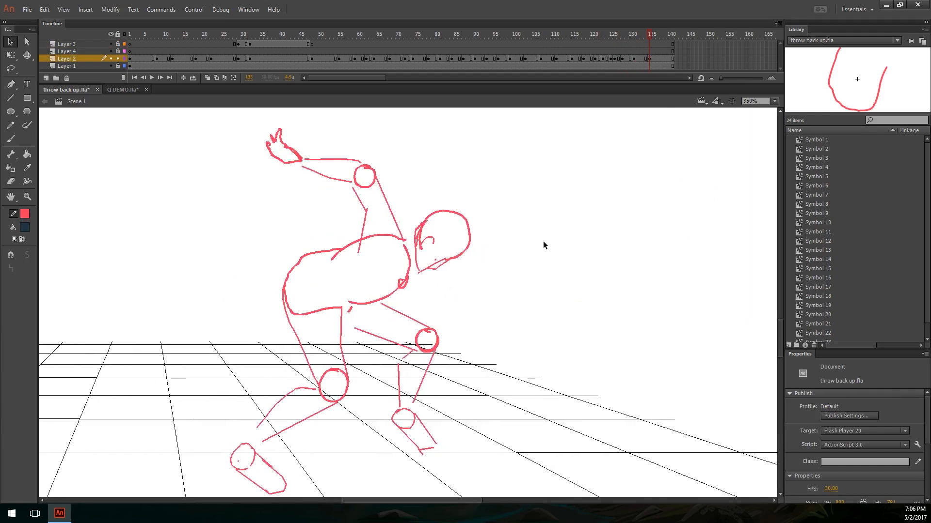
Step: Adjust the crouching follow-through drawing at frame 135 with onion skinning turned on
{"action": "key", "text": "ctrl+a"}
{"action": "left_click", "coordinate": [540, 243]}
{"action": "key", "text": "alt+shift+o"}
{"action": "key", "text": "ctrl+equal"}
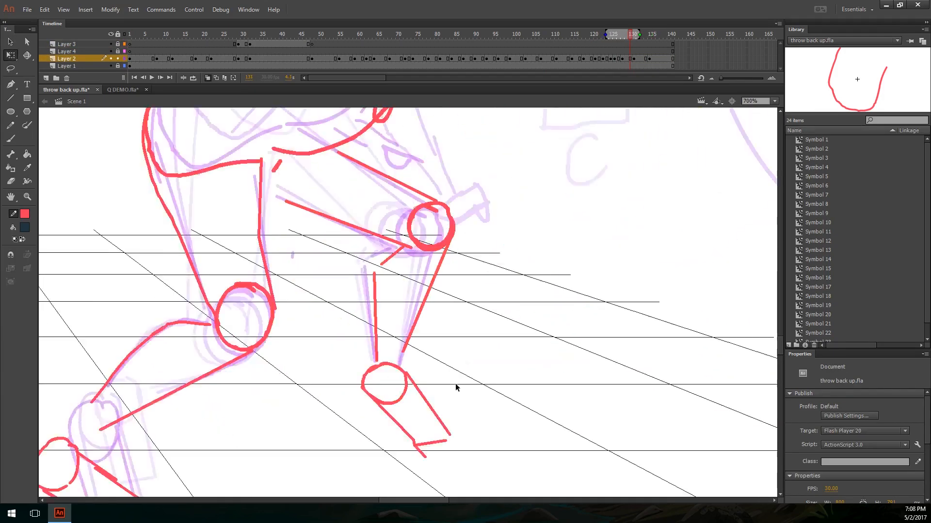
{"action": "key", "text": "ctrl+minus"}
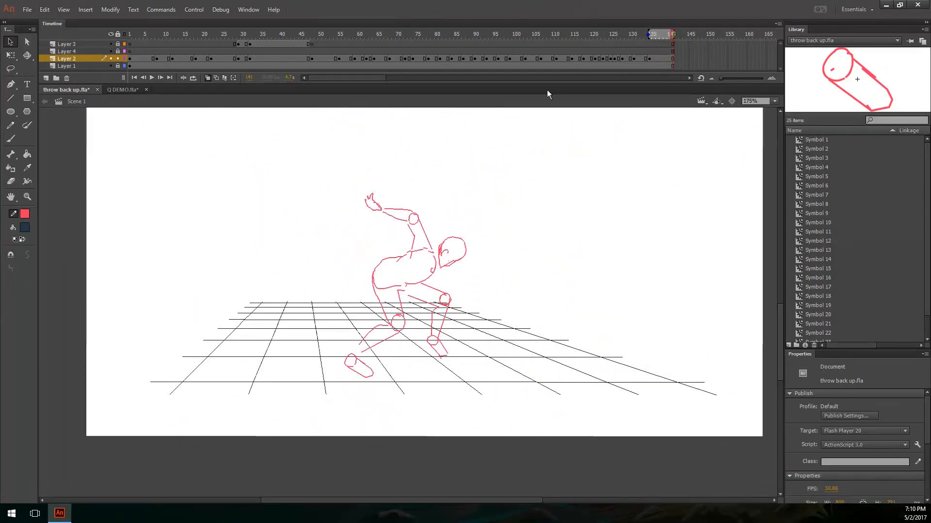
Step: Preview the whole animation as a test movie, and inspect the leaning poses between frames 115 and 105
{"action": "left_click", "coordinate": [571, 38]}
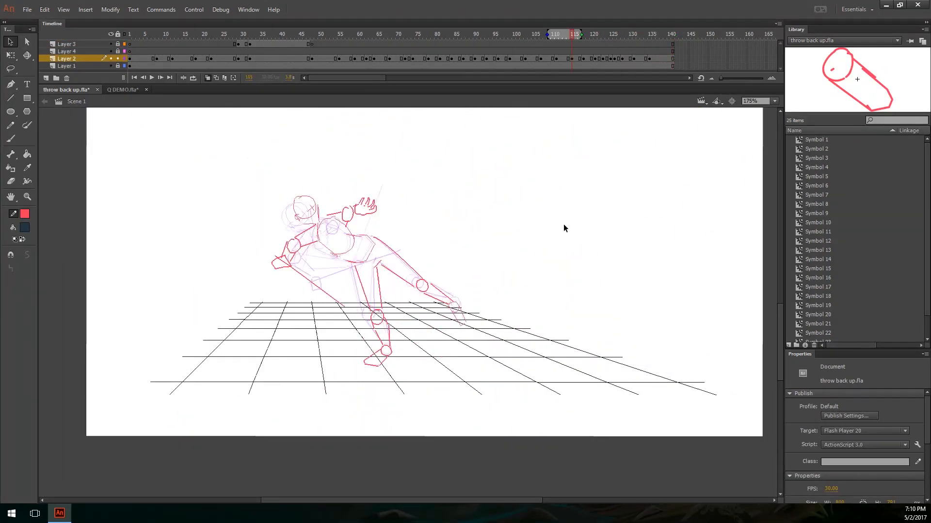
{"action": "key", "text": "ctrl+Return"}
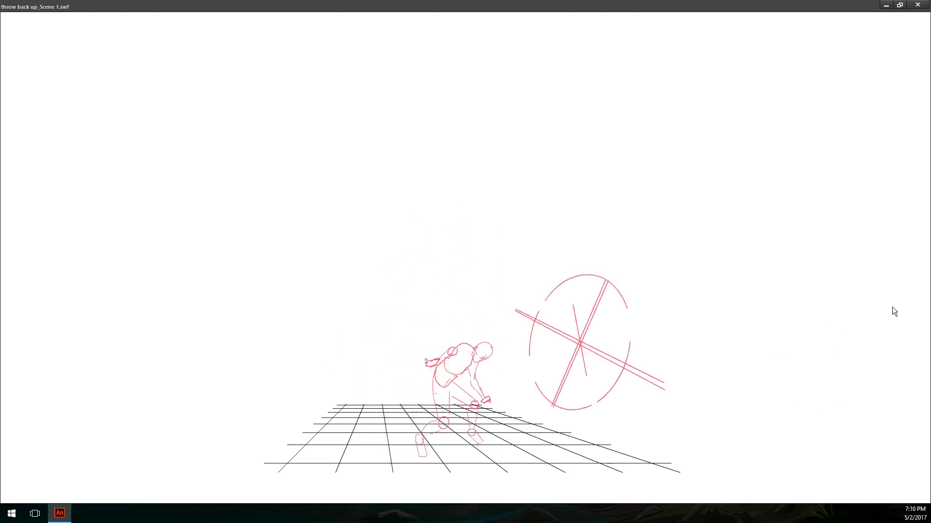
{"action": "left_click", "coordinate": [917, 6]}
{"action": "key", "text": "ctrl+equal"}
{"action": "left_click_drag", "start_coordinate": [553, 291], "coordinate": [577, 353]}
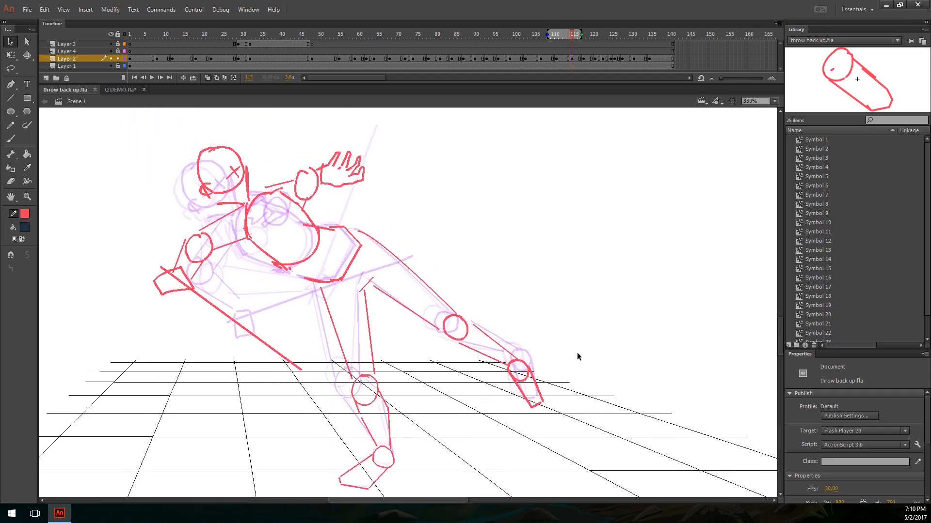
{"action": "key", "text": "ctrl+minus"}
{"action": "left_click_drag", "start_coordinate": [570, 35], "coordinate": [535, 35]}
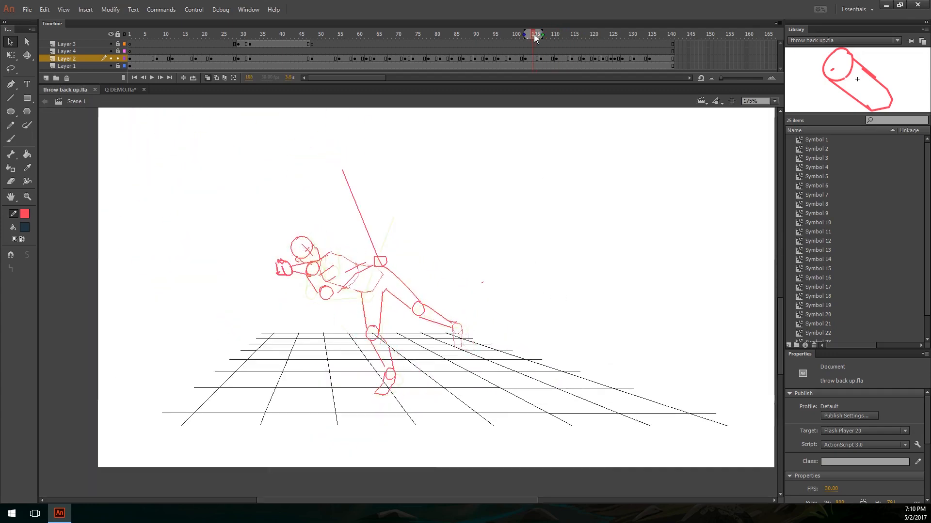
{"action": "left_click", "coordinate": [12, 10]}
{"action": "left_click", "coordinate": [371, 241]}
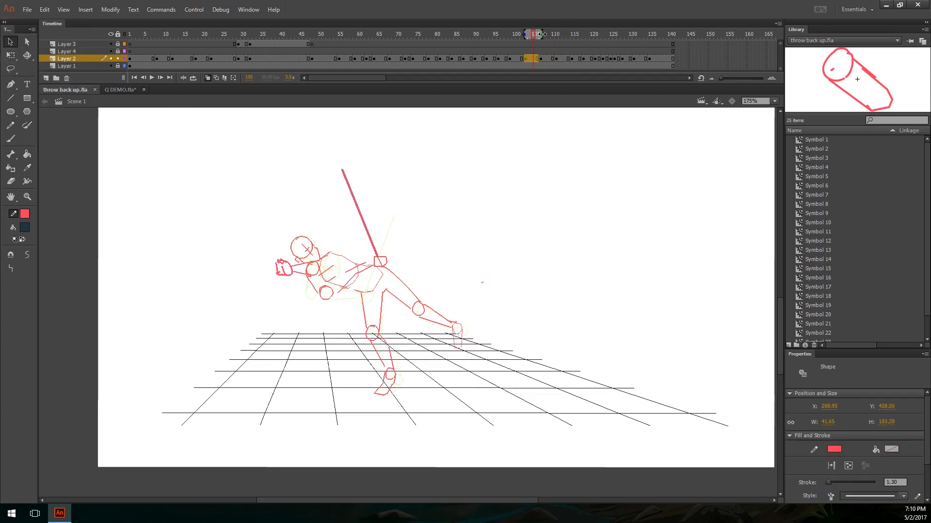
Step: Sketch temporary pencil guide strokes over the leaning pose around frame 112, undoing them again
{"action": "mouse_move", "coordinate": [541, 34]}
{"action": "left_mouse_down"}
{"action": "mouse_move", "coordinate": [317, 34]}
{"action": "mouse_move", "coordinate": [560, 46]}
{"action": "left_mouse_up"}
{"action": "key", "text": "y"}
{"action": "mouse_move", "coordinate": [469, 246]}
{"action": "left_mouse_down"}
{"action": "mouse_move", "coordinate": [468, 285]}
{"action": "mouse_move", "coordinate": [481, 292]}
{"action": "left_mouse_up"}
{"action": "key", "text": "ctrl+z"}
{"action": "key", "text": "ctrl+z"}
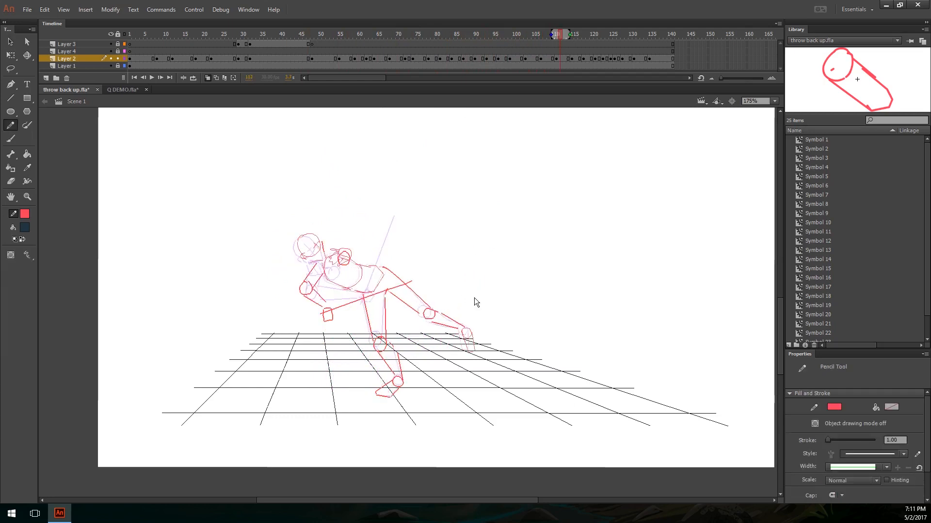
{"action": "key", "text": "ctrl+y"}
{"action": "key", "text": "ctrl+y"}
{"action": "key", "text": "ctrl+z"}
{"action": "key", "text": "ctrl+z"}
{"action": "left_click_drag", "start_coordinate": [378, 310], "coordinate": [389, 381]}
{"action": "key", "text": "ctrl+z"}
{"action": "left_click_drag", "start_coordinate": [191, 300], "coordinate": [517, 308]}
{"action": "key", "text": "ctrl+z"}
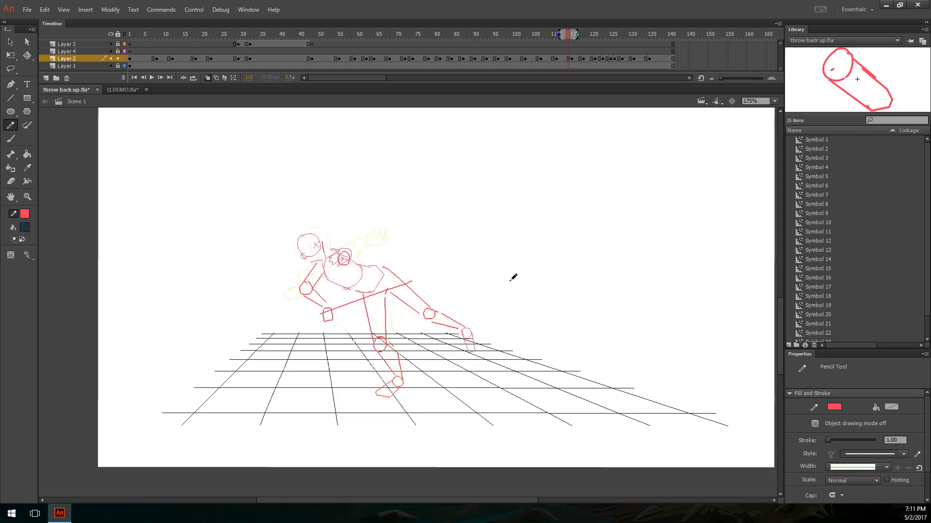
Step: Draw a curved line of action from the planted foot to the stretched arm at frame 122, and step to the release poses
{"action": "key", "text": "period"}
{"action": "key", "text": "period"}
{"action": "key", "text": "period"}
{"action": "key", "text": "period"}
{"action": "key", "text": "period"}
{"action": "key", "text": "period"}
{"action": "key", "text": "period"}
{"action": "key", "text": "period"}
{"action": "key", "text": "period"}
{"action": "key", "text": "period"}
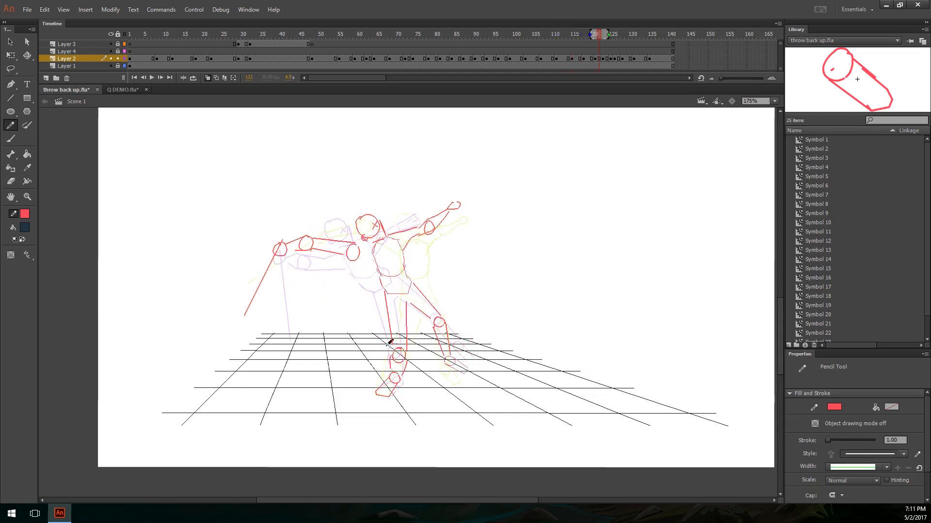
{"action": "mouse_move", "coordinate": [401, 375]}
{"action": "left_mouse_down"}
{"action": "mouse_move", "coordinate": [399, 266]}
{"action": "mouse_move", "coordinate": [248, 254]}
{"action": "left_mouse_up"}
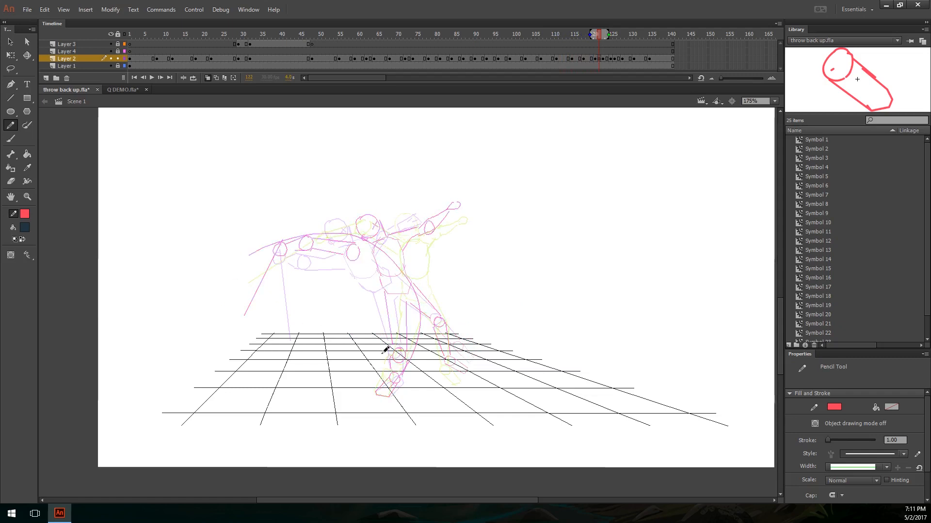
{"action": "key", "text": "alt"}
{"action": "key", "text": "period"}
{"action": "key", "text": "period"}
{"action": "key", "text": "period"}
{"action": "key", "text": "period"}
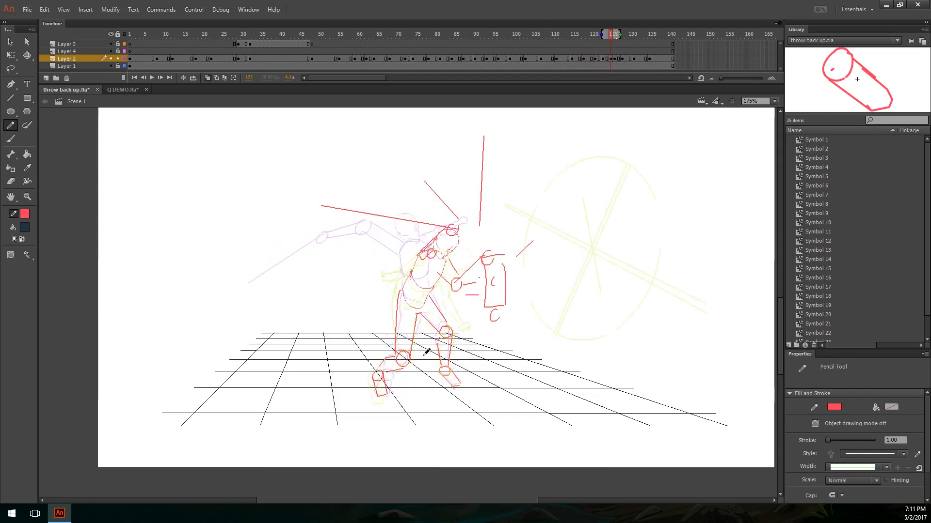
Step: Sketch a downward arrow above the bent-over figure at frame 127 and undo it
{"action": "key", "text": "v"}
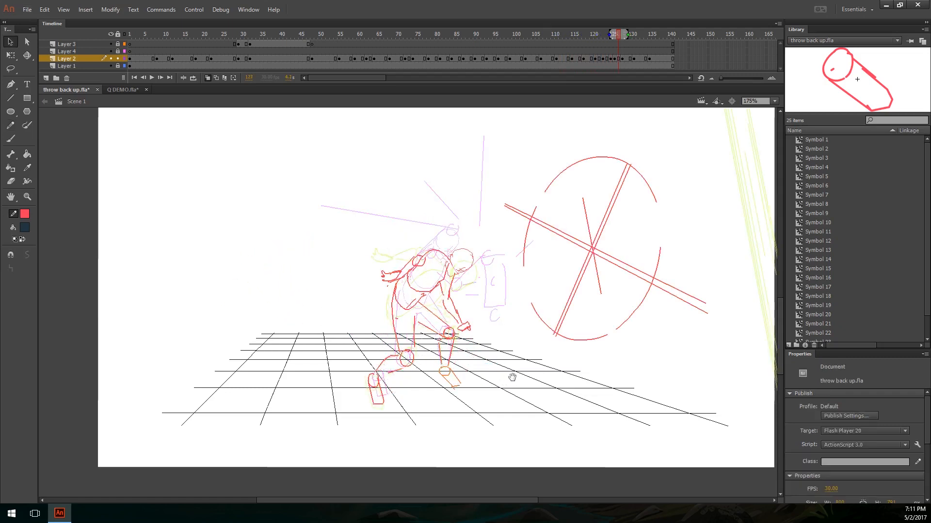
{"action": "left_click_drag", "start_coordinate": [512, 377], "coordinate": [497, 382]}
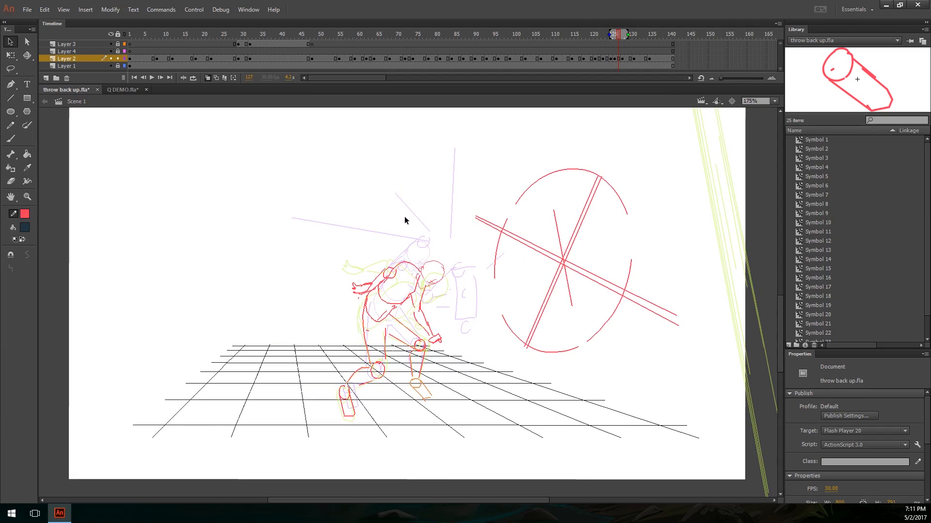
{"action": "key", "text": "y"}
{"action": "mouse_move", "coordinate": [377, 154]}
{"action": "left_mouse_down"}
{"action": "mouse_move", "coordinate": [374, 201]}
{"action": "mouse_move", "coordinate": [391, 231]}
{"action": "left_mouse_up"}
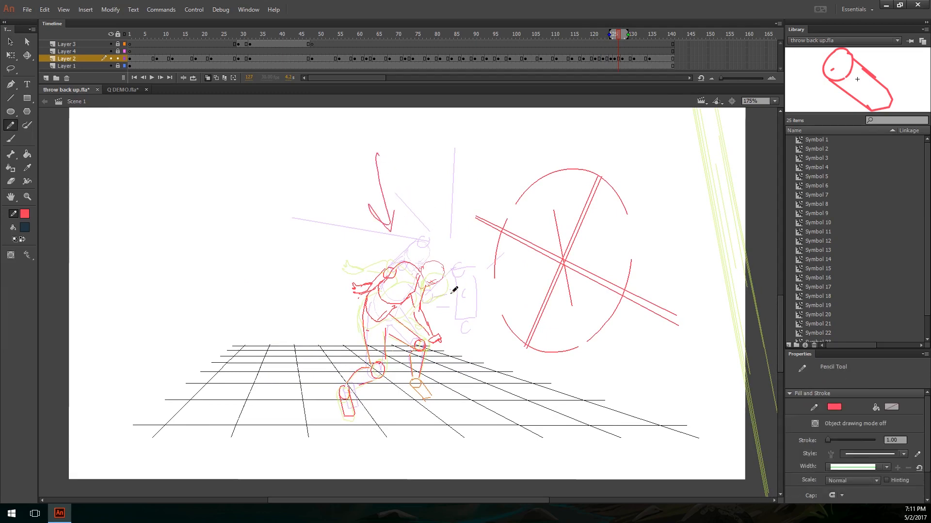
{"action": "key", "text": "ctrl+z"}
{"action": "key", "text": "ctrl+equal"}
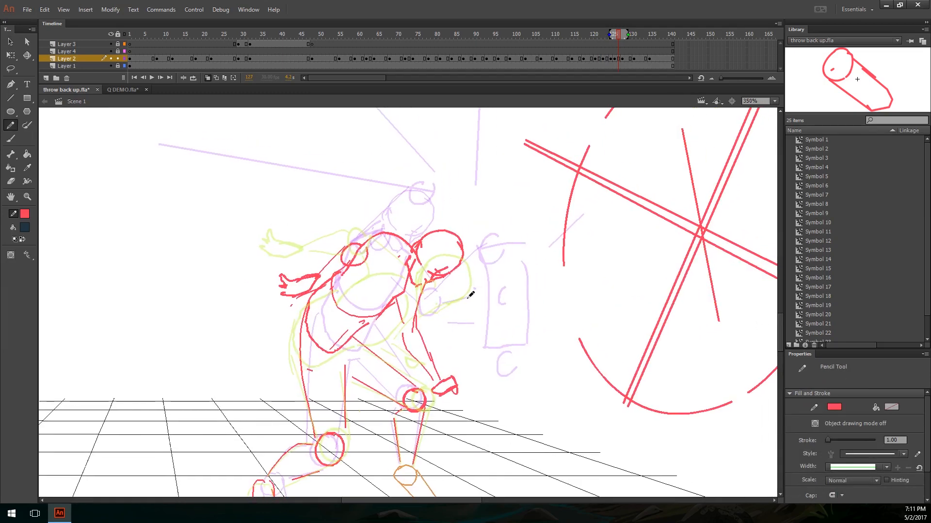
{"action": "key", "text": "v"}
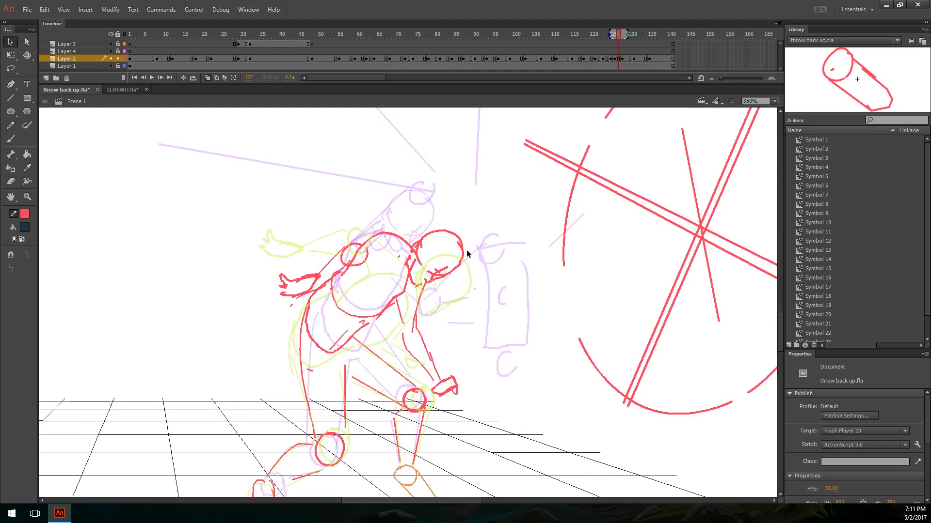
Step: Duplicate all of Layer 2's frames into the unlocked Layer 4, starting at frame 1
{"action": "left_click", "coordinate": [118, 51]}
{"action": "left_click_drag", "start_coordinate": [673, 61], "coordinate": [127, 59]}
{"action": "left_click", "coordinate": [129, 51]}
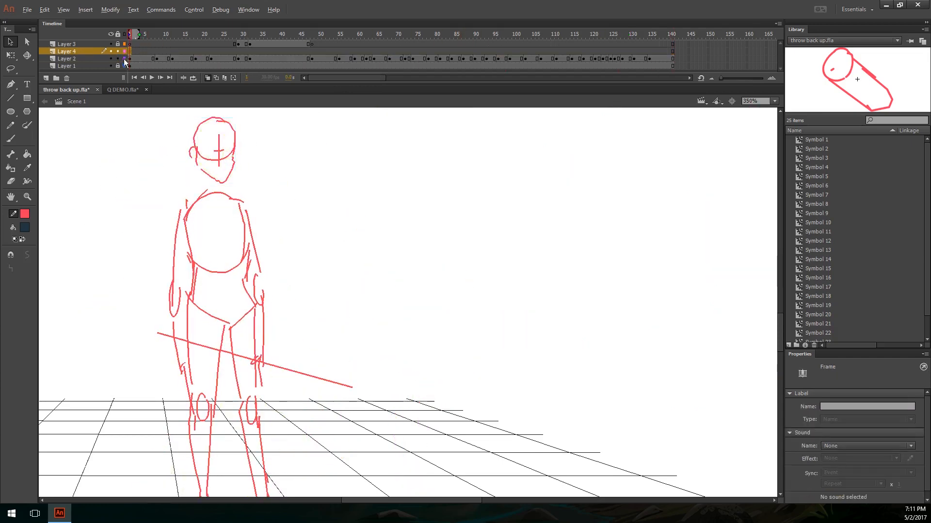
{"action": "key", "text": "ctrl+alt+v"}
{"action": "left_click", "coordinate": [120, 58]}
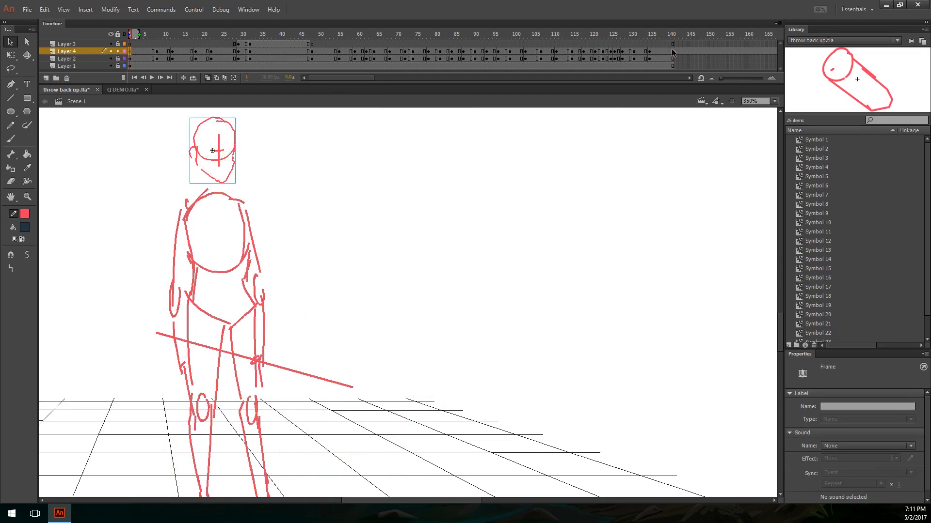
Step: Remove the surplus frames after frame 141 from Layer 4
{"action": "left_click_drag", "start_coordinate": [678, 52], "coordinate": [760, 65]}
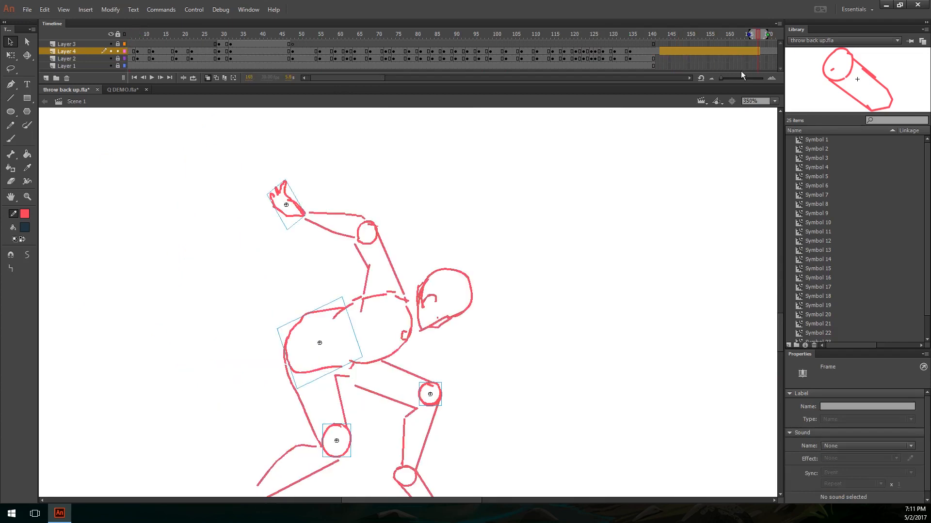
{"action": "key", "text": "shift+F5"}
{"action": "left_click", "coordinate": [680, 32]}
{"action": "key", "text": "shift+F5"}
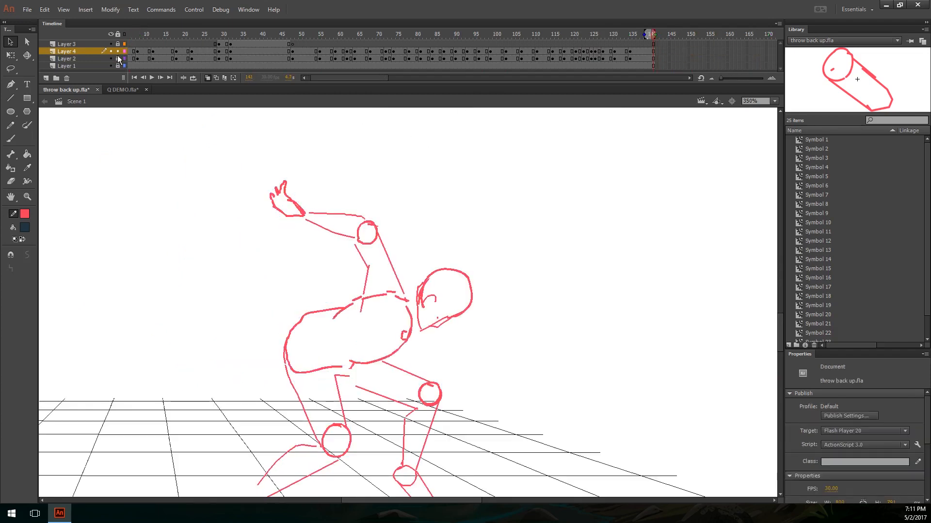
Step: Hide Layer 2 and enable editing of multiple frames across the whole timeline
{"action": "left_click", "coordinate": [233, 77]}
{"action": "left_click", "coordinate": [256, 142]}
{"action": "key", "text": "ctrl+minus"}
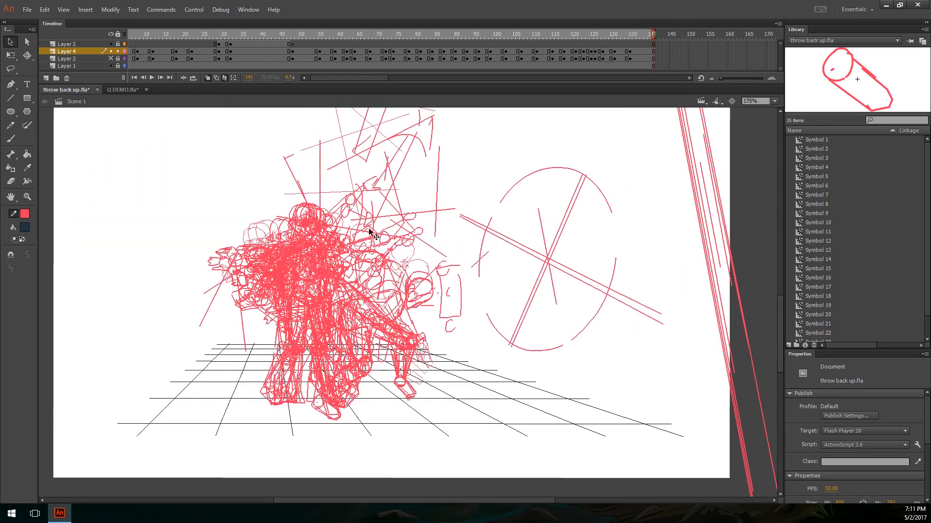
Step: Select all the artwork on Layer 4 across every frame and break its symbols apart into plain shapes
{"action": "key", "text": "ctrl+a"}
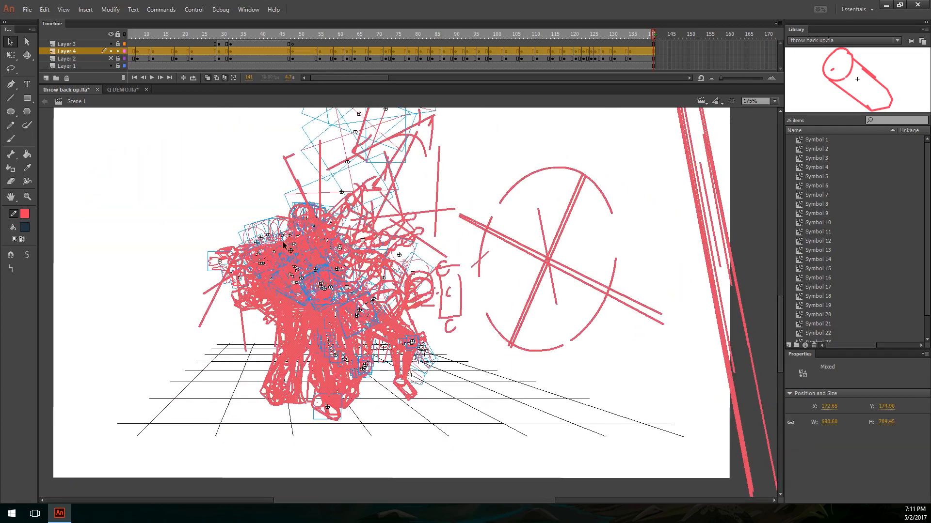
{"action": "left_click", "coordinate": [582, 319]}
{"action": "key", "text": "y"}
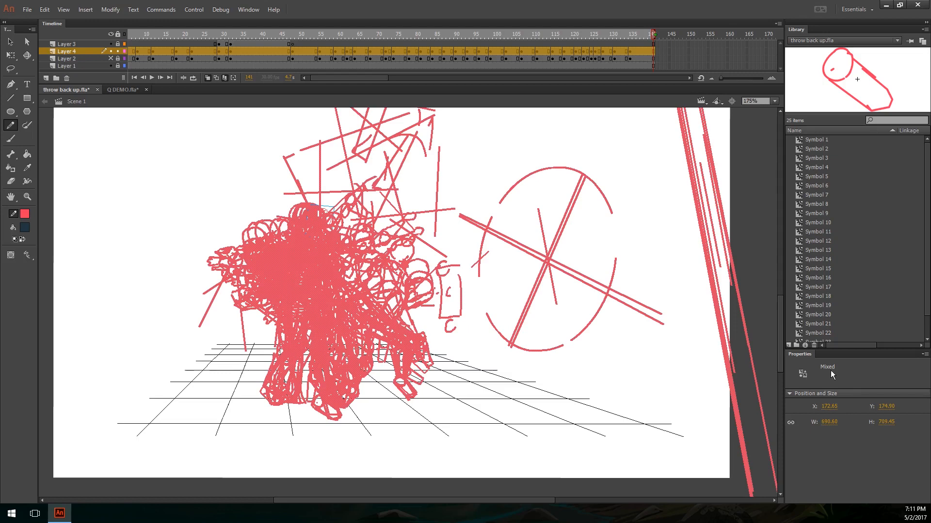
{"action": "key", "text": "v"}
{"action": "left_click_drag", "start_coordinate": [658, 267], "coordinate": [671, 286]}
{"action": "key", "text": "ctrl+a"}
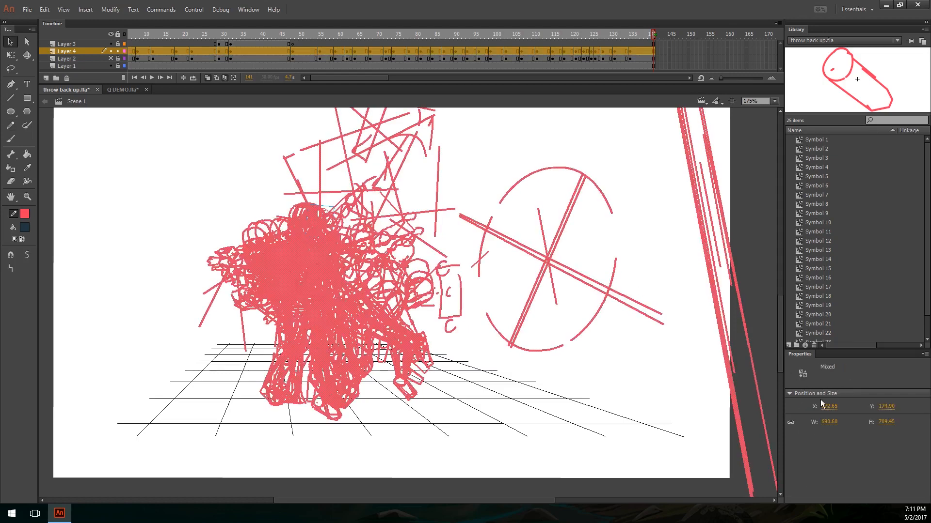
{"action": "key", "text": "y"}
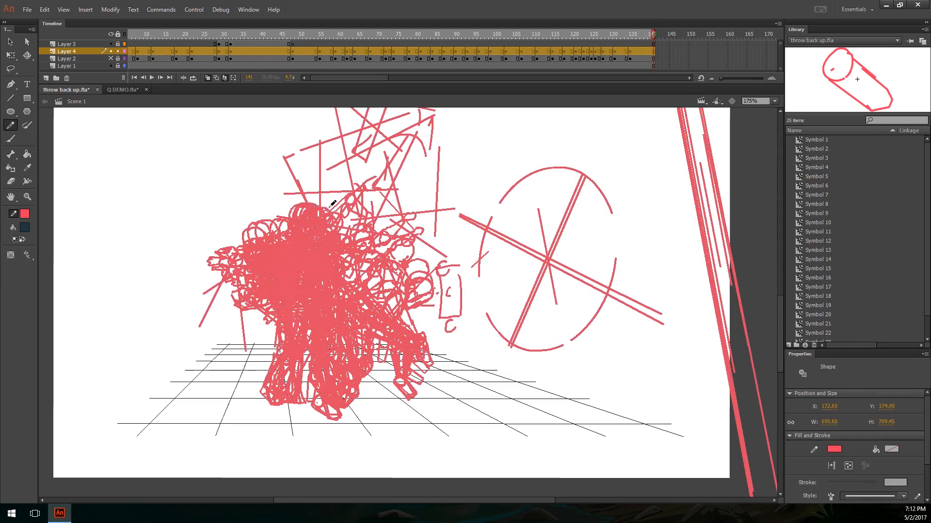
Step: Give all the selected artwork on Layer 4 a solid stroke style with a stroke size of 1.00, leaving nothing selected
{"action": "left_click", "coordinate": [879, 494]}
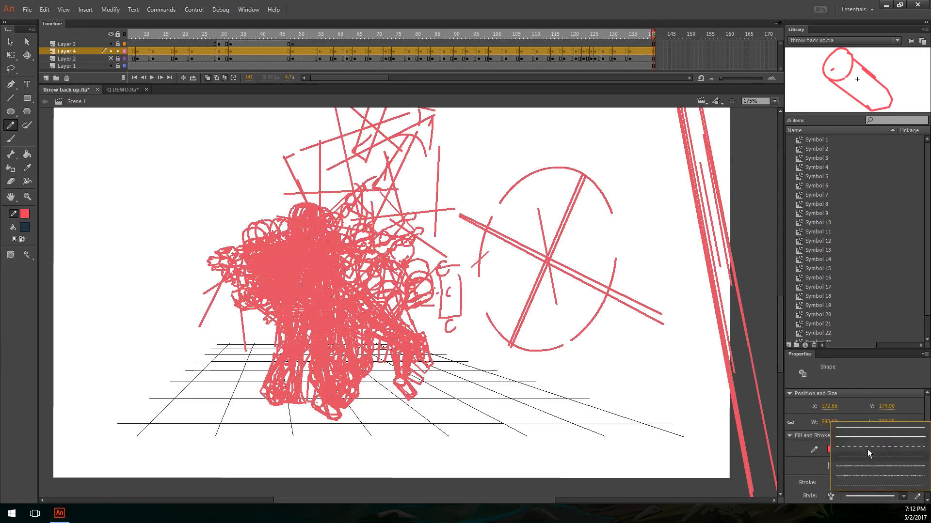
{"action": "left_click", "coordinate": [867, 429]}
{"action": "left_click", "coordinate": [885, 497]}
{"action": "left_click", "coordinate": [880, 437]}
{"action": "left_click", "coordinate": [894, 482]}
{"action": "key", "text": "Return"}
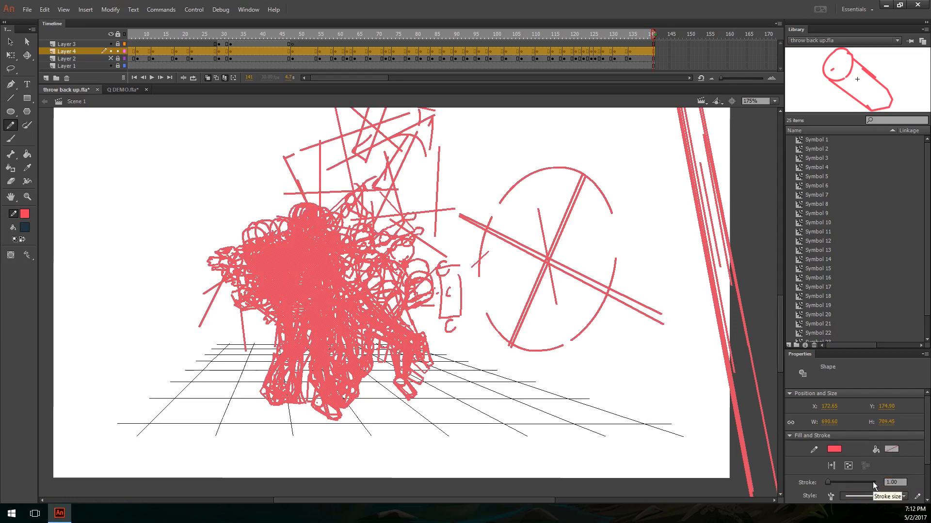
{"action": "key", "text": "v"}
{"action": "left_click", "coordinate": [516, 166]}
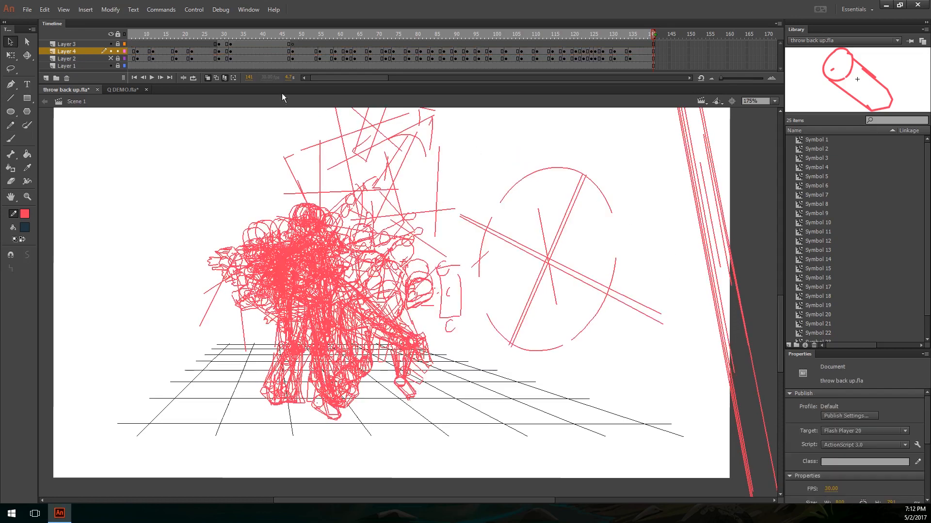
Step: Reduce the onion-skin marker range to the frames around the playhead and turn off onion skinning
{"action": "left_click", "coordinate": [233, 78]}
{"action": "left_click", "coordinate": [261, 126]}
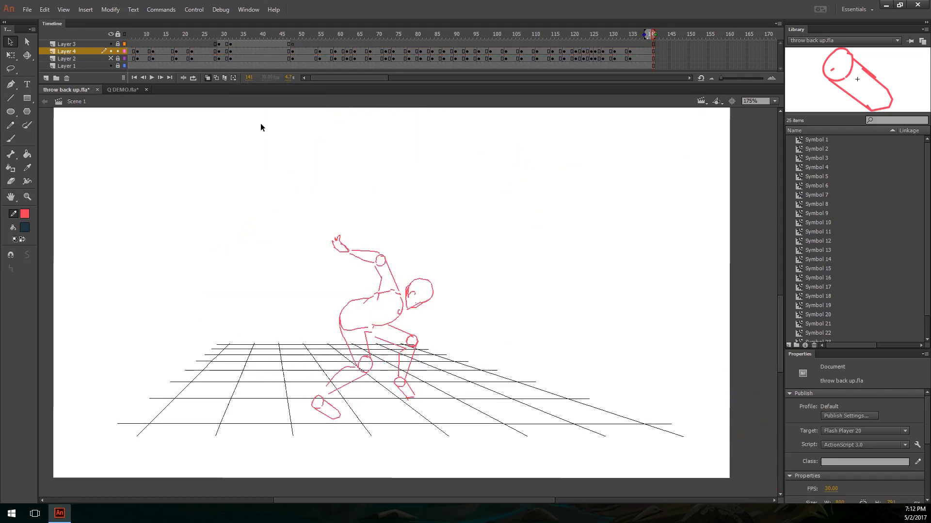
{"action": "left_click", "coordinate": [208, 76]}
Step: Examine the thinner lines up close and play the animation back on the stage
{"action": "key", "text": "ctrl+equal"}
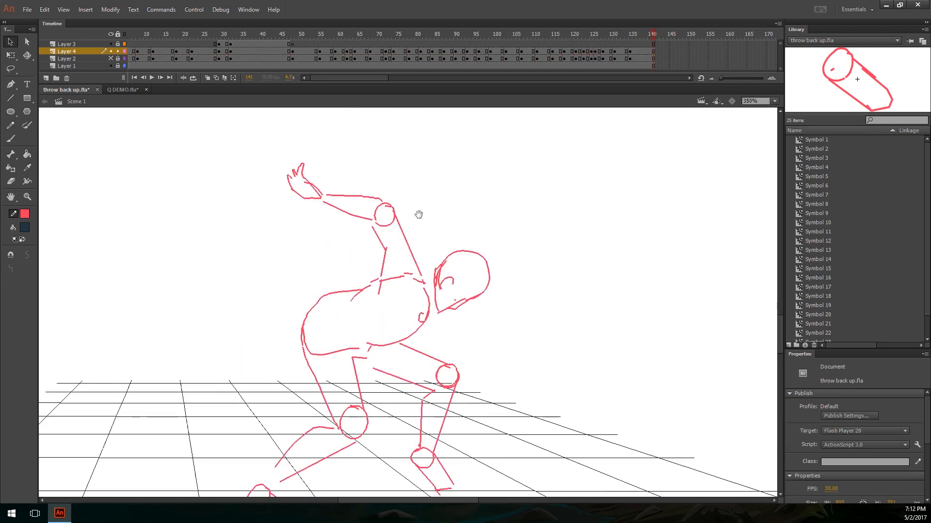
{"action": "key", "text": "Return"}
{"action": "key", "text": "ctrl+minus"}
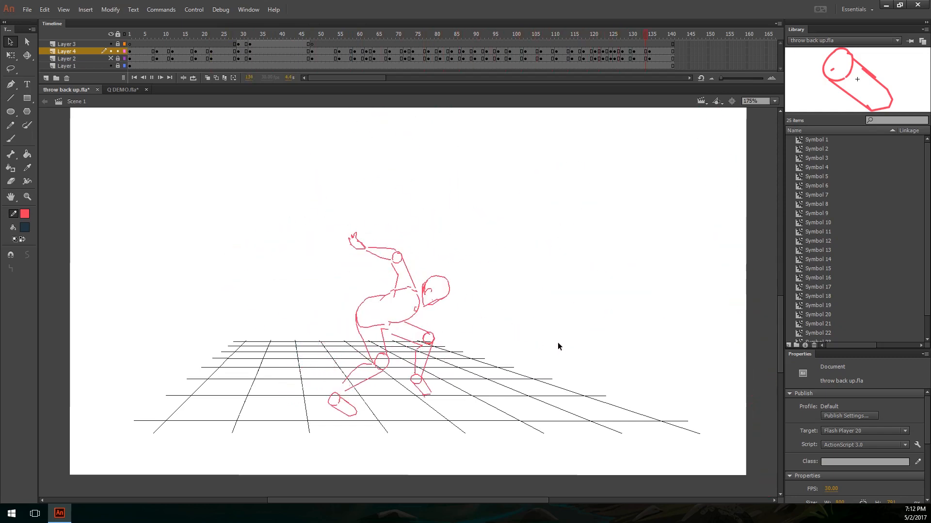
Step: Hide the perspective grid on Layer 1 and convert that layer into a guide
{"action": "left_click", "coordinate": [107, 65]}
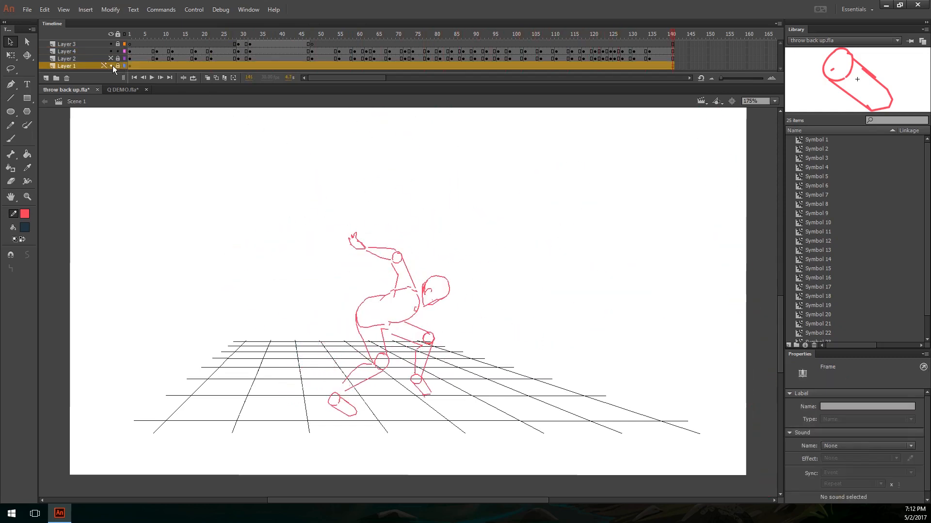
{"action": "left_click", "coordinate": [111, 66]}
{"action": "right_click", "coordinate": [80, 65]}
{"action": "left_click", "coordinate": [117, 177]}
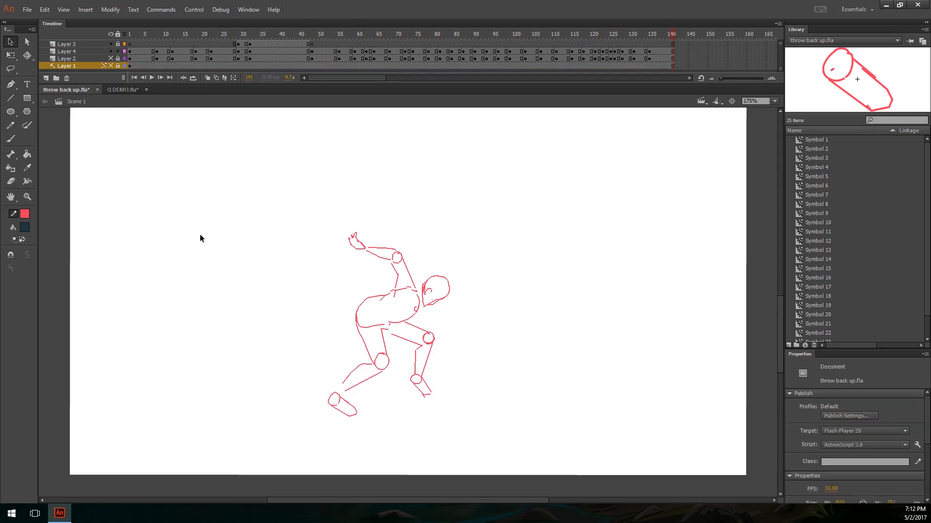
Step: Test Scene 1 as an SWF, maximize the preview window and zoom in on the throwing figure
{"action": "key", "text": "ctrl+Return"}
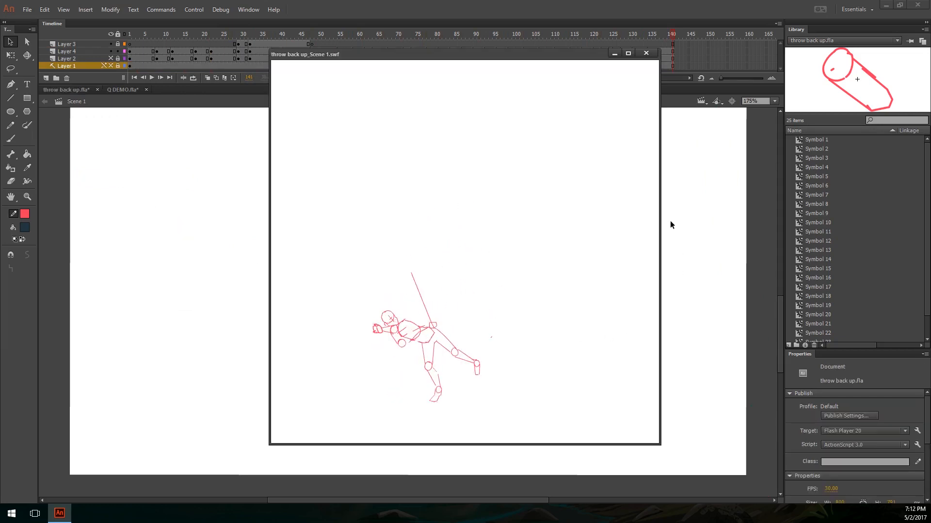
{"action": "left_click", "coordinate": [627, 53]}
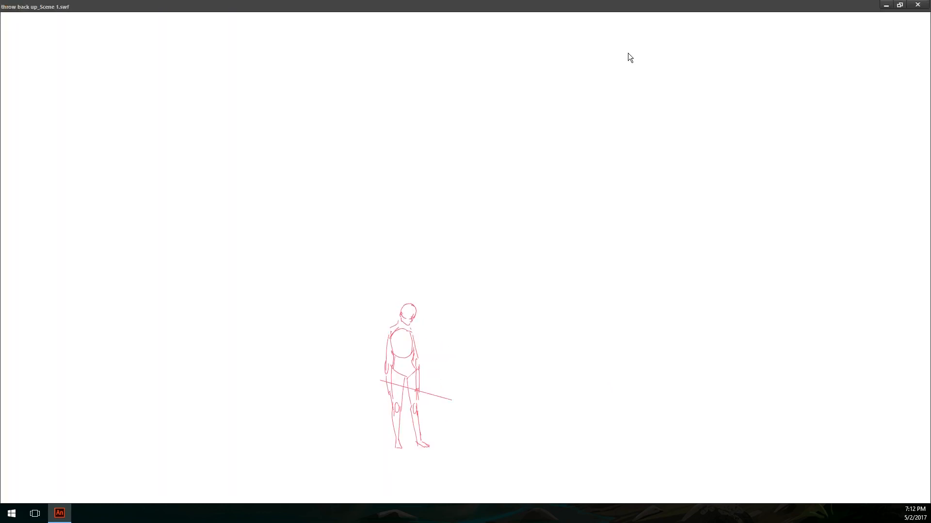
{"action": "right_click", "coordinate": [438, 306]}
{"action": "left_click", "coordinate": [477, 310]}
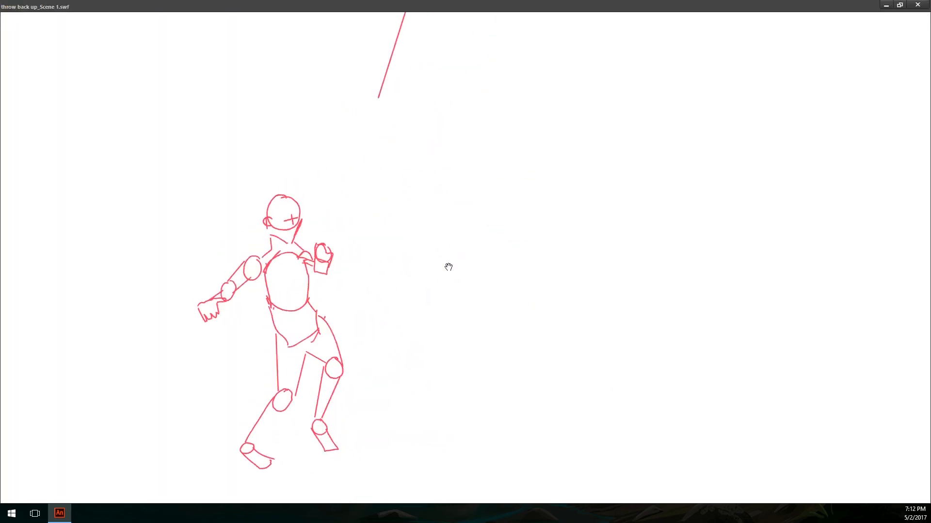